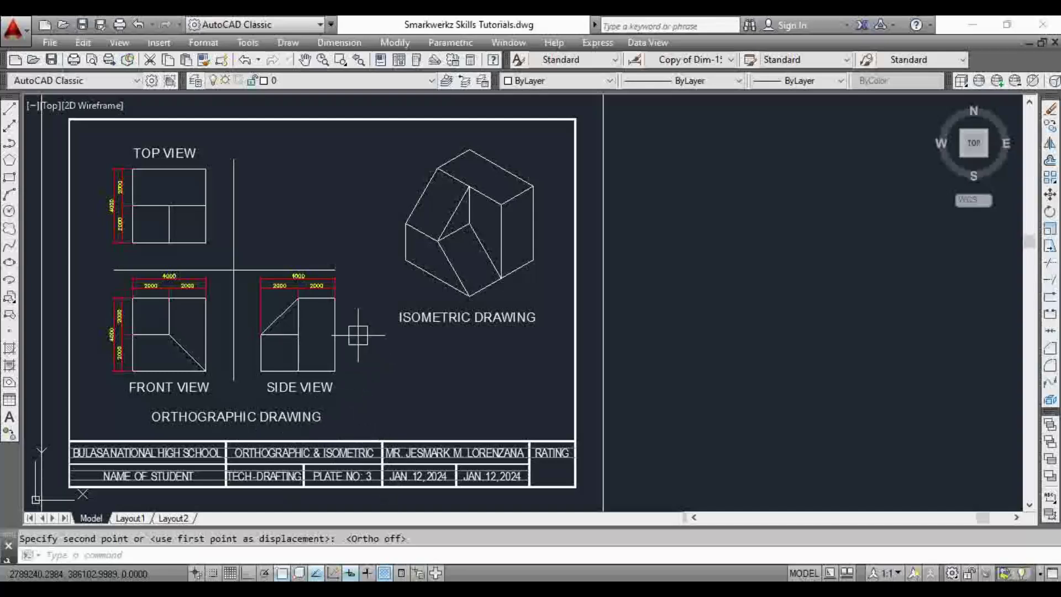
Copy the three orthographic views with their dimensions, labels and dividing lines to the empty area right of the drawing sheet
middle_drag(358, 335, 386, 335)
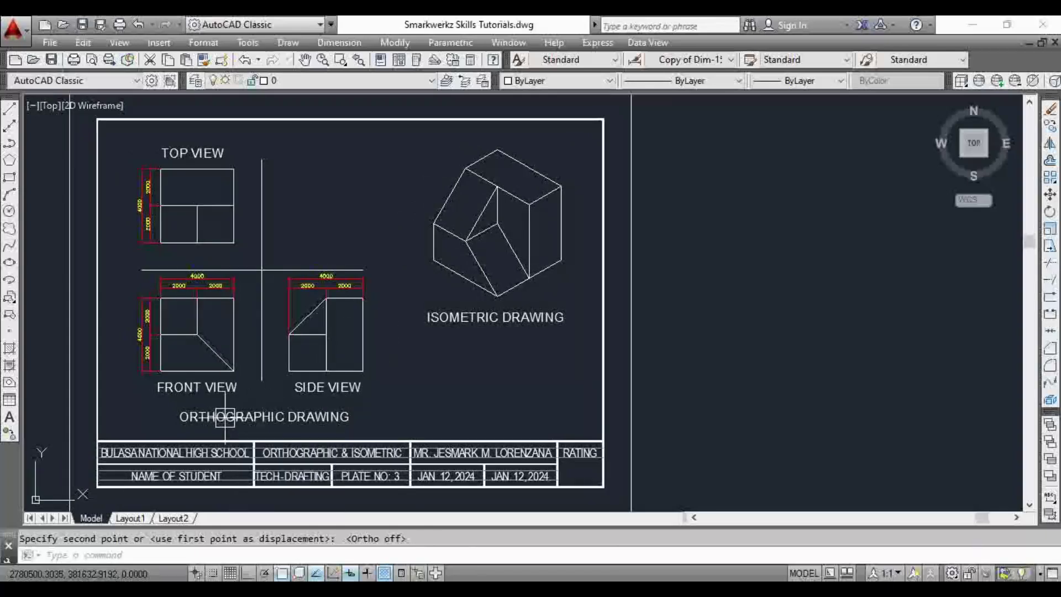
middle_drag(216, 236, 211, 239)
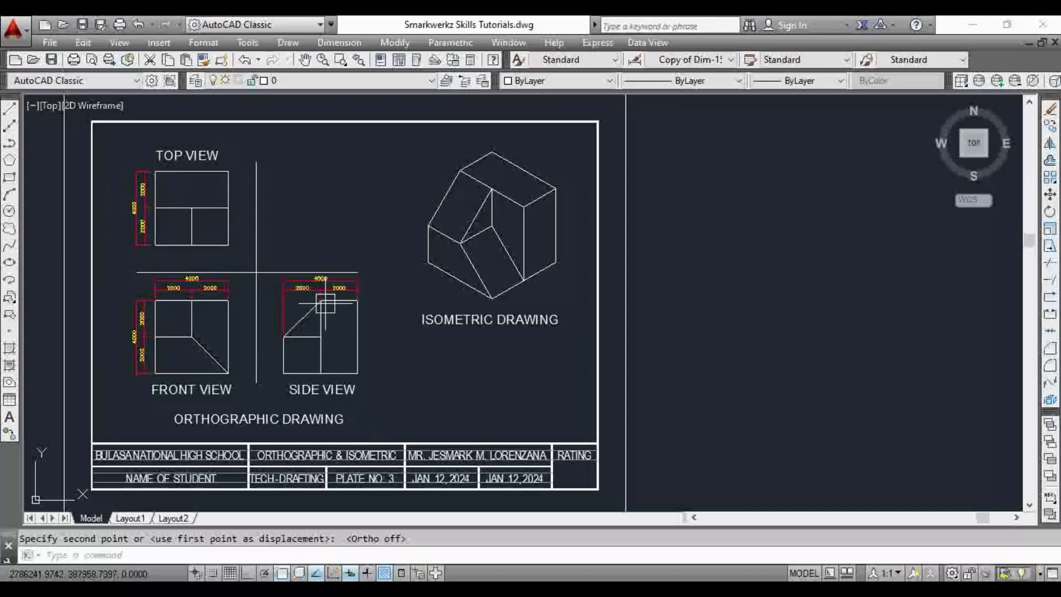
click(116, 139)
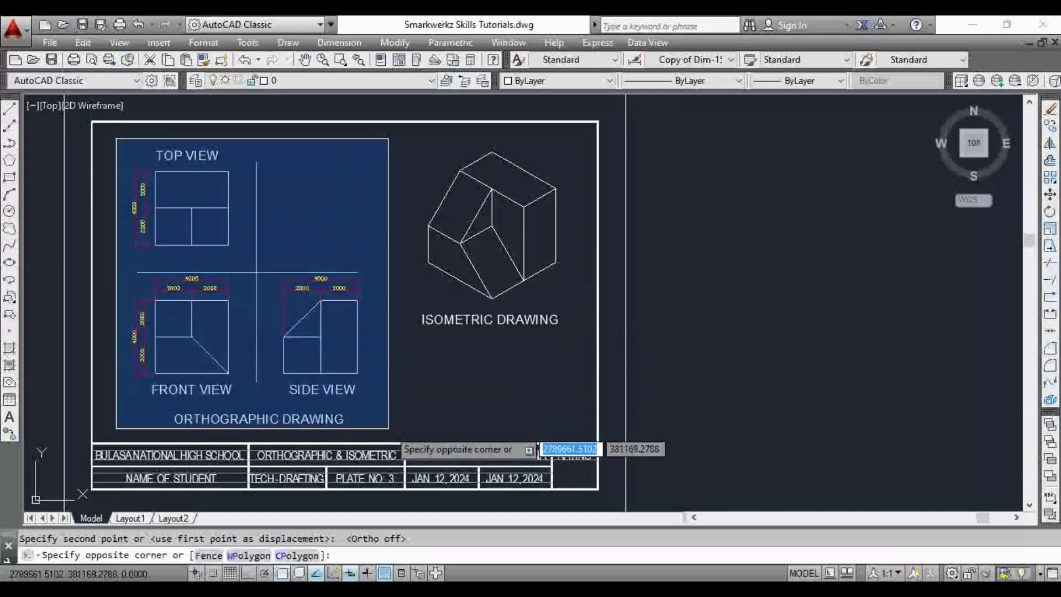
click(389, 434)
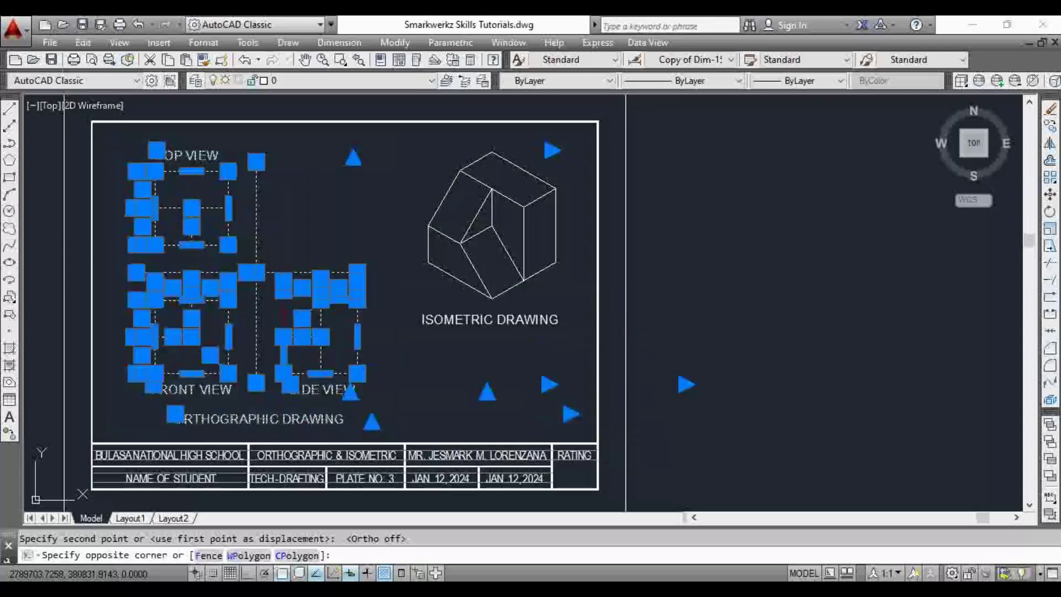
text(co)
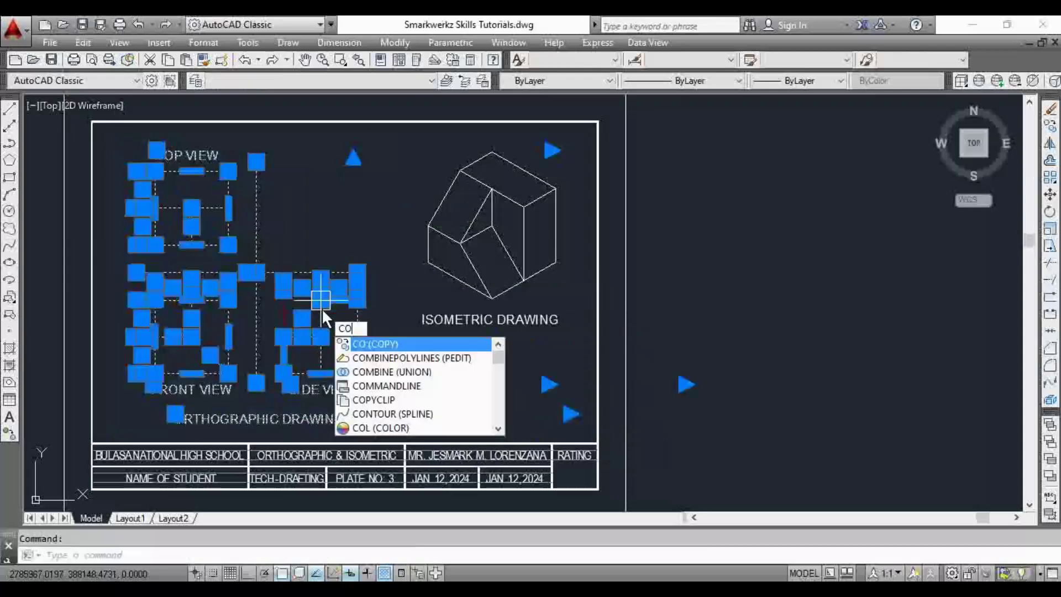
key(Return)
click(321, 288)
scroll(368, 242, down, 3)
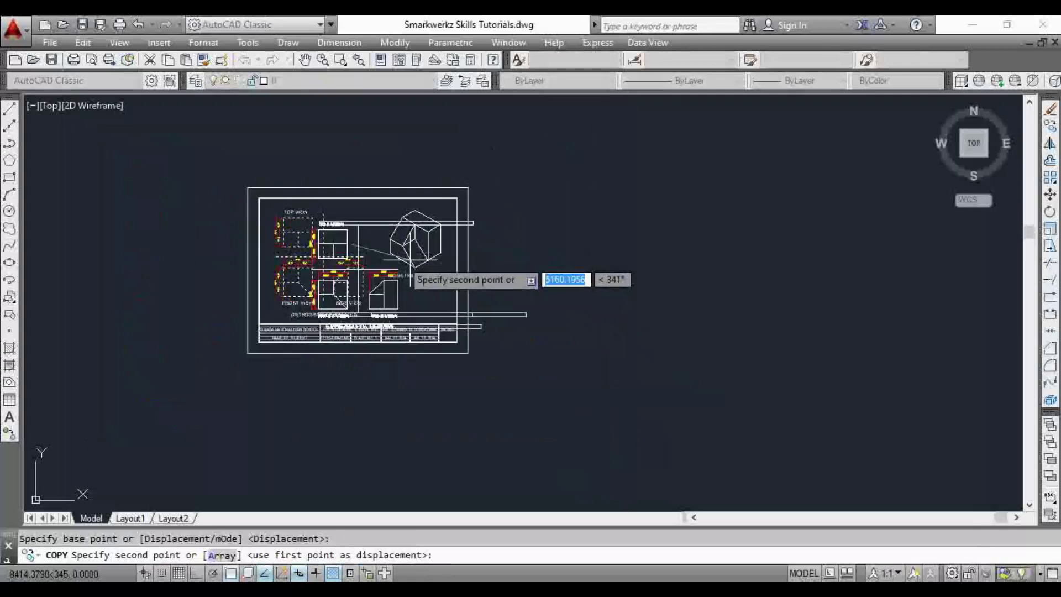
middle_drag(399, 257, 233, 258)
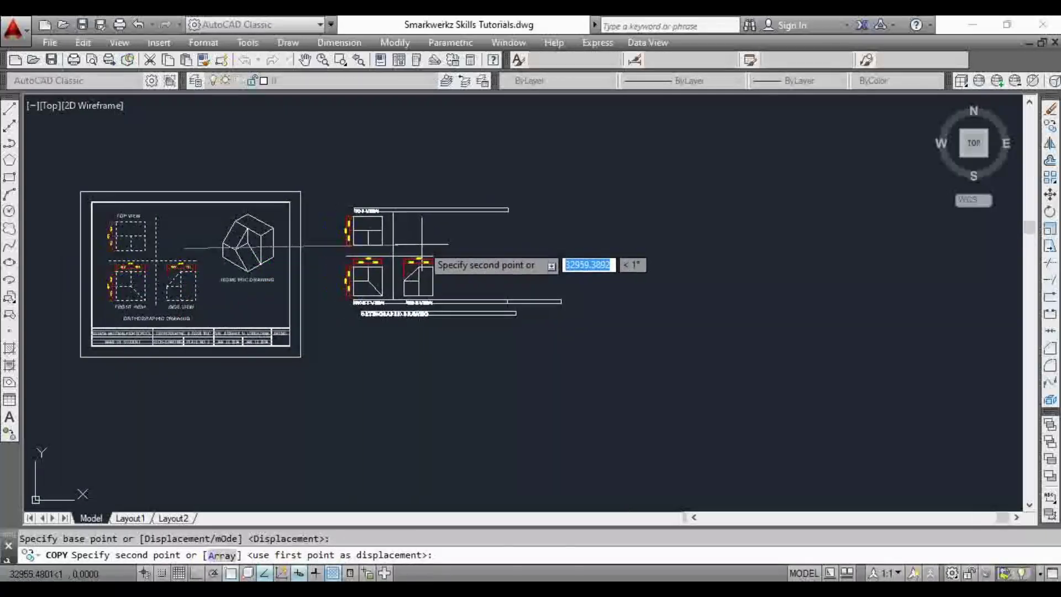
click(417, 242)
scroll(421, 244, up, 4)
key(Escape)
scroll(422, 243, up, 3)
middle_drag(391, 236, 355, 243)
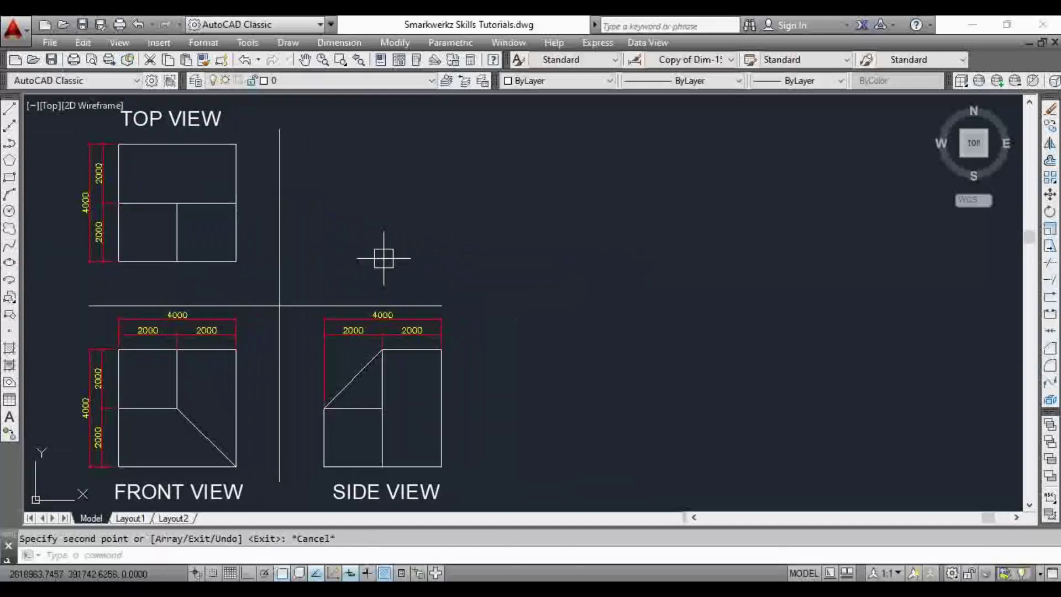
scroll(379, 247, down, 2)
scroll(383, 252, up, 2)
middle_drag(384, 253, 386, 250)
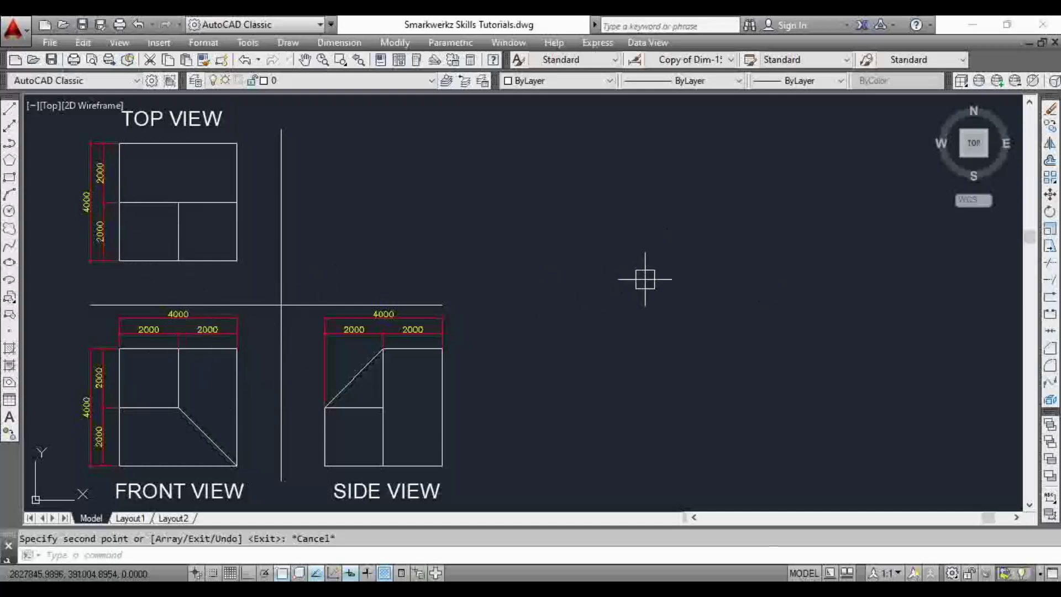
text(L)
key(BackSpace)
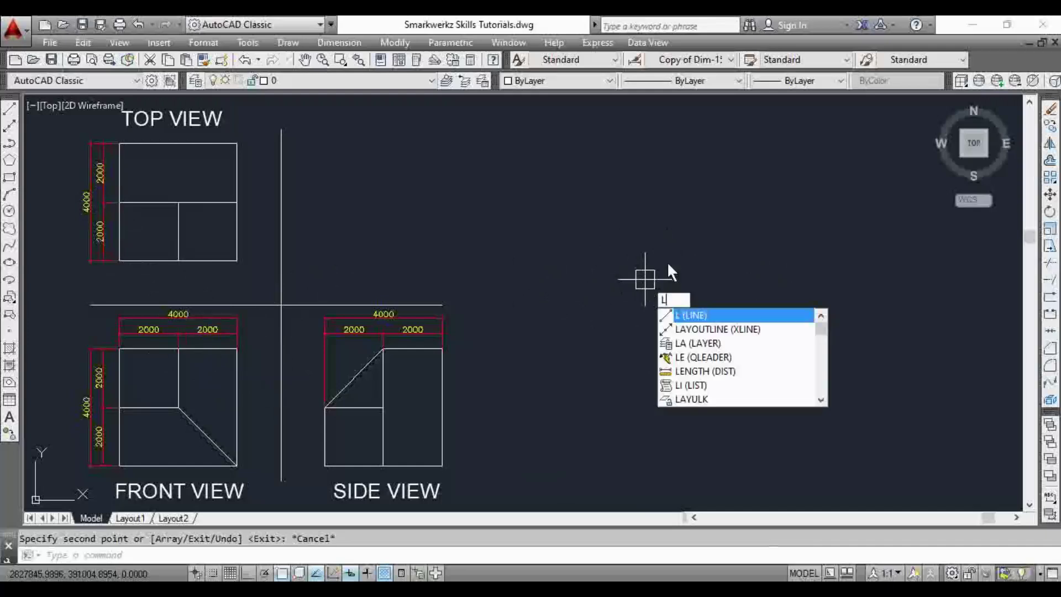
key(Escape)
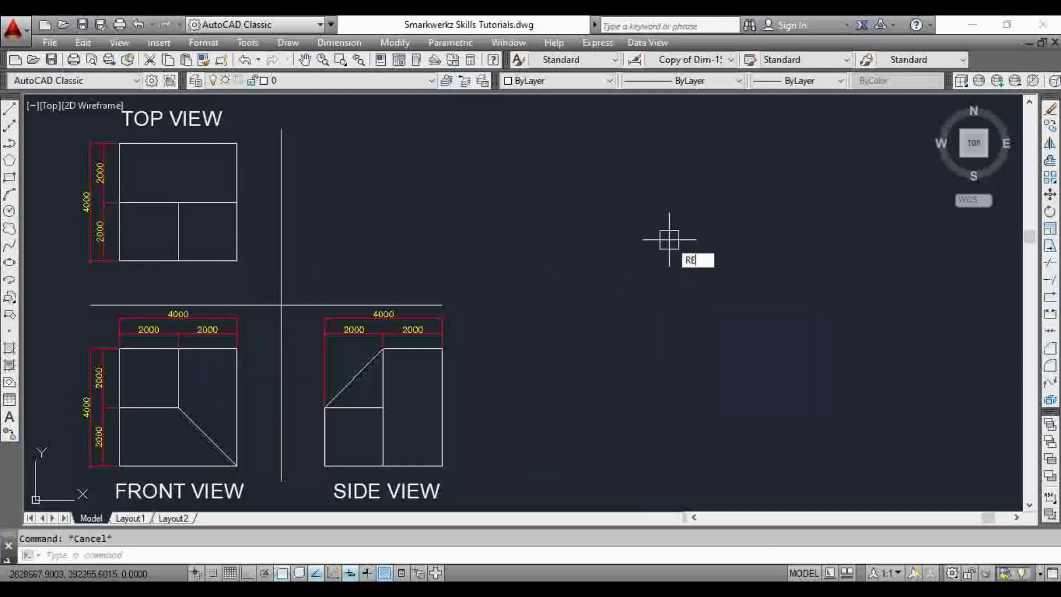
Draw a rectangle with length 4000 and width 4000 in the empty area right of the copied views
key(Return)
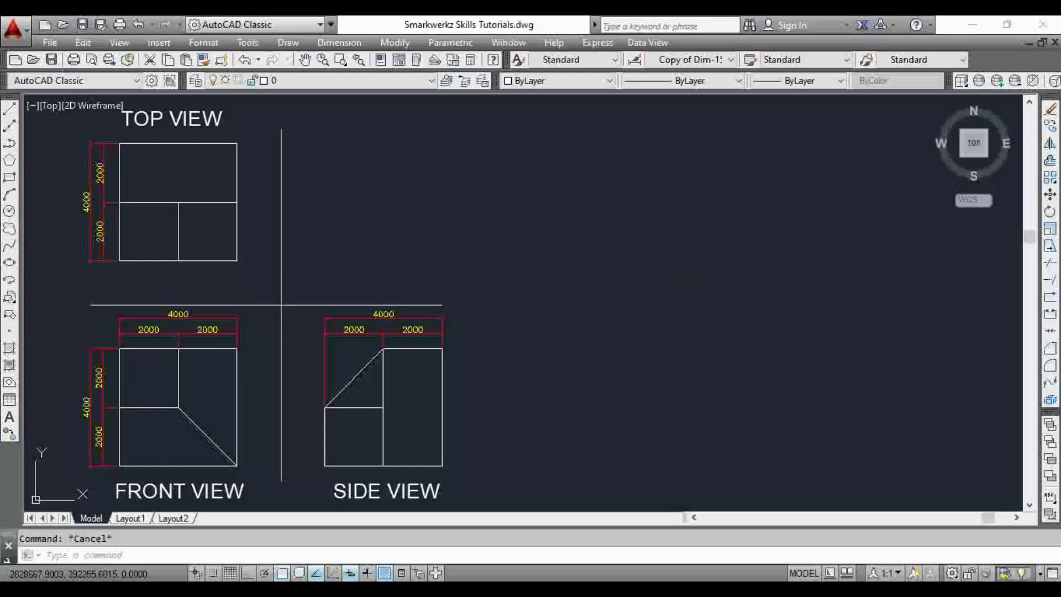
click(635, 194)
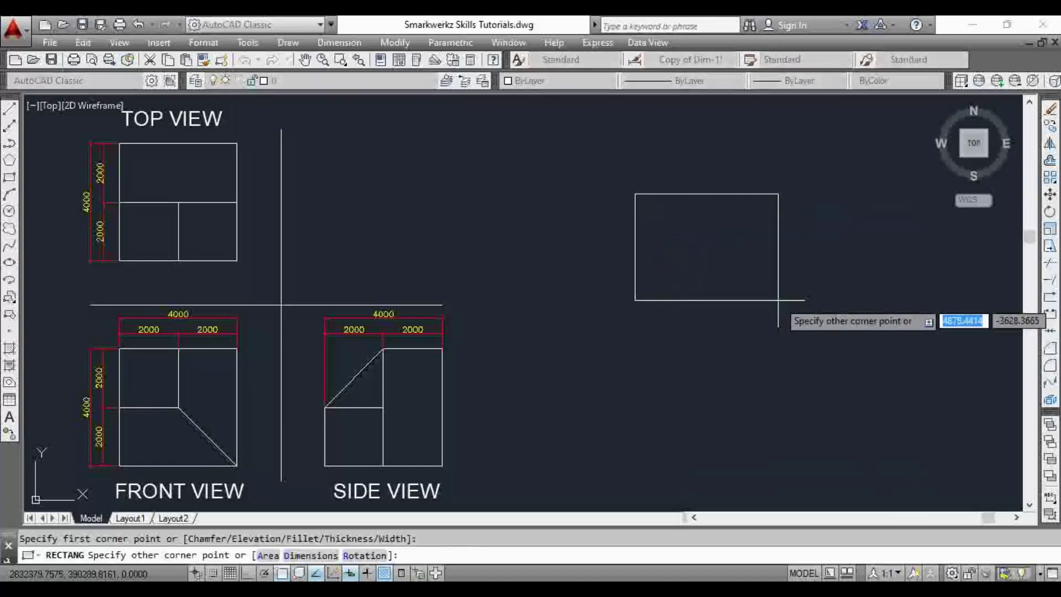
text(D)
key(Return)
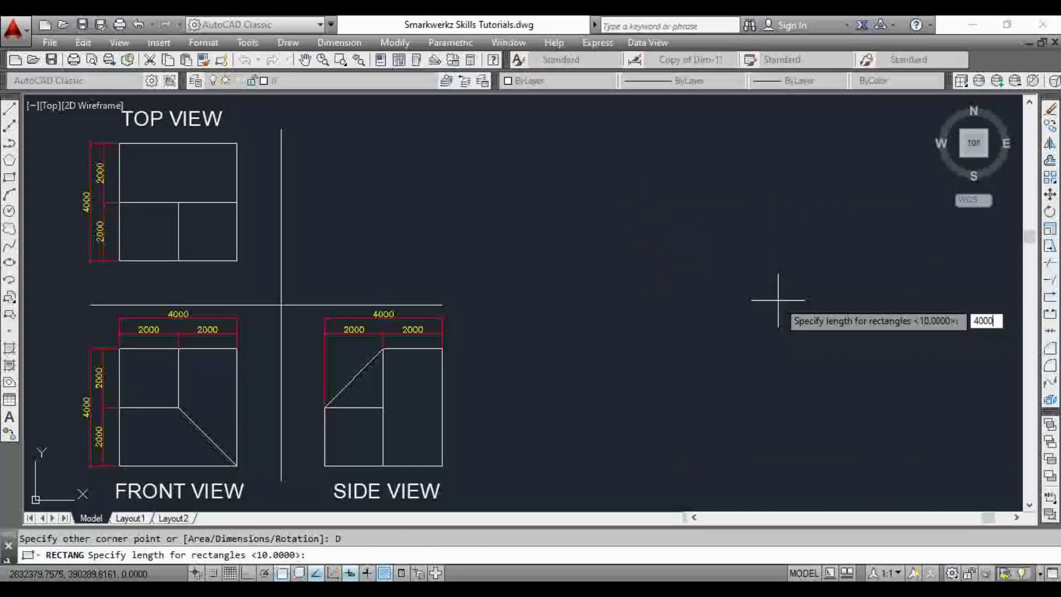
key(Return)
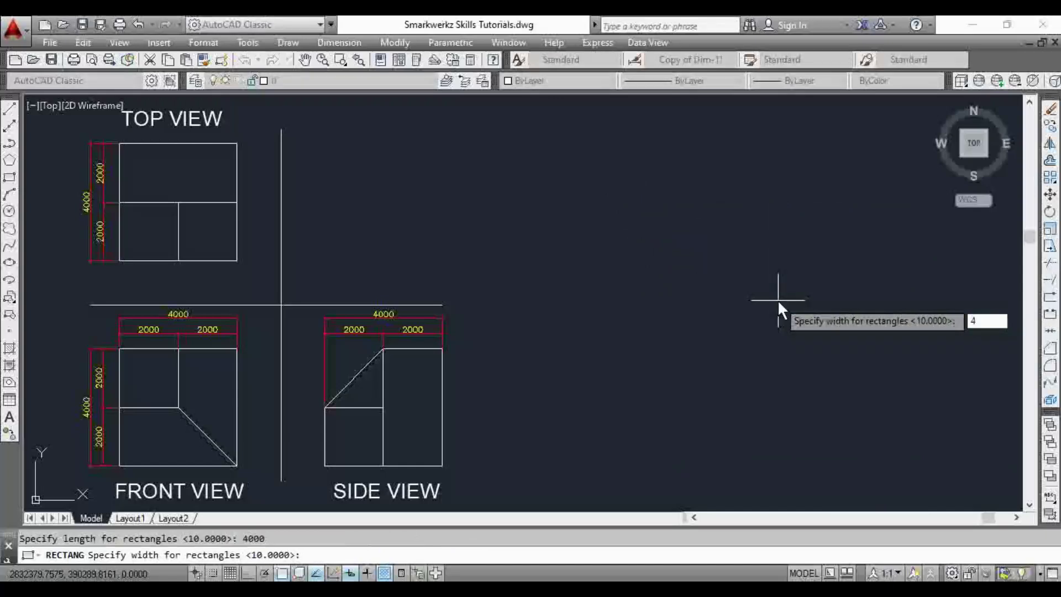
key(Return)
click(779, 298)
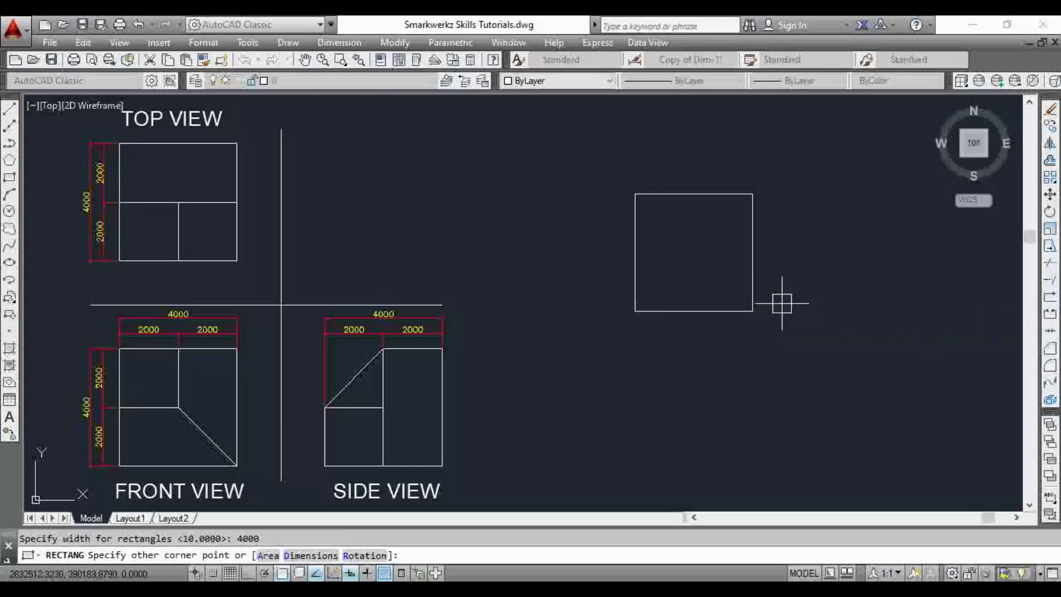
key(Escape)
Move the new square slightly upward so it sits roughly level with the copied top view
drag(757, 224, 688, 268)
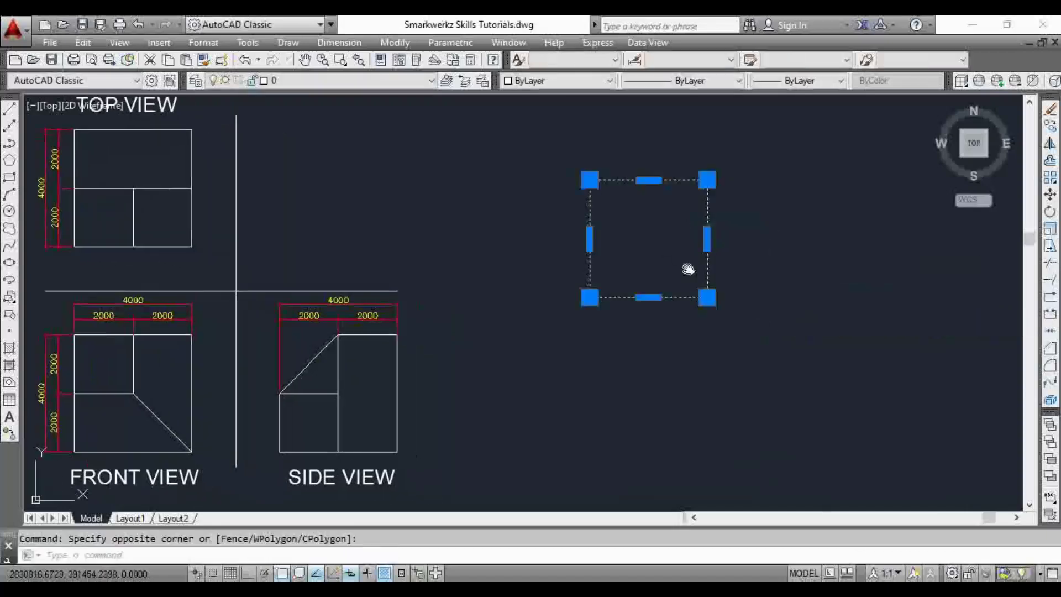
text(m)
key(Return)
click(769, 305)
click(760, 263)
key(Escape)
middle_drag(670, 322, 711, 323)
scroll(710, 324, down, 3)
scroll(703, 297, up, 3)
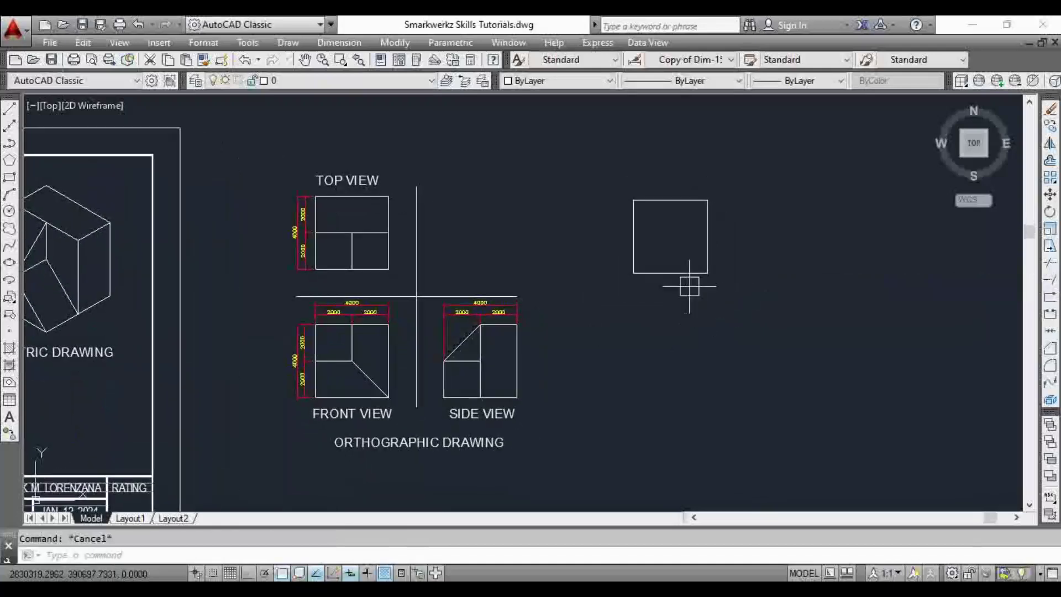
middle_drag(689, 267, 684, 280)
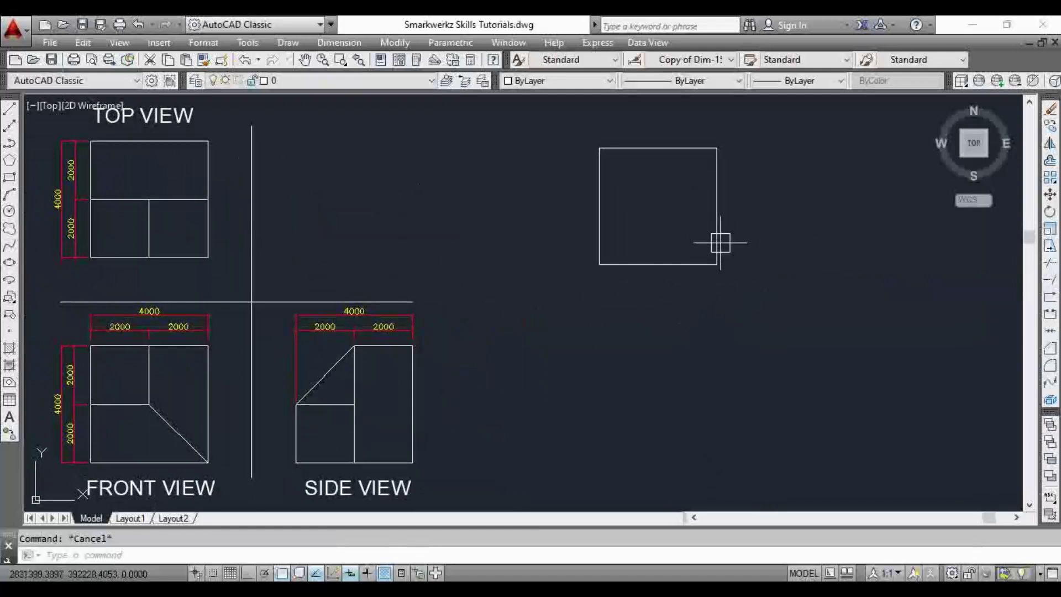
Copy the square straight down by about 6500 units with Ortho on to form the front-view outline
mouse_move(719, 235)
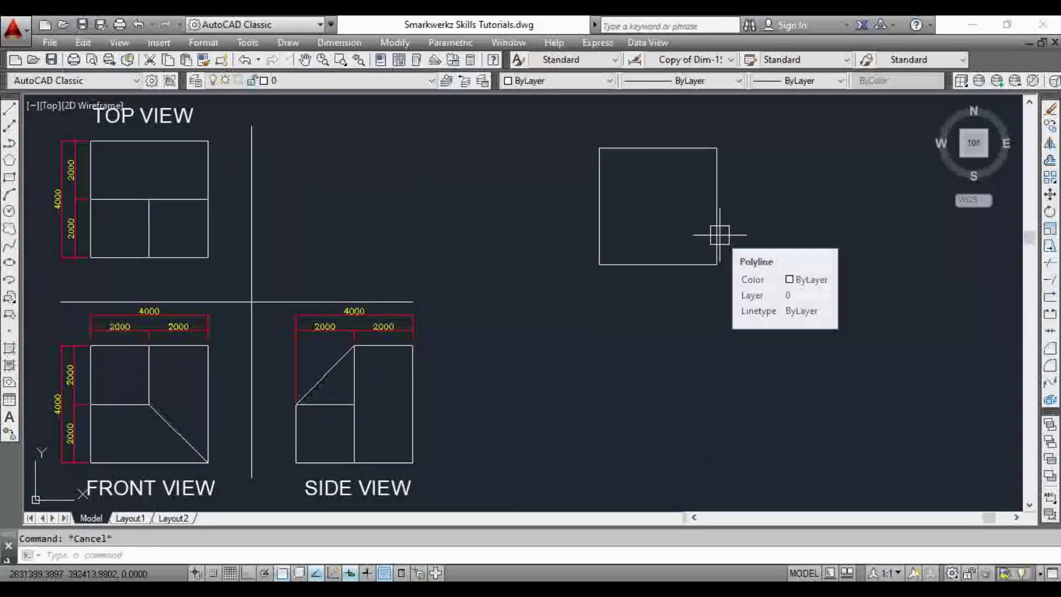
click(772, 206)
click(627, 237)
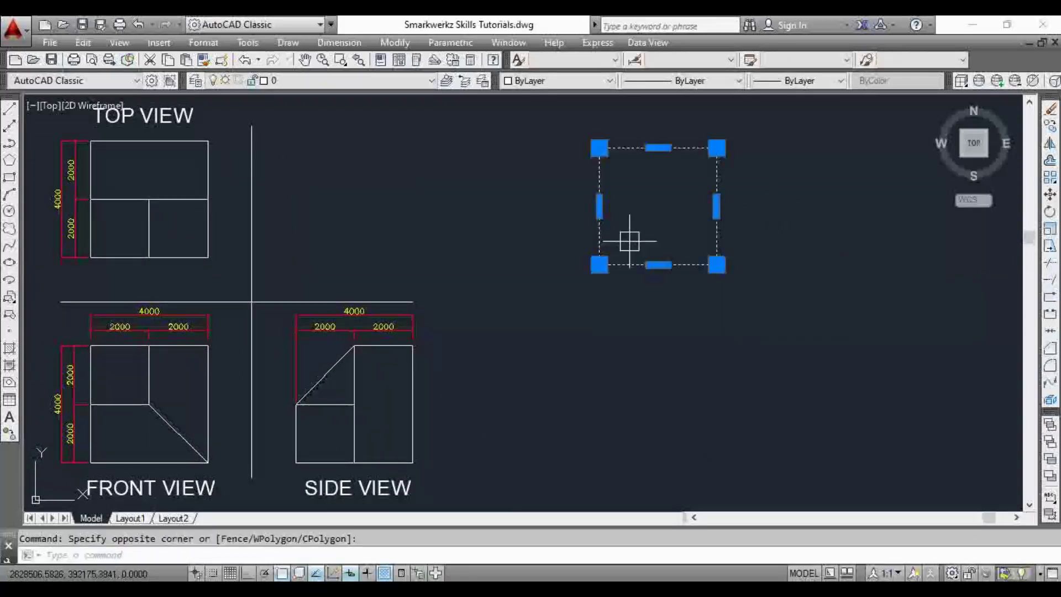
key(Return)
click(870, 197)
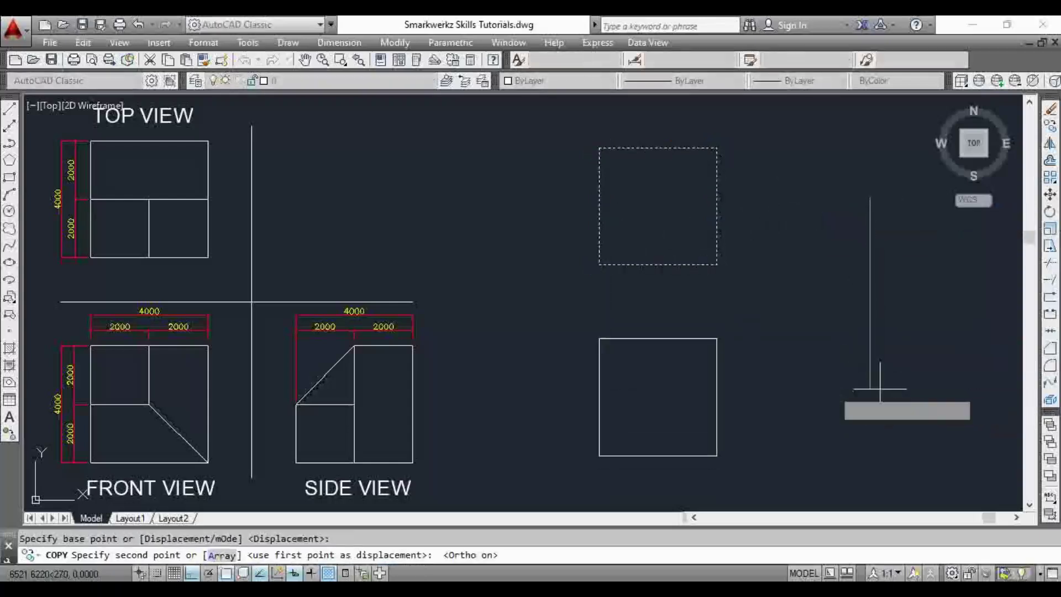
click(871, 387)
key(Escape)
Copy the lower square horizontally to the right by about 6400 units to form the side-view outline
click(677, 392)
click(677, 392)
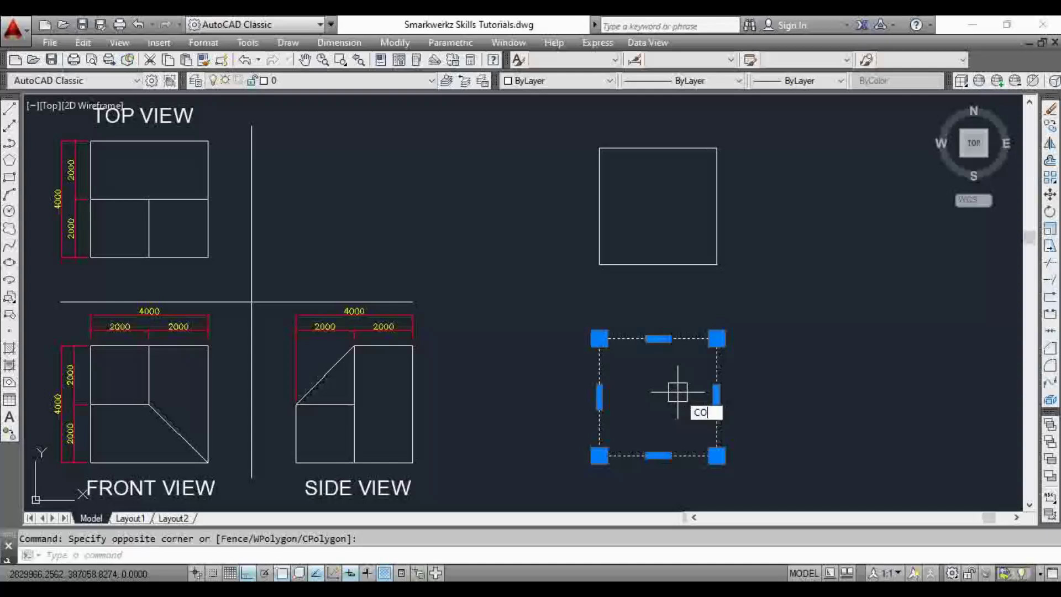
key(Return)
click(660, 205)
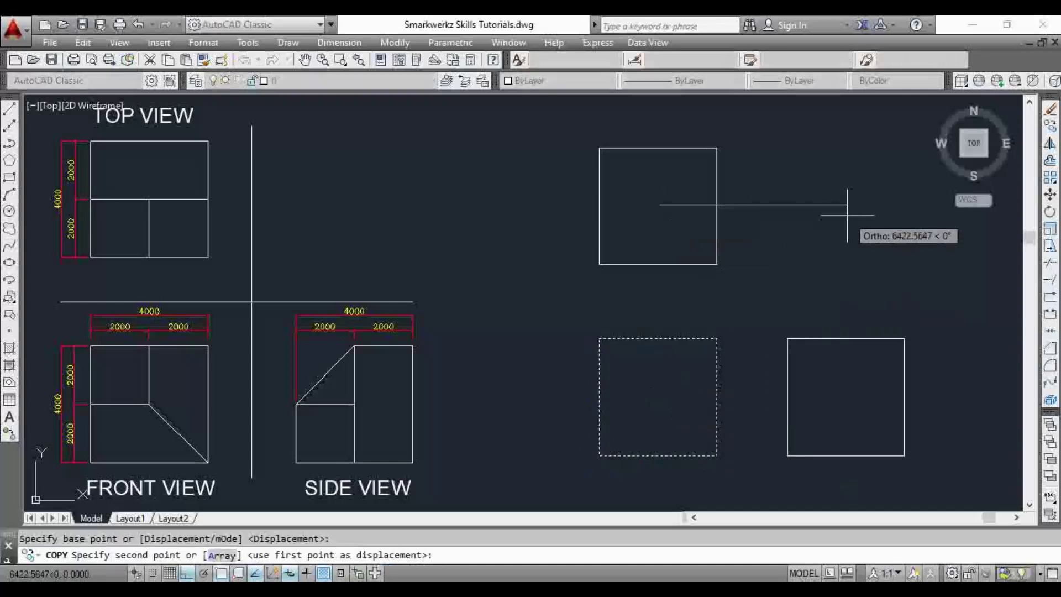
key(Escape)
middle_drag(681, 323, 694, 315)
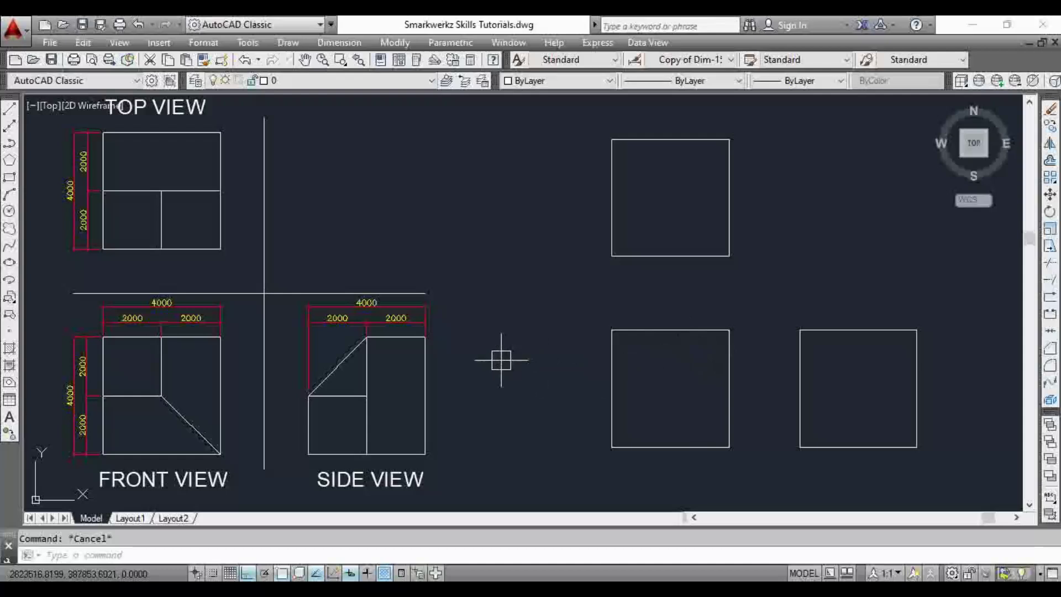
Measure the vertical gap between the reference top view and front view using a linear dimension
text(DLI)
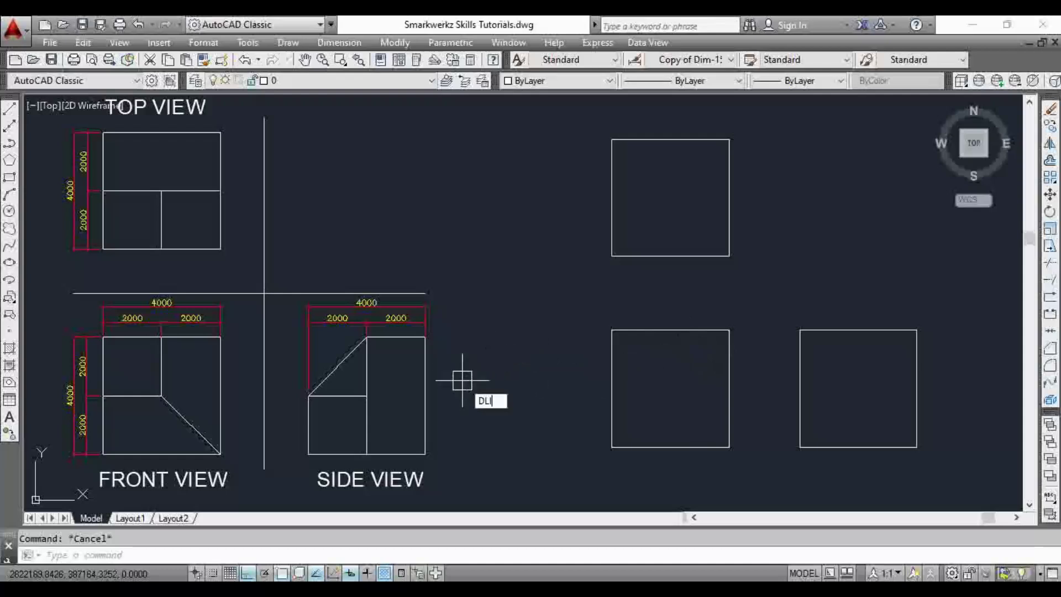
key(Return)
click(221, 249)
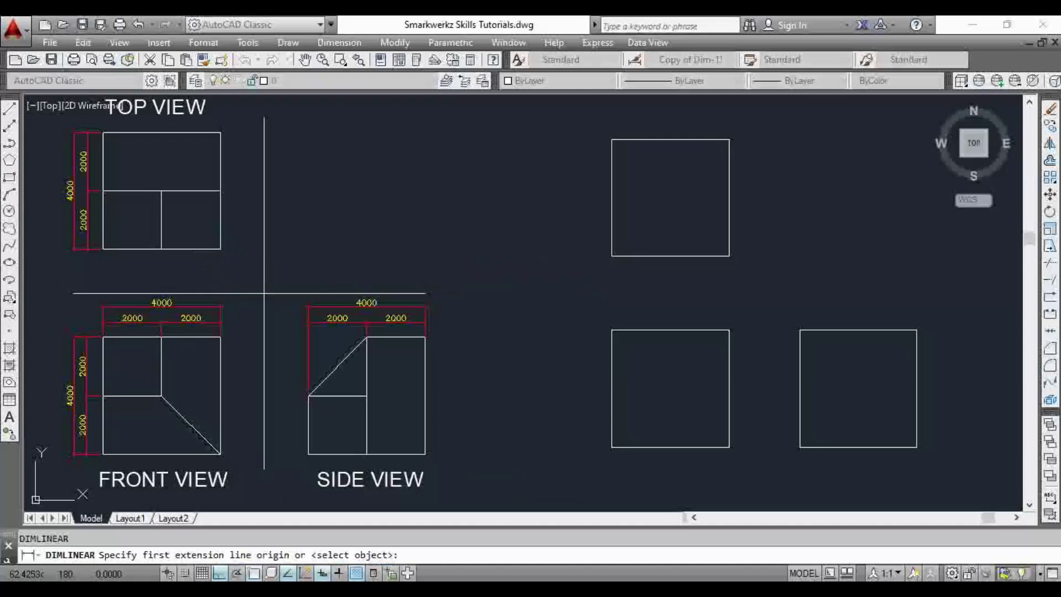
click(221, 336)
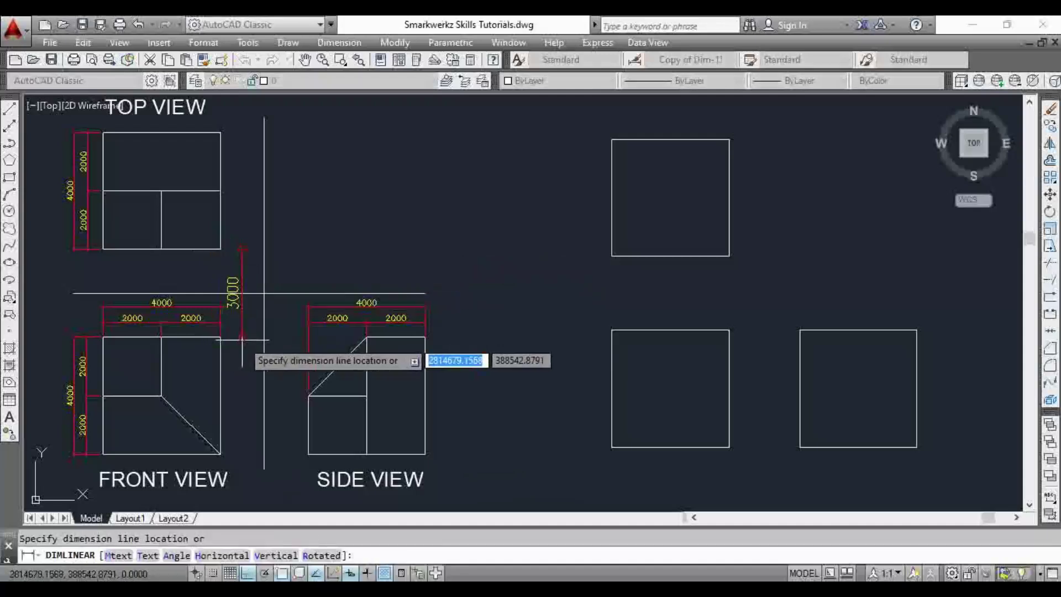
key(Escape)
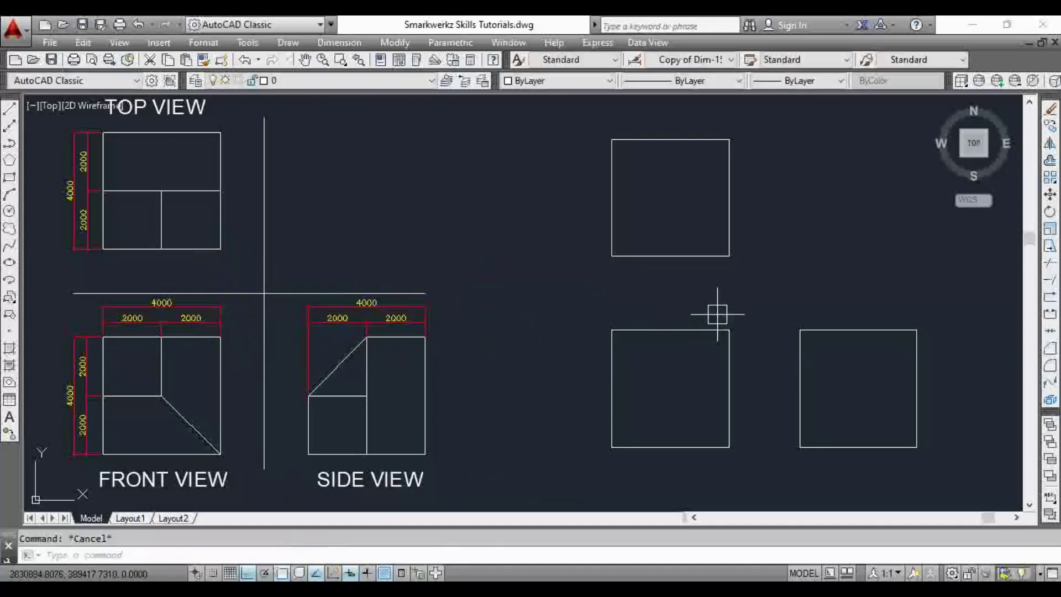
Draw a horizontal construction line through the bottom edge of the upper square
text(XL)
key(Return)
text(H)
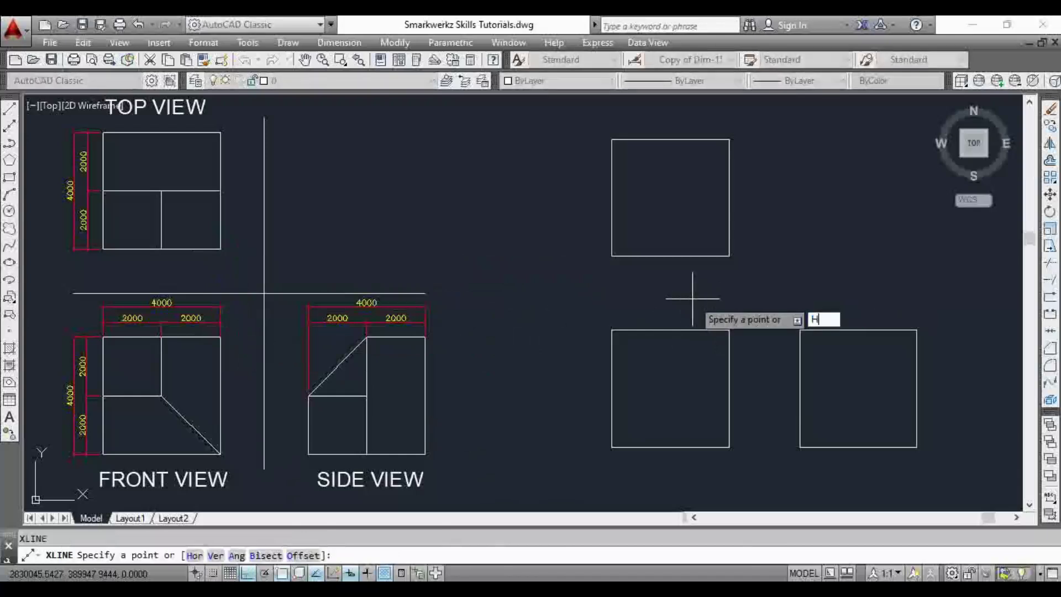
key(Return)
click(729, 256)
key(Escape)
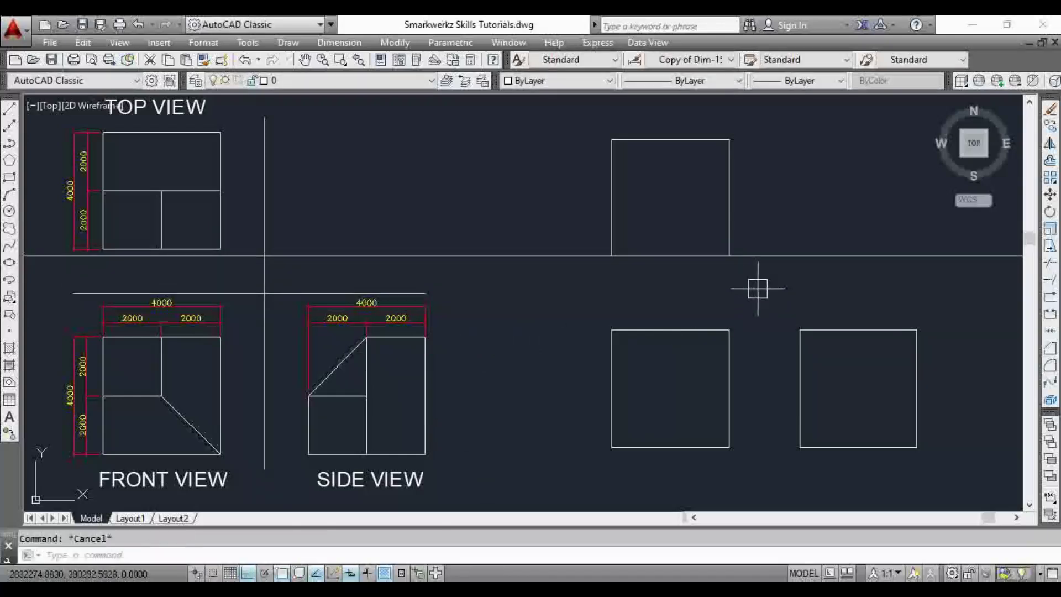
Offset the horizontal construction line 3000 downward
text(O)
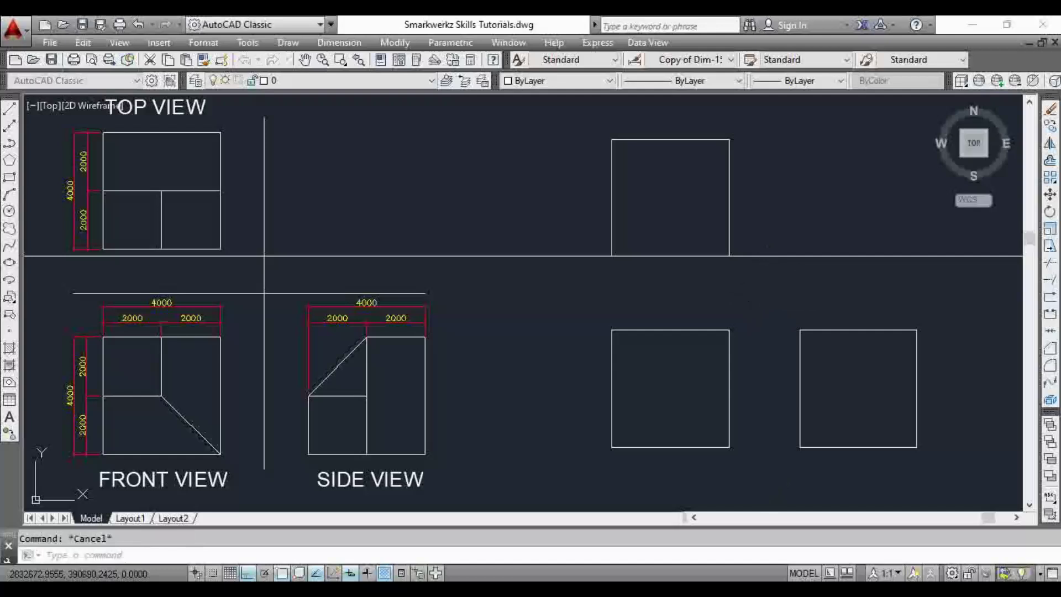
key(Return)
text(3000)
key(Return)
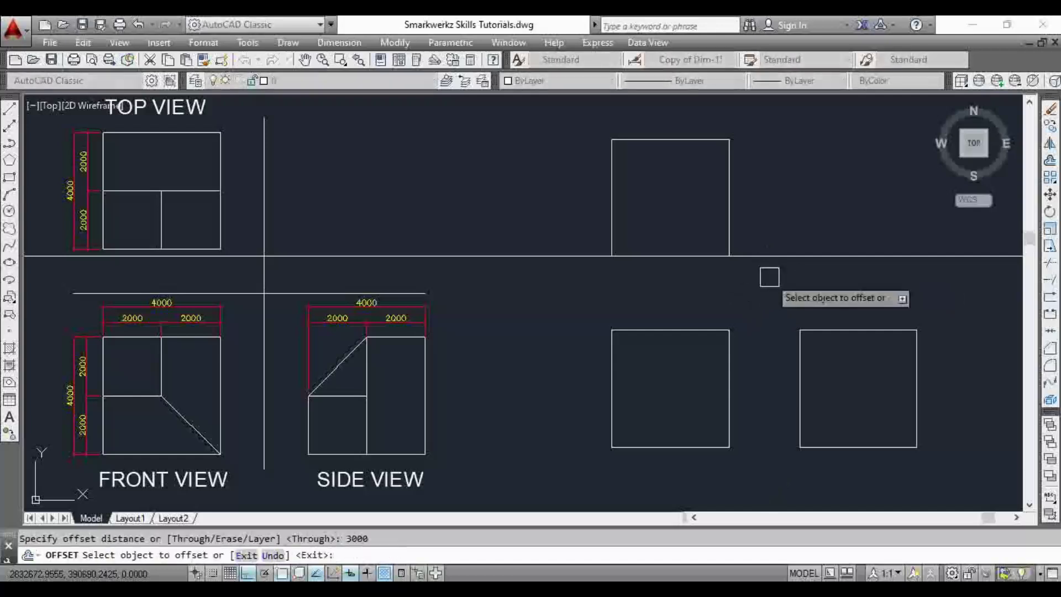
click(770, 256)
click(764, 319)
key(Escape)
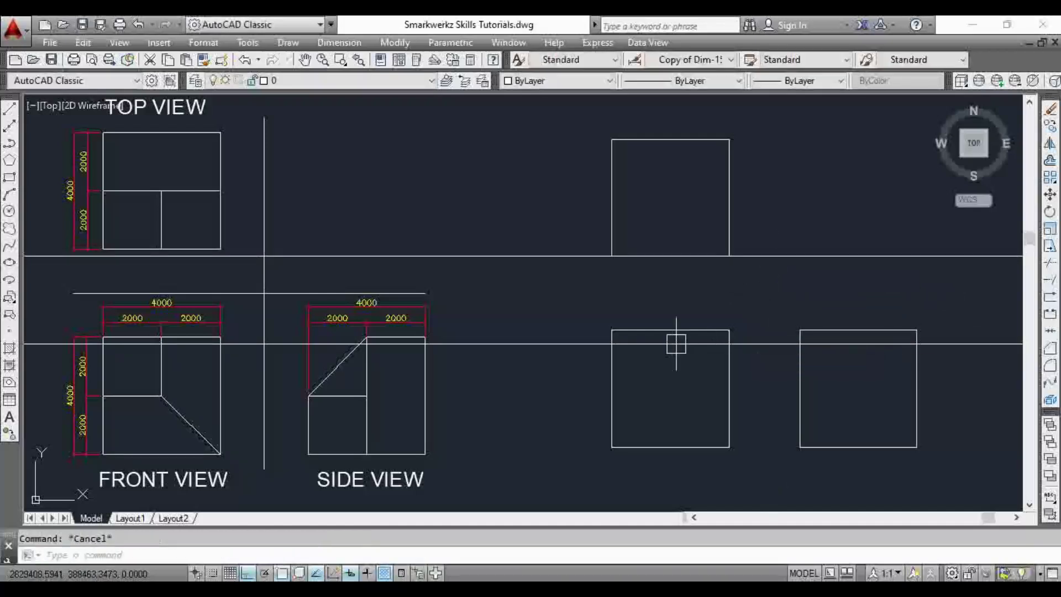
Move the front-view square so its top edge sits on the lower construction line, and delete both horizontal construction lines
click(670, 330)
text(m)
key(Return)
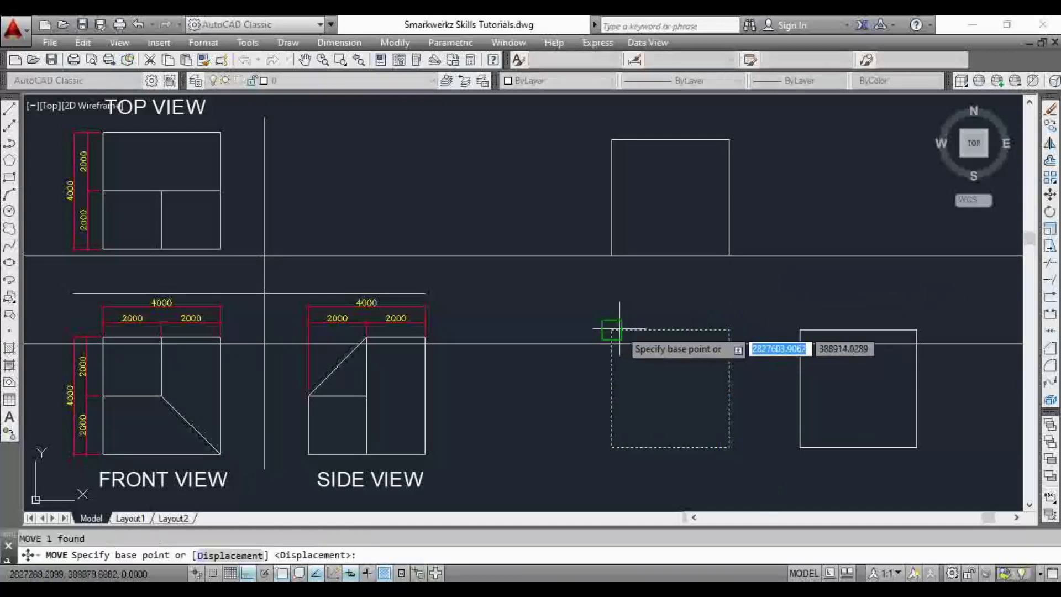
click(611, 330)
click(611, 344)
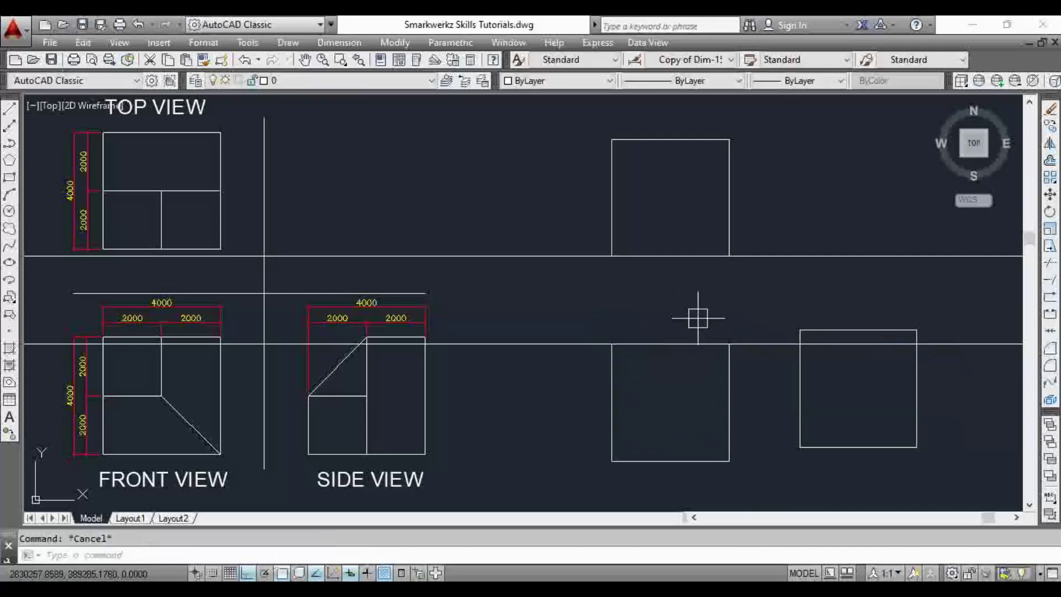
click(532, 231)
key(Escape)
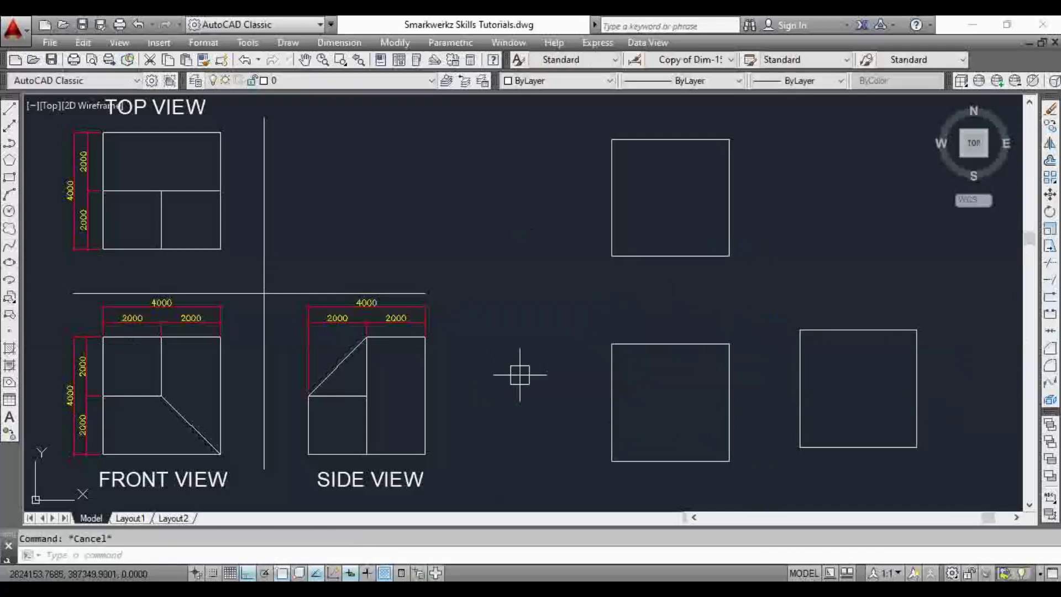
Draw a vertical construction line through the right edges of the top-view and front-view squares
text(xl)
key(Return)
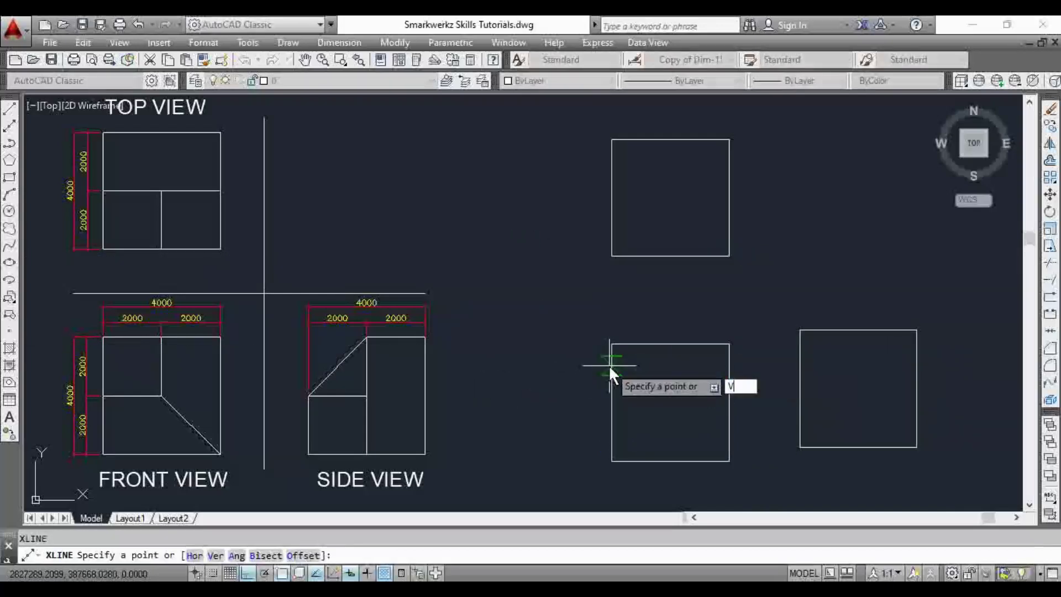
text(v)
key(Return)
click(729, 136)
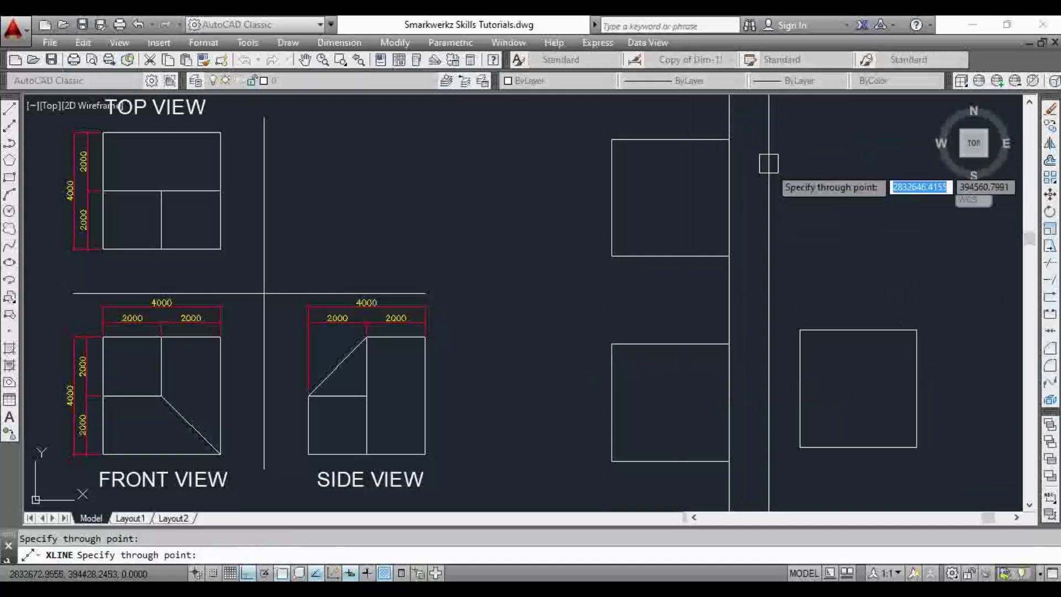
key(Escape)
Offset the vertical construction line 3000 to the right
text(o)
key(Return)
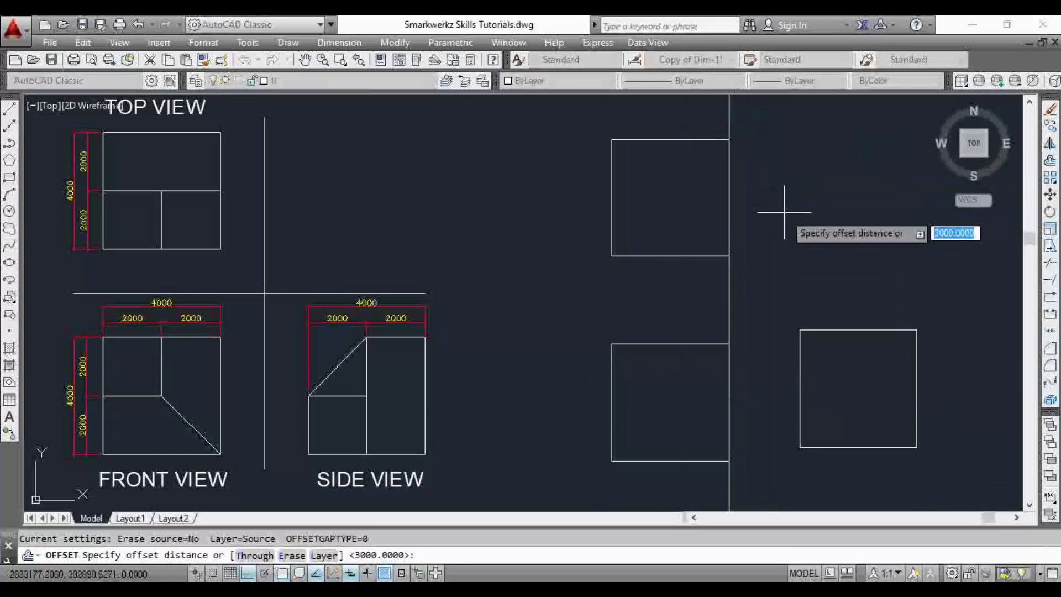
key(Return)
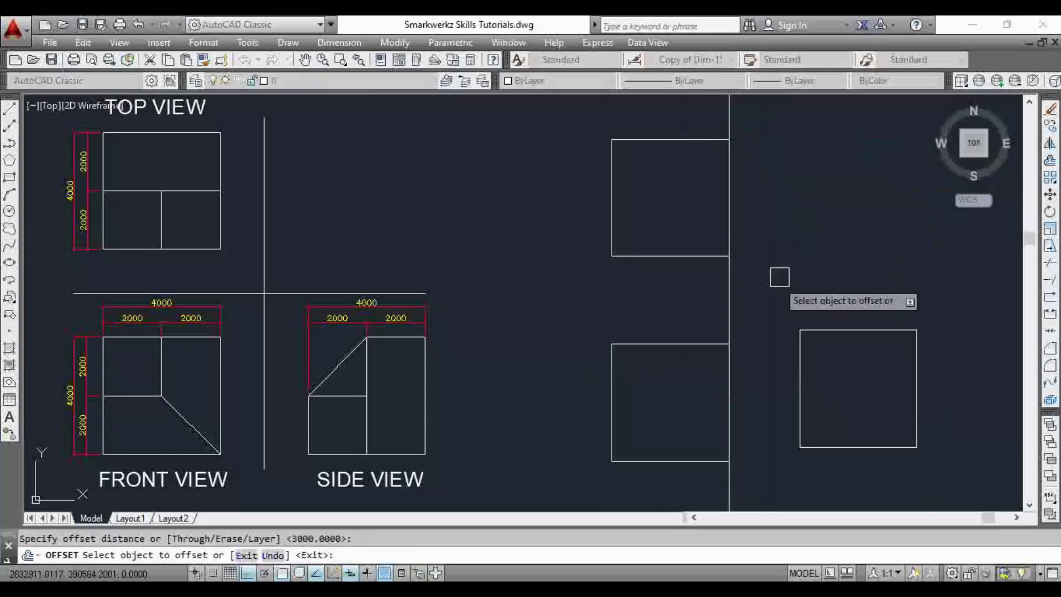
click(725, 298)
click(836, 296)
key(Return)
Move the side-view square by its upper-left corner onto the offset vertical construction line
click(851, 331)
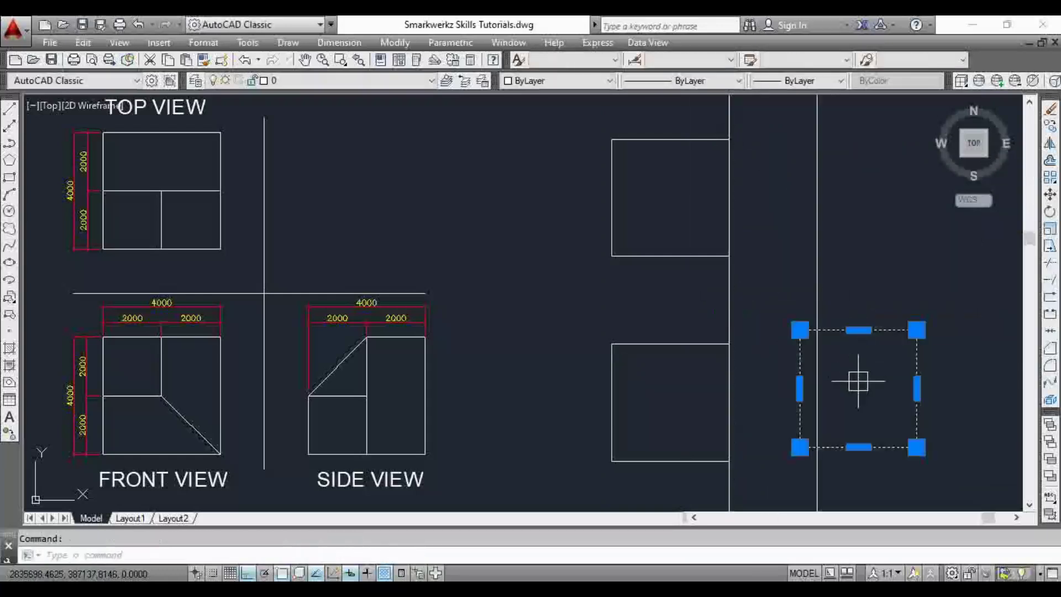
text(m)
key(Return)
click(800, 330)
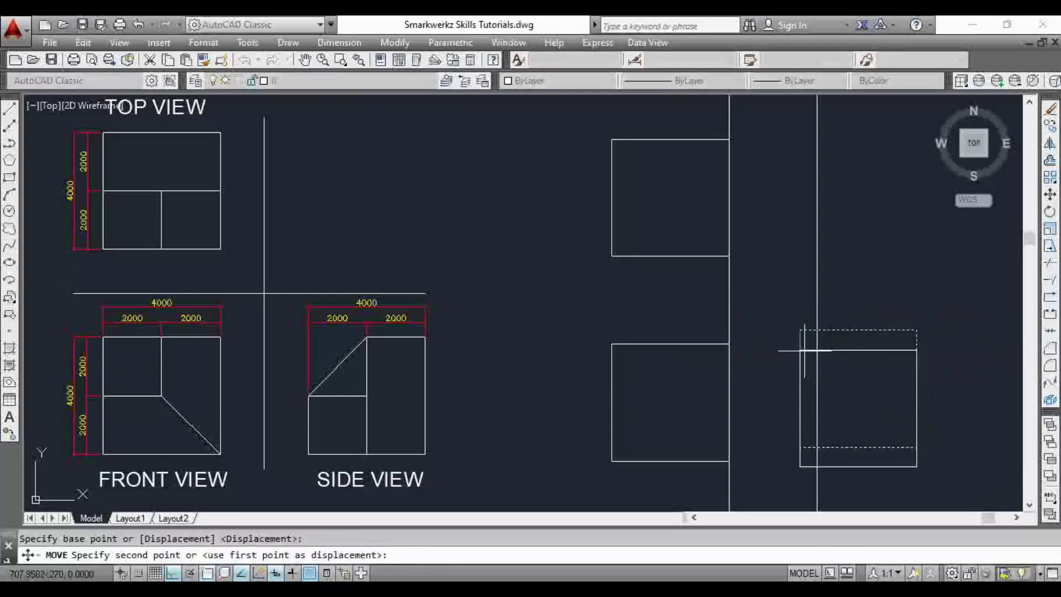
click(817, 347)
key(Escape)
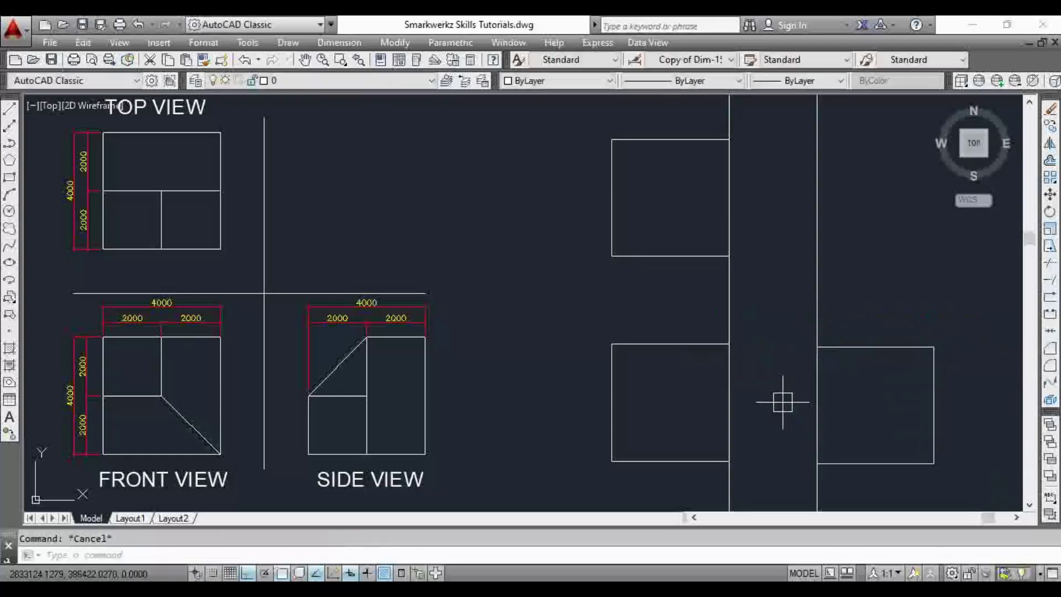
Draw a horizontal guide line from the front-view square's upper-right corner across the side-view square
key(Return)
click(728, 344)
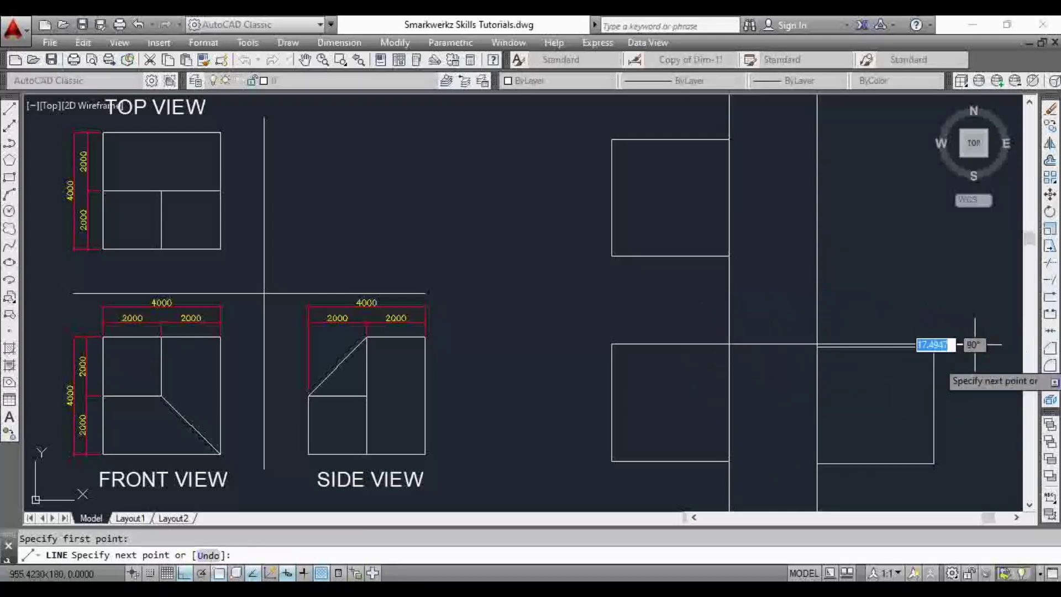
key(Escape)
Move the side-view square's upper-left corner to the intersection of the horizontal guide line and the offset construction line
scroll(848, 327, up, 4)
click(804, 374)
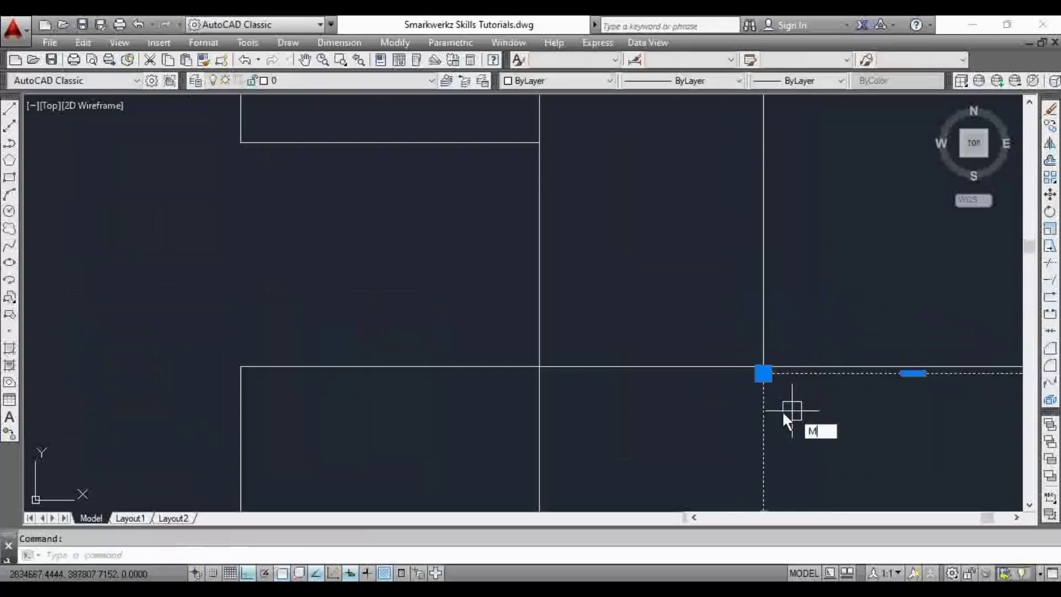
text(M)
key(Return)
scroll(768, 395, up, 4)
click(760, 338)
click(764, 321)
scroll(760, 305, down, 6)
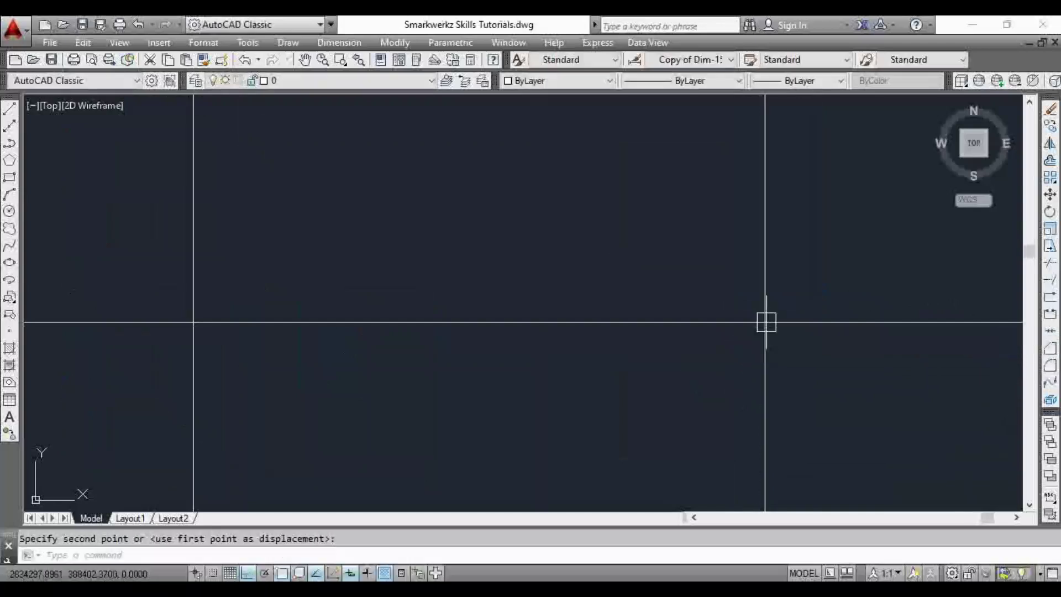
Delete the two vertical construction lines and the horizontal guide line, leaving only the three squares
scroll(763, 293, up, 2)
click(770, 274)
click(629, 300)
key(Delete)
click(710, 340)
key(Delete)
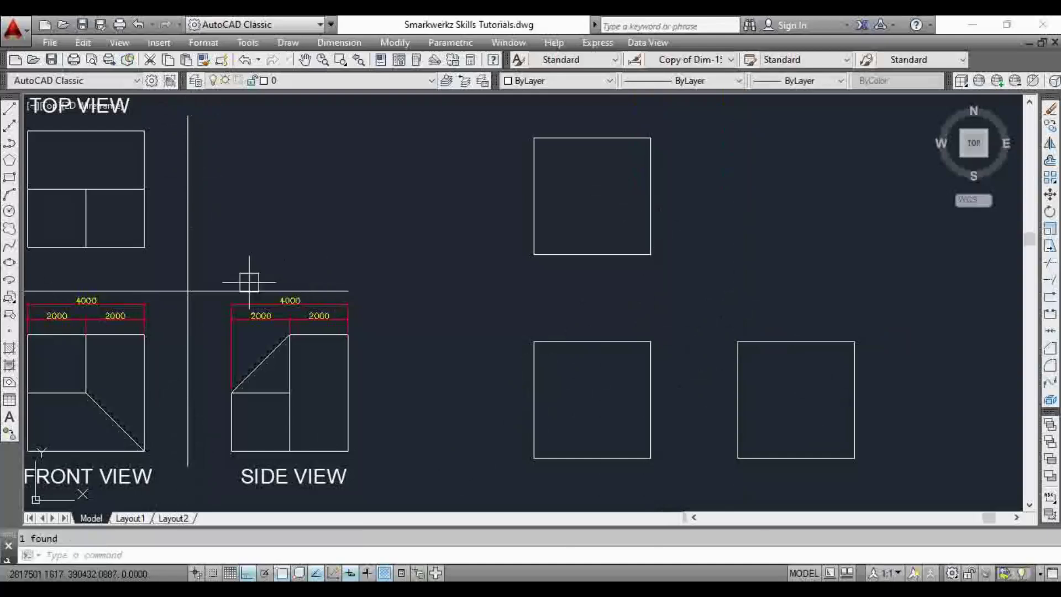
key(Escape)
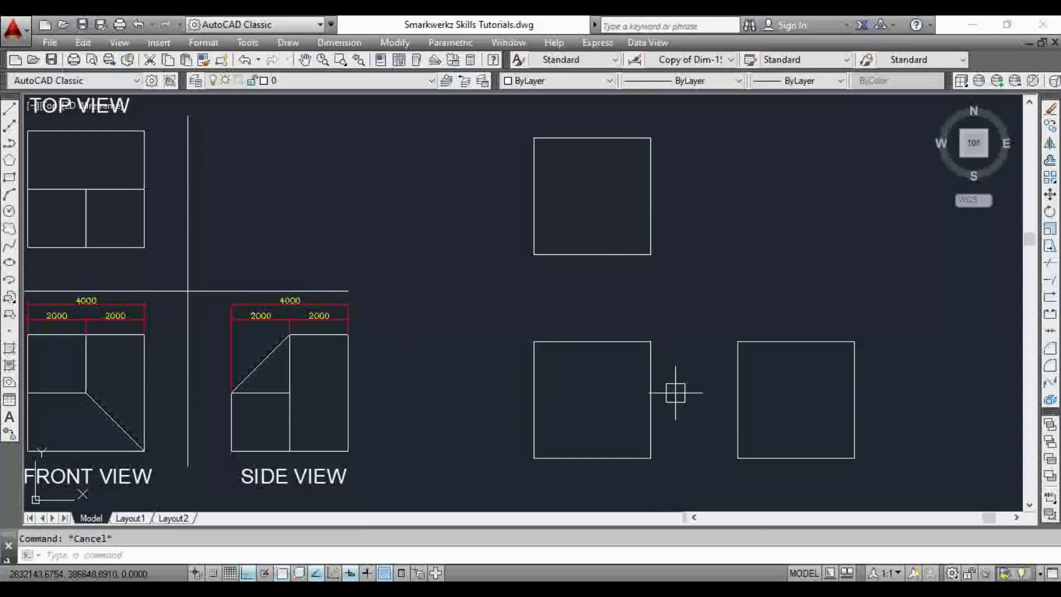
Draw a guide line between the facing upper corners of the front-view and side-view squares
key(Return)
click(651, 341)
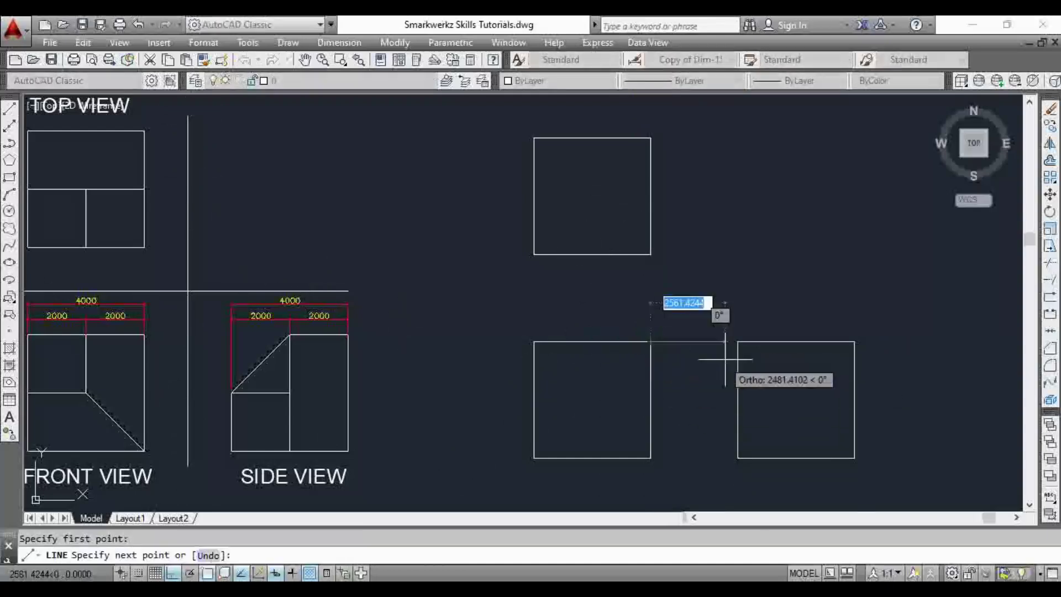
click(738, 341)
key(Escape)
Draw a vertical divider from the guide line's midpoint up past the top-view square, and stretch its lower end below the lower squares
text(l)
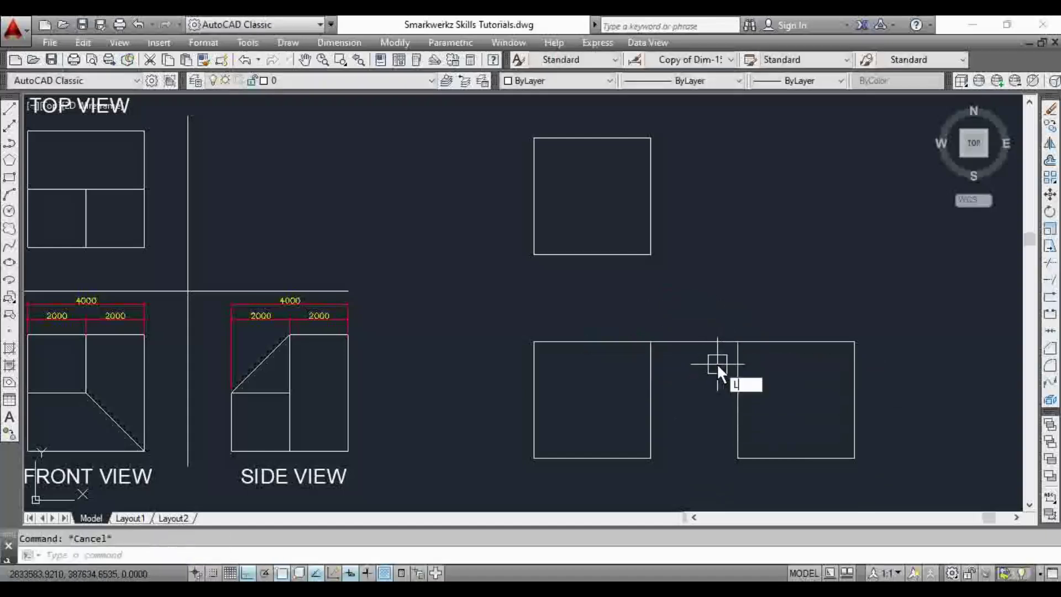
key(Return)
click(692, 342)
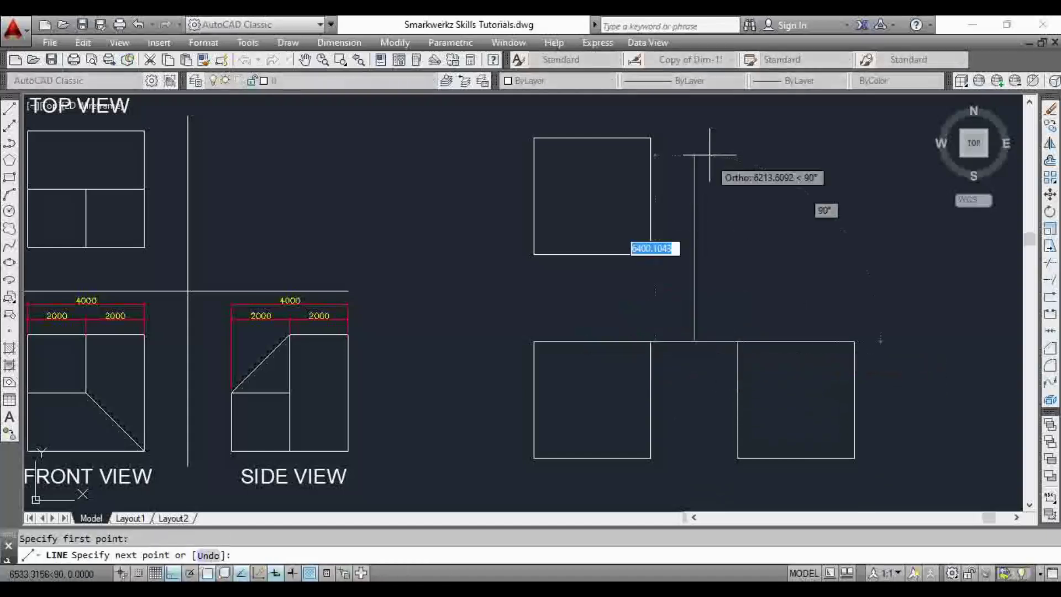
click(693, 113)
key(Escape)
click(694, 246)
click(694, 341)
key(Escape)
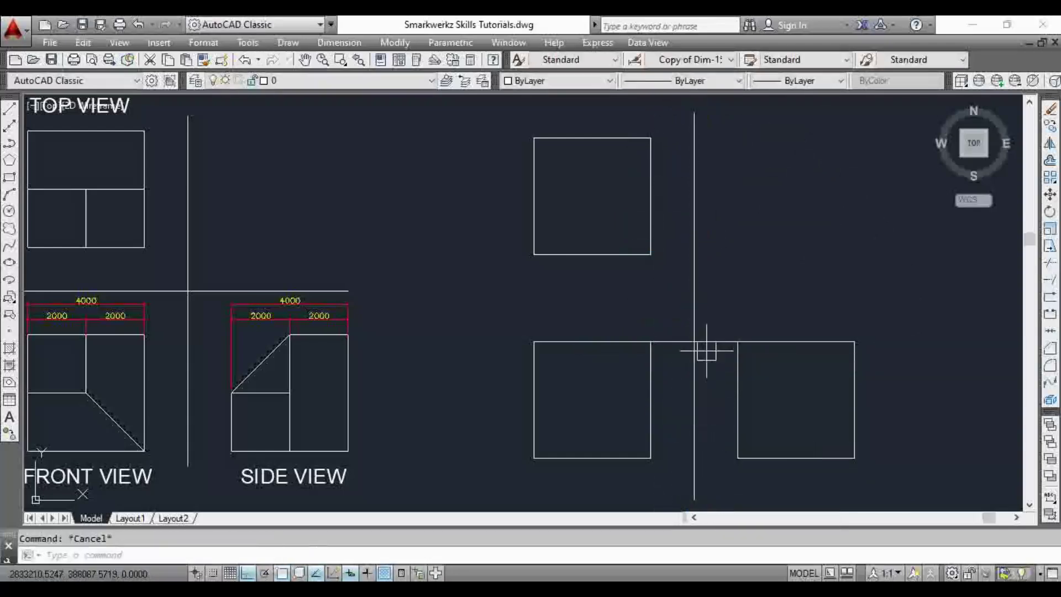
Draw a vertical guide line joining the left corners of the top-view and front-view squares across the gap
text(l)
key(Return)
click(534, 254)
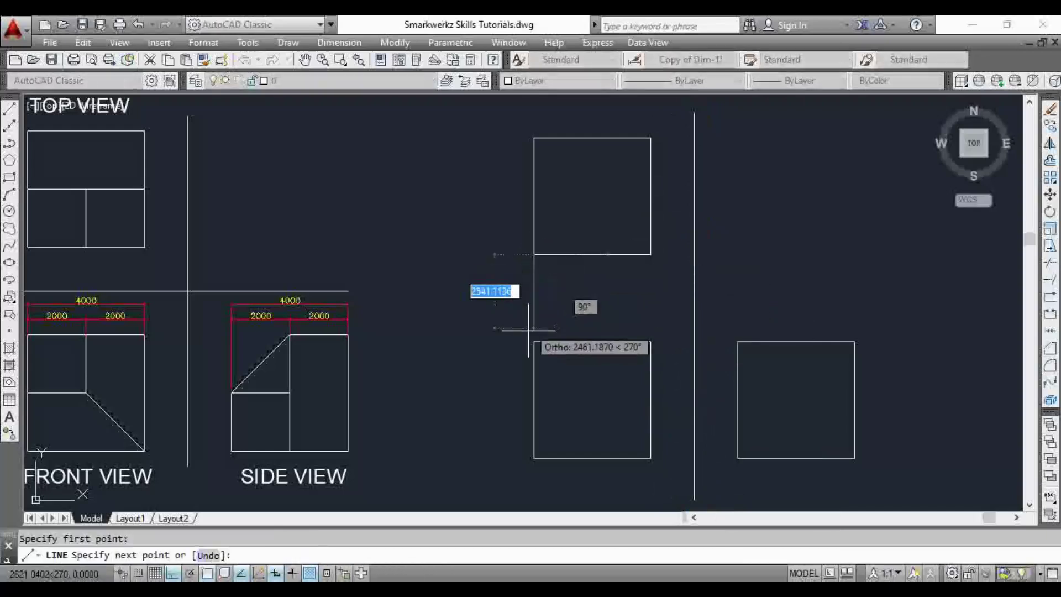
key(Escape)
Draw a horizontal divider about 12240 long from the vertical guide line's midpoint to beyond the side-view square
key(Return)
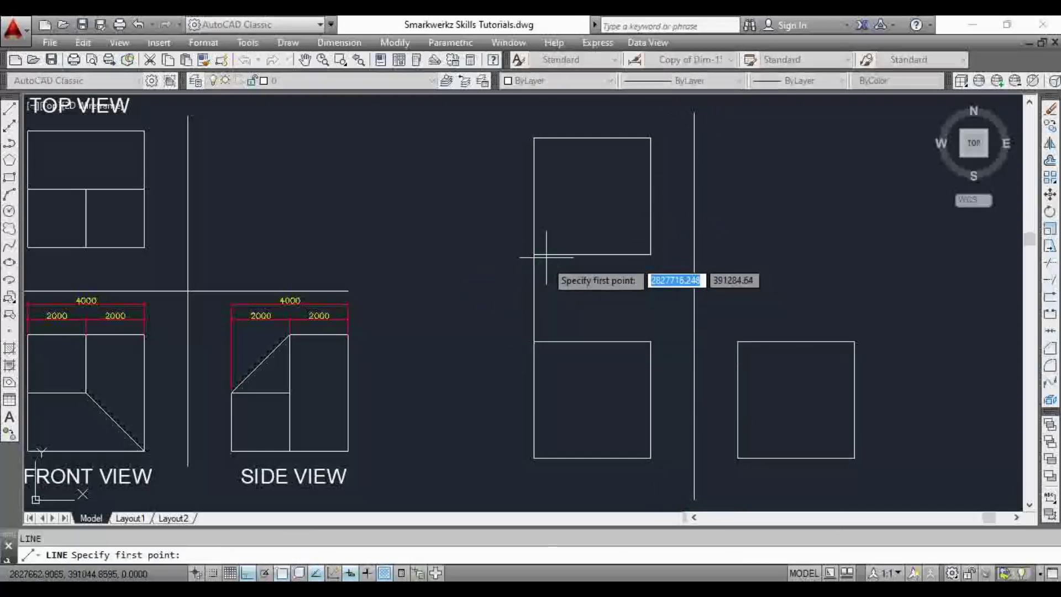
click(534, 299)
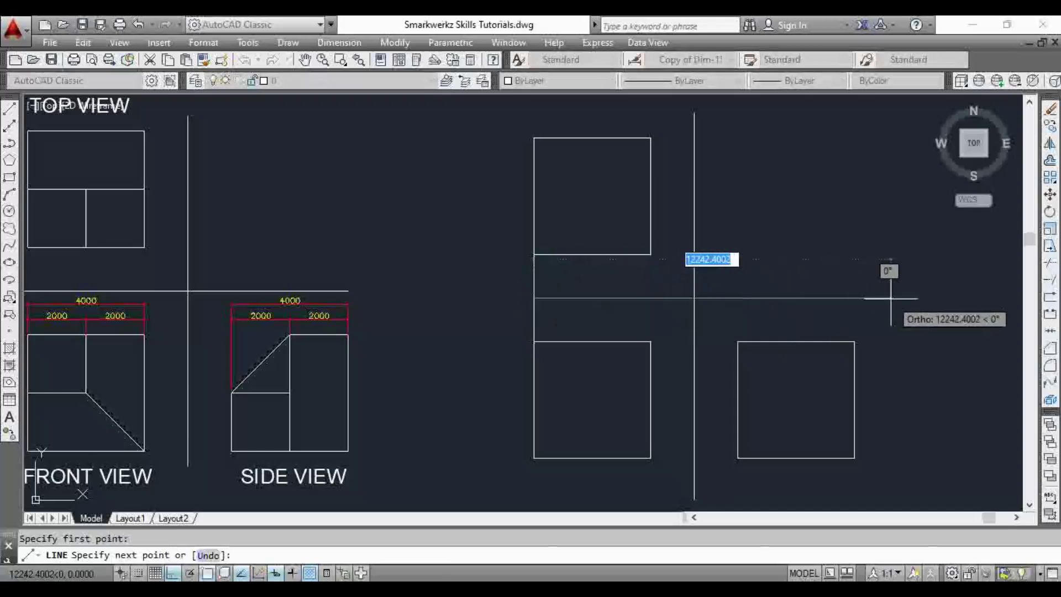
click(891, 298)
key(Escape)
Delete the short vertical guide line and stretch the horizontal divider's left end past the squares' left edges
click(527, 290)
key(Escape)
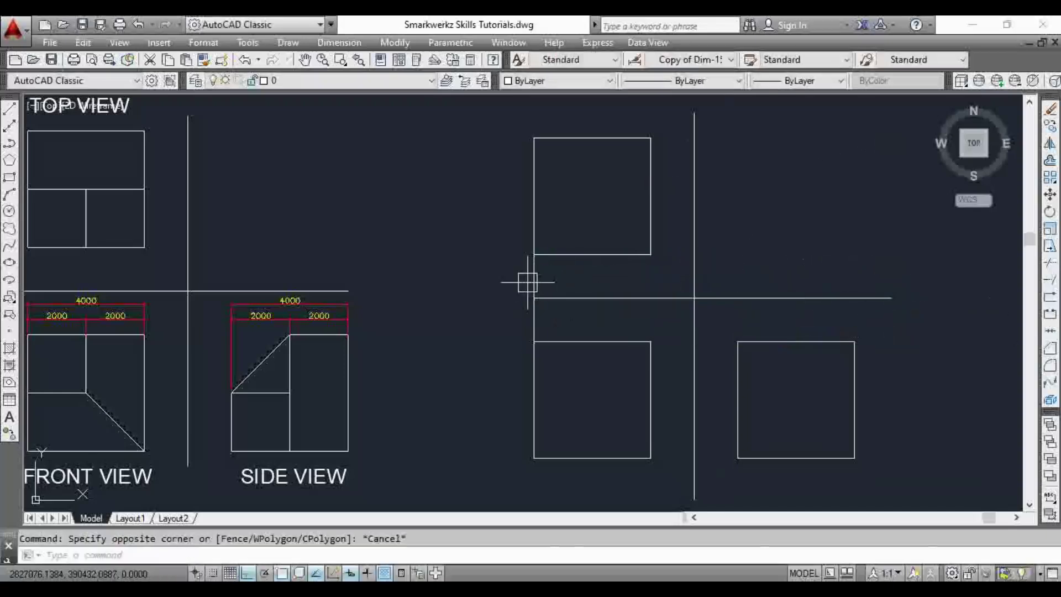
click(534, 293)
key(Delete)
click(556, 298)
click(533, 298)
click(502, 299)
key(Escape)
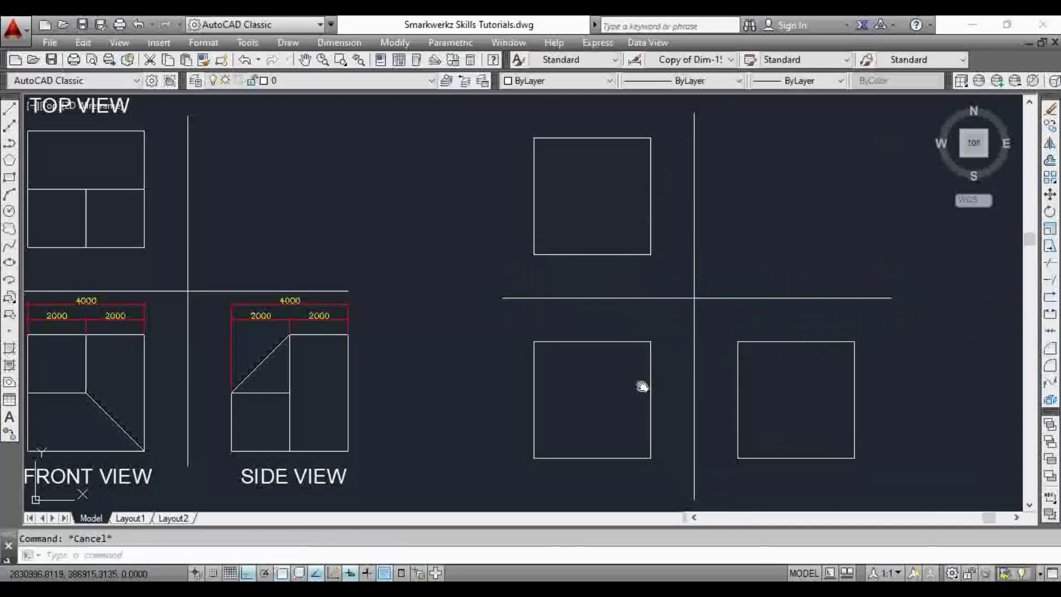
scroll(639, 360, down, 2)
scroll(641, 362, up, 2)
middle_drag(599, 336, 661, 368)
scroll(656, 304, down, 2)
scroll(661, 245, up, 2)
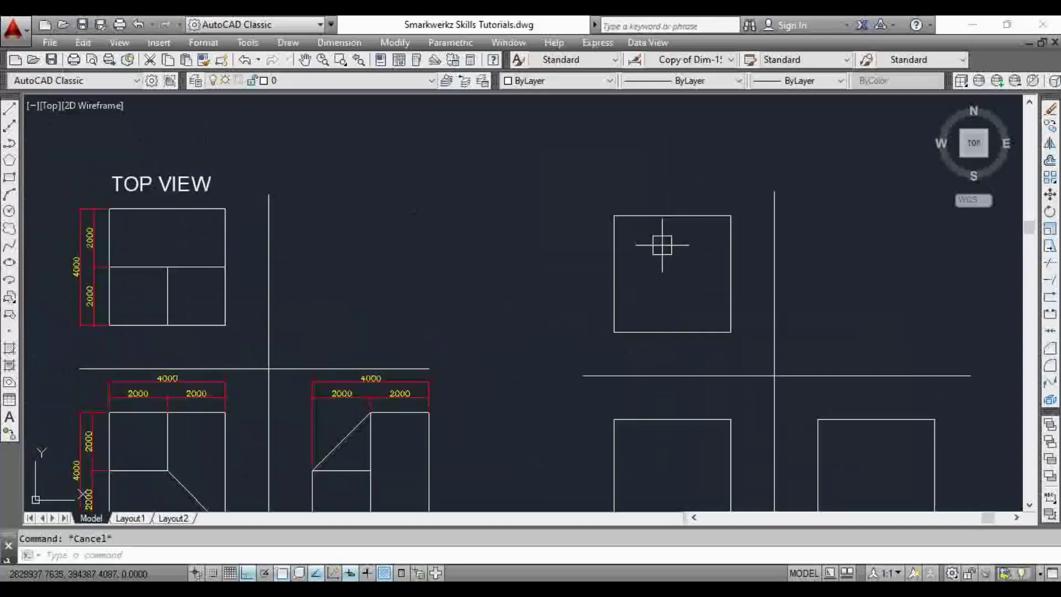
middle_drag(665, 287, 614, 244)
scroll(615, 245, down, 2)
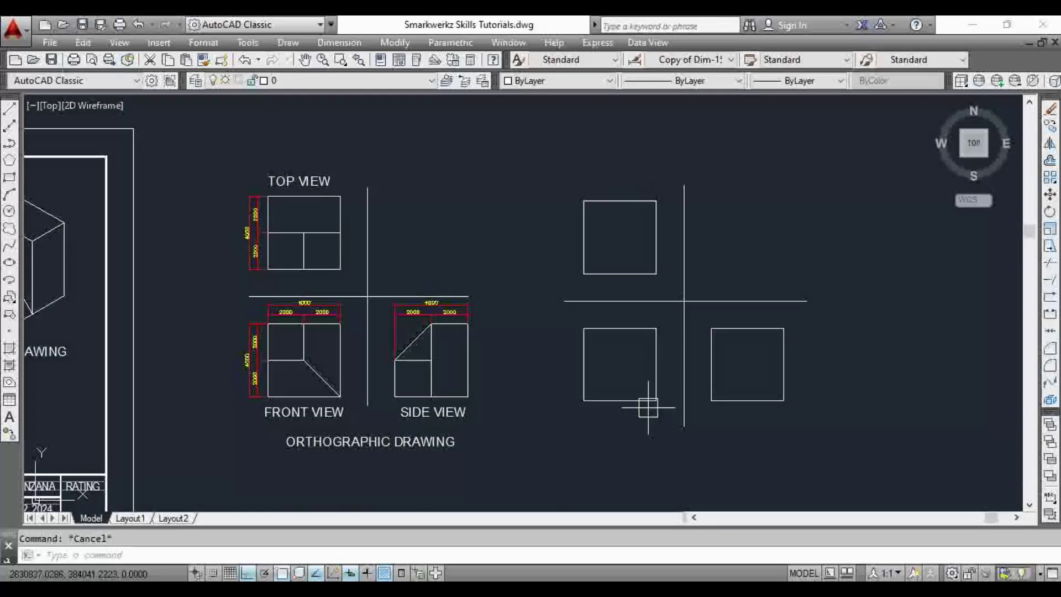
scroll(655, 220, up, 2)
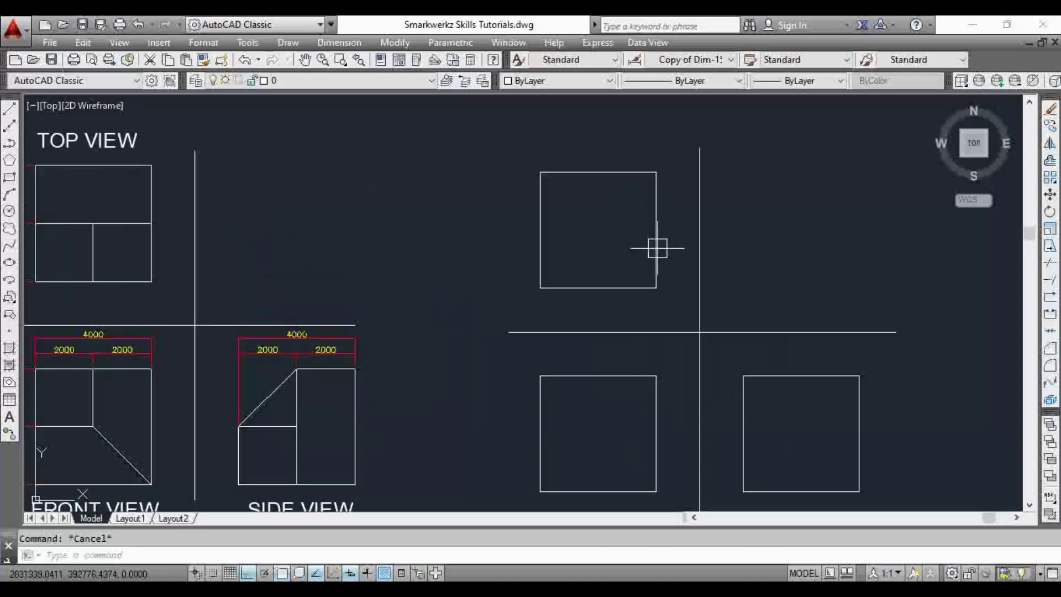
Create the multiline text "TOP VIEW" in Arial with height 500, beside the top-view square across the vertical divider
middle_drag(656, 245, 631, 243)
text(t)
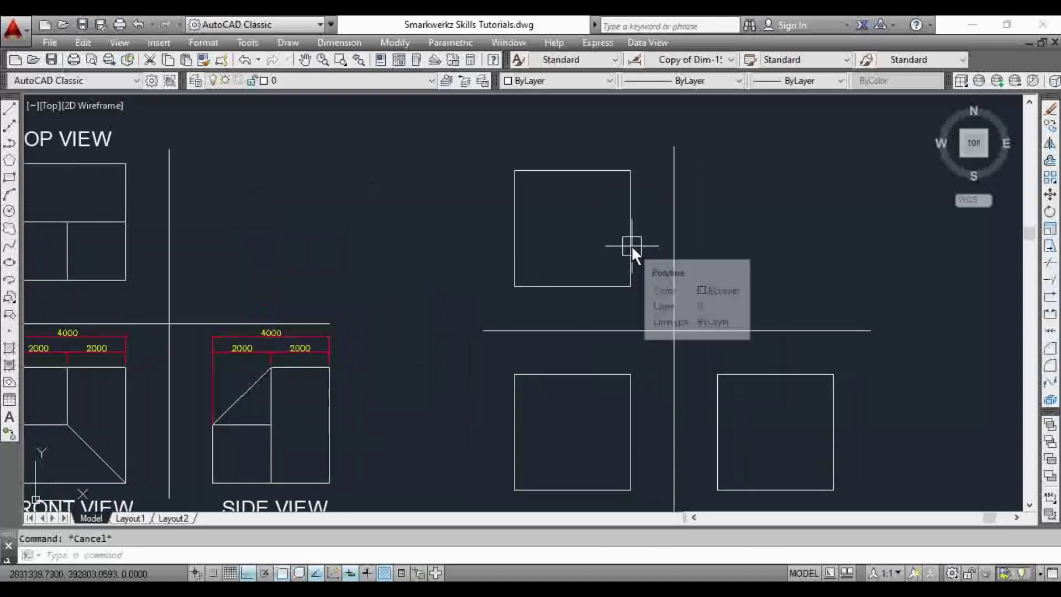
key(Return)
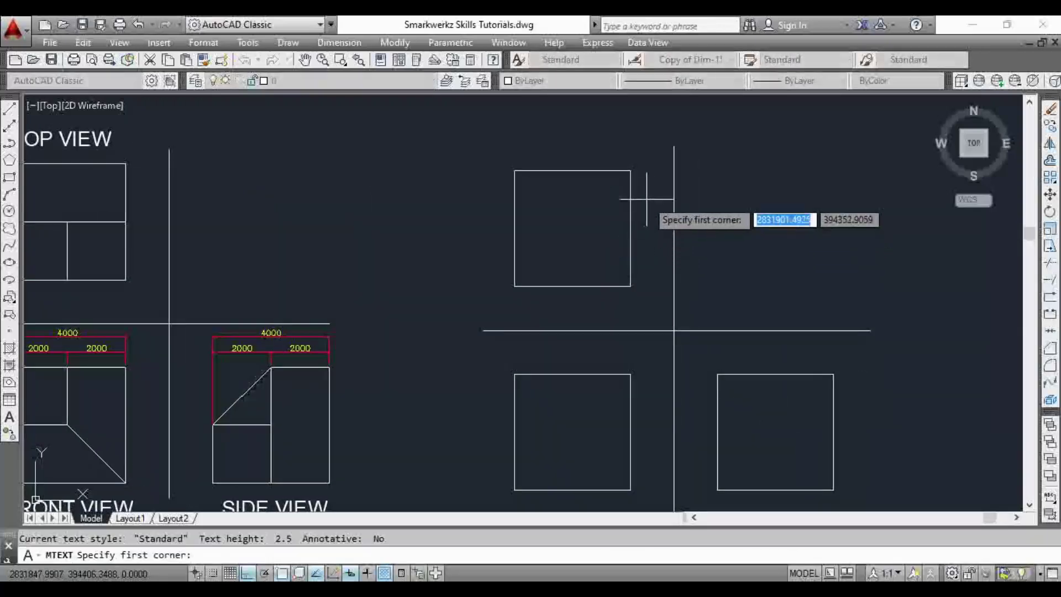
click(752, 180)
click(811, 244)
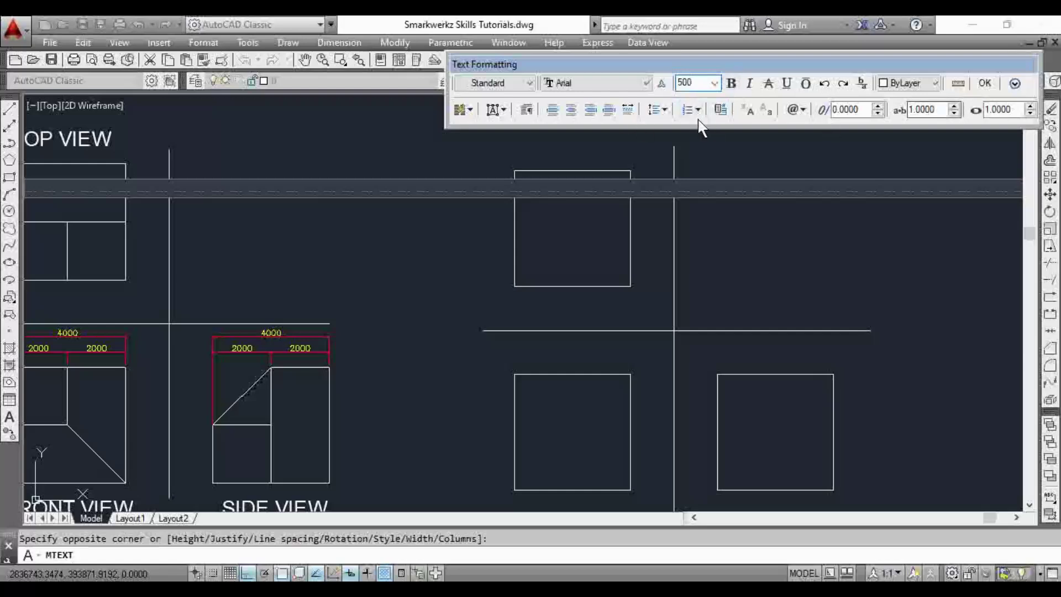
click(403, 190)
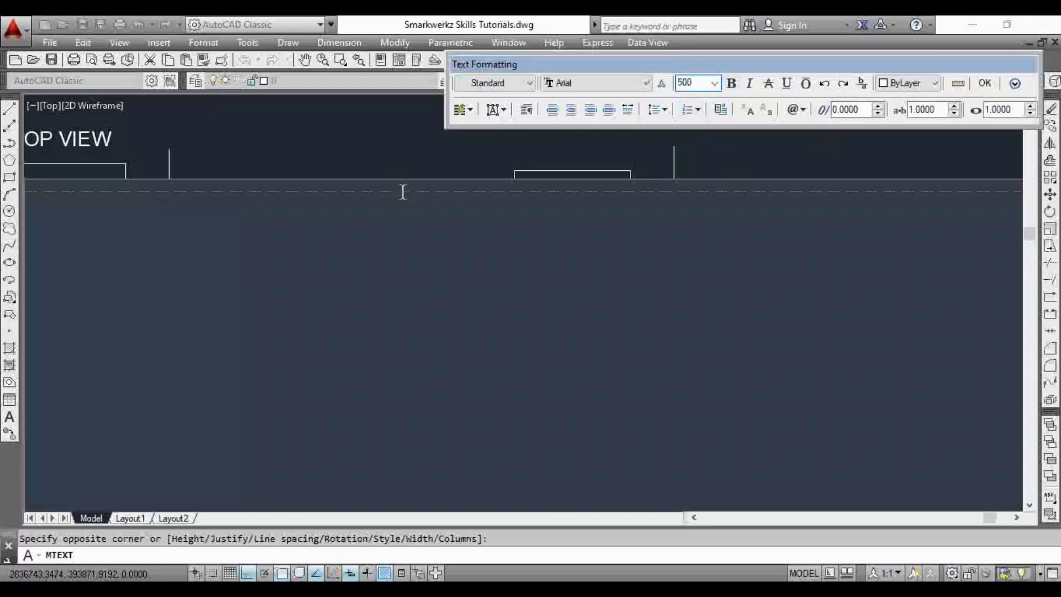
scroll(505, 230, down, 5)
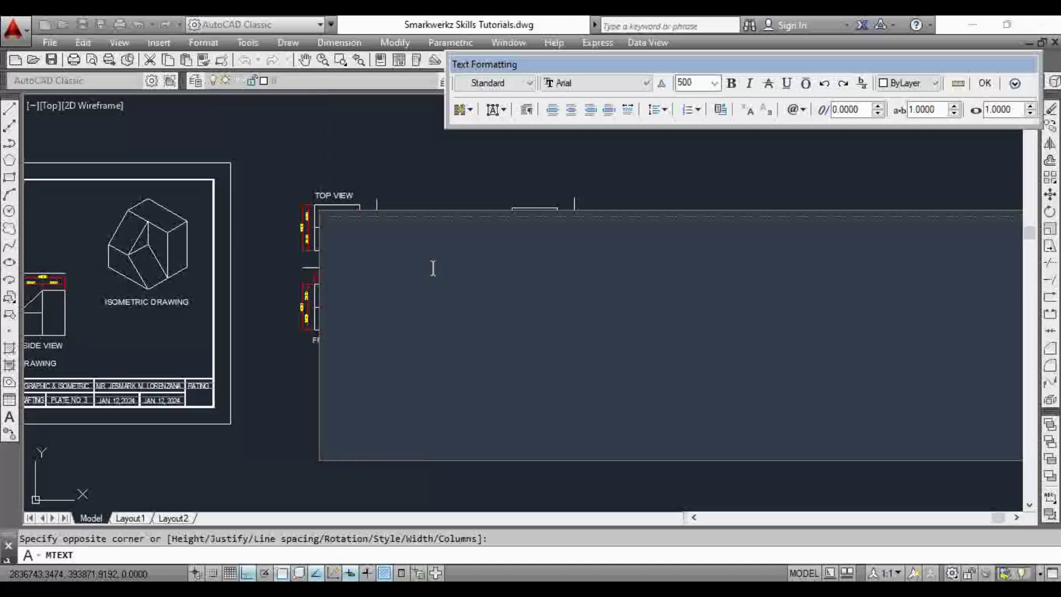
scroll(432, 268, up, 5)
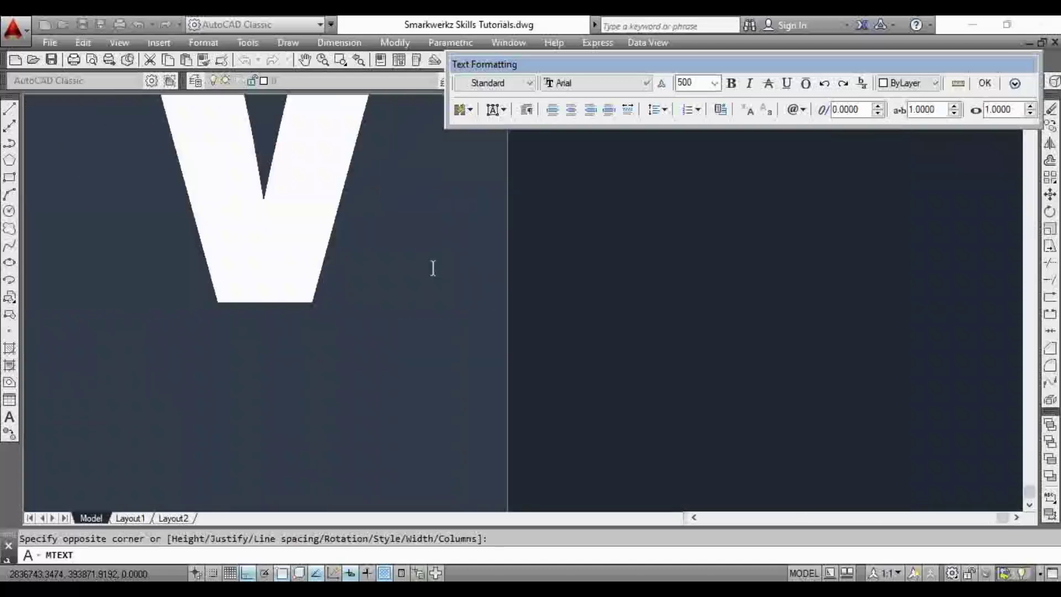
click(988, 84)
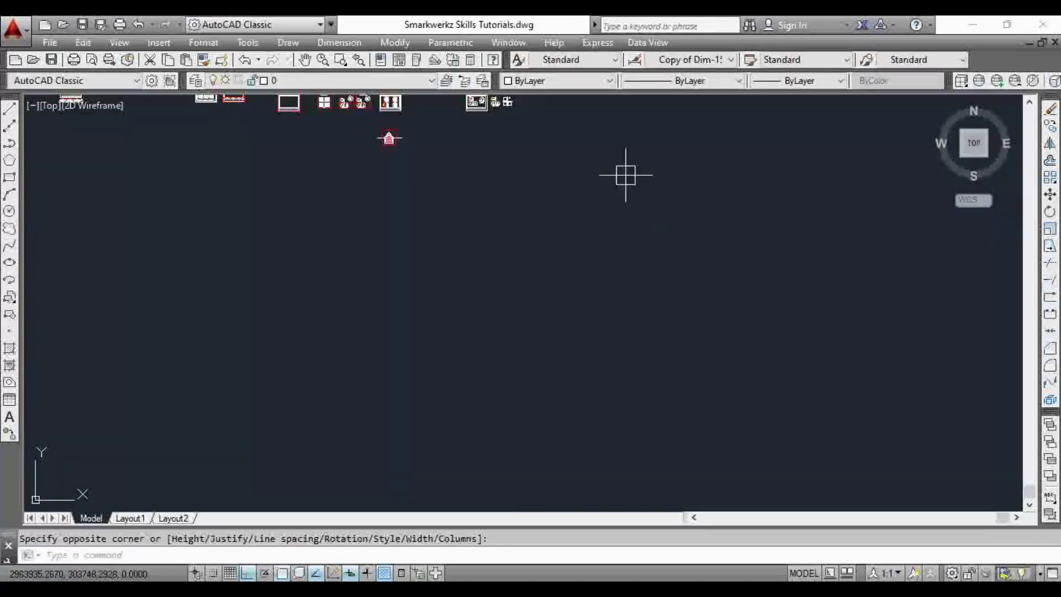
Widen the wrapped "TOP VIEW" text box so the label fits on a single line
scroll(438, 119, down, 5)
scroll(568, 204, up, 5)
scroll(568, 205, down, 4)
middle_drag(592, 209, 684, 268)
key(Escape)
click(735, 255)
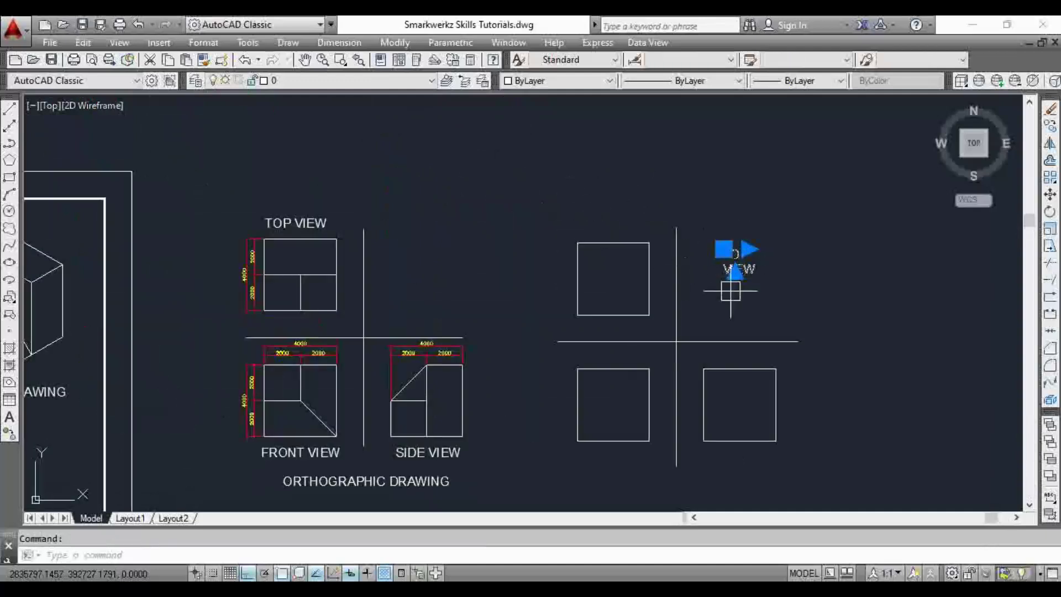
scroll(761, 263, up, 3)
click(727, 224)
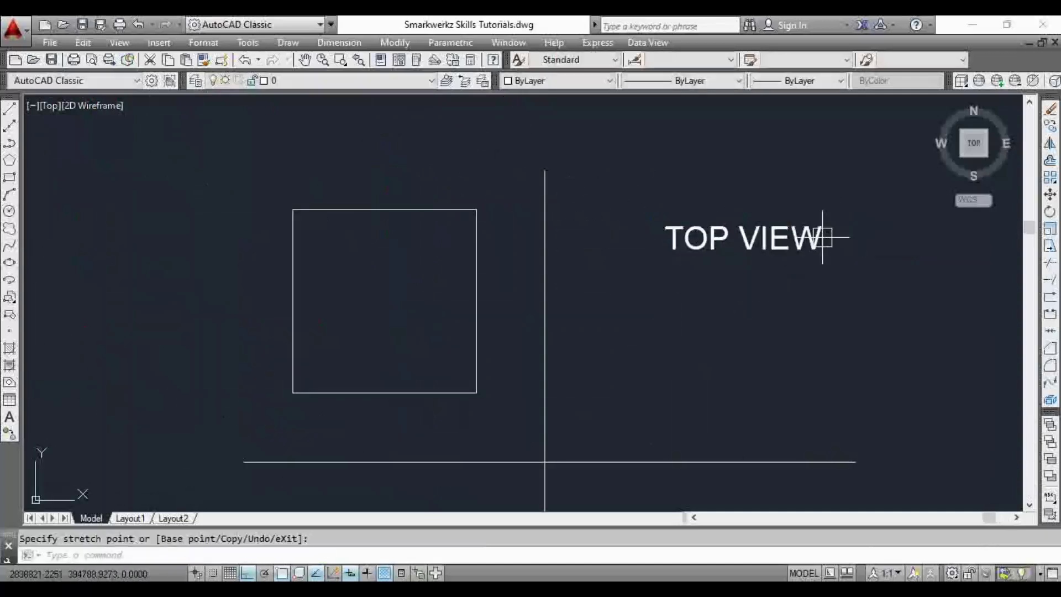
Move the "TOP VIEW" label to just above the top-view square, centred over it
text(m)
key(Return)
click(765, 272)
scroll(651, 279, down, 4)
middle_drag(651, 279, 783, 322)
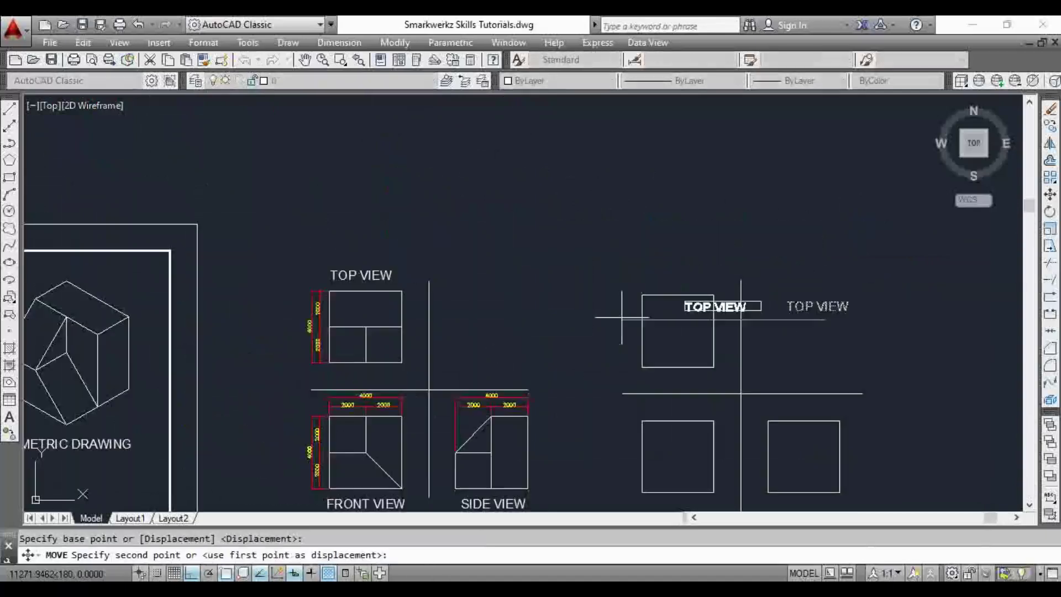
scroll(425, 270, up, 2)
key(F8)
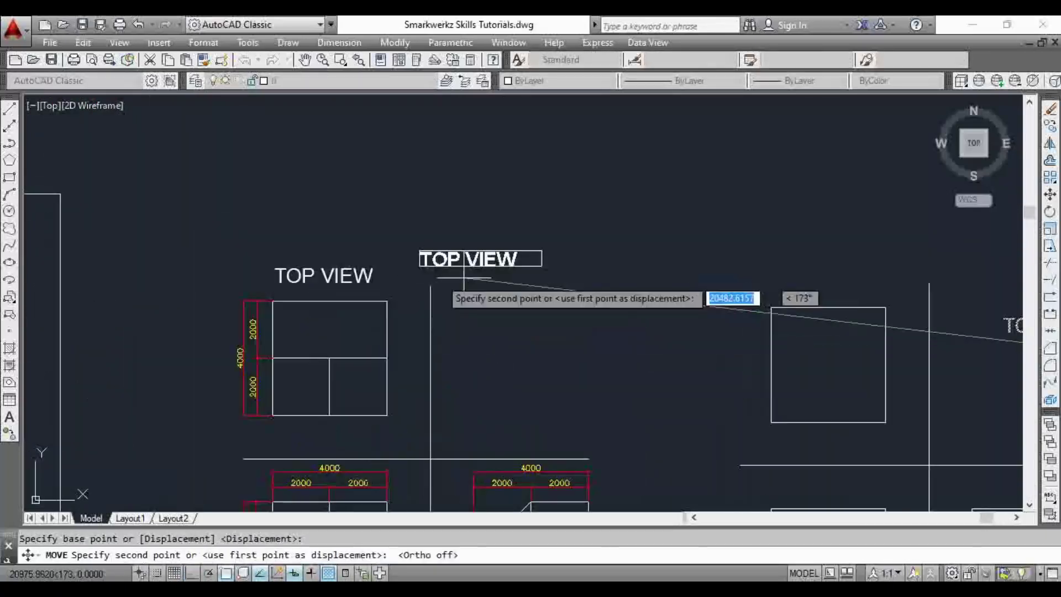
scroll(413, 282, up, 2)
scroll(413, 308, down, 3)
scroll(694, 320, up, 2)
scroll(693, 302, up, 2)
scroll(635, 290, down, 1)
middle_drag(635, 296, 545, 187)
click(541, 180)
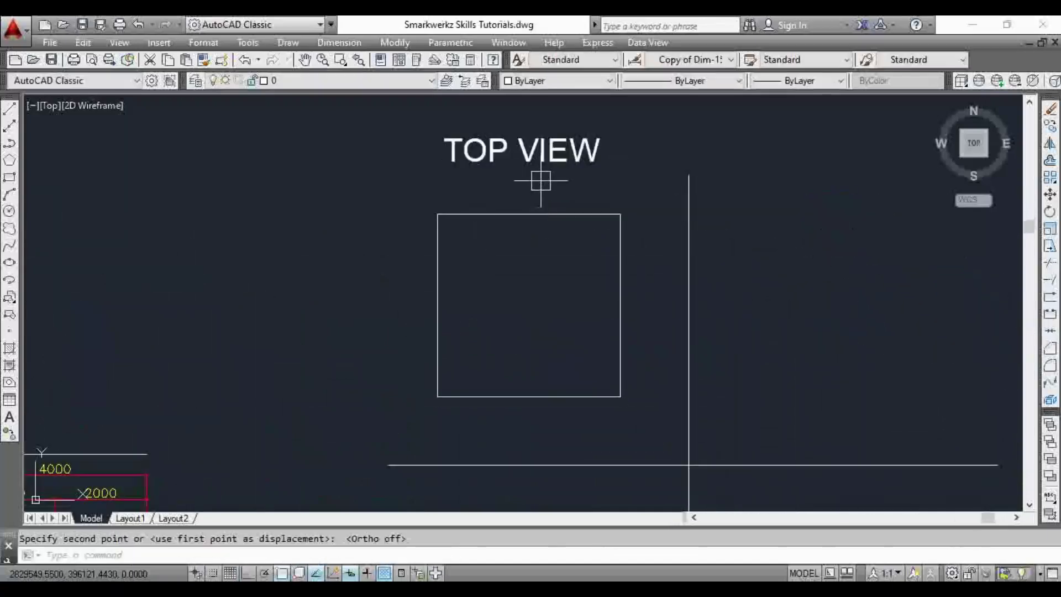
Copy the "TOP VIEW" label to just below the front-view square
scroll(550, 210, down, 3)
scroll(552, 190, up, 2)
key(Escape)
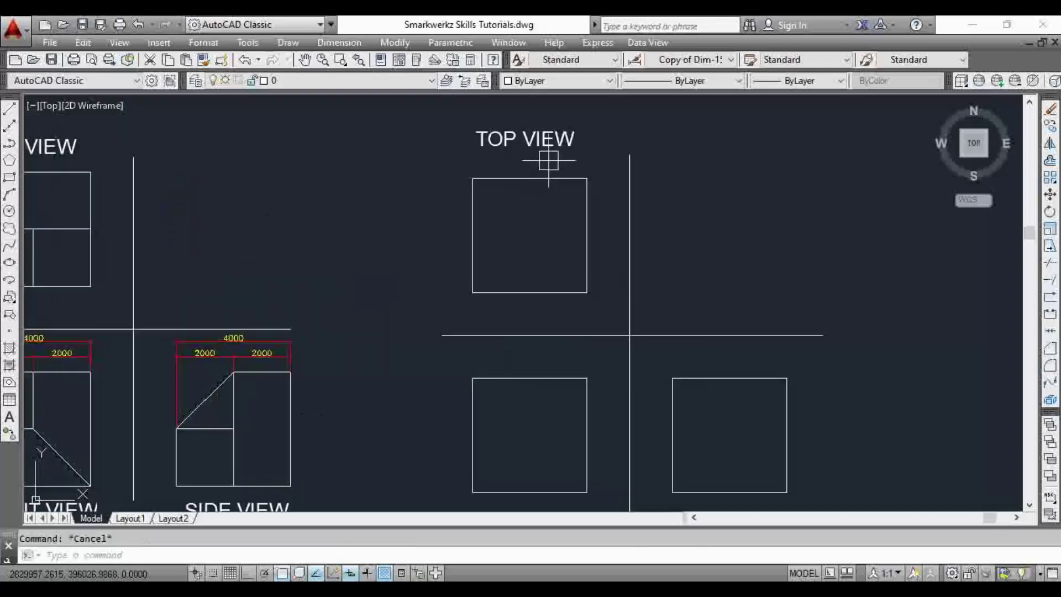
click(567, 145)
text(CO)
key(Return)
click(587, 177)
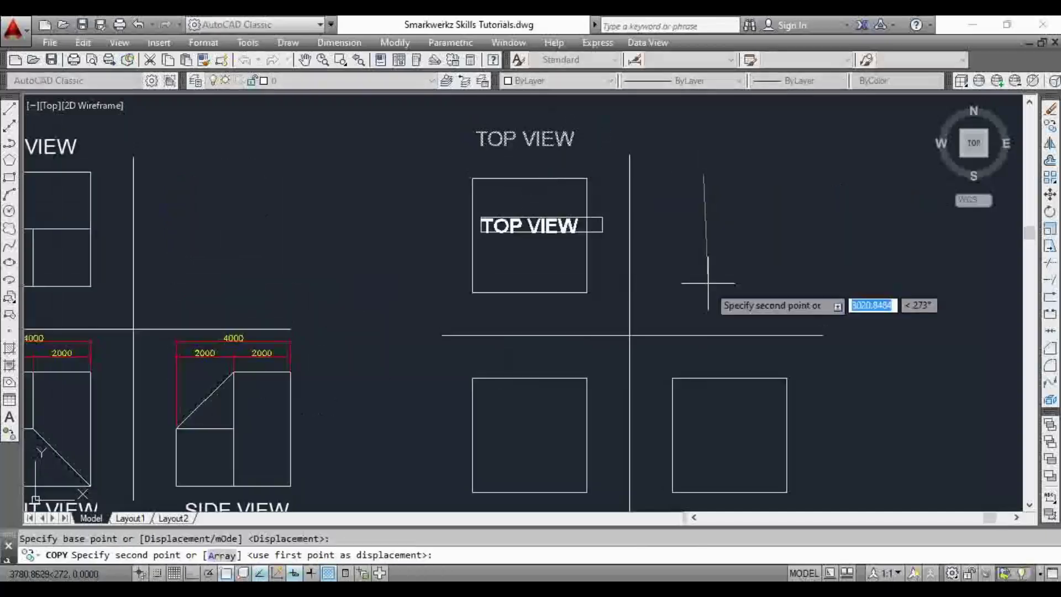
middle_drag(710, 301, 711, 225)
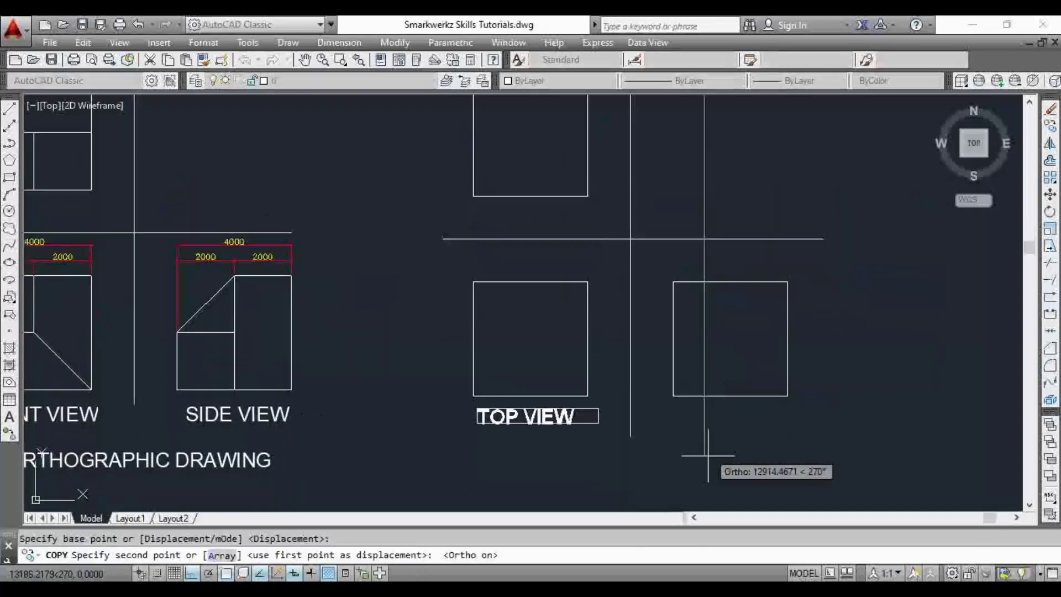
key(F8)
click(664, 477)
key(Escape)
Change the copied label under the front-view square to "FRONT VIEW"
scroll(509, 447, up, 4)
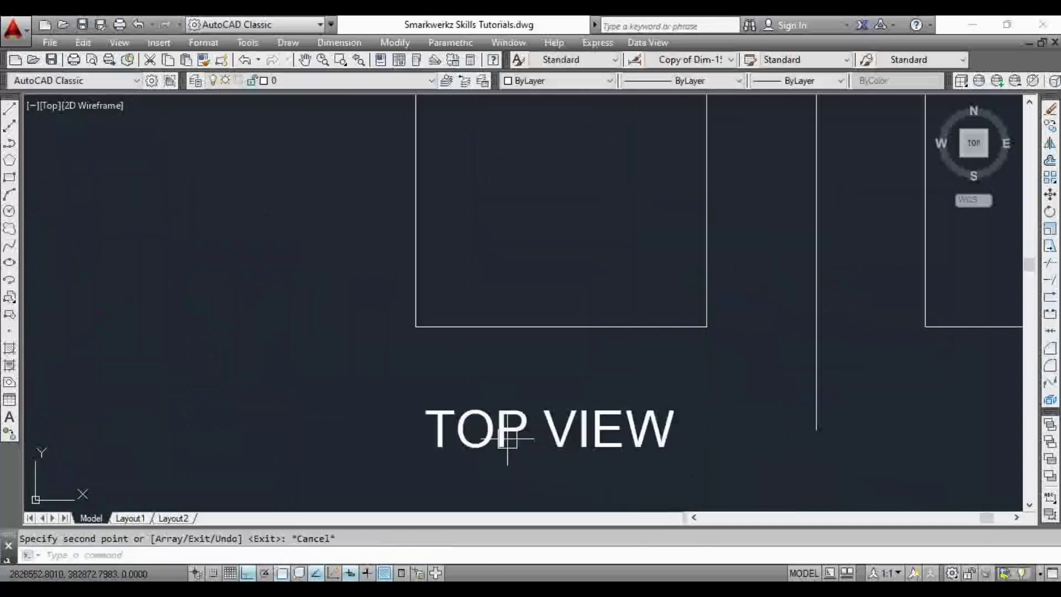
double_click(512, 437)
drag(515, 439, 399, 429)
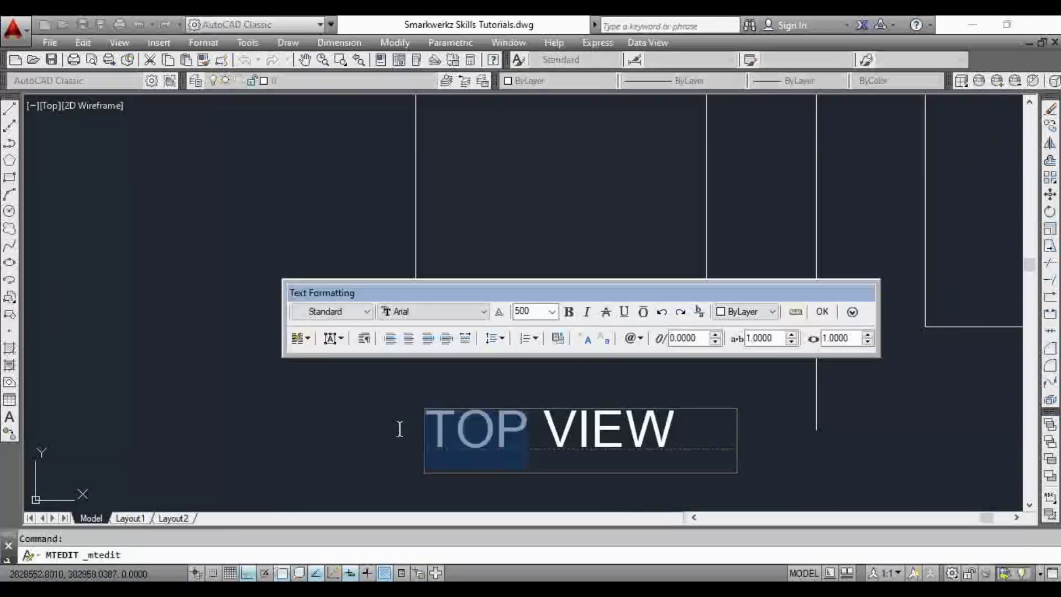
text(FRONT)
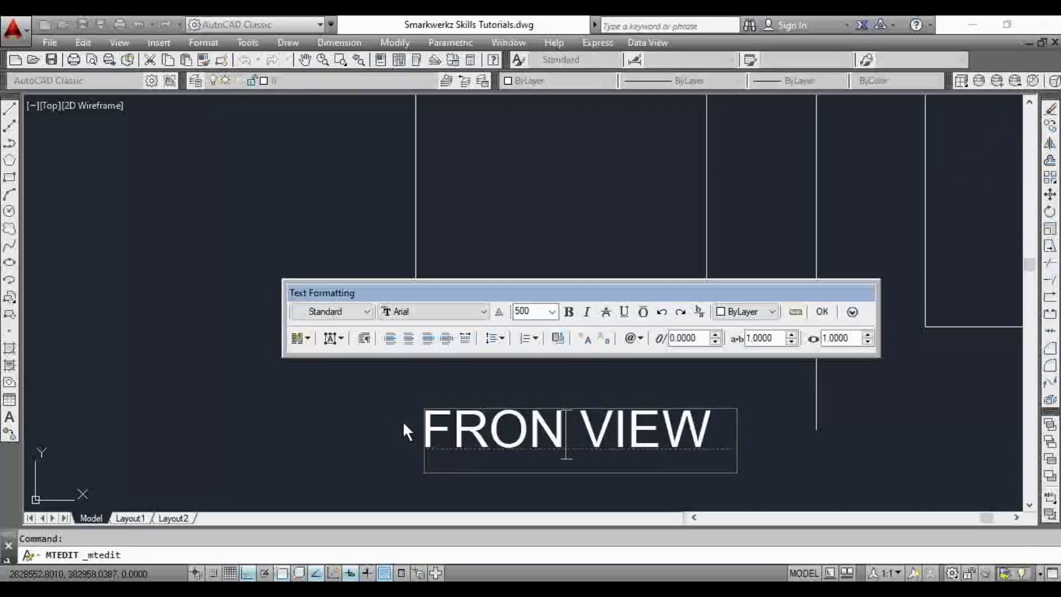
click(822, 312)
Widen the "FRONT VIEW" text box to fit one line and move the label to centre it below the front-view square
middle_drag(550, 349, 556, 320)
click(557, 321)
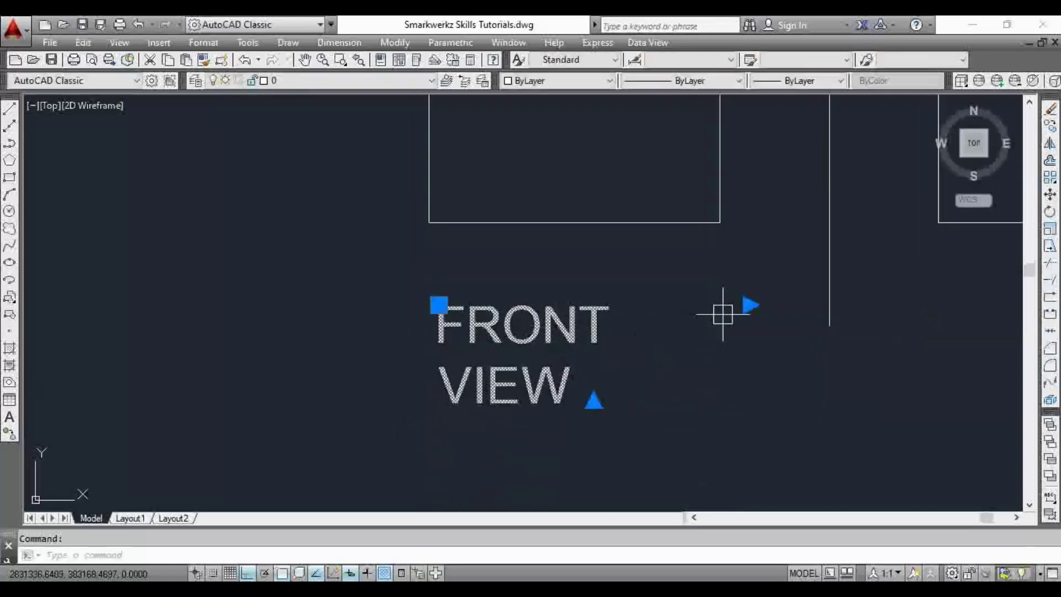
click(749, 304)
click(917, 305)
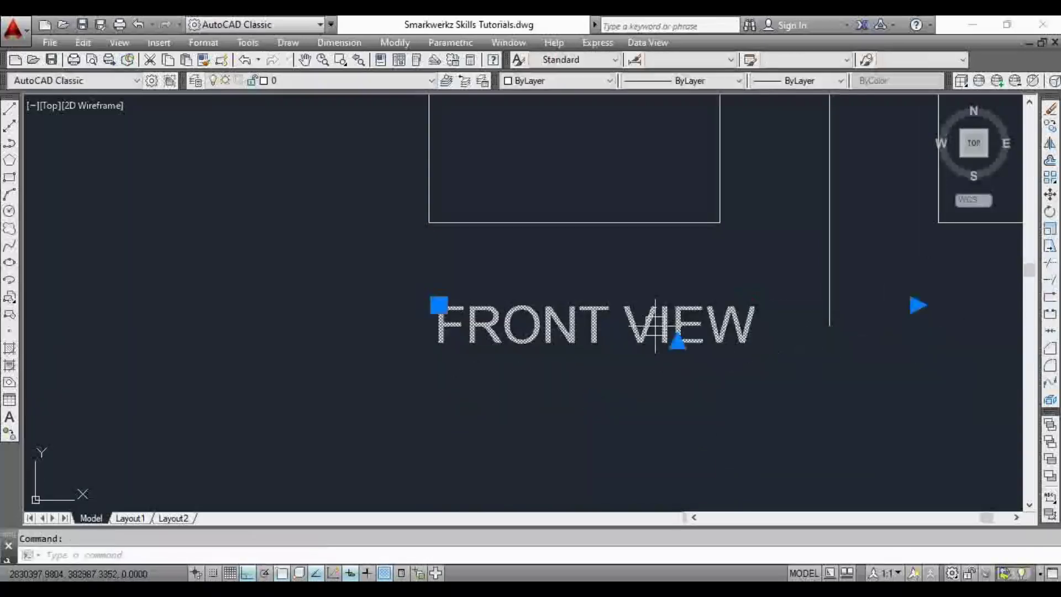
key(m)
key(Return)
click(674, 407)
scroll(674, 426, down, 4)
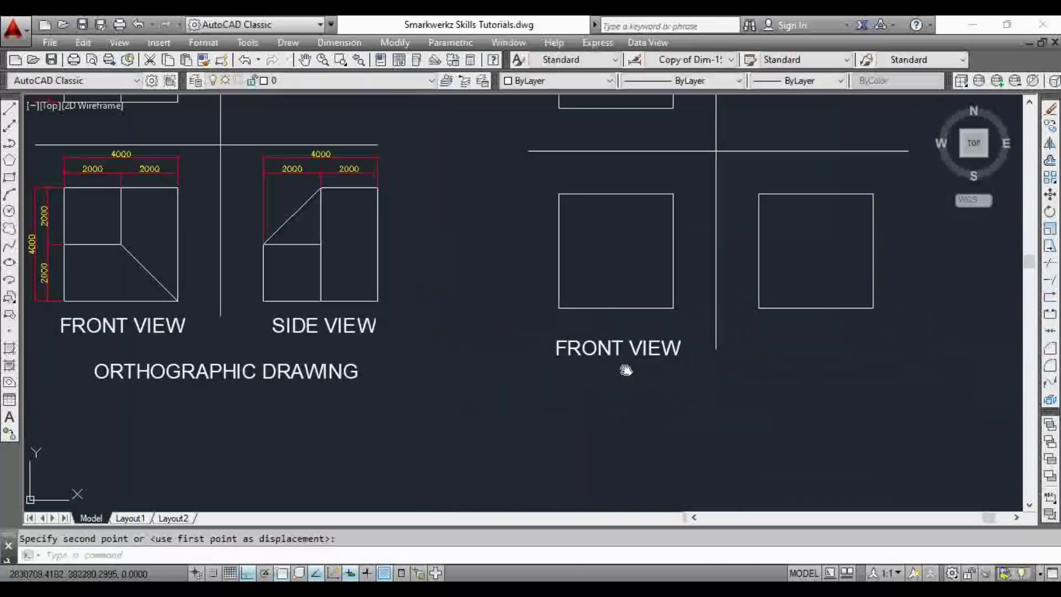
Copy the "FRONT VIEW" label horizontally to below the side-view square
click(601, 358)
text(co)
key(Return)
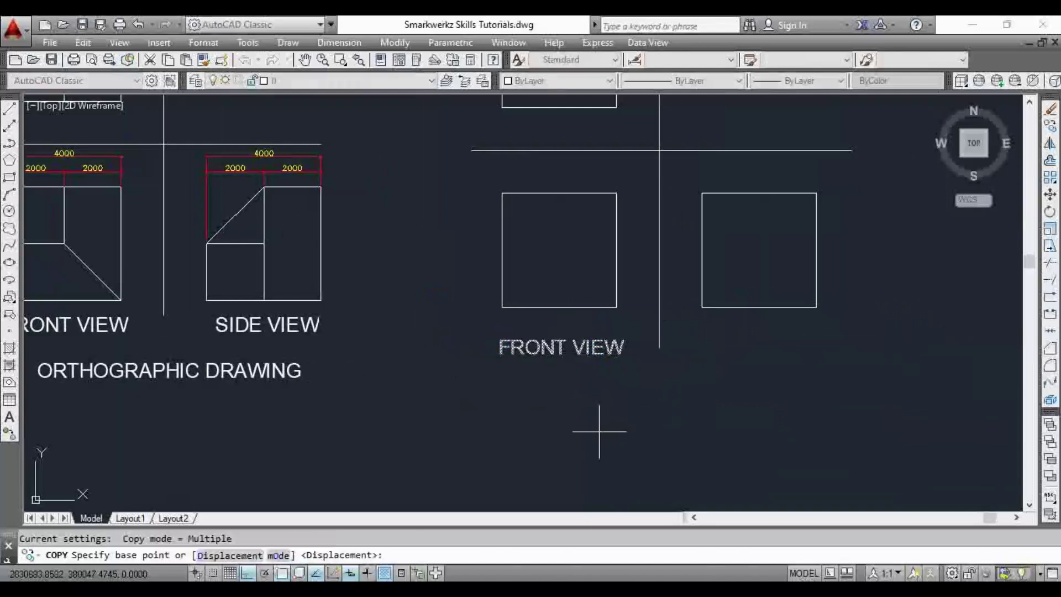
click(601, 430)
click(784, 417)
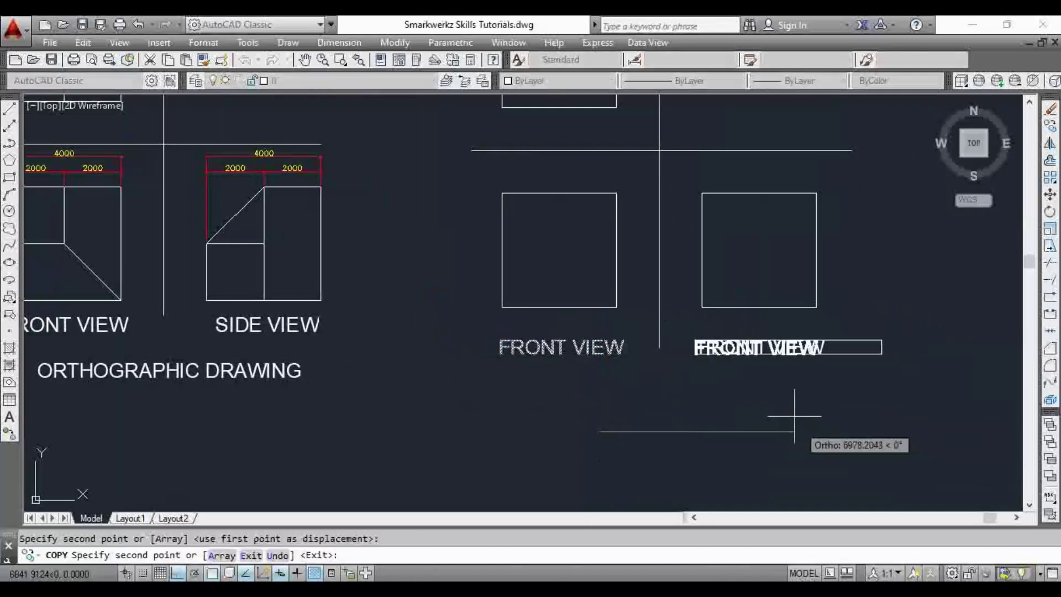
key(Escape)
Change the copied label under the side-view square to "SIDE VIEW"
scroll(762, 362, up, 4)
click(750, 334)
double_click(750, 334)
drag(769, 331, 588, 324)
text(SIDE)
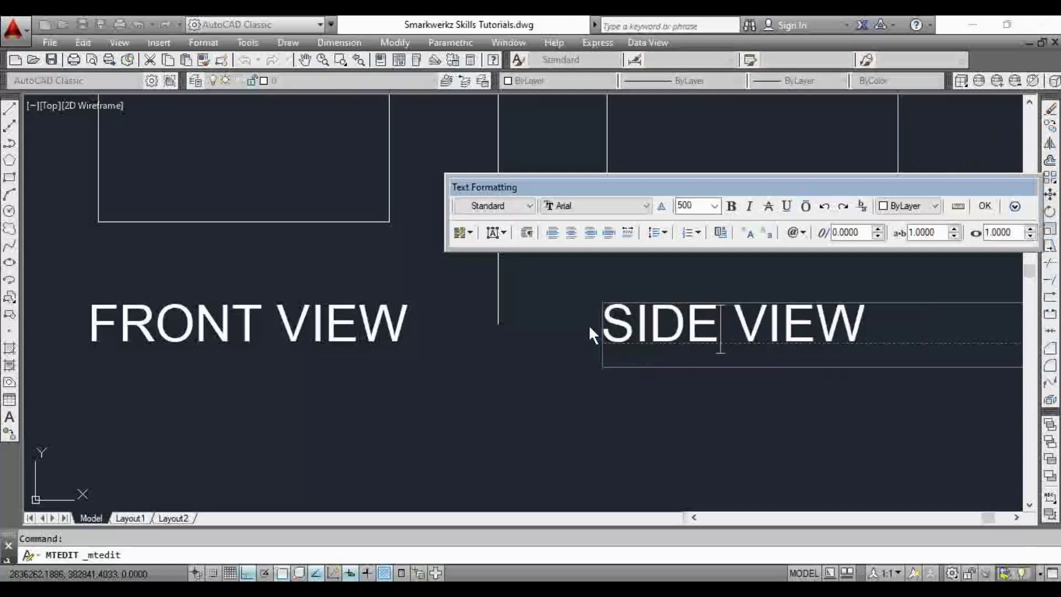
key(BackSpace)
click(983, 210)
scroll(741, 292, down, 4)
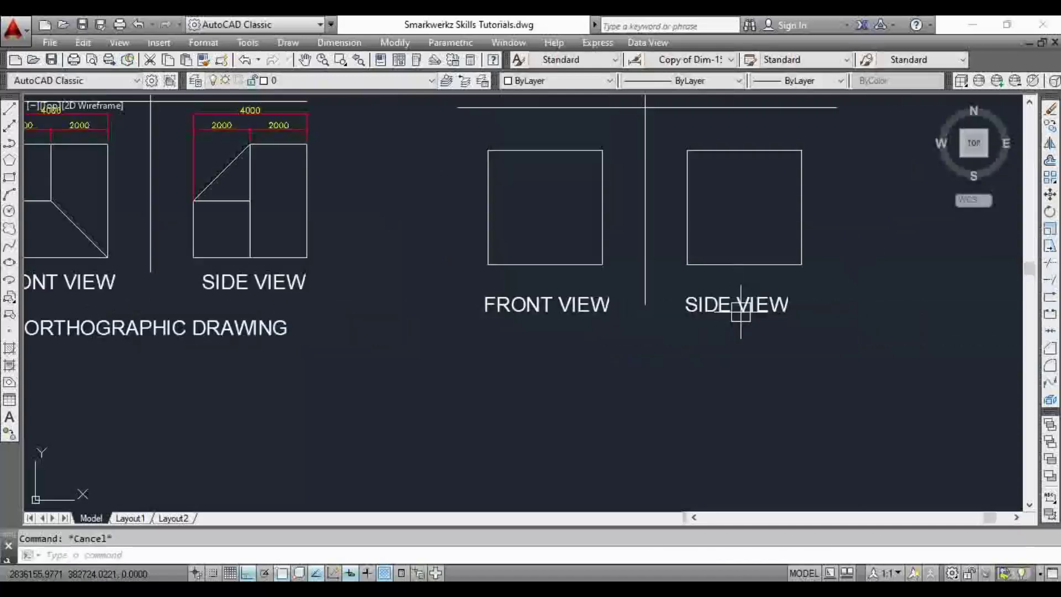
Move the "SIDE VIEW" label horizontally to centre it below the side-view square
click(763, 307)
key(Return)
click(771, 360)
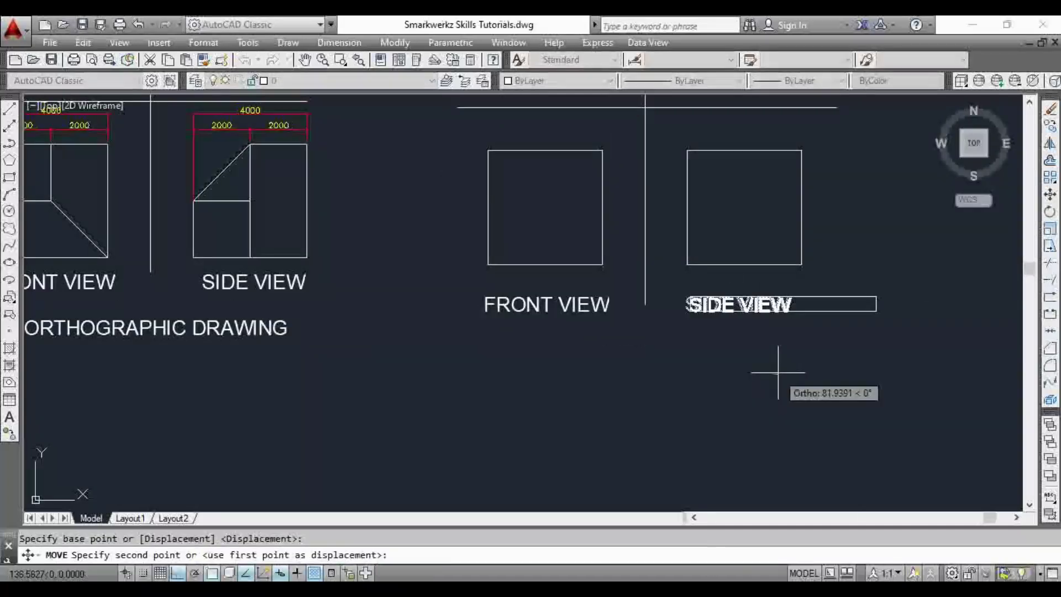
scroll(768, 316, down, 2)
middle_drag(768, 315, 747, 421)
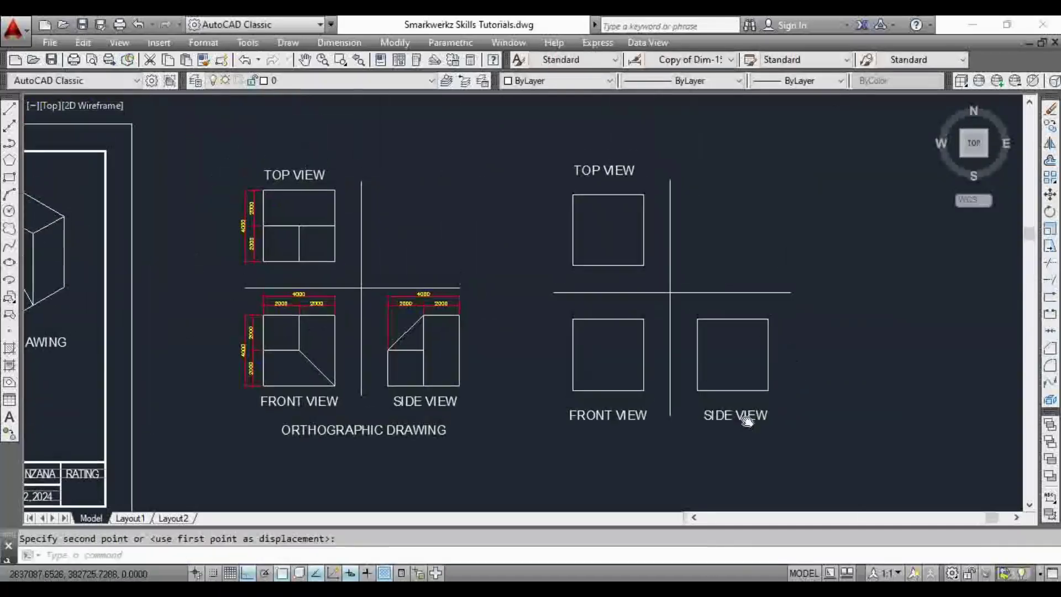
Examine the inner lines of the reference orthographic views against the three labelled empty squares
scroll(653, 261, up, 2)
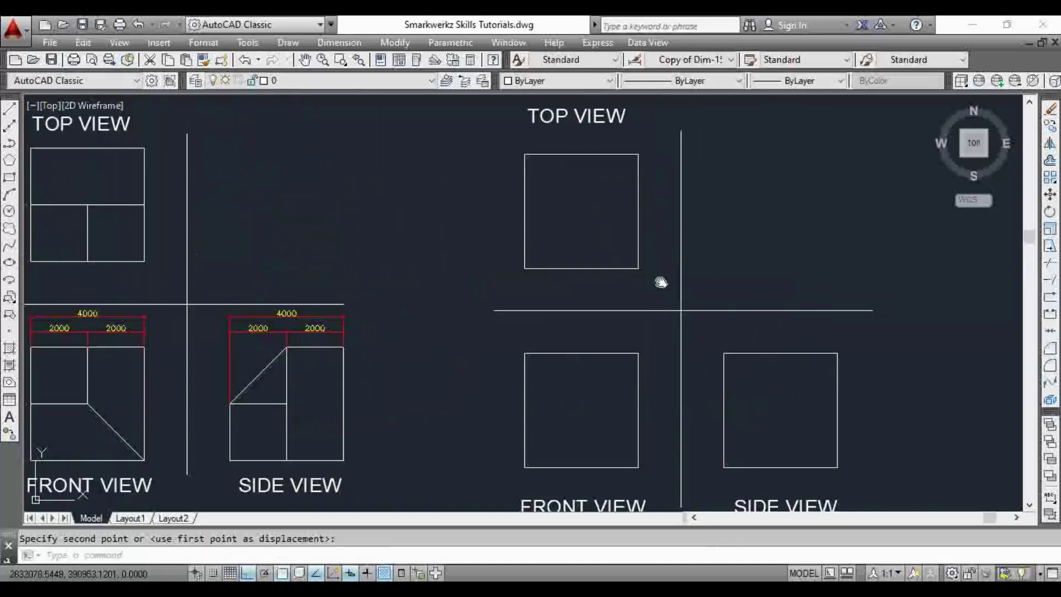
scroll(661, 283, down, 2)
scroll(639, 244, up, 2)
scroll(641, 250, down, 2)
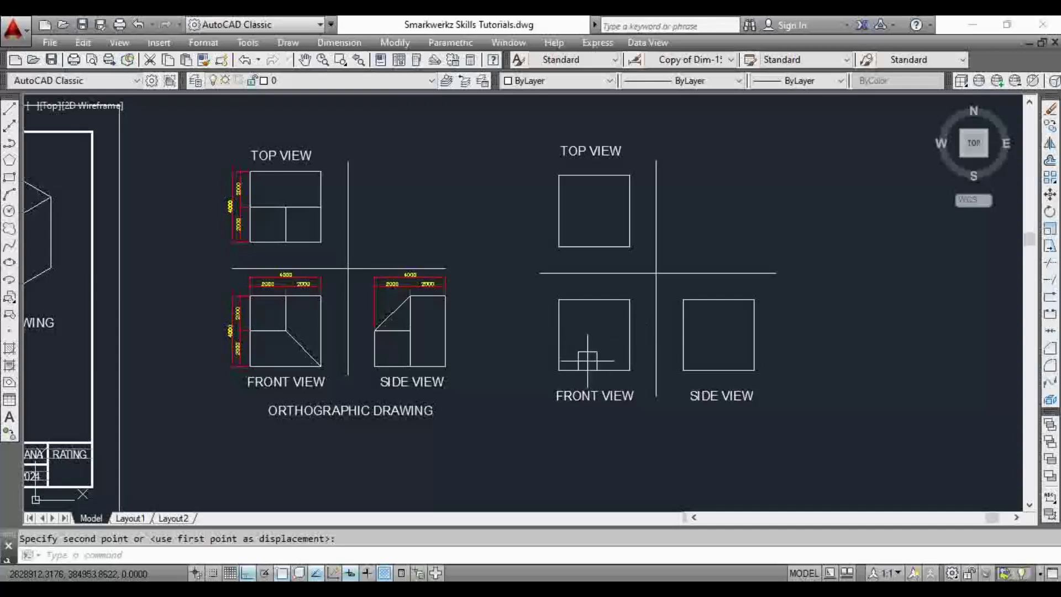
scroll(604, 348, up, 2)
mouse_move(601, 334)
middle_down()
mouse_move(635, 327)
mouse_move(627, 347)
middle_up()
scroll(635, 327, down, 2)
scroll(627, 348, up, 2)
scroll(624, 346, down, 2)
scroll(624, 346, up, 2)
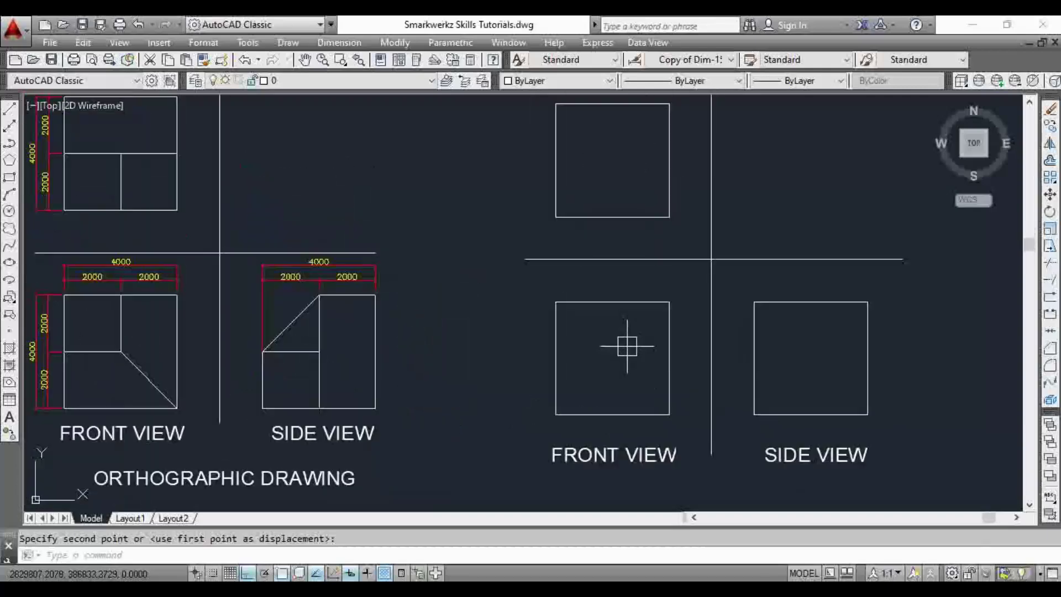
Draw a vertical line through the front-view square from its upper edge's midpoint to its lower edge's midpoint
key(l)
key(Return)
click(612, 301)
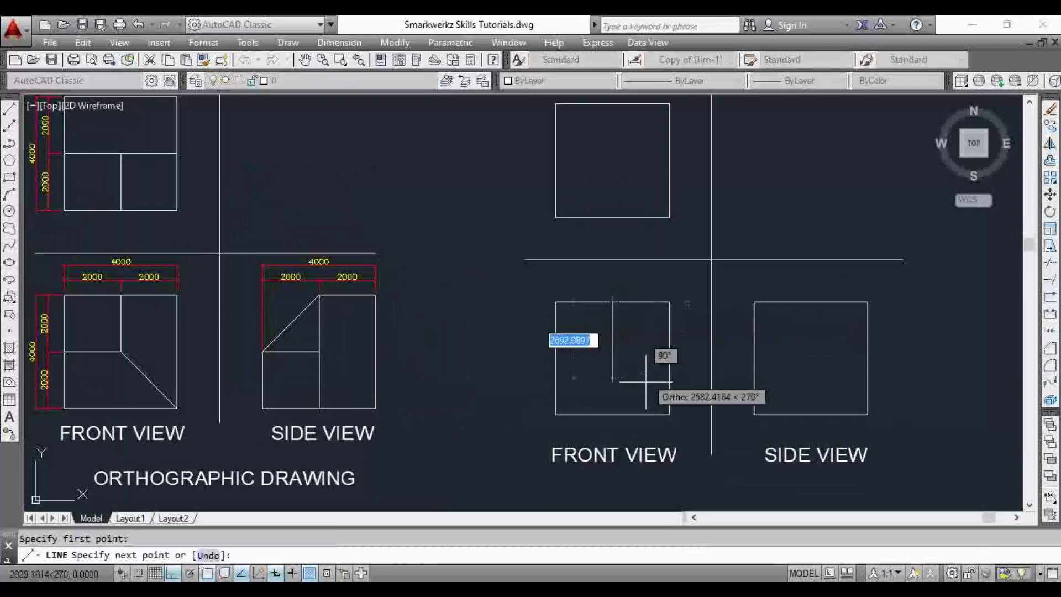
click(612, 414)
key(Escape)
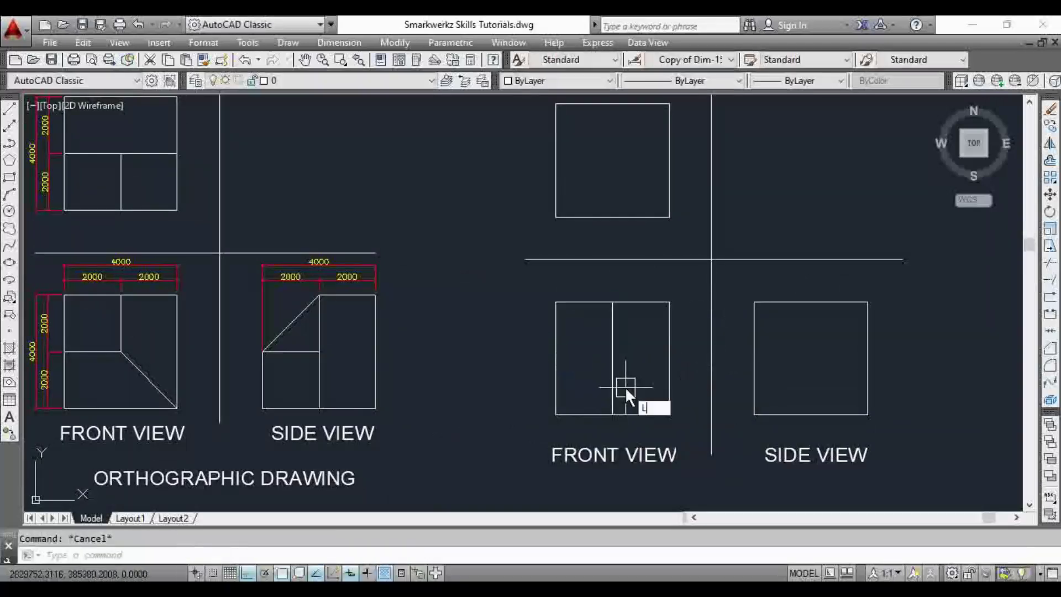
Draw a horizontal line from the midpoint of the front-view square's left edge past the vertical line, and trim it at that line
key(Return)
click(555, 358)
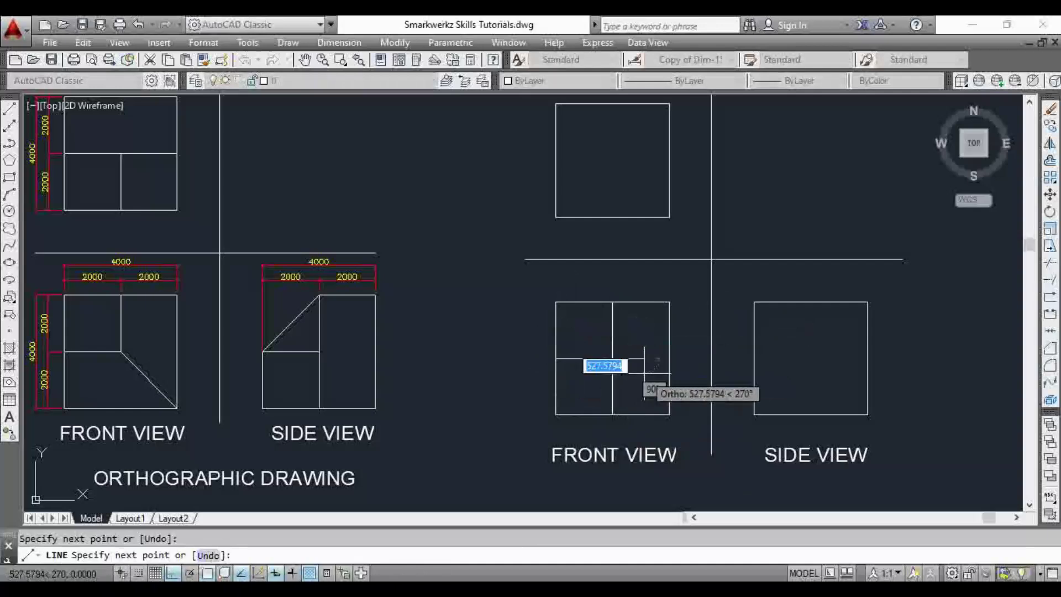
click(645, 372)
key(Escape)
text(tr)
key(Return)
key(Return)
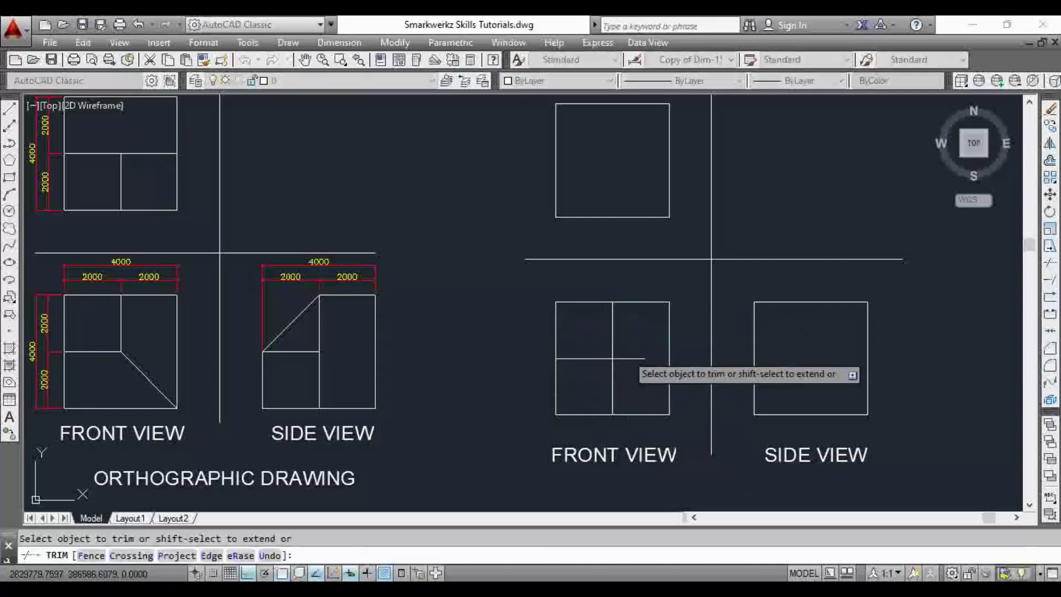
key(Escape)
Draw a diagonal line from the front-view square's centre to its lower-right corner
text(l)
key(Return)
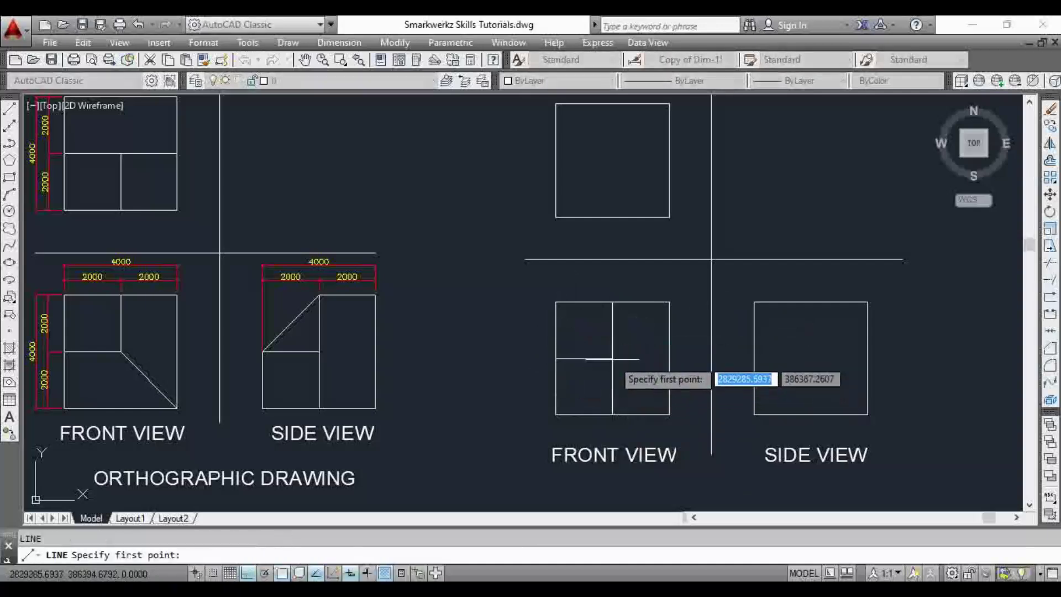
click(613, 358)
click(669, 413)
key(Escape)
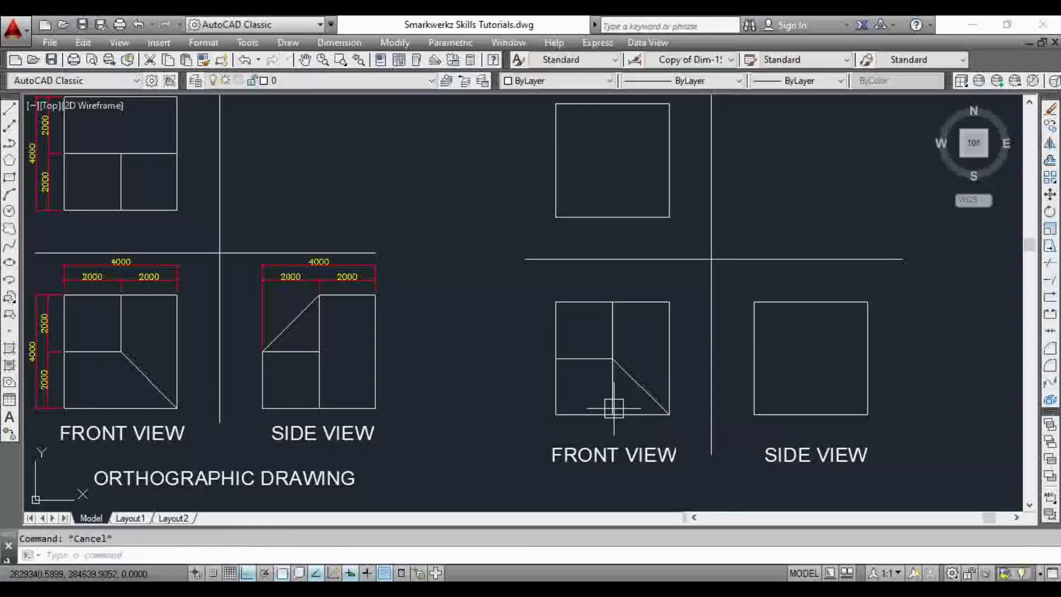
Trim away the lower half of the vertical line inside the front-view square
text(tr)
key(Return)
key(Return)
key(Escape)
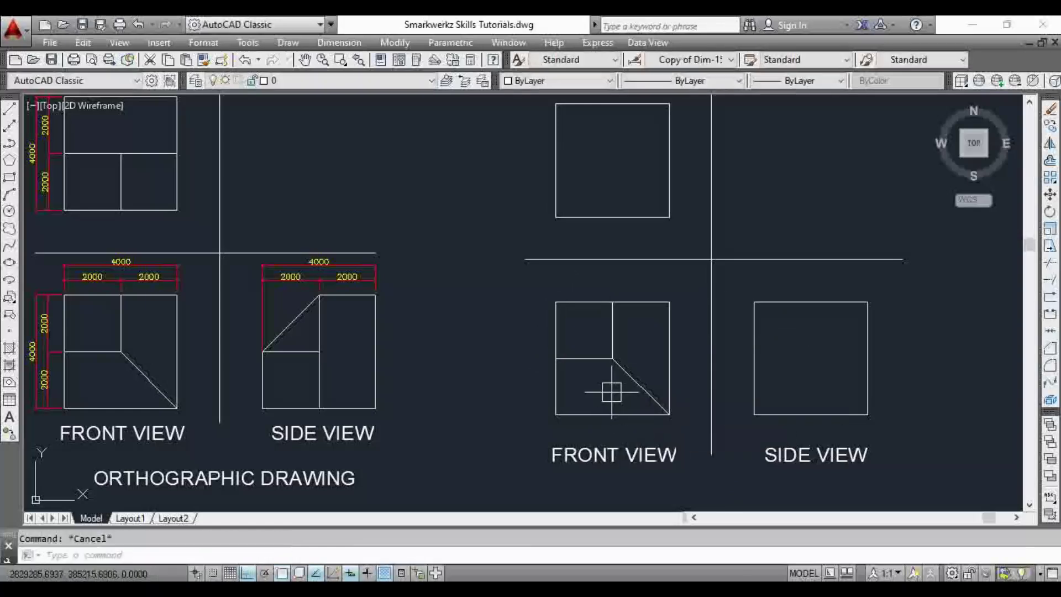
Draw a horizontal midline across the top-view square and a vertical line from its midpoint down to the lower edge
middle_drag(638, 352, 641, 378)
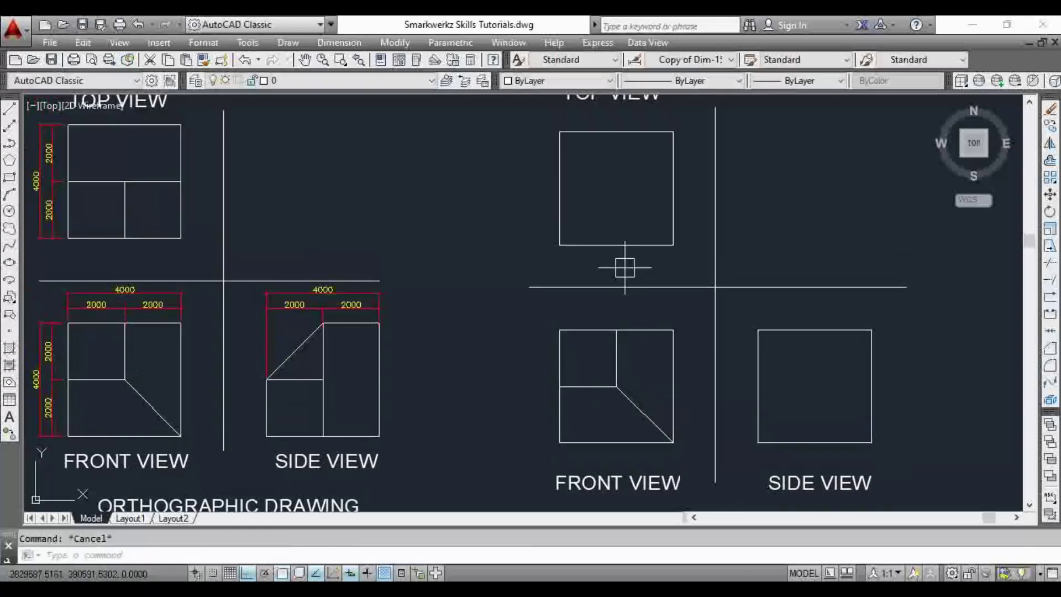
key(Return)
click(560, 188)
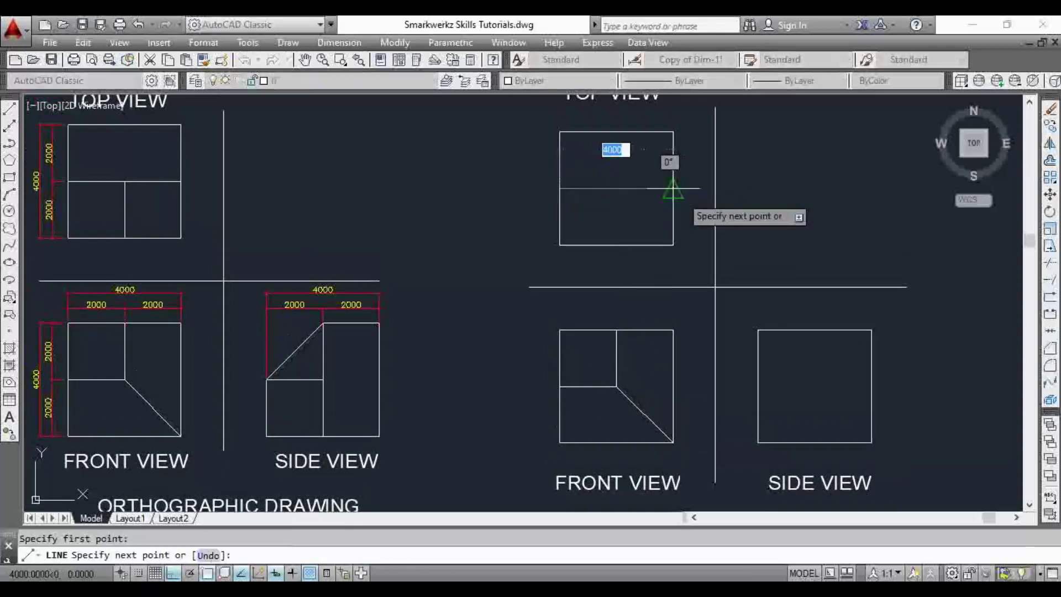
key(Escape)
key(Return)
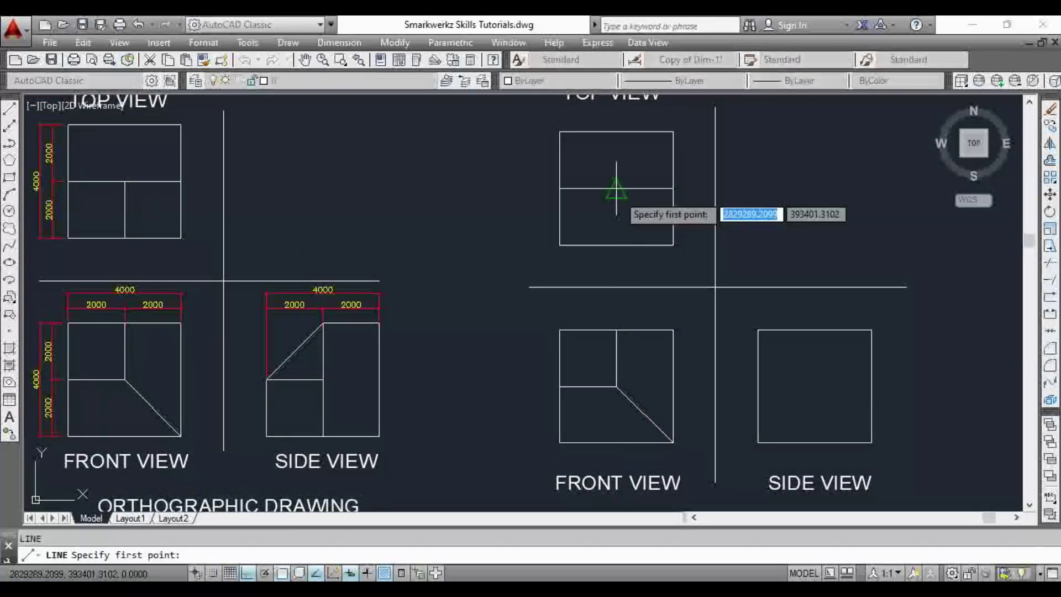
click(616, 188)
key(Escape)
Draw a vertical line through the side-view square from the midpoint of its top edge to its bottom edge
middle_drag(632, 244, 603, 227)
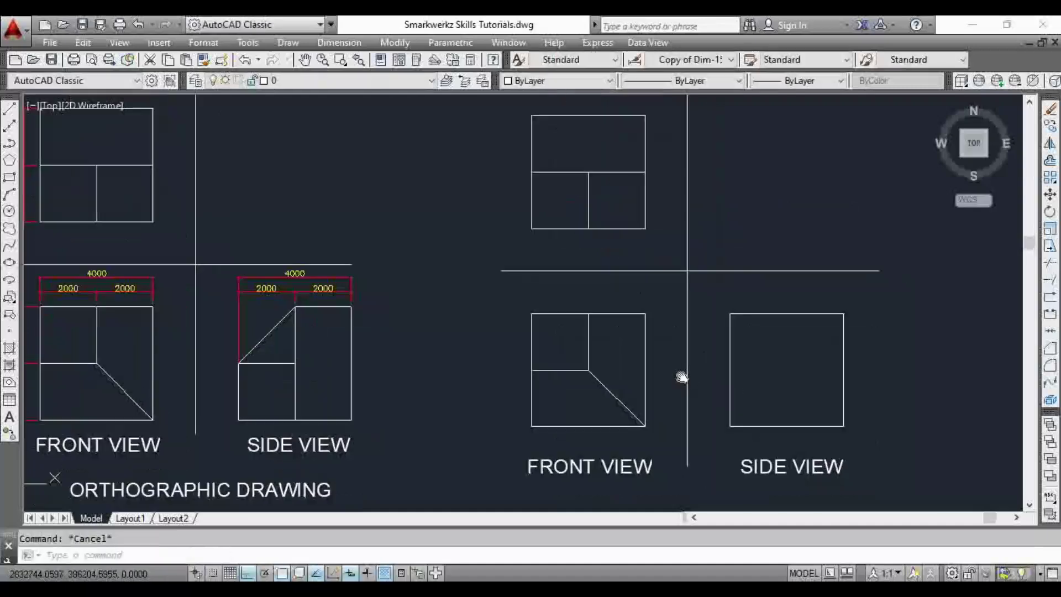
key(Return)
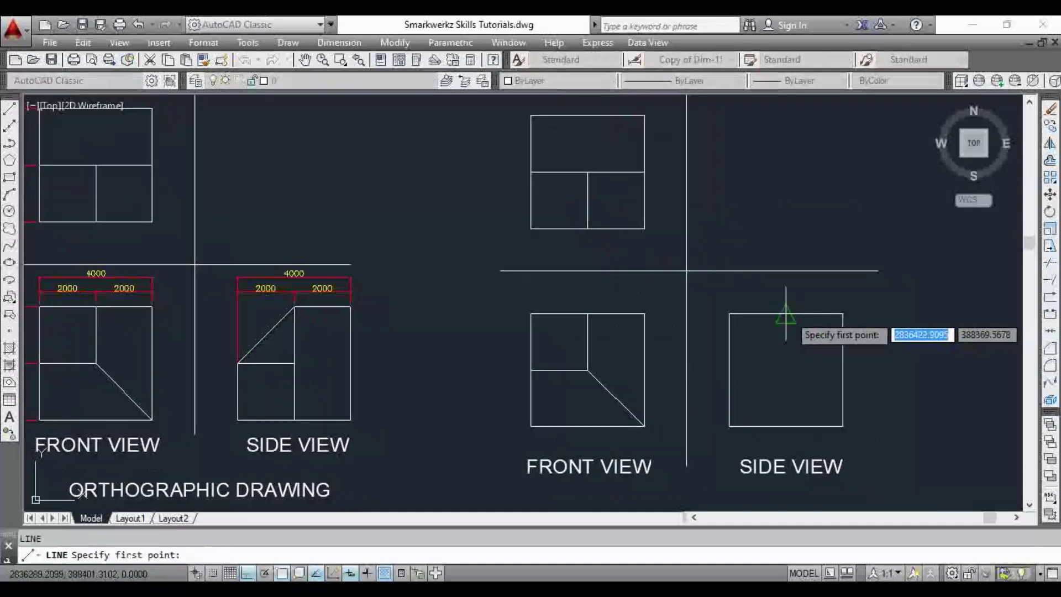
click(786, 314)
click(785, 426)
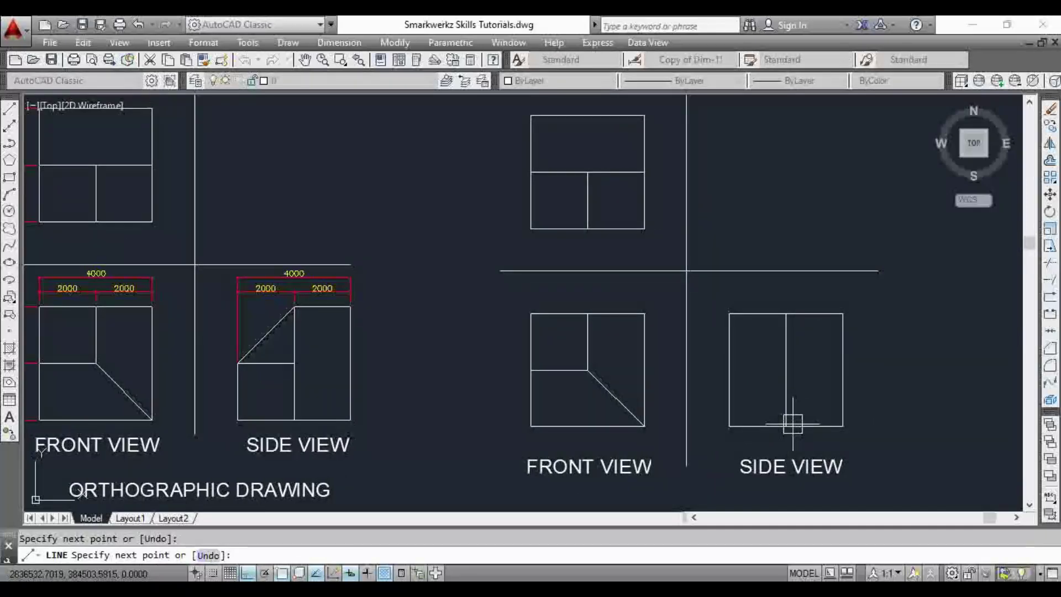
key(Return)
Draw a horizontal line from the midpoint of the side-view square's left edge to its vertical centre line
key(Return)
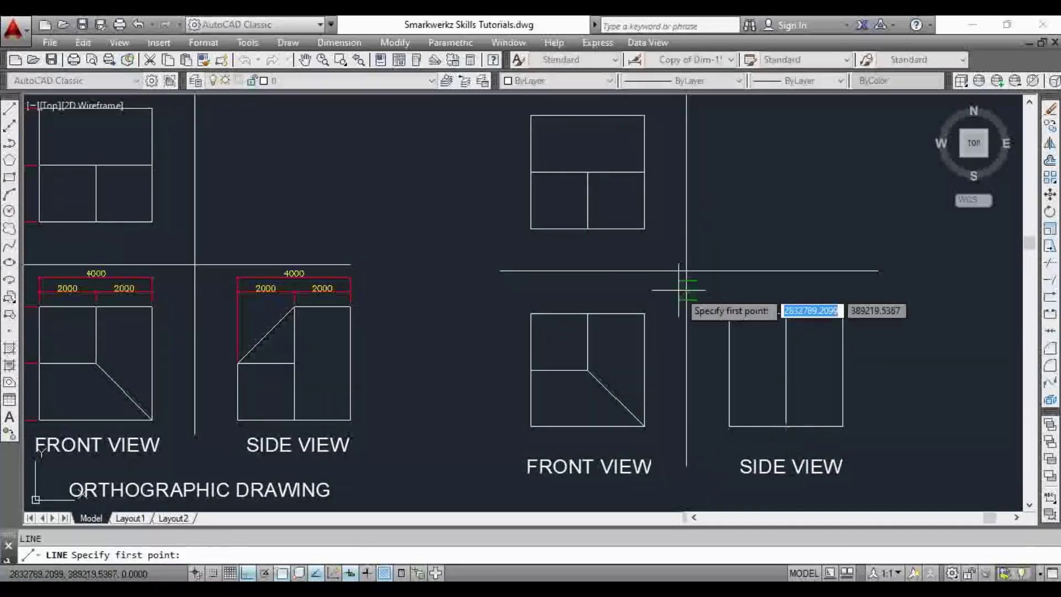
click(728, 371)
click(786, 371)
key(Escape)
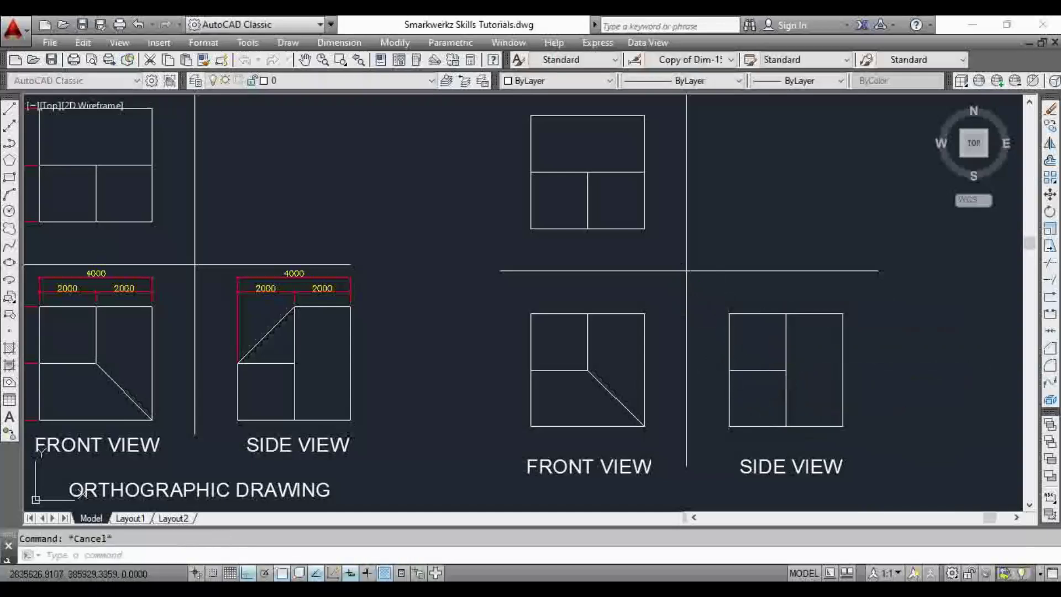
Save the drawing and draw a diagonal from the side view's left-edge midpoint to its top-edge midpoint
key(ctrl+s)
key(Return)
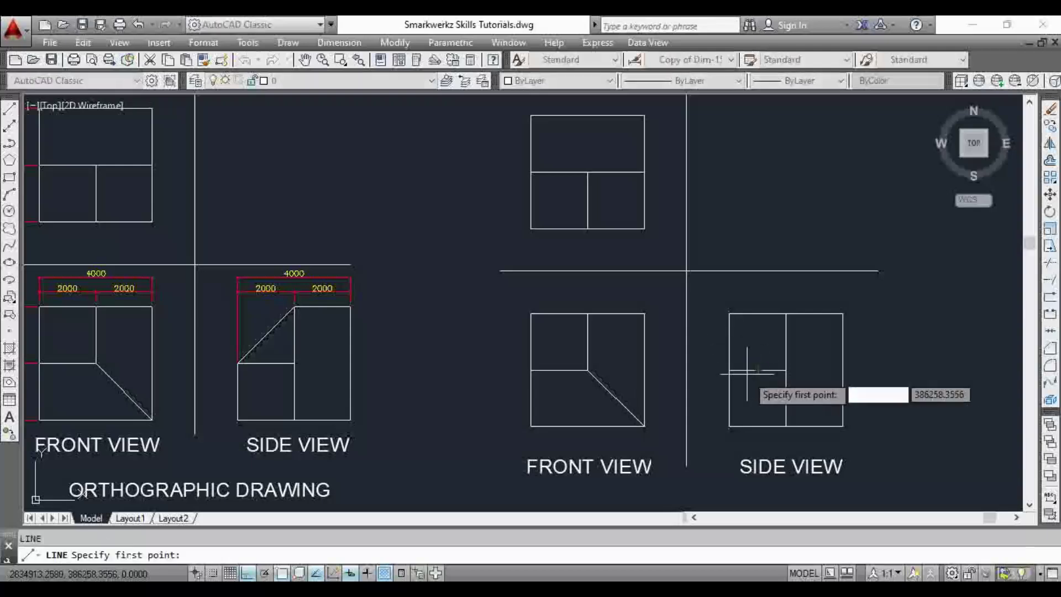
click(729, 370)
click(785, 313)
key(Escape)
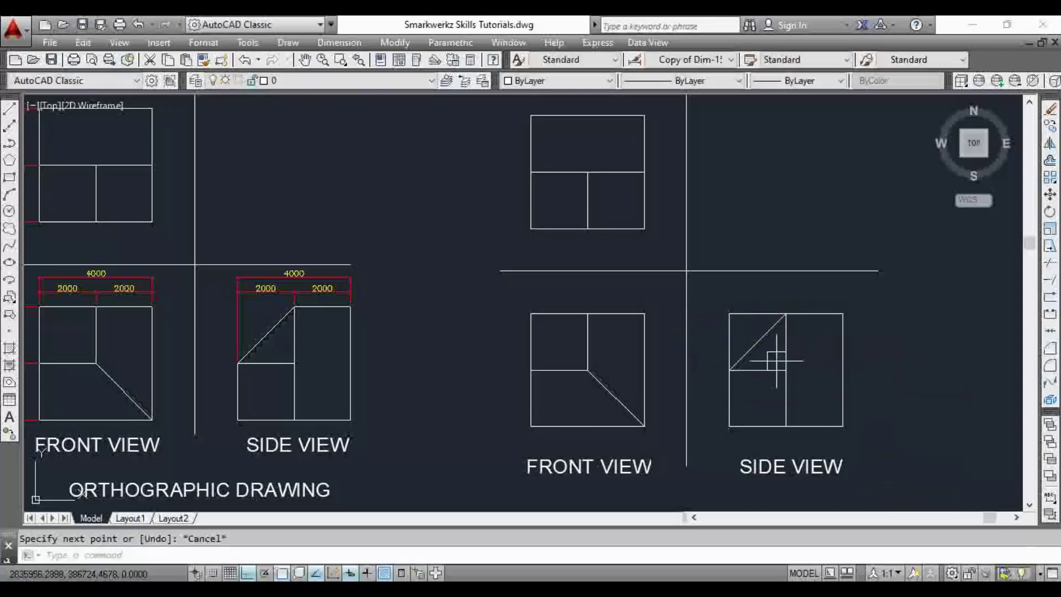
Trim away the side view's upper-left corner edges outside the diagonal line
scroll(749, 323, down, 2)
text(TR)
key(Return)
key(Return)
scroll(752, 321, up, 4)
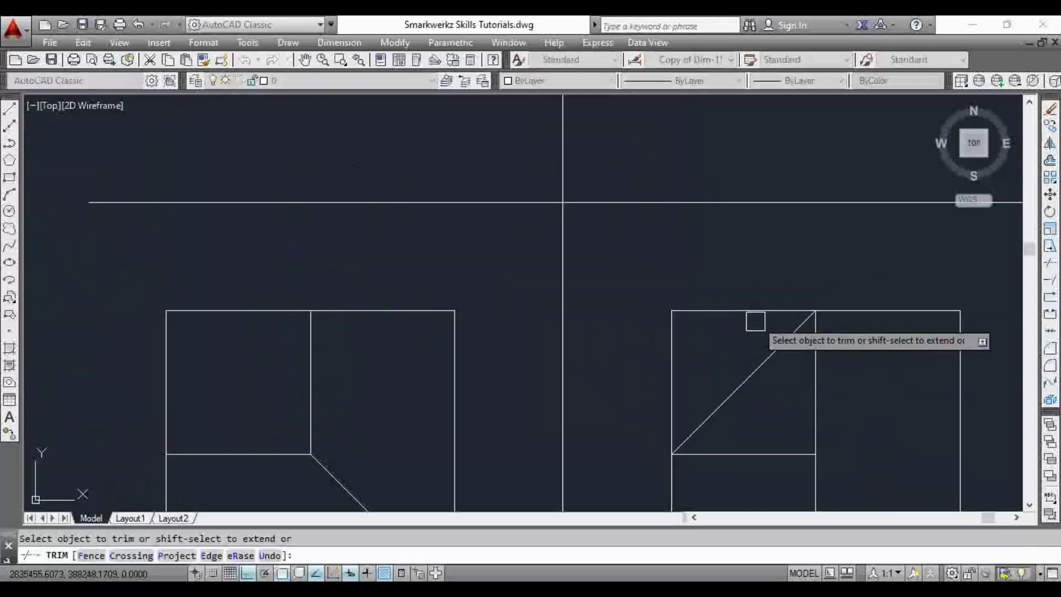
click(683, 356)
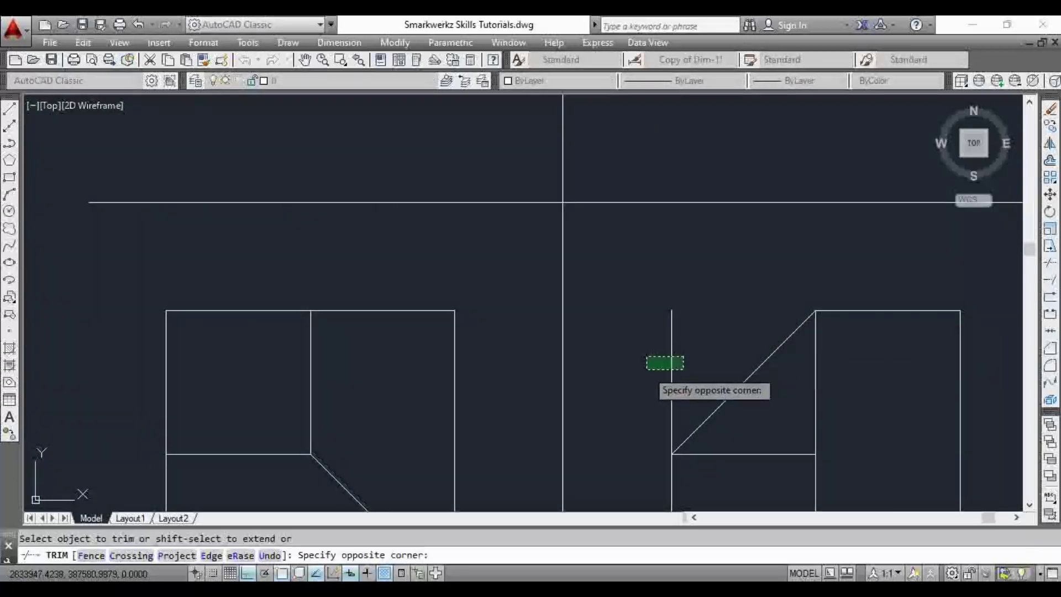
key(Escape)
scroll(673, 370, down, 4)
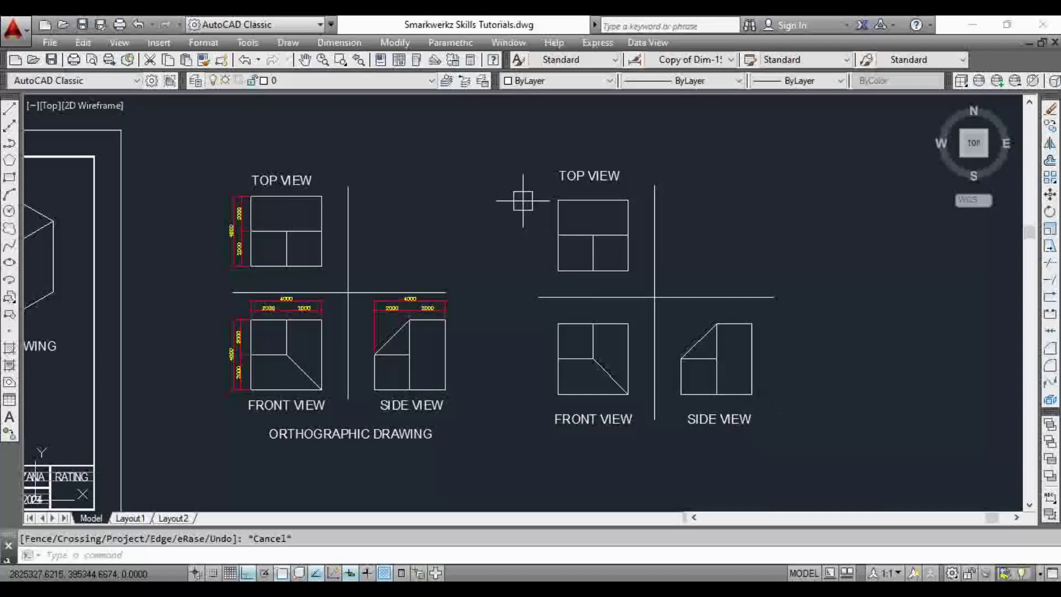
Add a vertical linear dimension to the left of the top view for the upper half of its left edge
scroll(521, 197, up, 2)
key(Escape)
text(DIML)
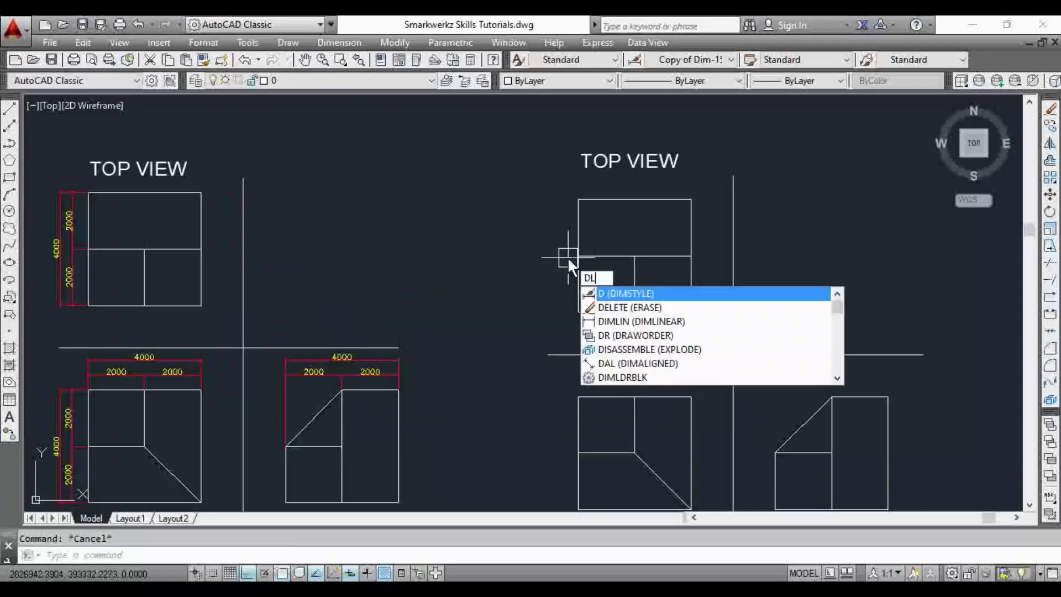
text(I)
key(Return)
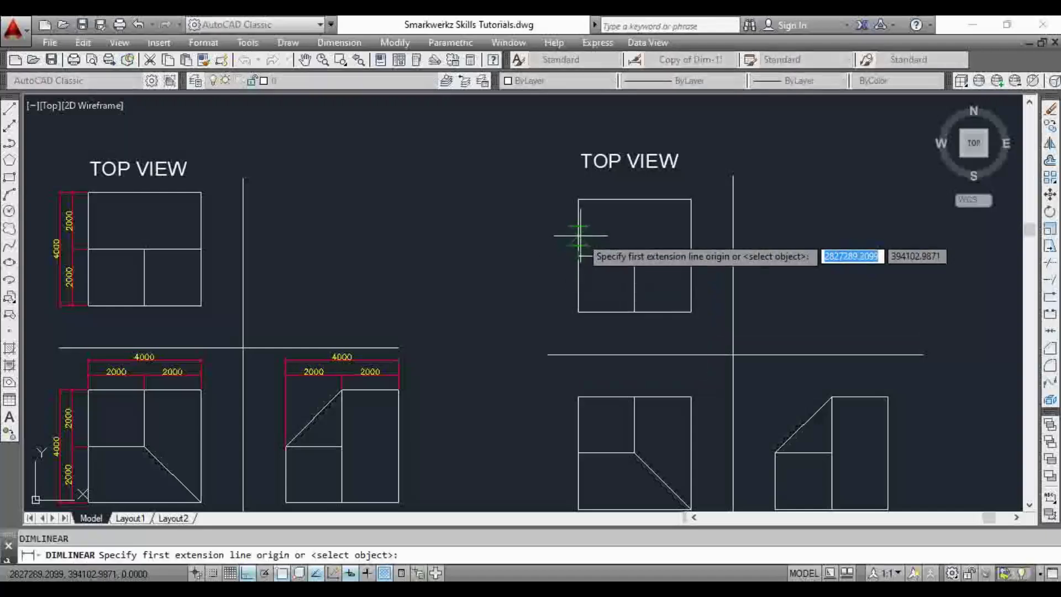
middle_drag(572, 235, 621, 227)
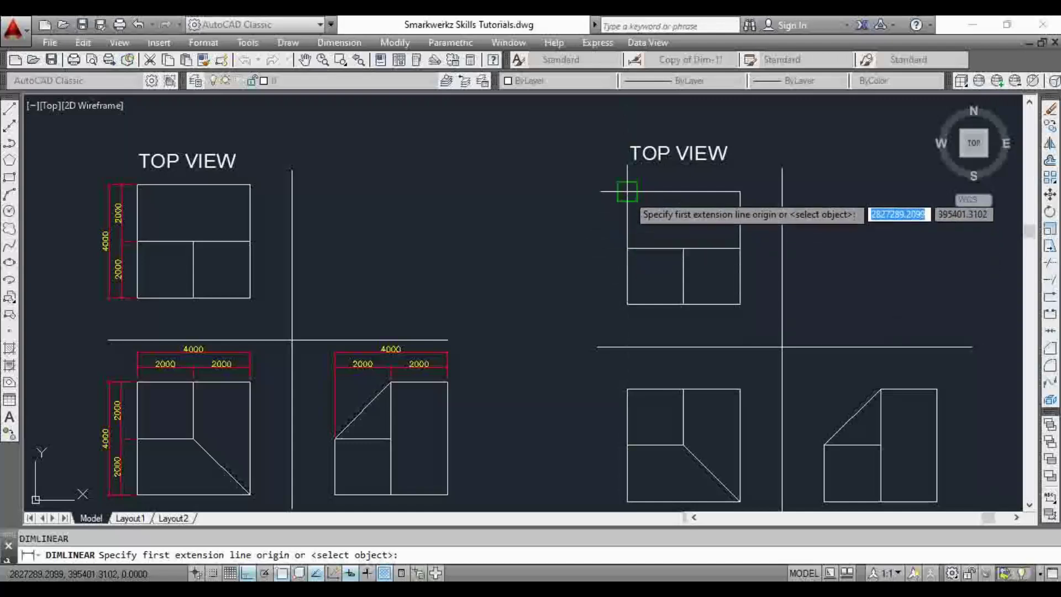
click(627, 192)
click(627, 248)
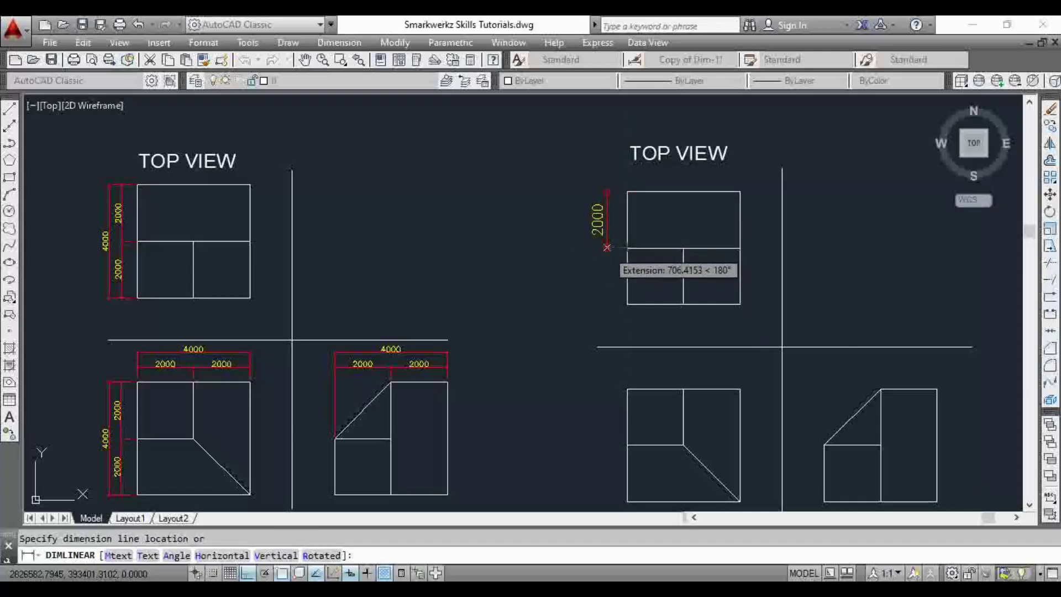
click(606, 251)
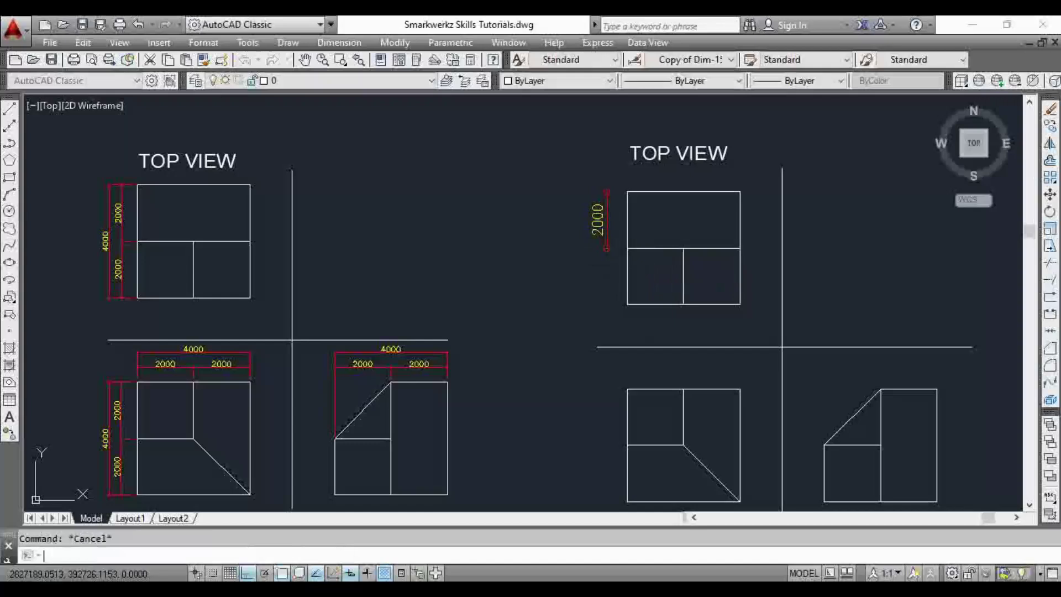
Dimension the lower half of the top view's left edge, with its dimension line aligned to the upper one
key(Return)
click(627, 248)
click(627, 304)
scroll(602, 199, up, 10)
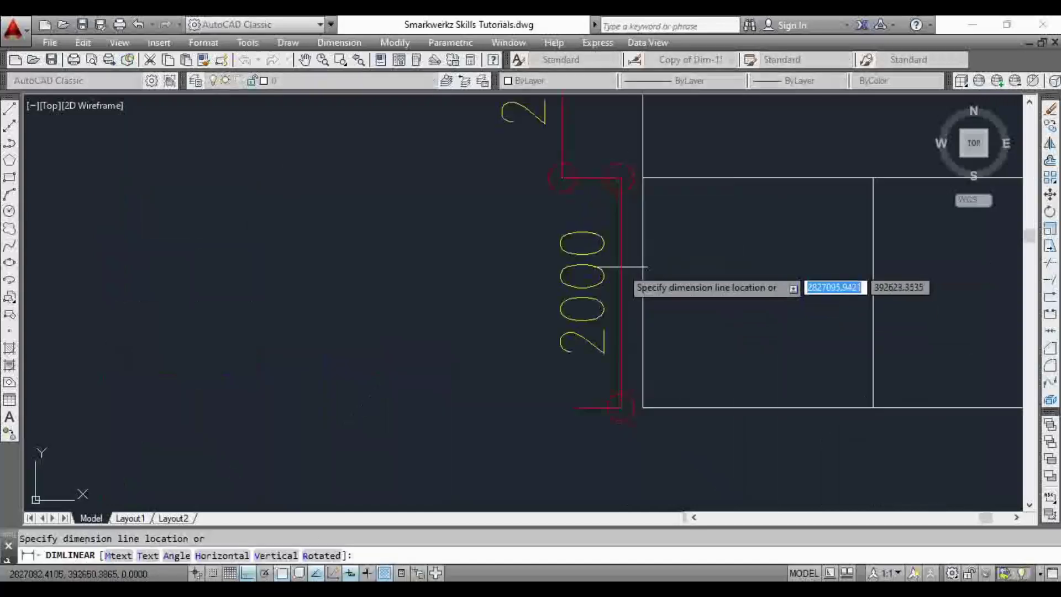
scroll(552, 177, down, 4)
scroll(521, 147, up, 3)
click(521, 147)
scroll(530, 165, down, 10)
Add an overall vertical dimension for the top view's full height, outside the two half-height dimensions
key(Return)
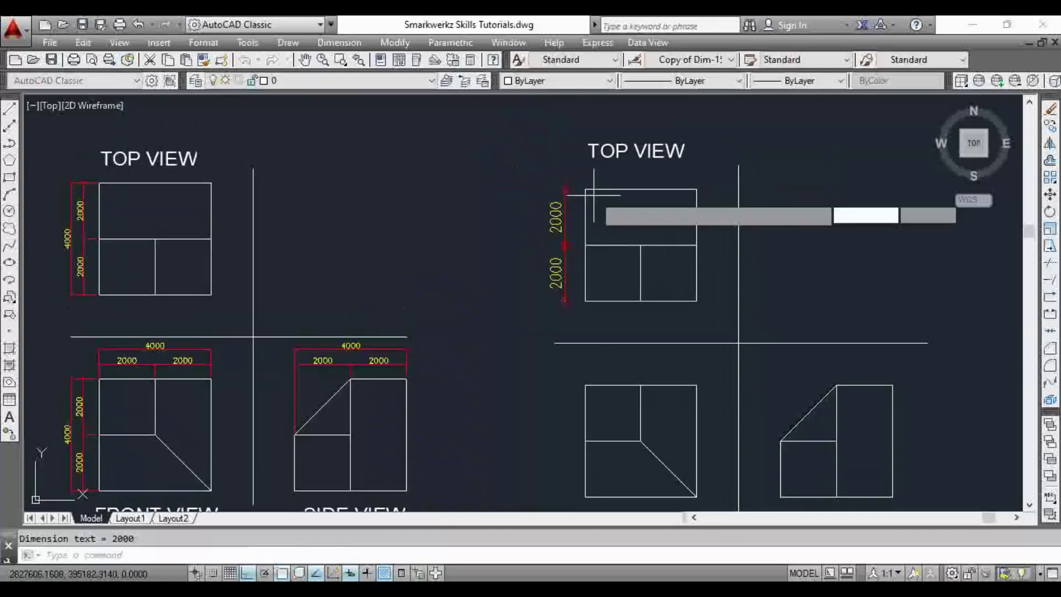
click(565, 189)
click(565, 301)
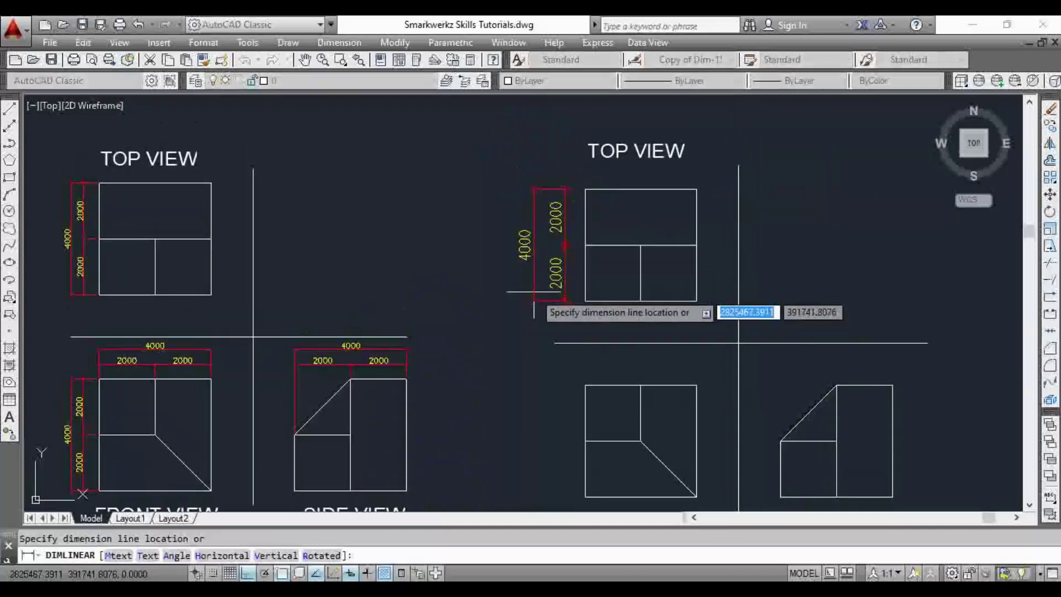
click(535, 290)
key(Escape)
middle_drag(559, 248, 574, 255)
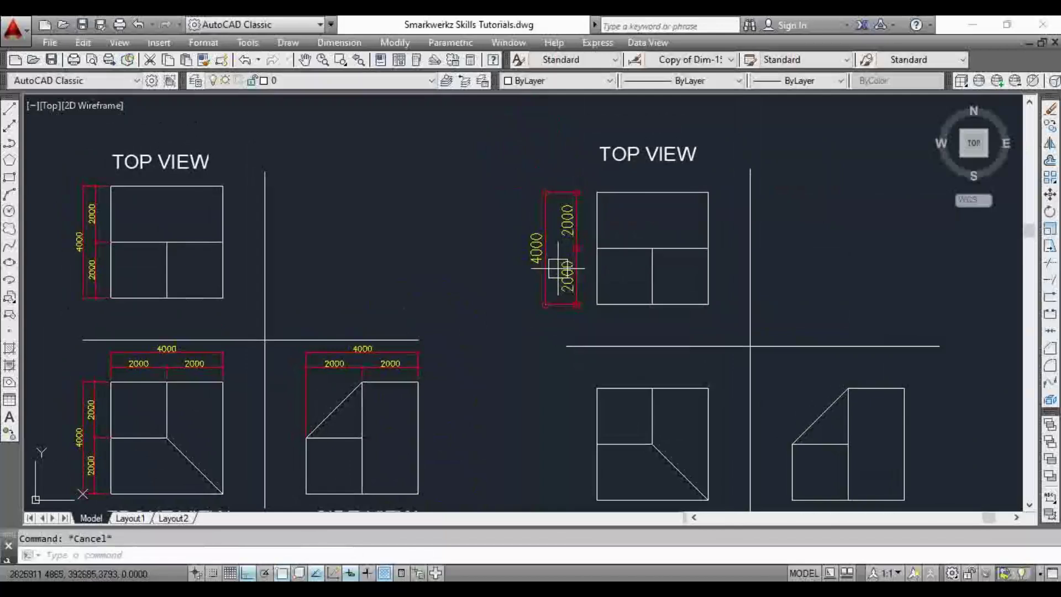
Try a smaller overall dimension scale on the dimension of the top view's upper half
scroll(560, 244, up, 2)
middle_drag(564, 244, 581, 278)
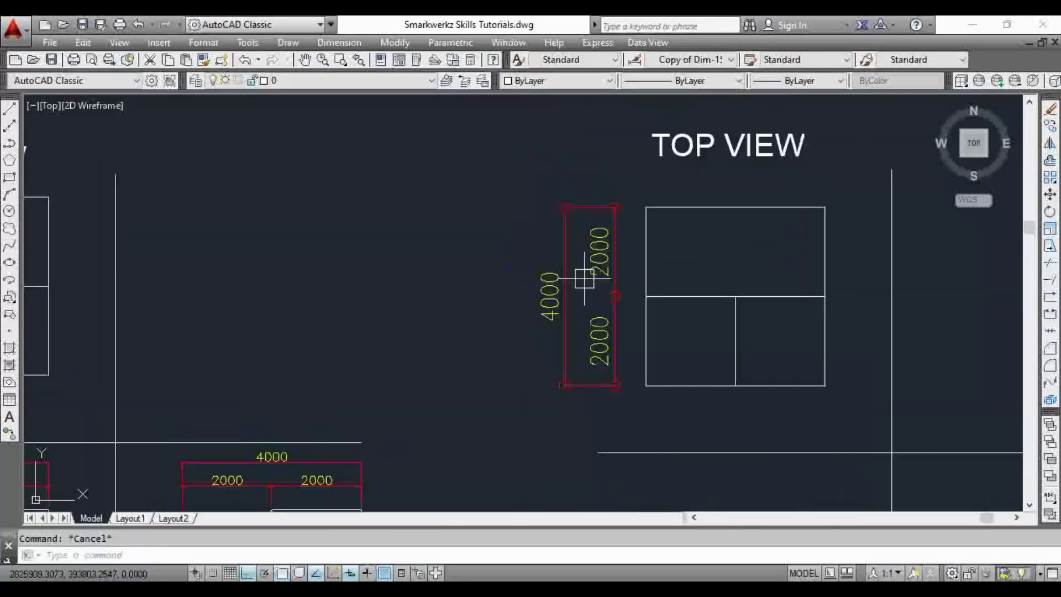
click(602, 248)
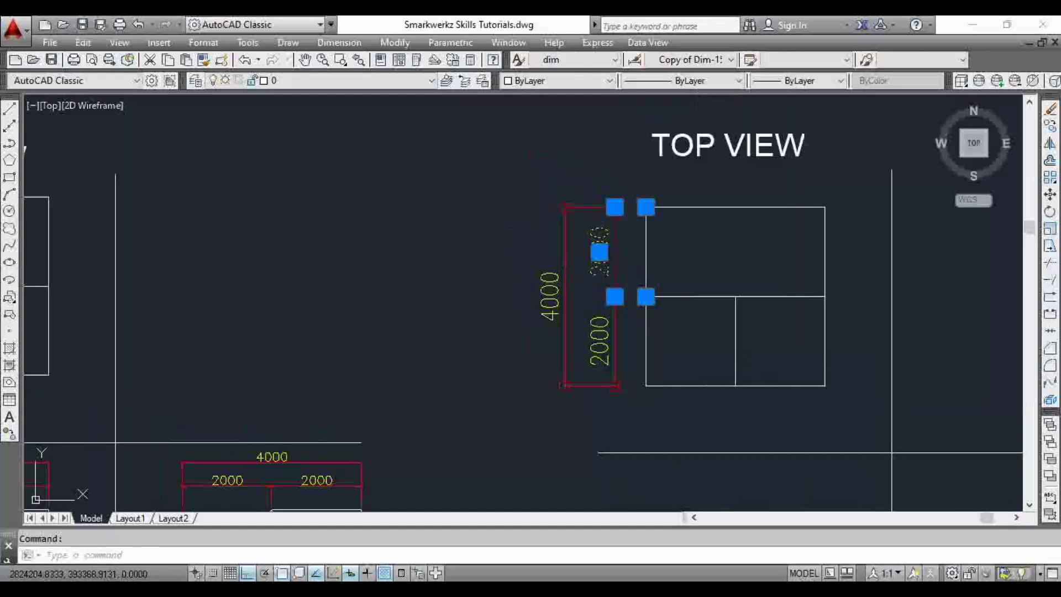
key(ctrl+1)
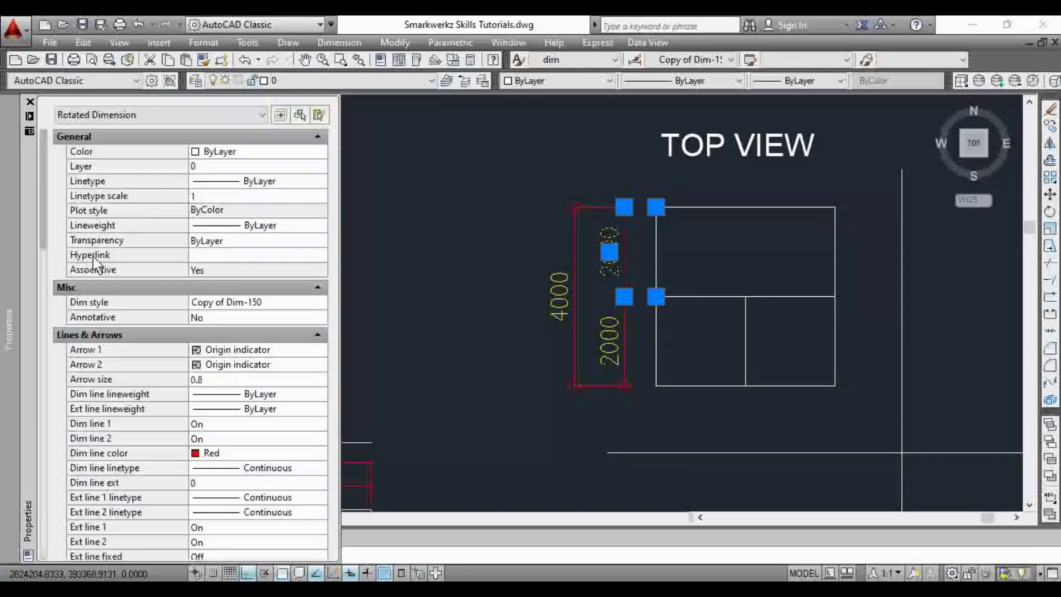
drag(47, 227, 57, 393)
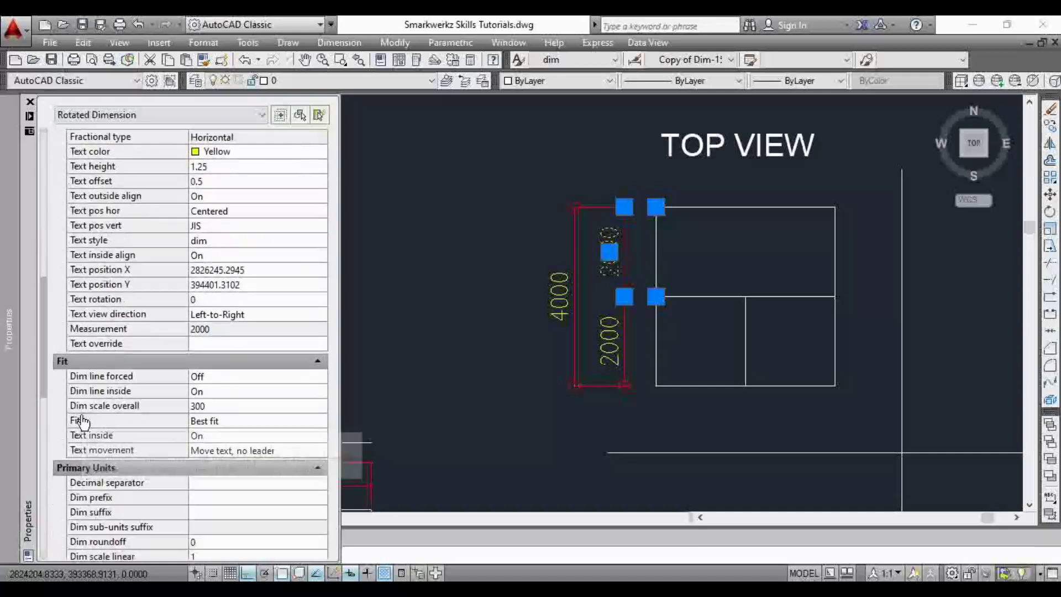
click(213, 407)
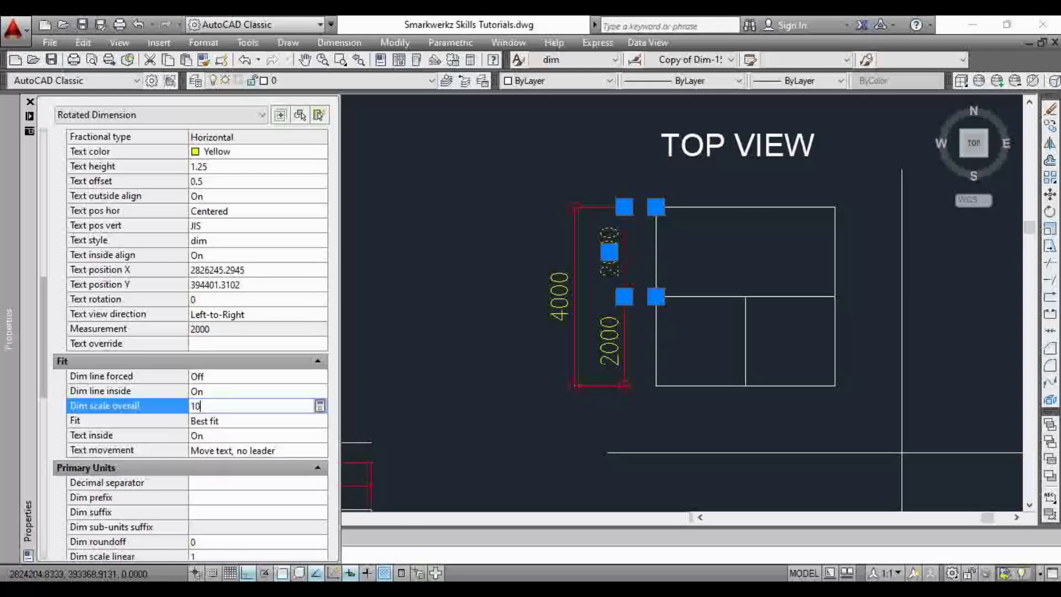
click(30, 102)
key(Escape)
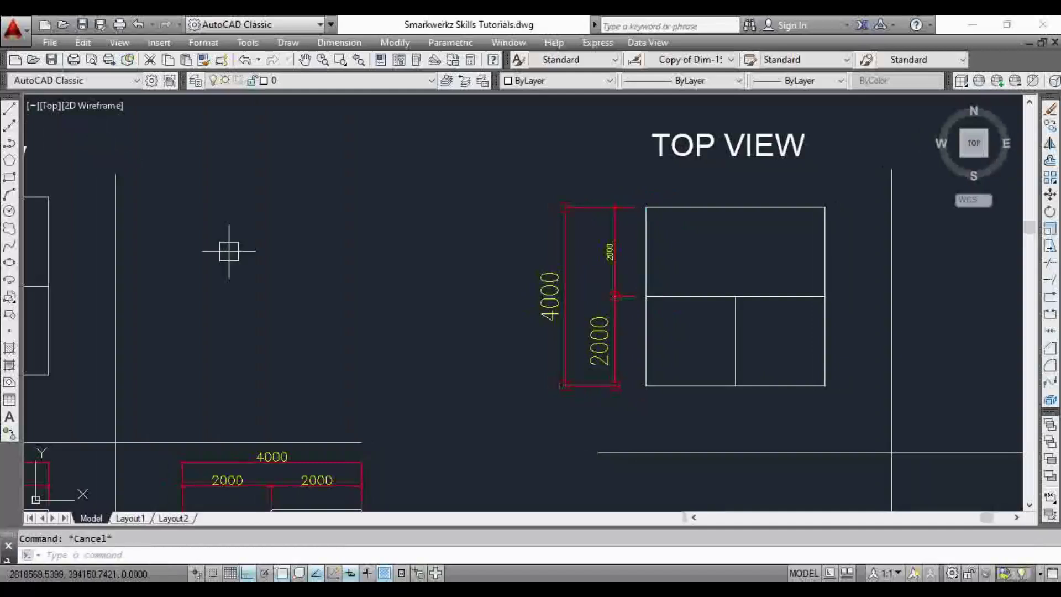
Set the overall dimension scale of the top view's upper-half dimension to 150
middle_drag(549, 296, 614, 298)
click(673, 254)
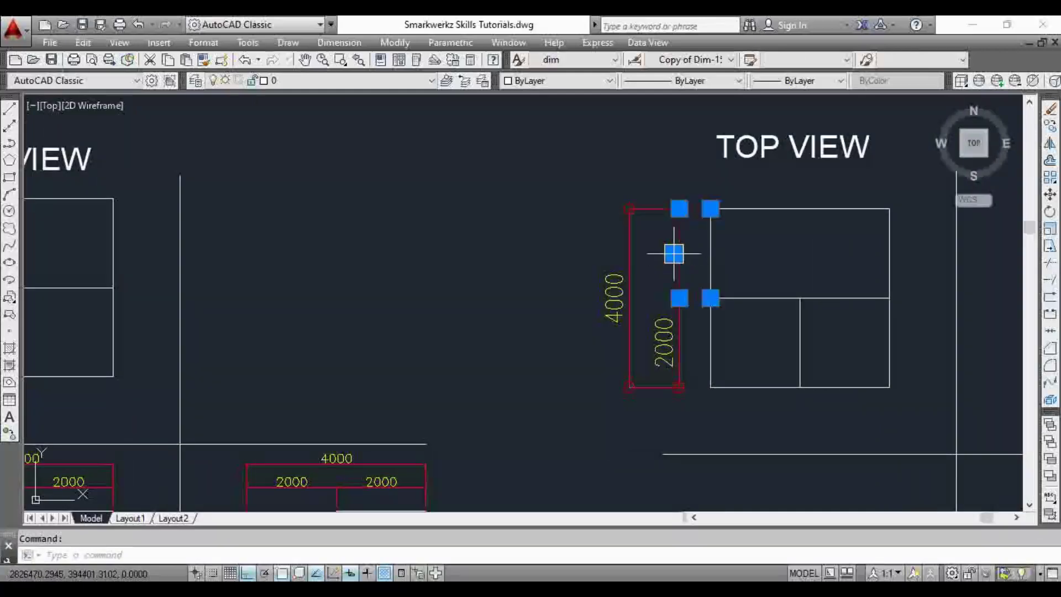
key(ctrl+1)
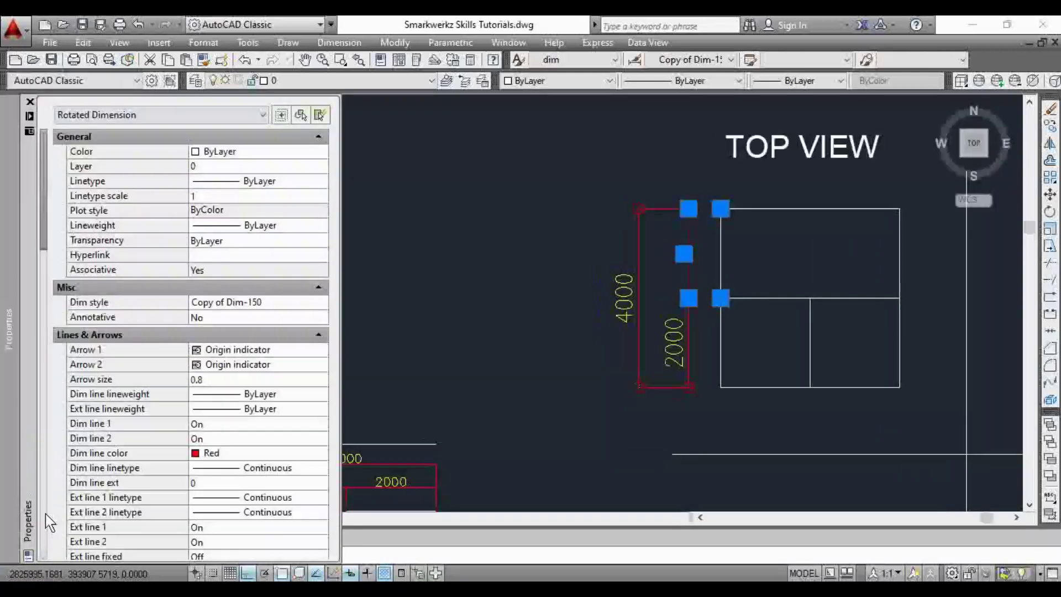
drag(45, 241, 55, 415)
click(211, 331)
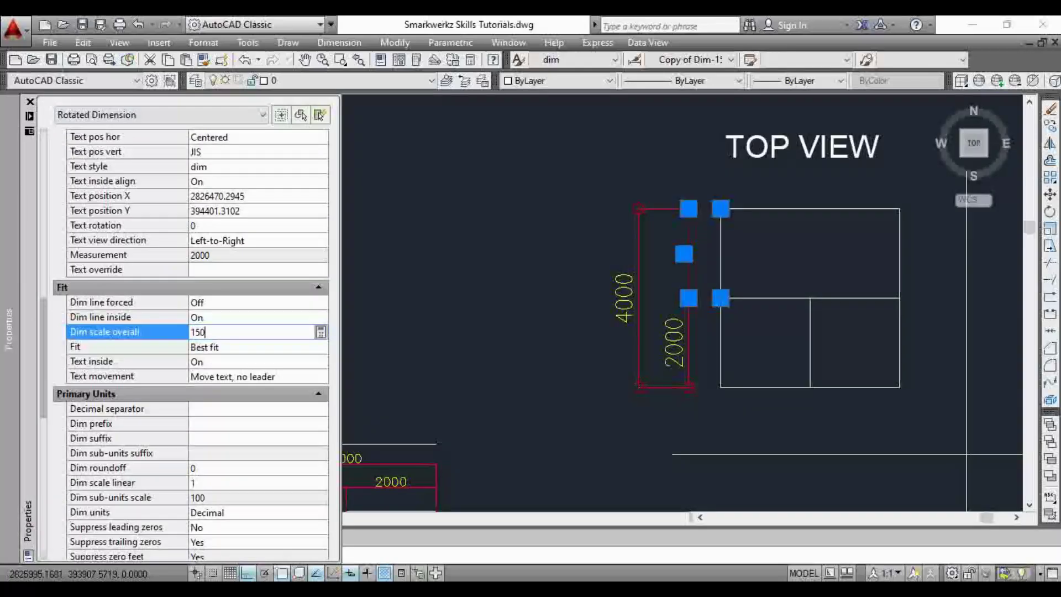
key(Return)
click(30, 102)
key(Escape)
scroll(519, 307, down, 2)
scroll(656, 239, up, 2)
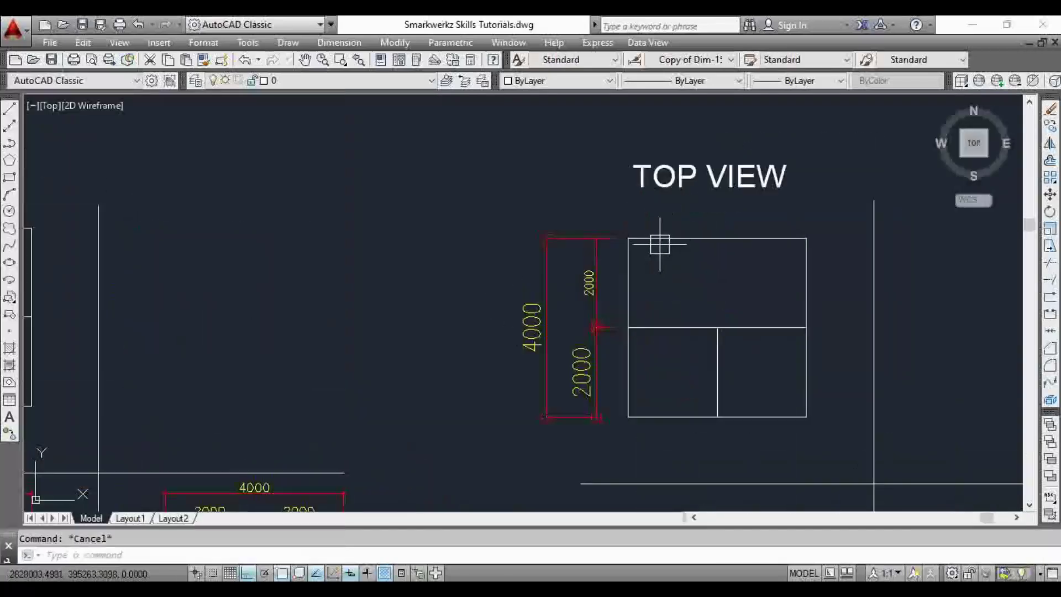
Set the overall dimension scale of the top view's upper-half dimension to 200
double_click(588, 280)
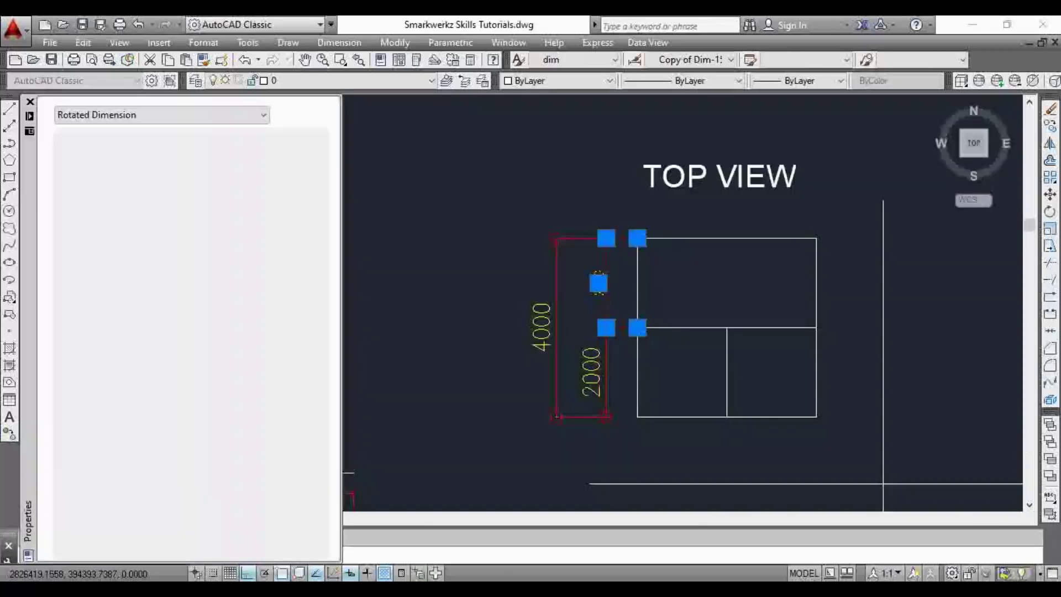
scroll(50, 353, down, 8)
scroll(49, 353, down, 10)
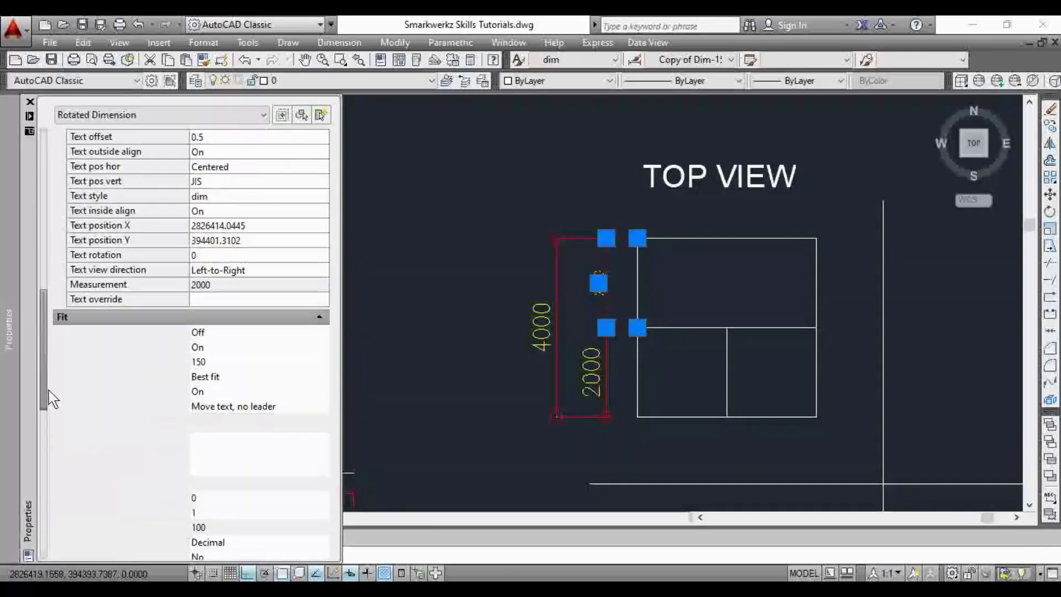
scroll(53, 442, up, 5)
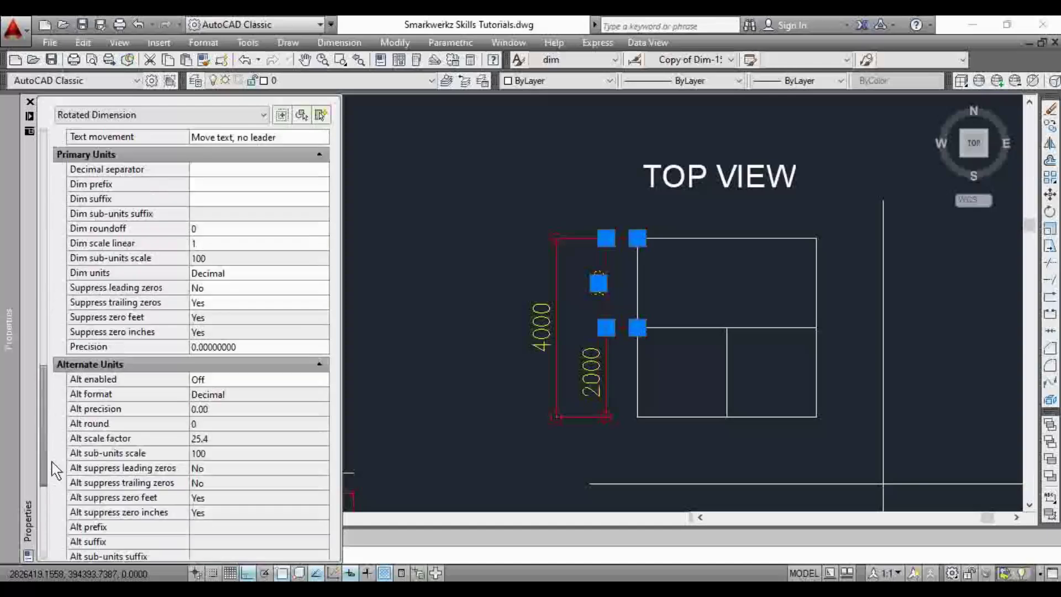
click(212, 258)
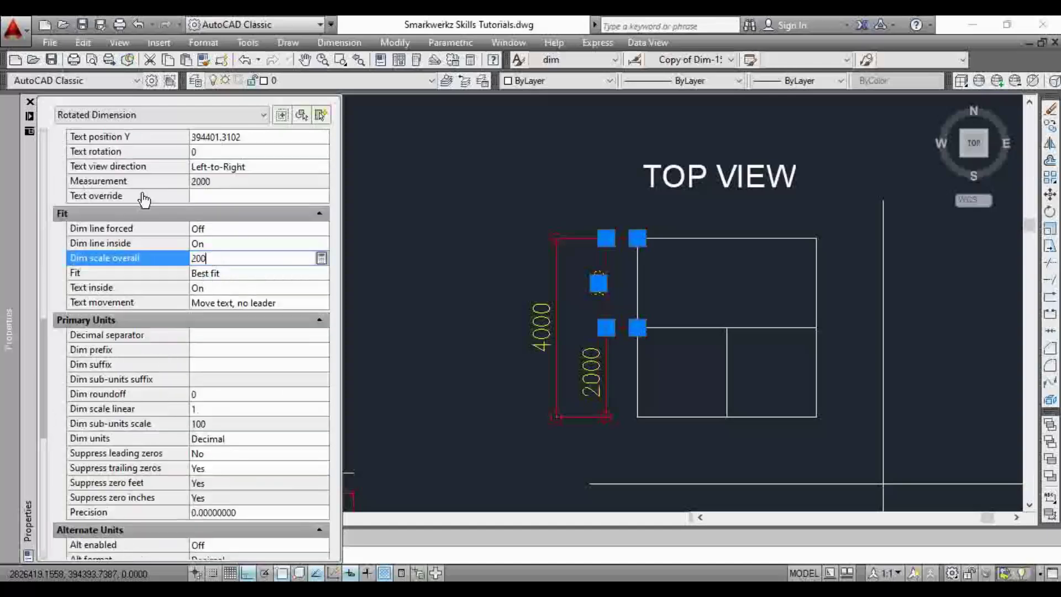
click(30, 102)
key(Escape)
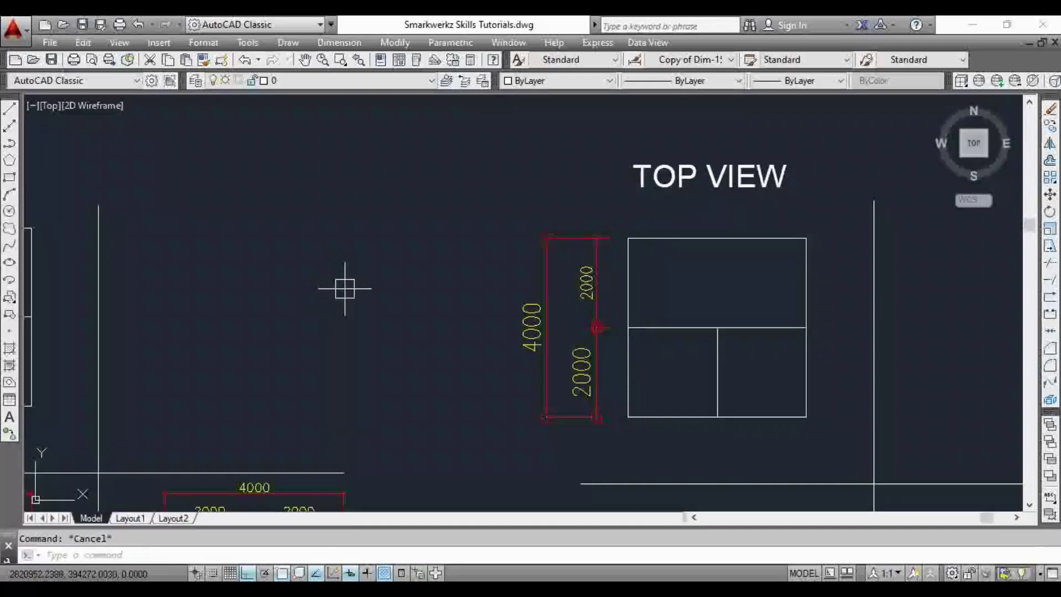
mouse_move(616, 343)
middle_down()
mouse_move(588, 298)
mouse_move(543, 303)
middle_up()
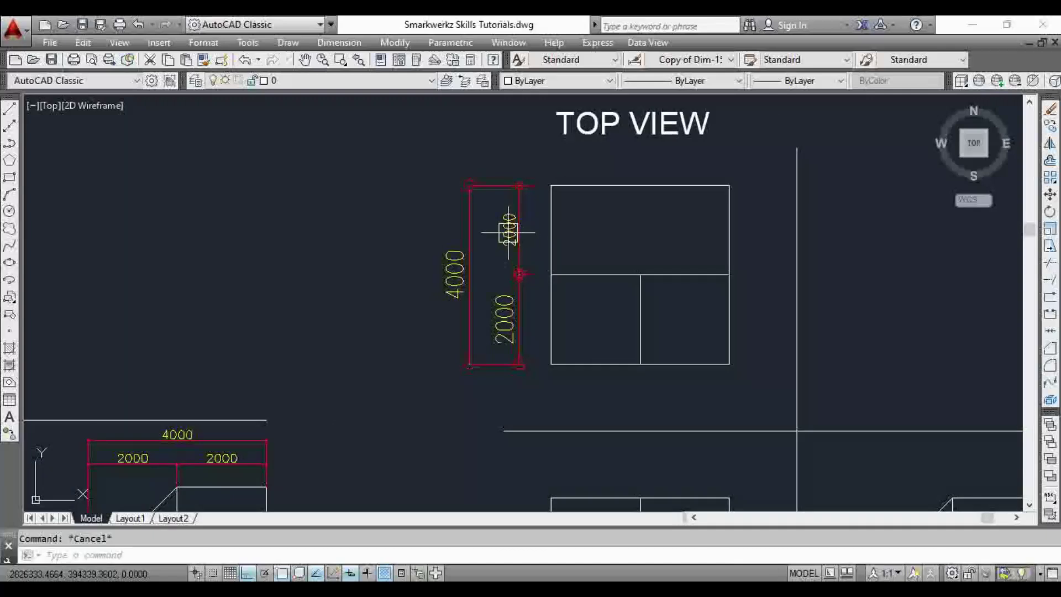
Match the properties of the top view's upper-half dimension onto its lower-half and overall vertical dimensions
text(MA)
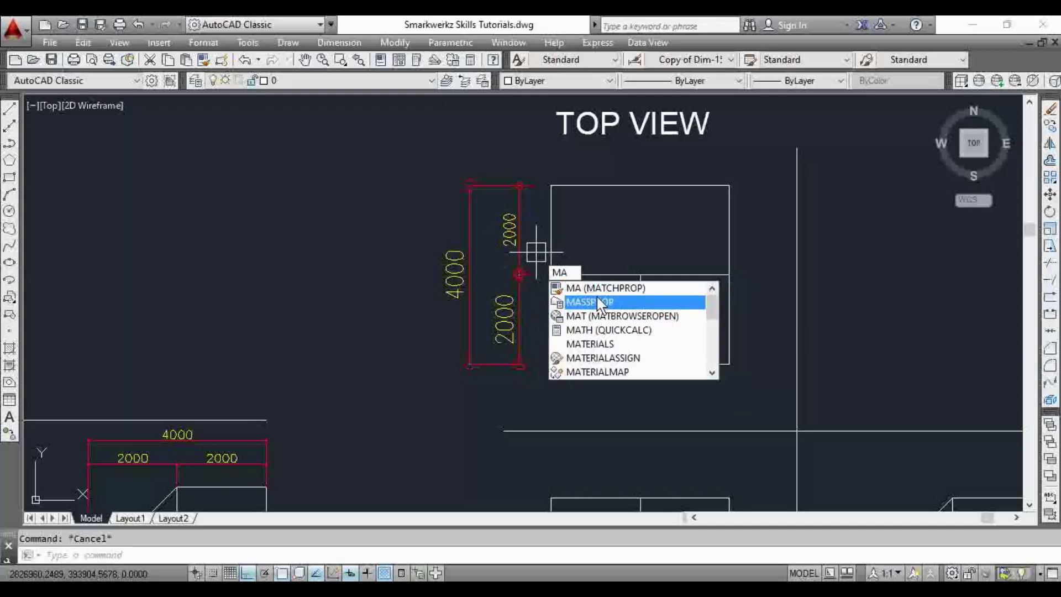
key(Return)
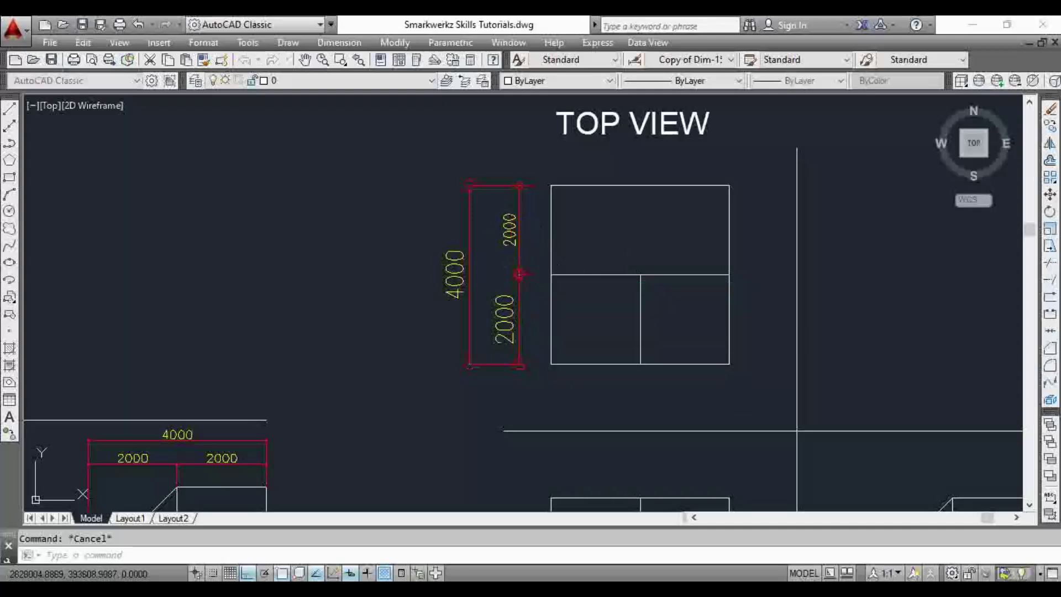
key(Return)
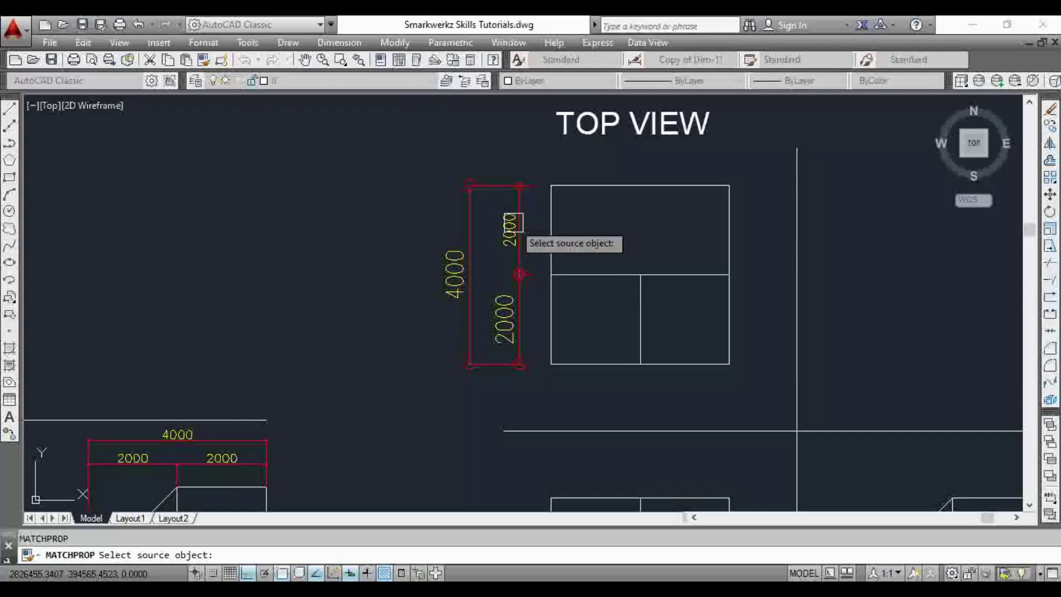
click(513, 222)
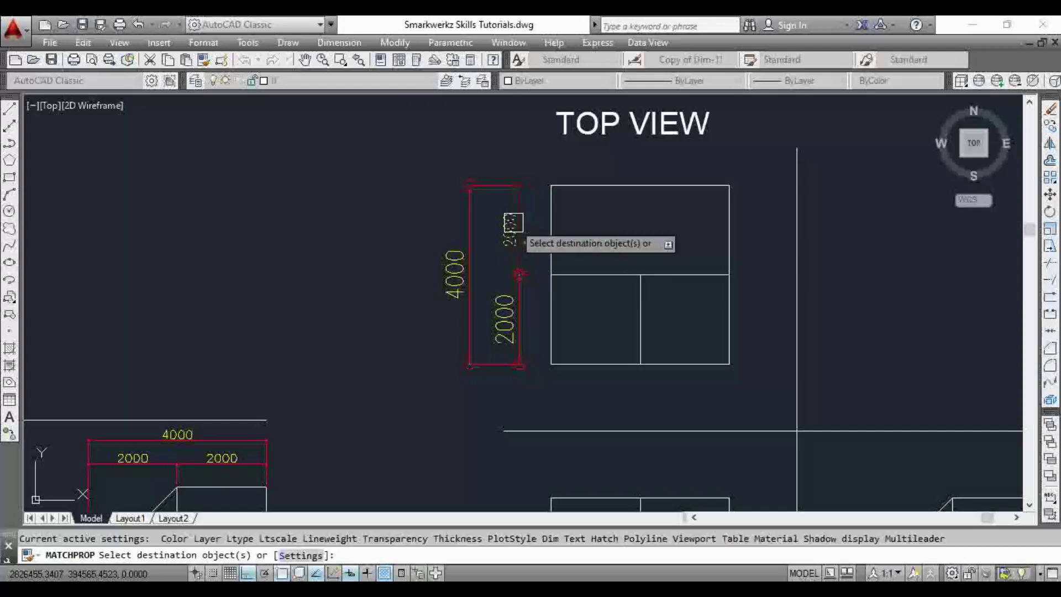
click(514, 334)
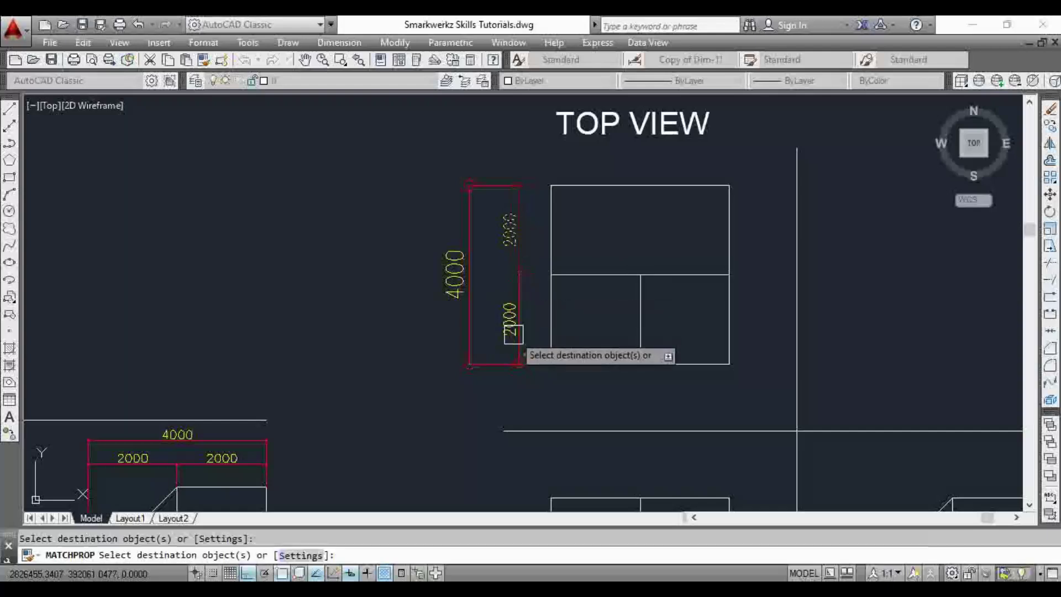
click(464, 290)
key(Escape)
Move the top view's overall vertical dimension line closer to the two half-height dimensions
click(462, 272)
scroll(467, 371, up, 2)
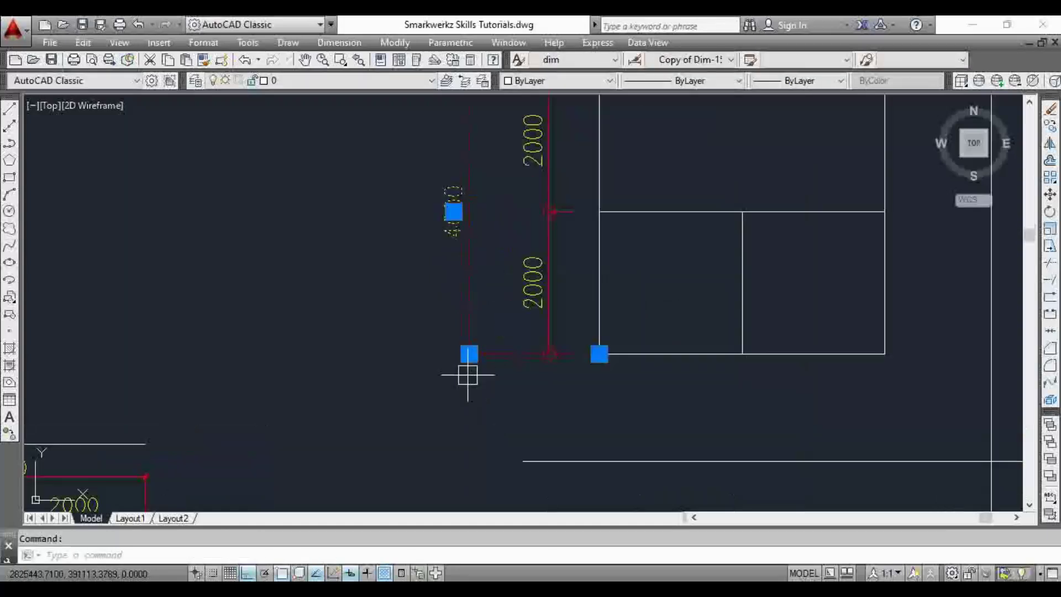
click(469, 354)
mouse_move(470, 355)
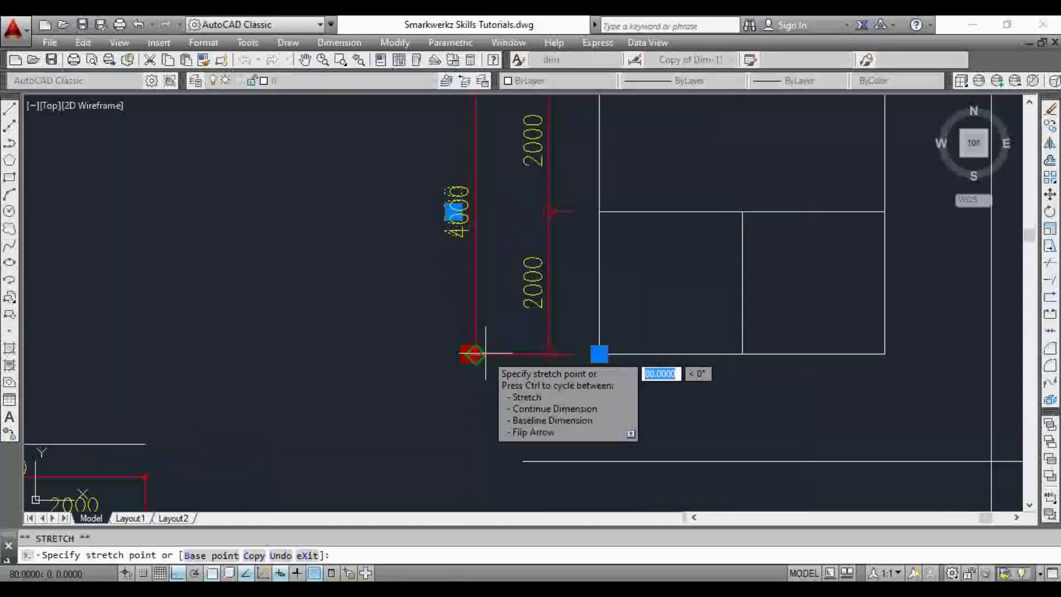
key(Escape)
scroll(544, 196, down, 5)
scroll(554, 260, up, 5)
Shift the top view's overall vertical dimension line slightly further towards the half-height dimensions to tighten the spacing
click(449, 173)
scroll(445, 163, up, 3)
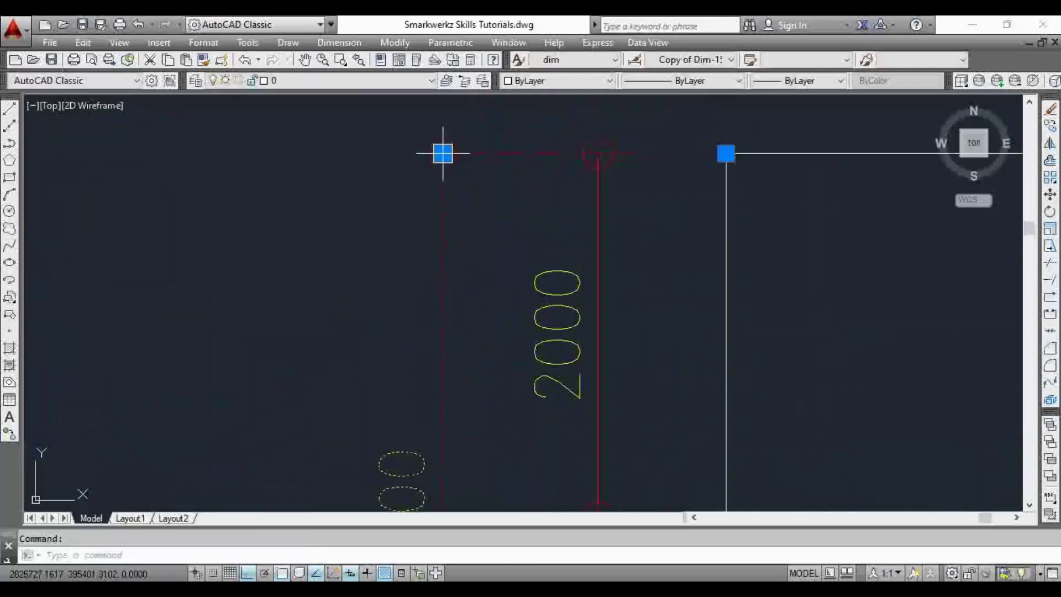
click(440, 154)
key(Escape)
scroll(561, 256, down, 3)
scroll(462, 166, up, 3)
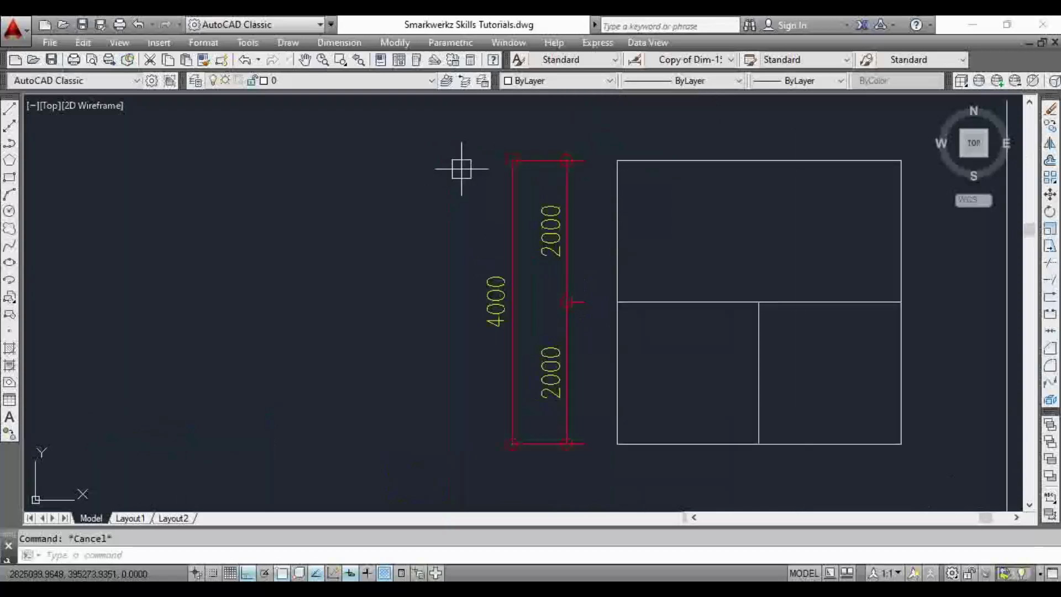
click(512, 160)
scroll(505, 156, up, 3)
key(Escape)
scroll(699, 261, down, 5)
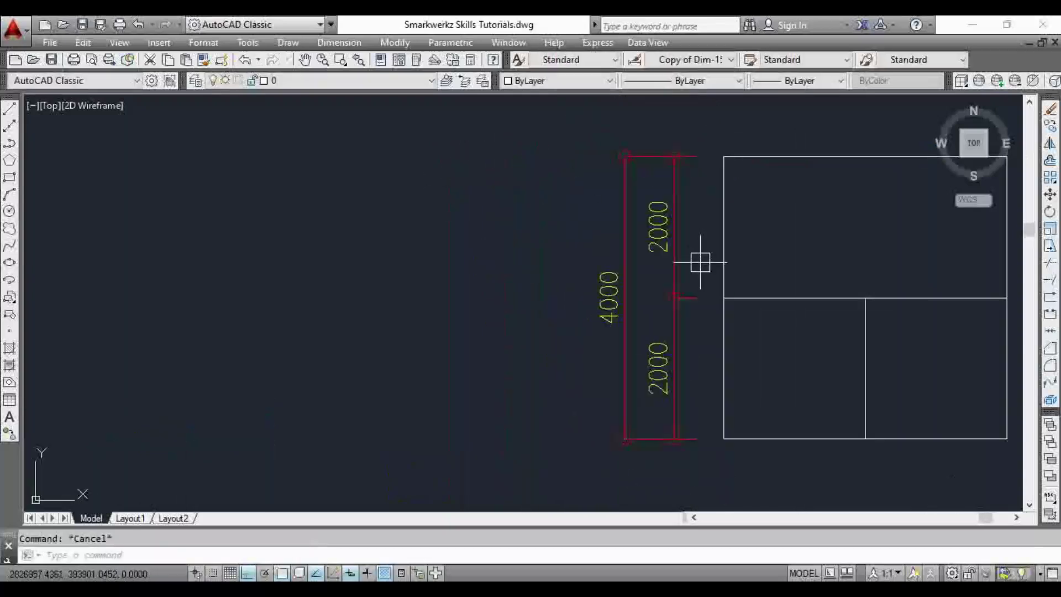
Add a vertical linear dimension for the upper half of the front view, outside its outline on the side away from the side view
scroll(647, 313, up, 3)
mouse_move(648, 313)
middle_down()
mouse_move(623, 242)
mouse_move(608, 249)
mouse_move(657, 208)
mouse_move(644, 227)
mouse_move(670, 273)
mouse_move(634, 214)
mouse_move(592, 237)
middle_up()
scroll(608, 209, down, 3)
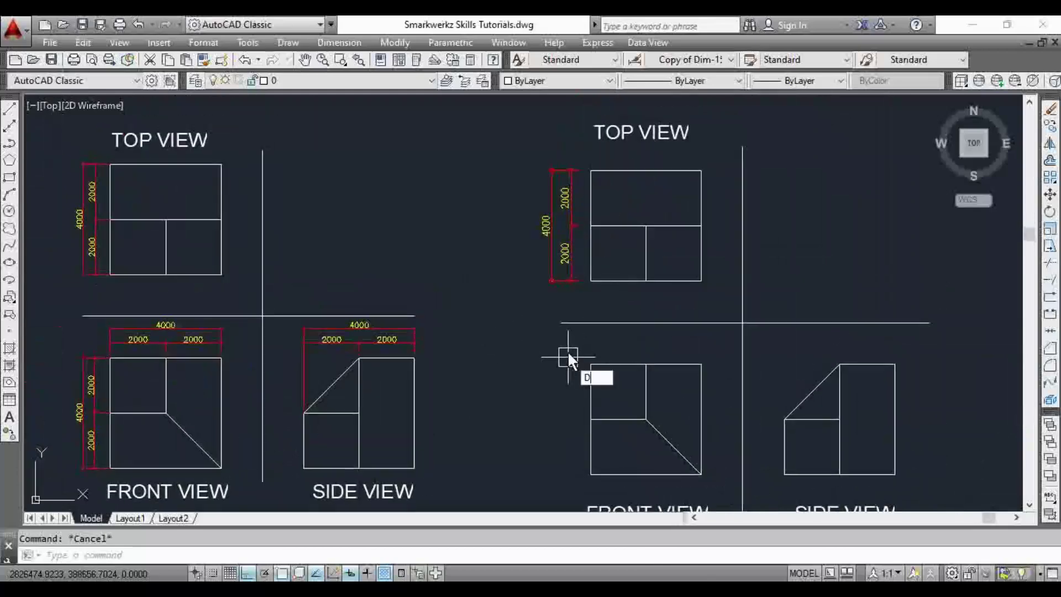
key(Return)
mouse_move(587, 386)
middle_down()
mouse_move(603, 254)
mouse_move(591, 332)
middle_up()
scroll(604, 257, up, 4)
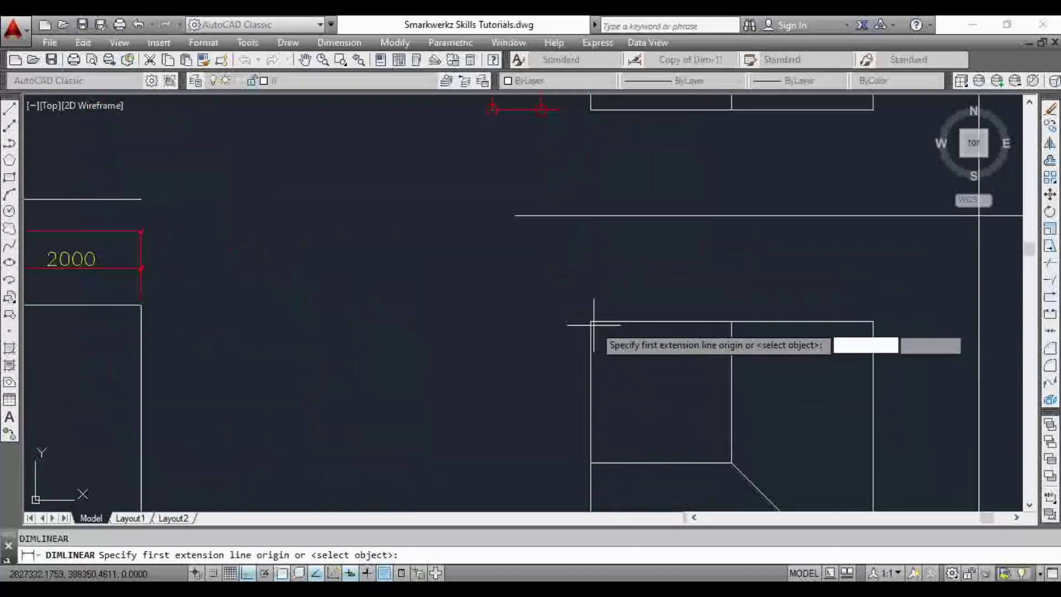
click(602, 357)
middle_drag(606, 426, 604, 331)
click(588, 368)
scroll(588, 368, down, 4)
scroll(572, 245, up, 4)
click(576, 190)
scroll(611, 248, down, 3)
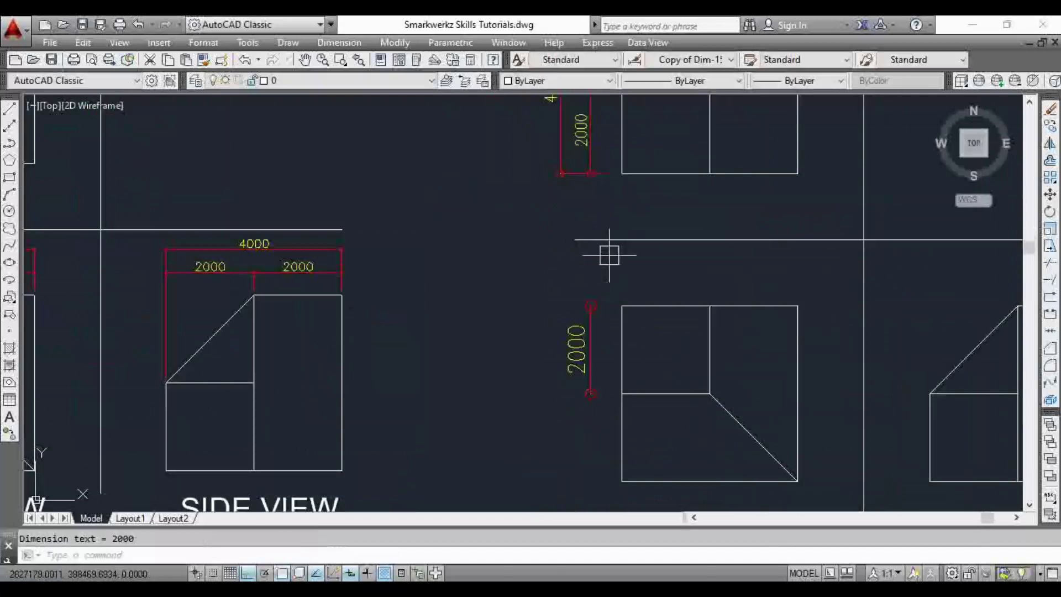
Add a vertical linear dimension for the lower half of the front view, in line with the upper-half dimension
middle_drag(621, 380, 622, 274)
key(Return)
click(622, 291)
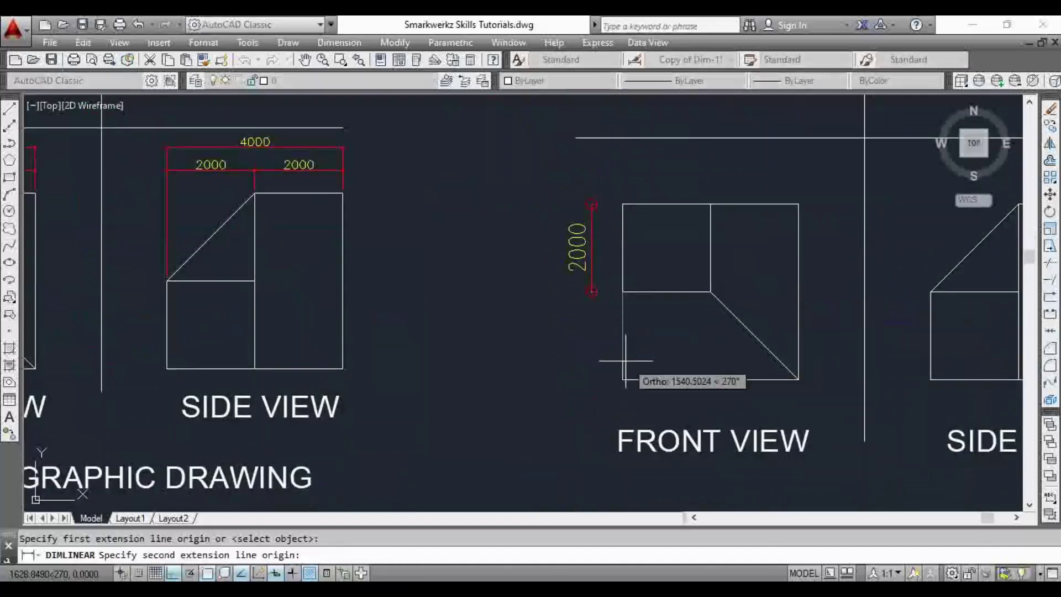
click(623, 379)
scroll(592, 284, up, 3)
scroll(568, 327, down, 2)
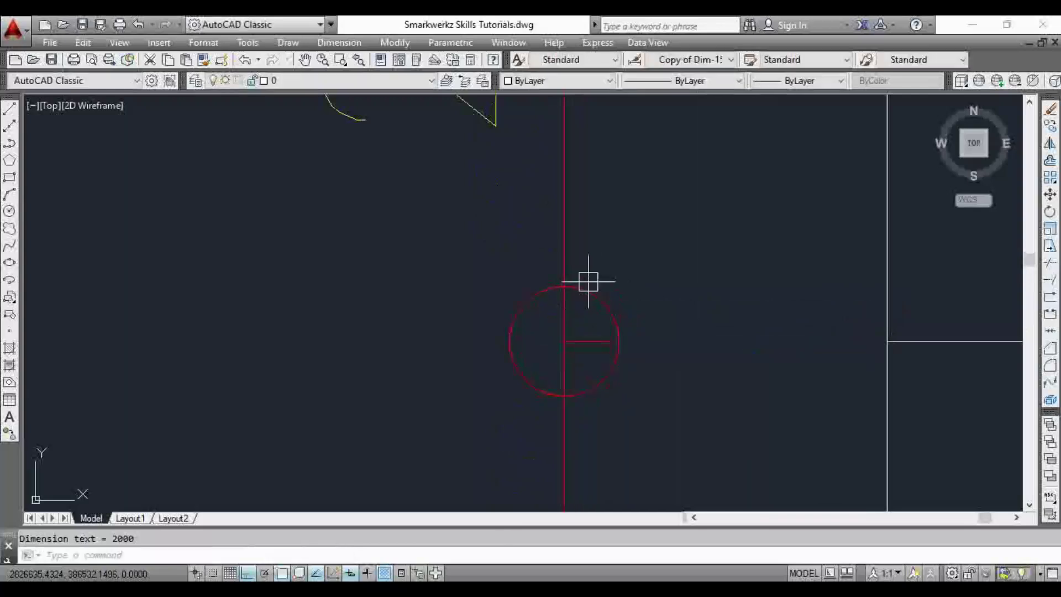
click(563, 339)
scroll(598, 273, down, 2)
Add an overall vertical dimension for the front view's full height, aligned with the top view's overall dimension line
key(Return)
click(635, 148)
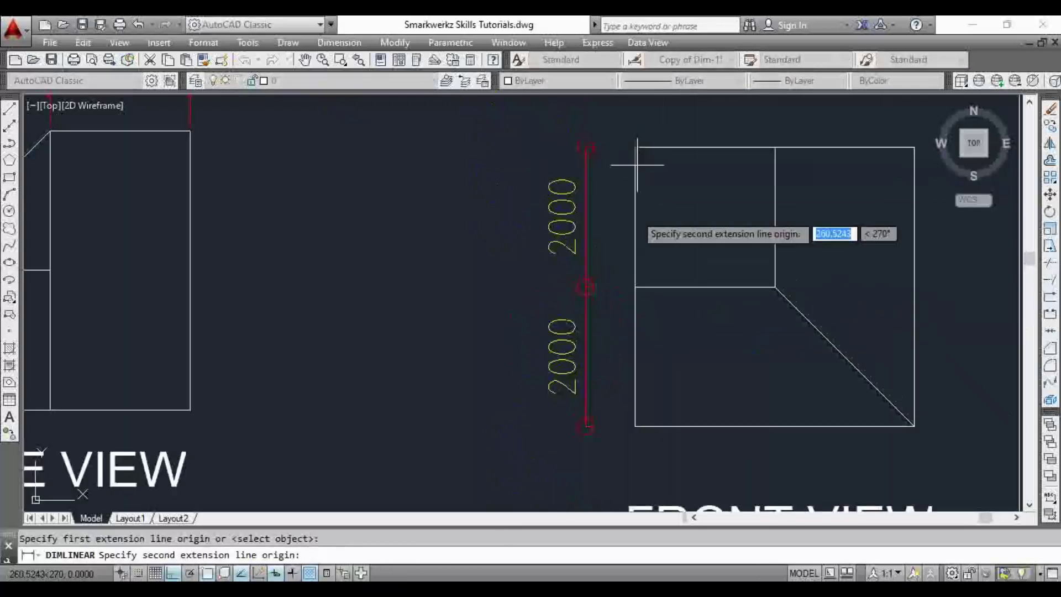
click(635, 426)
scroll(575, 237, down, 3)
scroll(592, 249, up, 4)
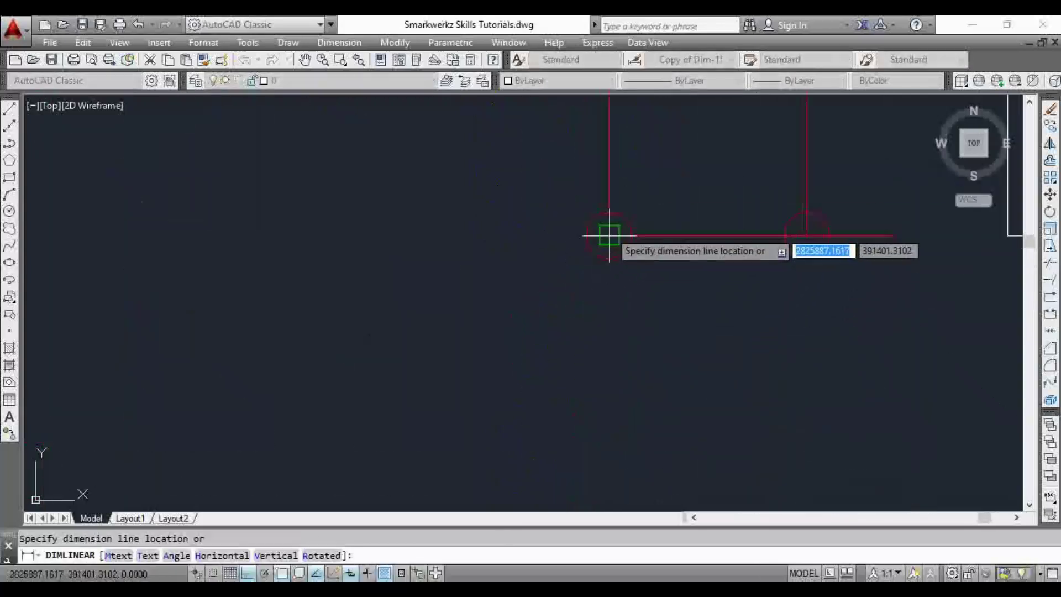
click(609, 236)
scroll(644, 310, down, 3)
key(Escape)
Match the properties of the top view's lower-half dimension onto the front view's three vertical dimensions
text(MA)
key(Return)
click(637, 174)
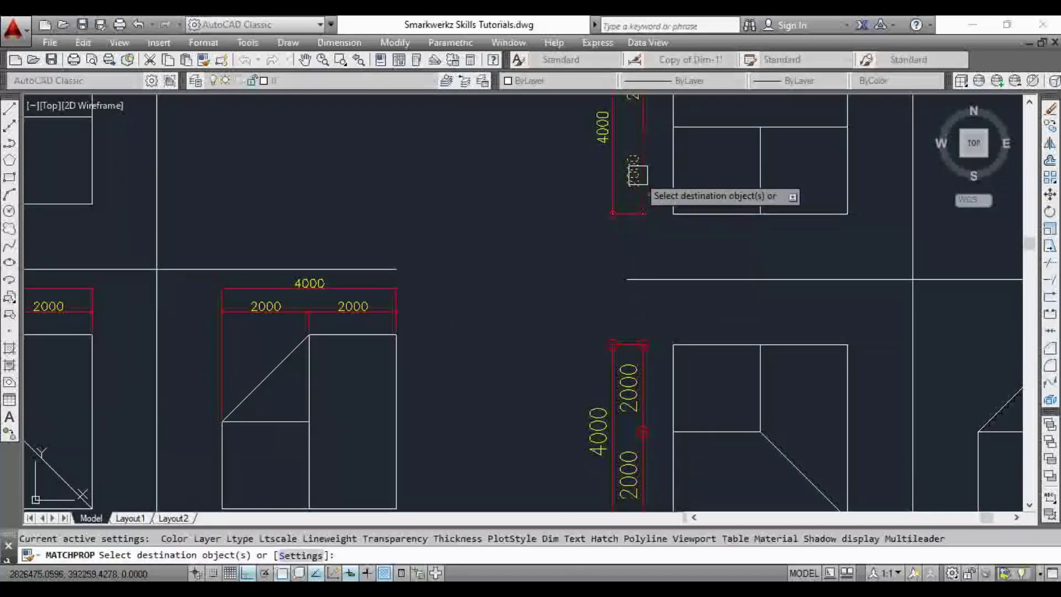
click(613, 406)
middle_drag(613, 406, 614, 233)
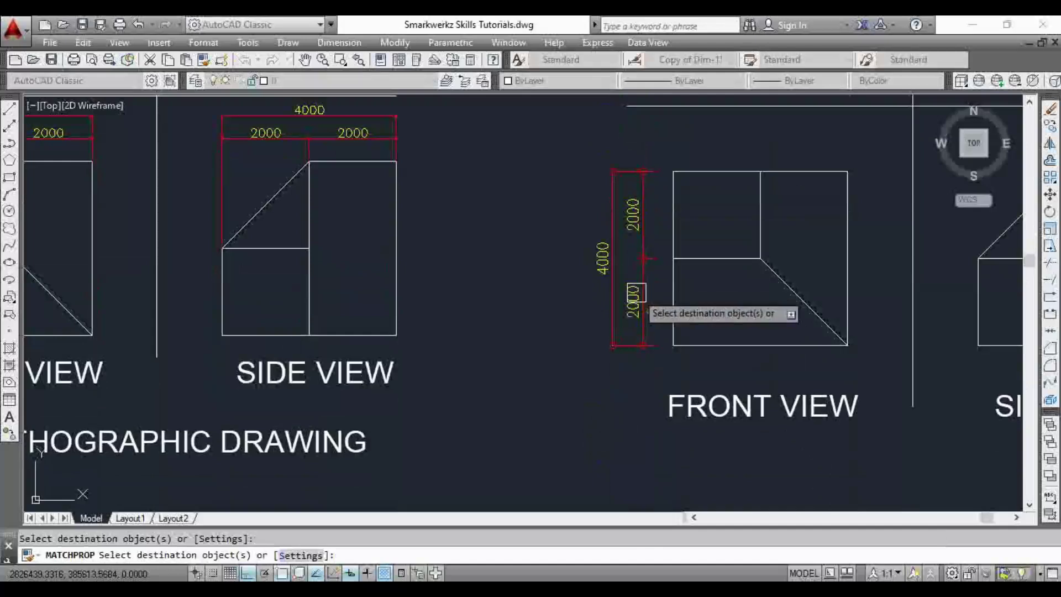
scroll(635, 285, down, 2)
scroll(657, 221, up, 4)
key(Escape)
Add a horizontal linear dimension above the front view, from its upper-left corner to the midpoint of the upper edge
text(DLI)
key(Return)
scroll(647, 238, up, 2)
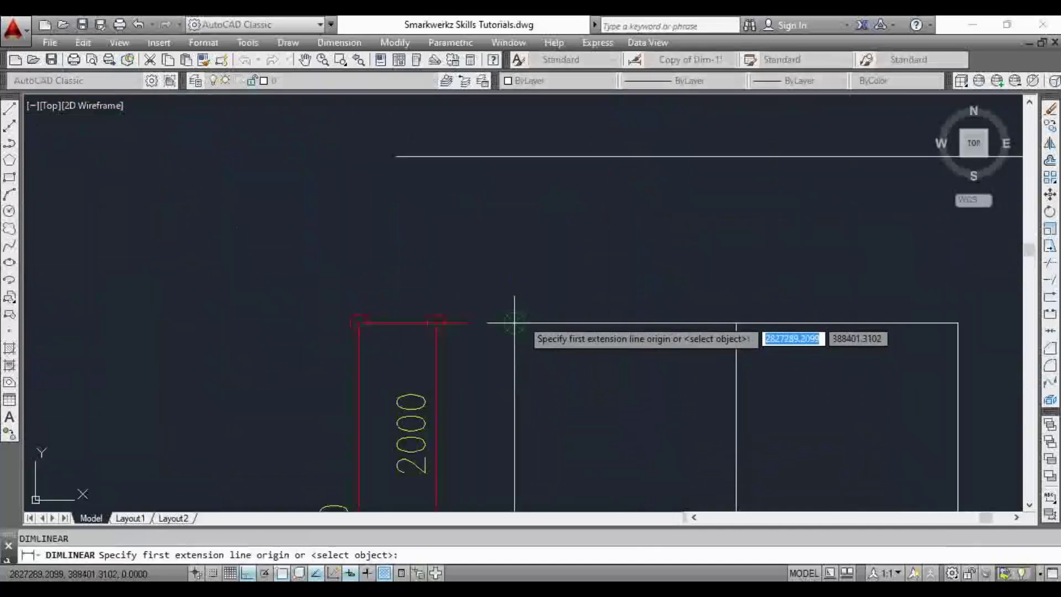
click(517, 322)
click(736, 323)
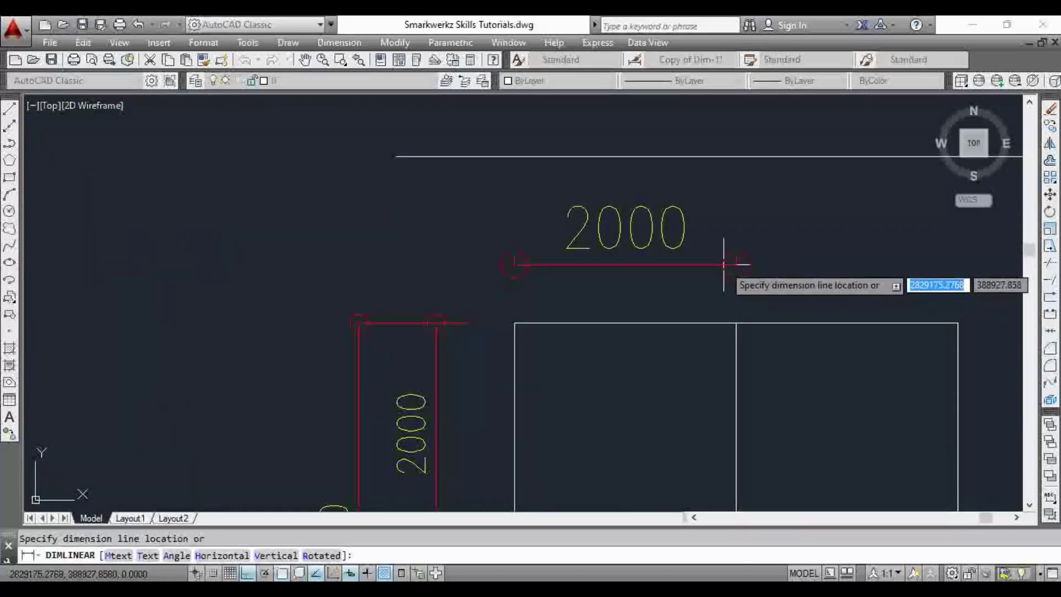
click(723, 264)
scroll(725, 278, down, 4)
middle_drag(730, 288, 720, 293)
Add a horizontal dimension for the right half of the front view's upper edge, in line with the left-half dimension
key(Return)
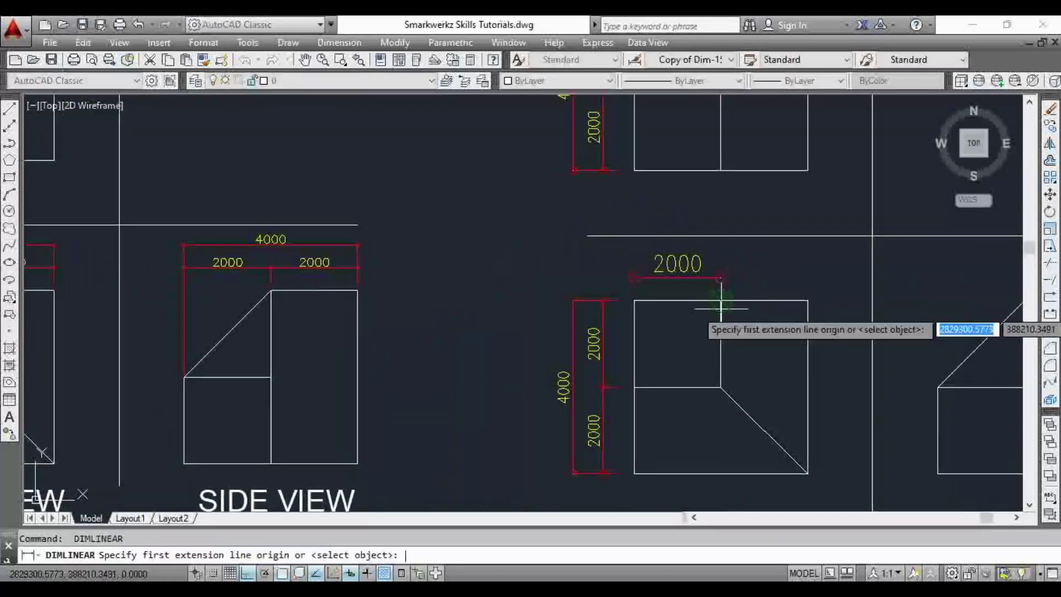
click(720, 300)
click(808, 300)
scroll(680, 283, up, 4)
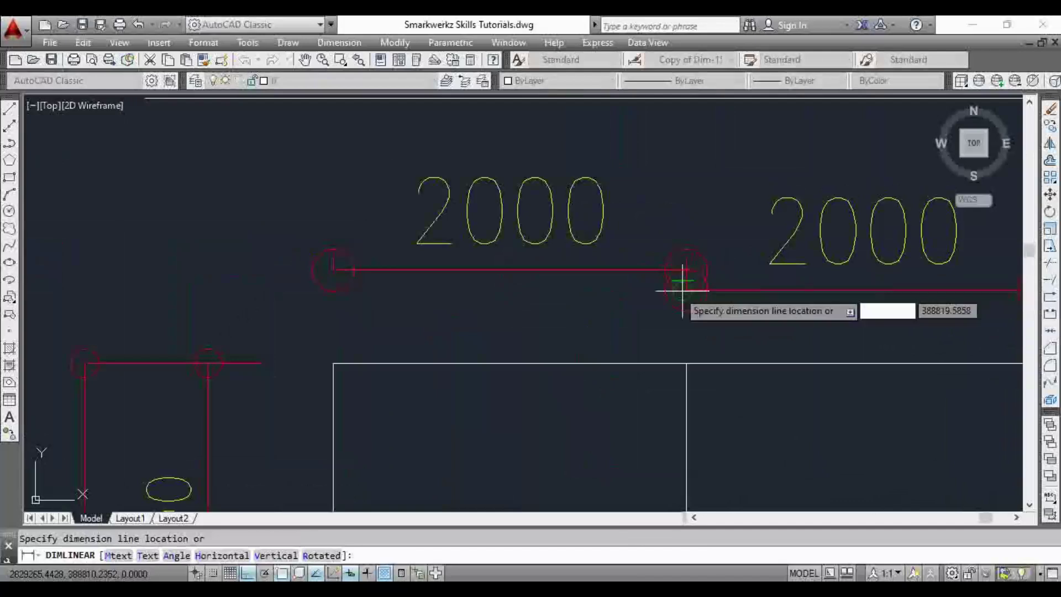
click(693, 237)
scroll(694, 237, down, 2)
key(Escape)
Add an overall horizontal dimension for the front view's full width, above the two half-width dimensions
key(Return)
click(476, 300)
click(917, 300)
middle_drag(917, 300, 813, 361)
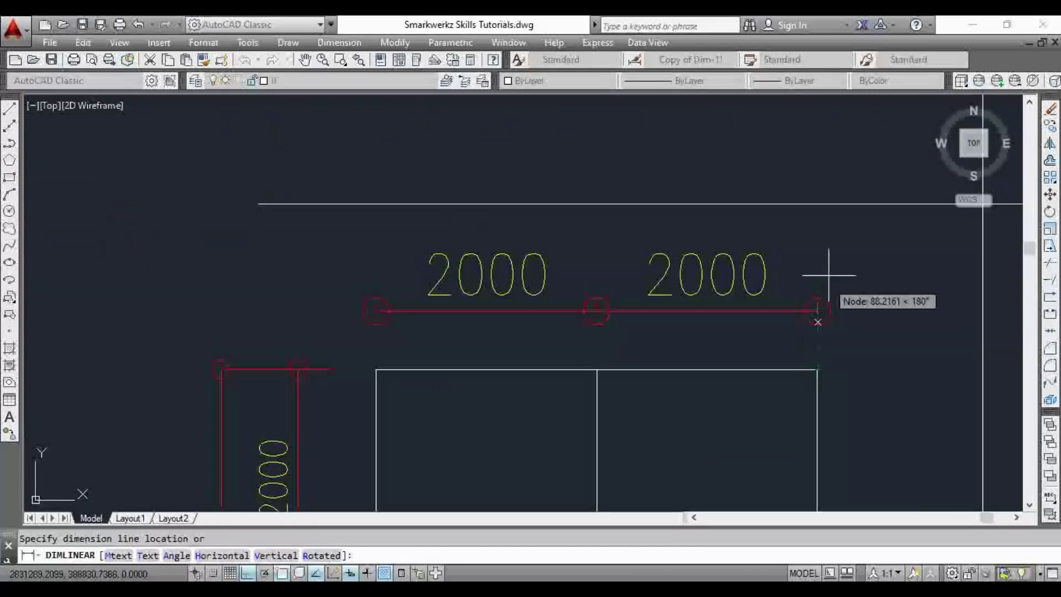
click(820, 203)
key(Escape)
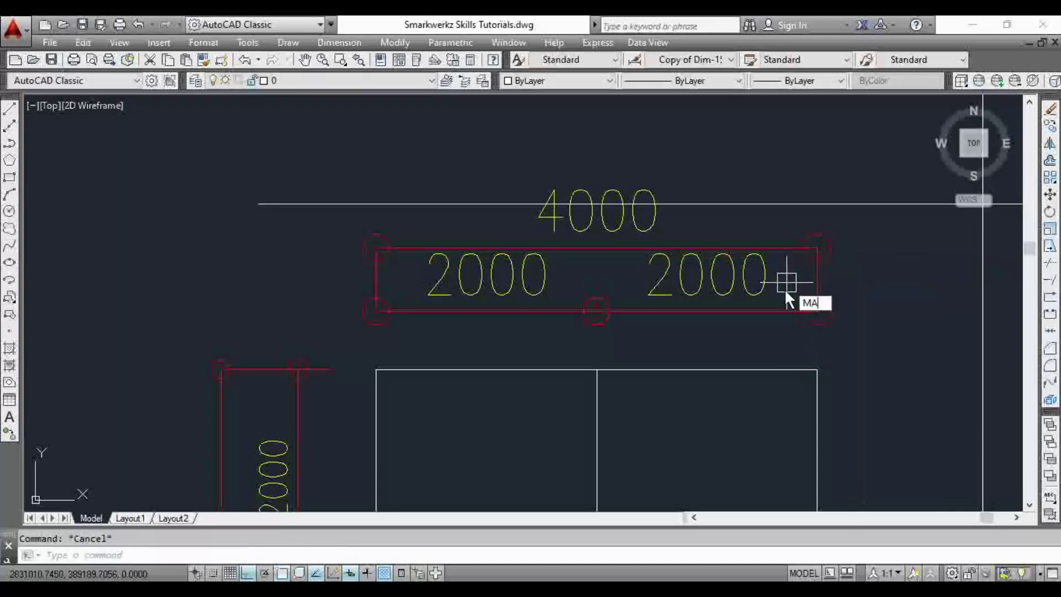
Match the properties of the front view's vertical dimension onto its three horizontal dimensions
text(MA)
key(Return)
click(322, 361)
click(318, 369)
click(886, 282)
click(773, 248)
key(Escape)
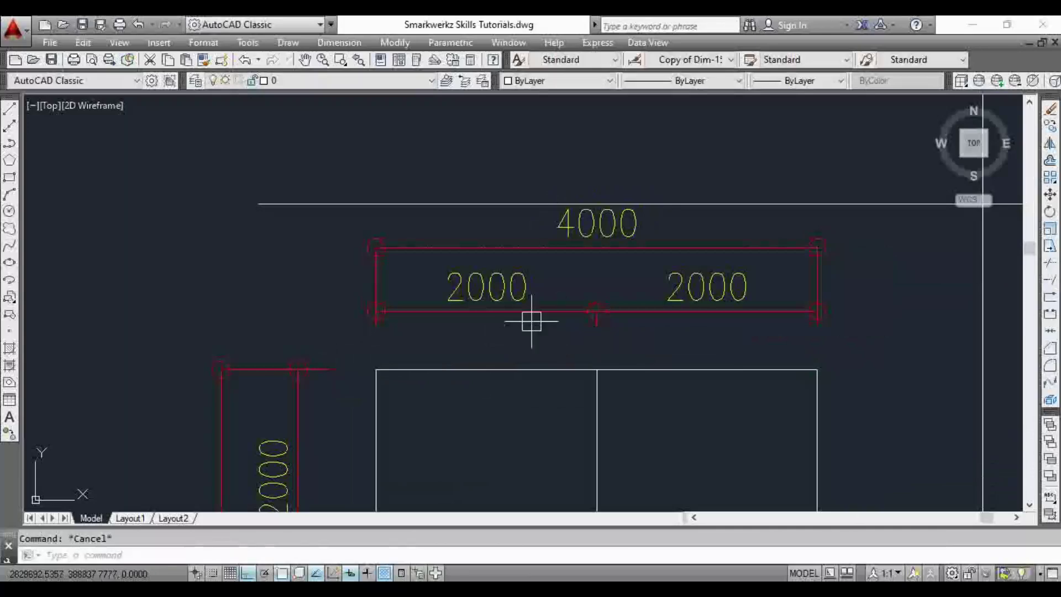
Examine the gaps between the dimension lines, extension lines and outlines around the top and front views
middle_drag(531, 321, 537, 302)
scroll(564, 298, down, 4)
middle_drag(604, 313, 599, 360)
scroll(590, 327, up, 4)
scroll(540, 267, down, 4)
middle_drag(539, 287, 545, 343)
scroll(420, 248, up, 6)
scroll(430, 198, up, 4)
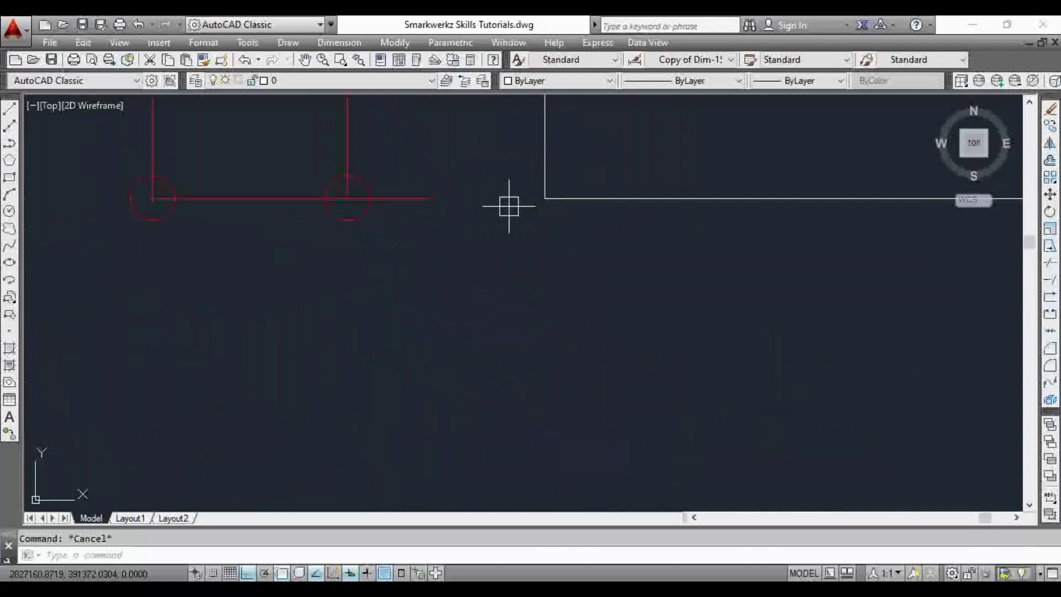
scroll(530, 200, down, 4)
mouse_move(535, 213)
middle_down()
mouse_move(540, 284)
mouse_move(535, 218)
middle_up()
scroll(524, 173, up, 4)
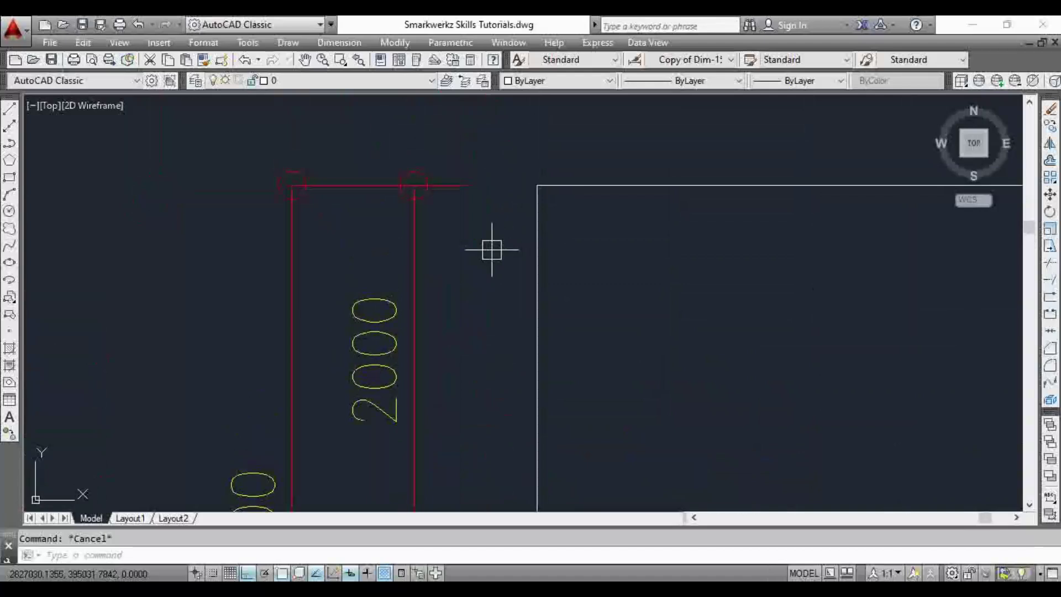
scroll(467, 215, down, 2)
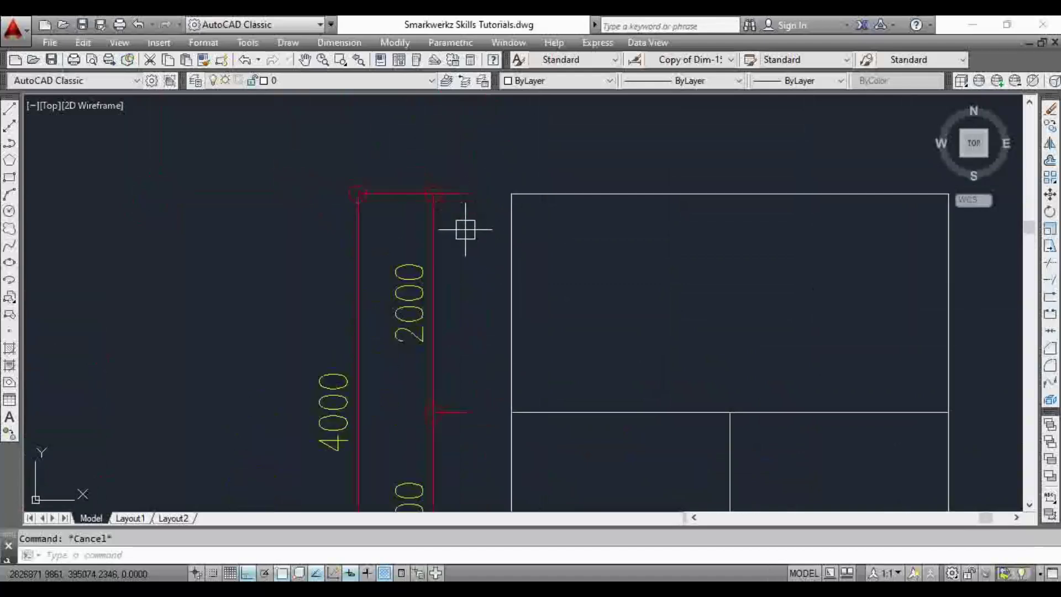
middle_drag(465, 230, 442, 215)
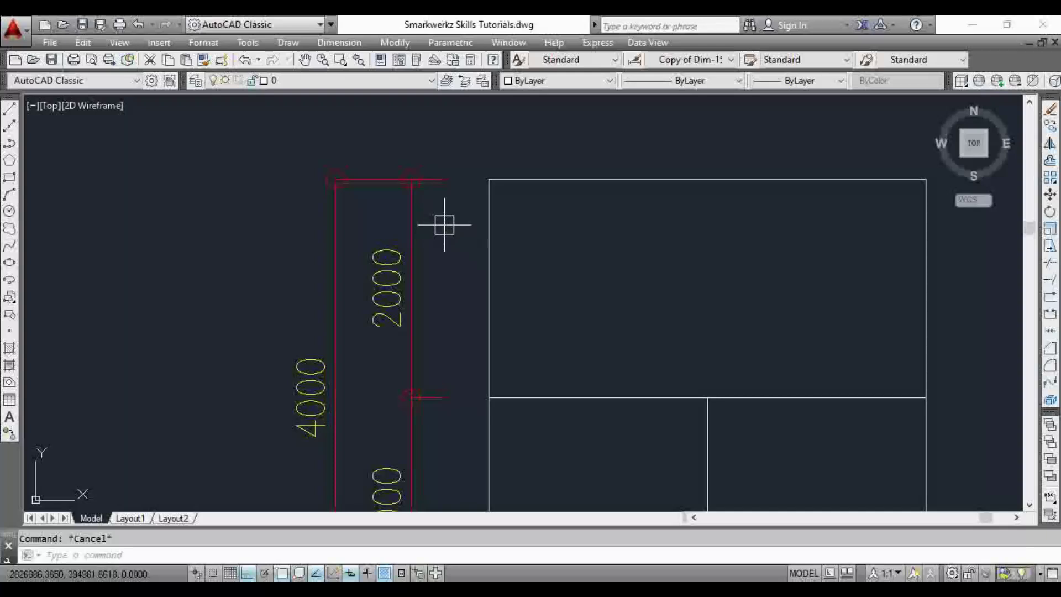
Check the baseline spacing and extension line settings of the Copy of Dim-150 dimension style
text(d)
key(Return)
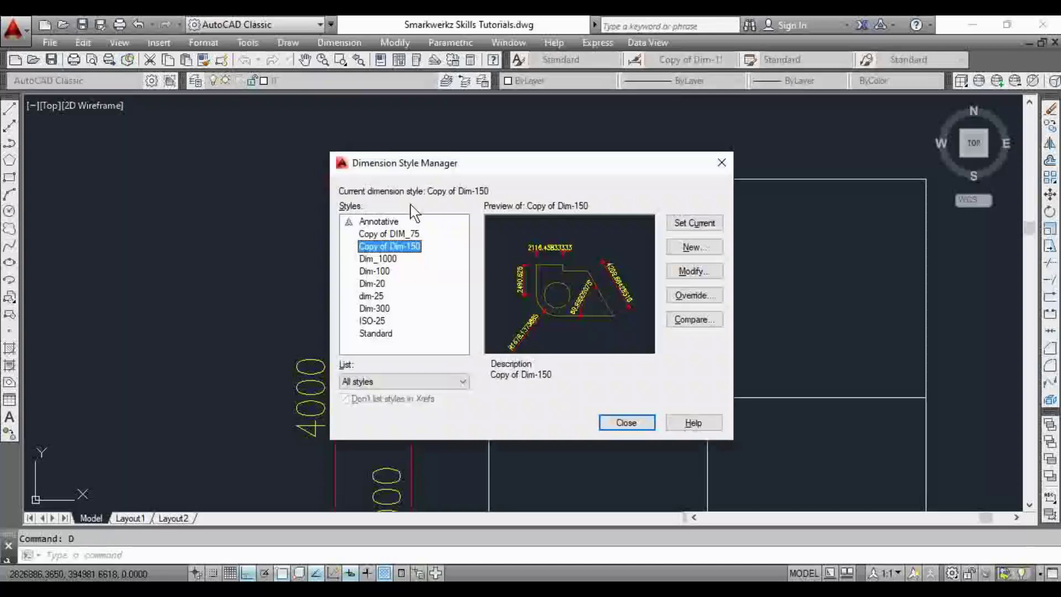
click(687, 274)
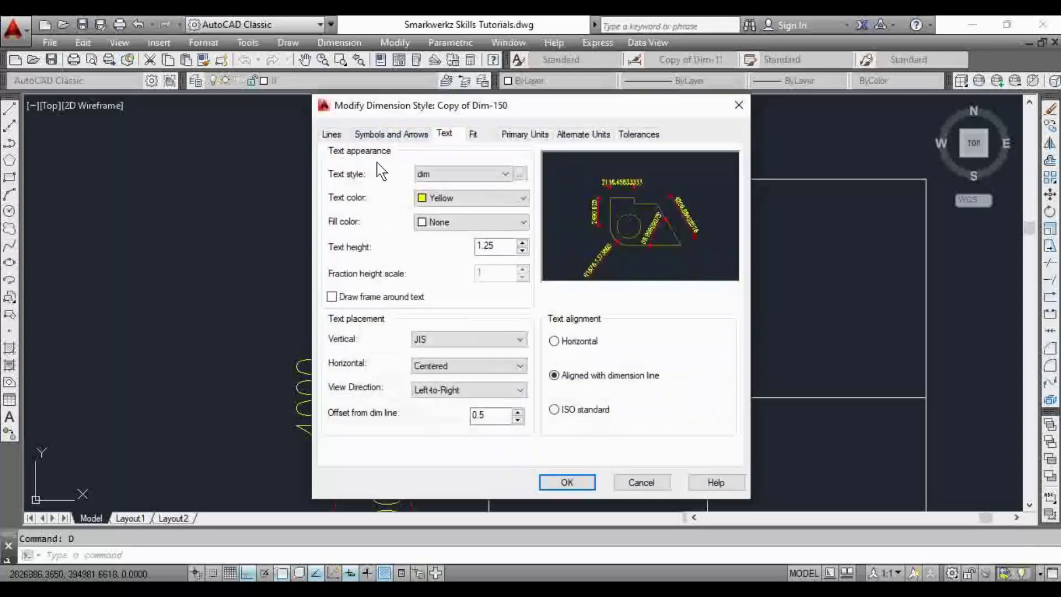
click(331, 134)
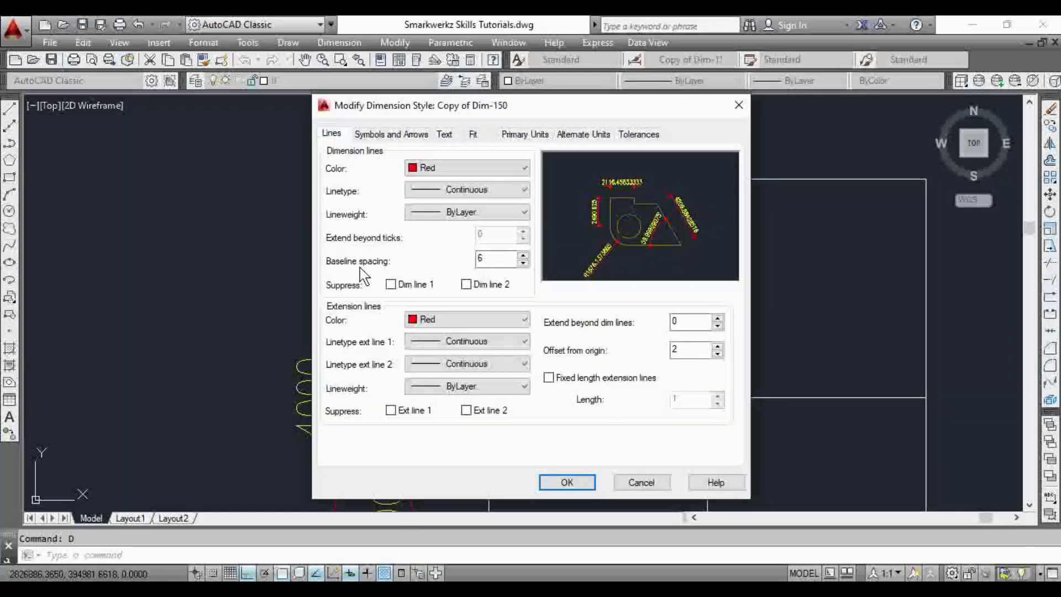
double_click(494, 261)
click(567, 481)
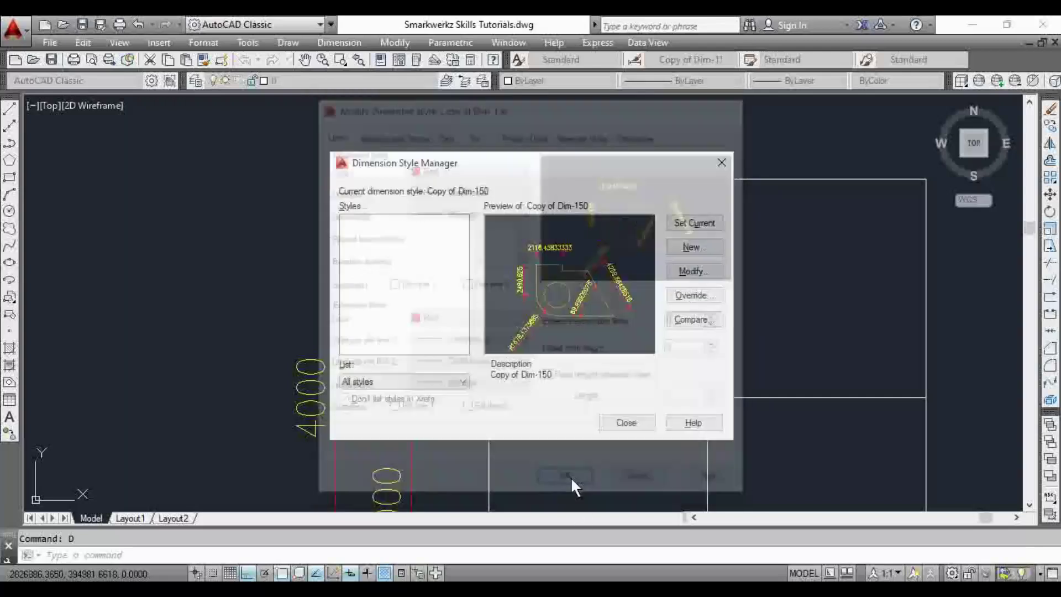
click(626, 423)
scroll(624, 421, down, 5)
scroll(492, 367, up, 8)
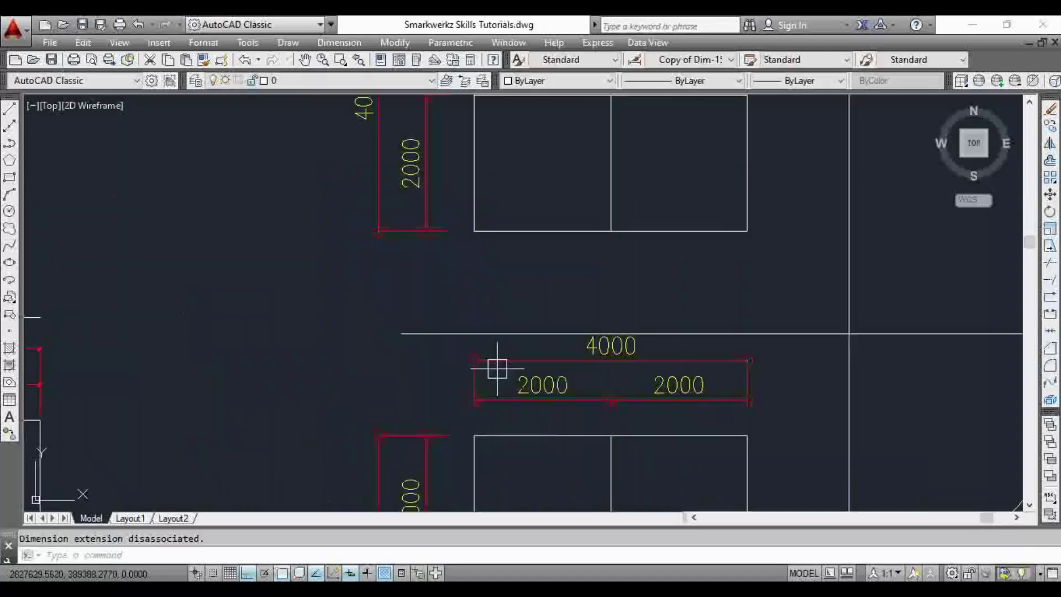
Set the extension line offset from origin to 1 in the Copy of Dim-150 dimension style
scroll(458, 227, down, 3)
scroll(455, 225, up, 5)
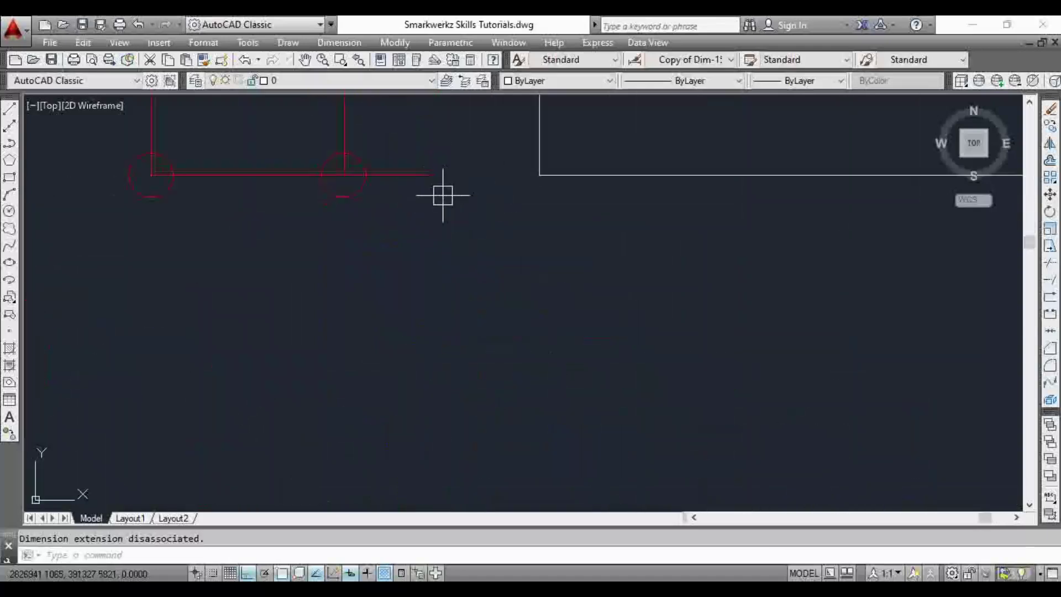
key(Return)
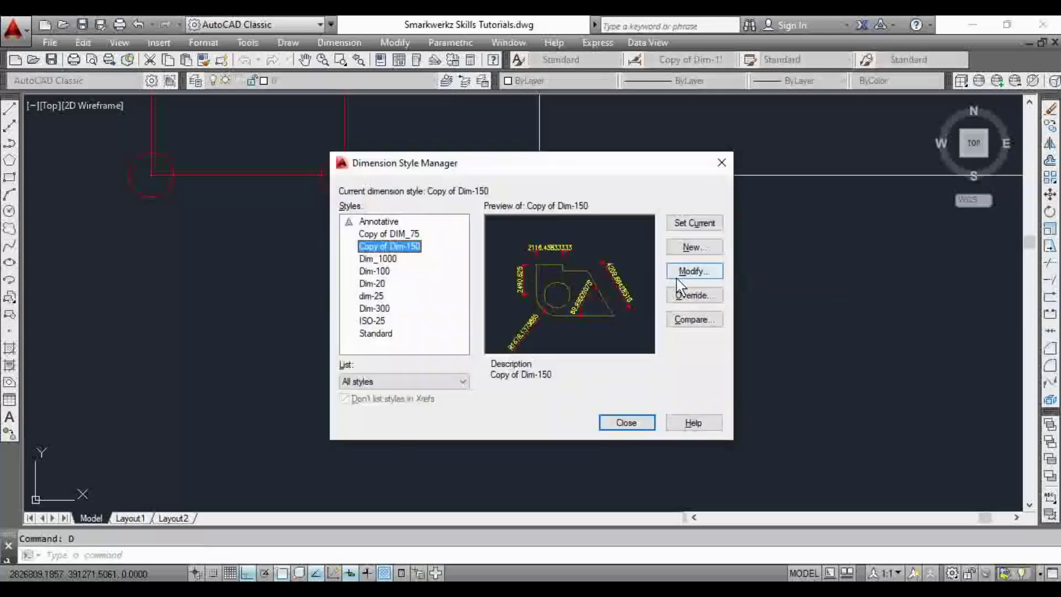
click(691, 270)
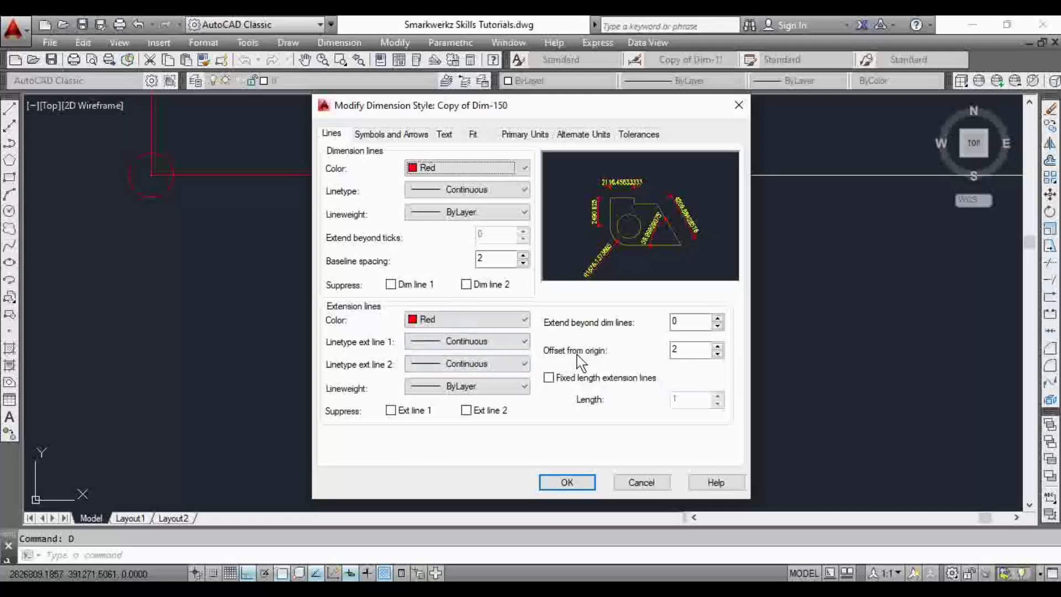
double_click(672, 350)
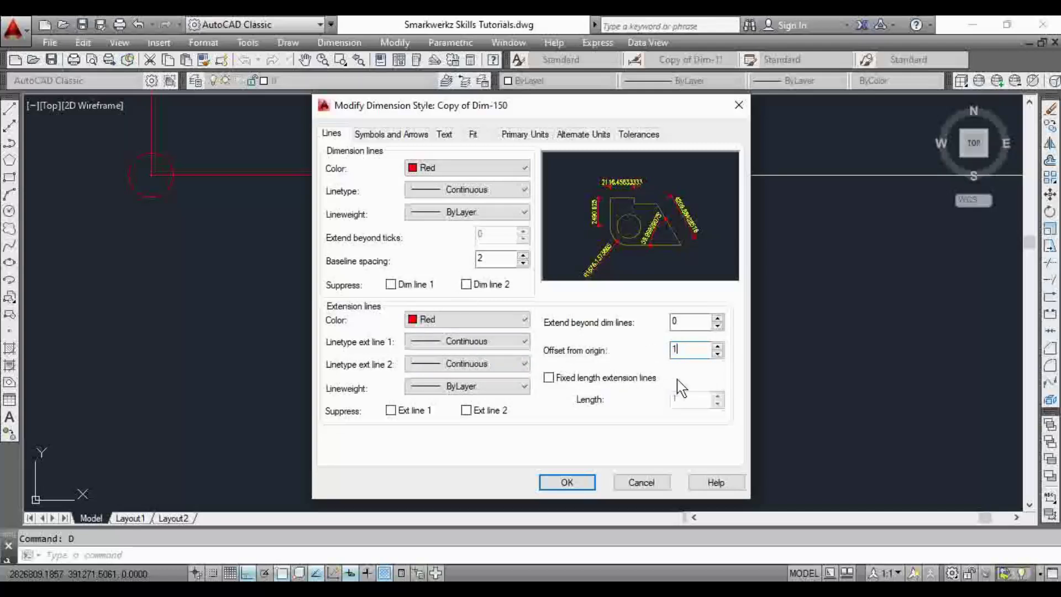
click(567, 483)
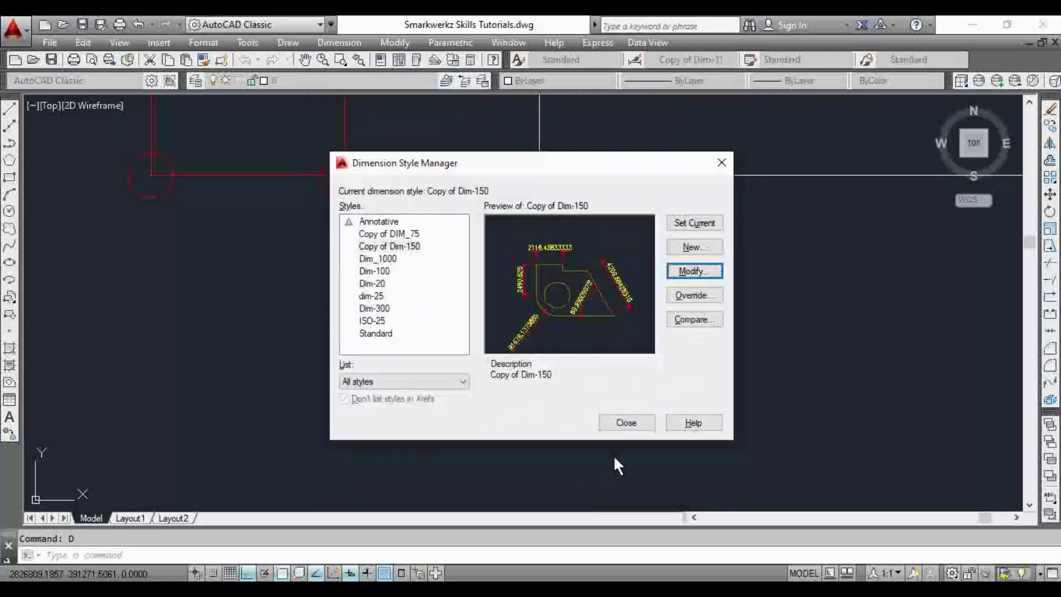
click(631, 421)
Examine the gaps between the extension lines and the outlines of the top and front views
scroll(491, 206, up, 3)
scroll(491, 206, down, 2)
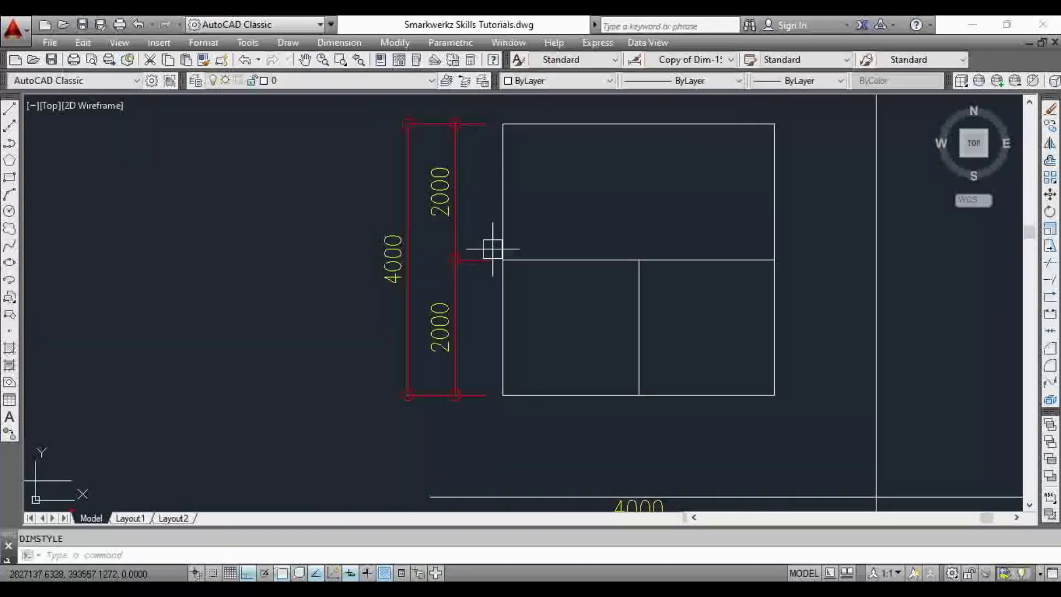
scroll(490, 184, down, 2)
scroll(485, 331, up, 5)
scroll(503, 183, down, 3)
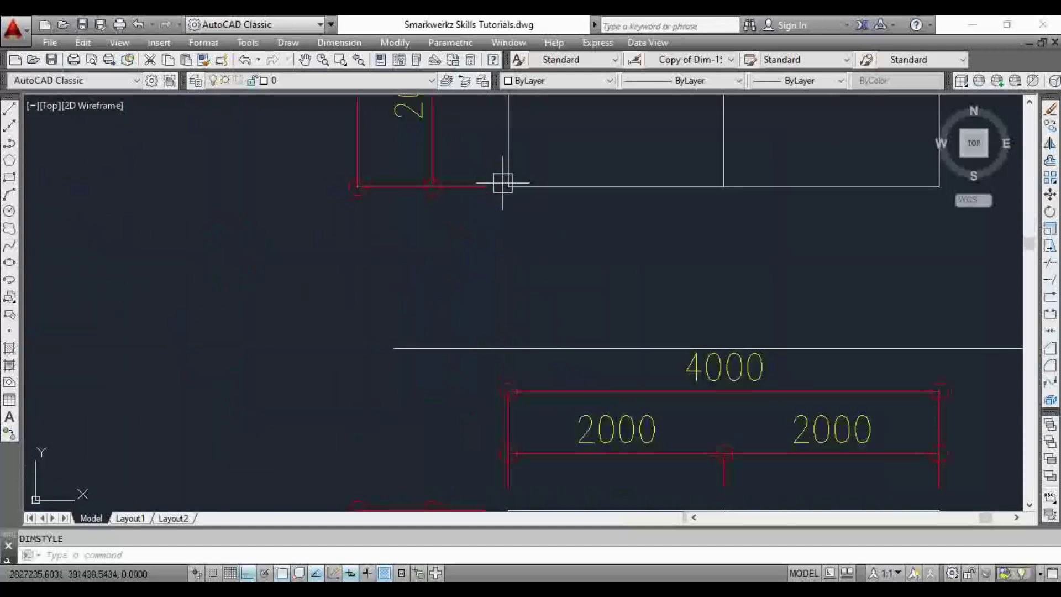
scroll(568, 395, down, 4)
mouse_move(571, 342)
middle_down()
mouse_move(519, 279)
mouse_move(549, 249)
middle_up()
middle_drag(635, 348, 624, 326)
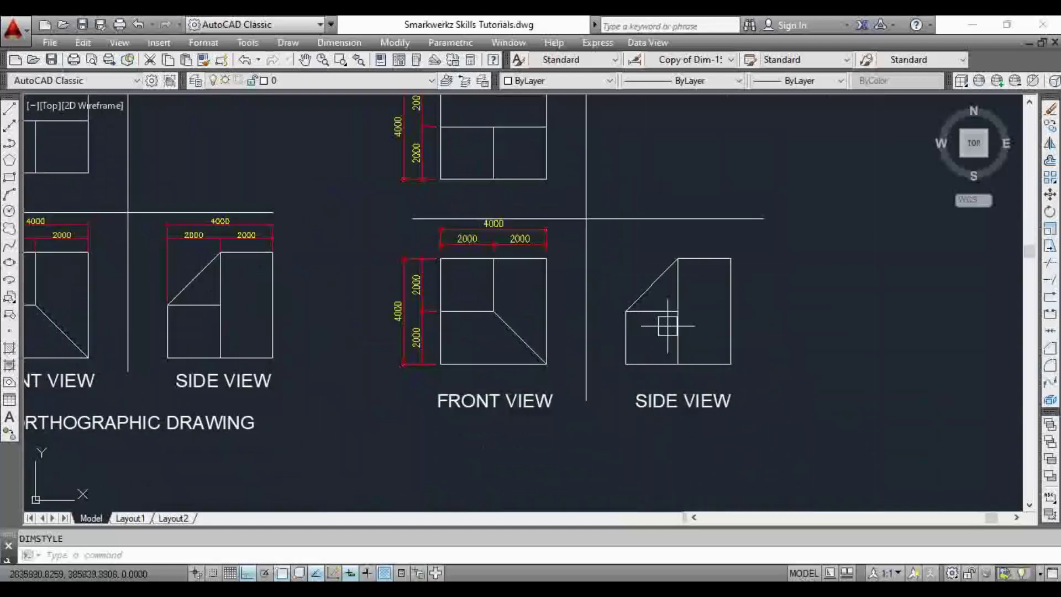
Add a horizontal linear dimension above the side view, from the sloped edge's lower end to its upper end
scroll(685, 279, up, 2)
key(Escape)
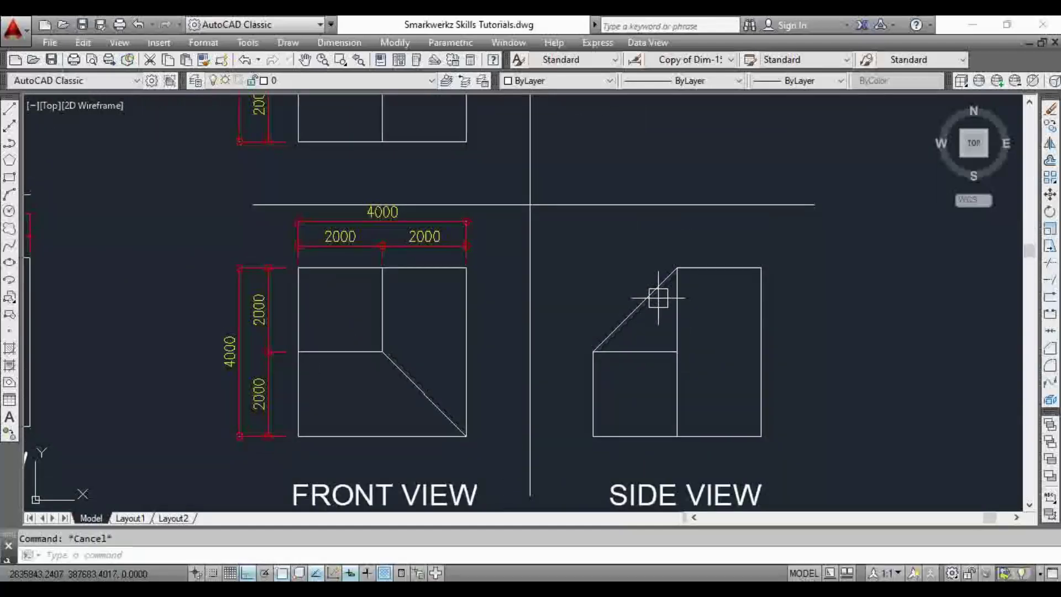
key(Return)
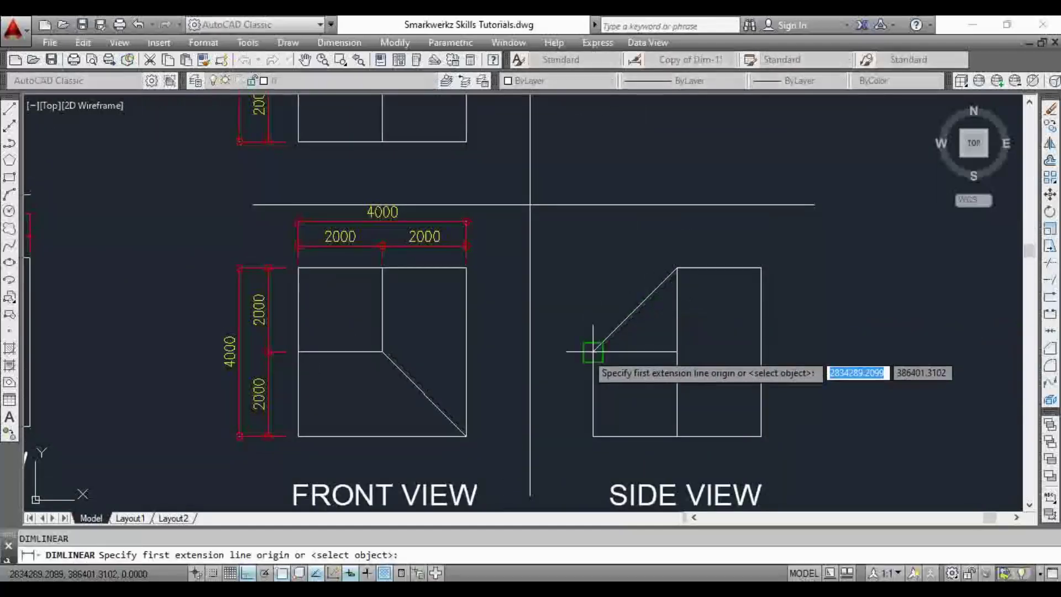
click(593, 352)
click(676, 267)
scroll(466, 261, up, 6)
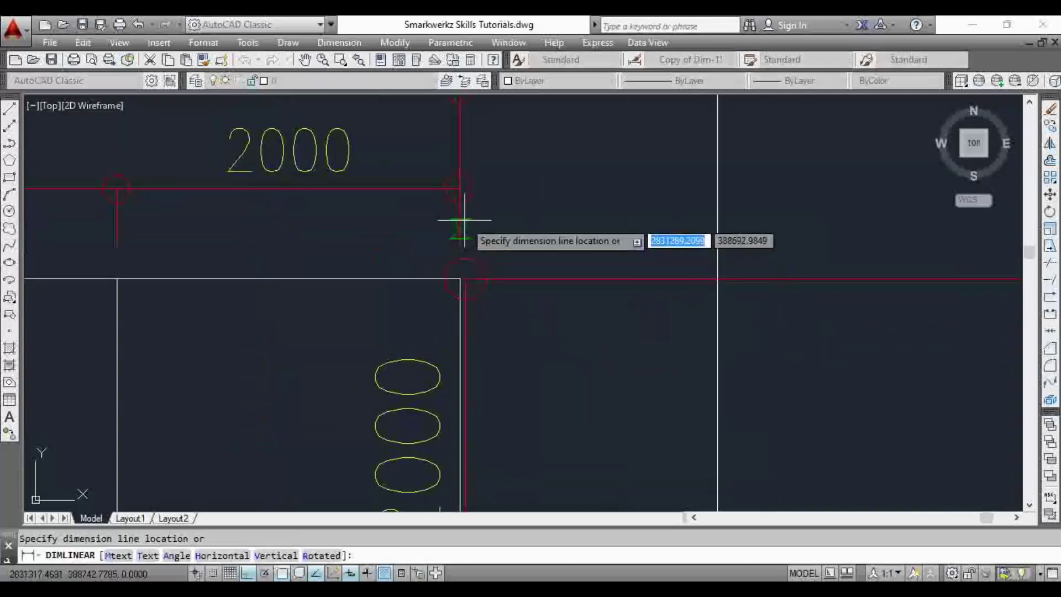
scroll(774, 215, down, 3)
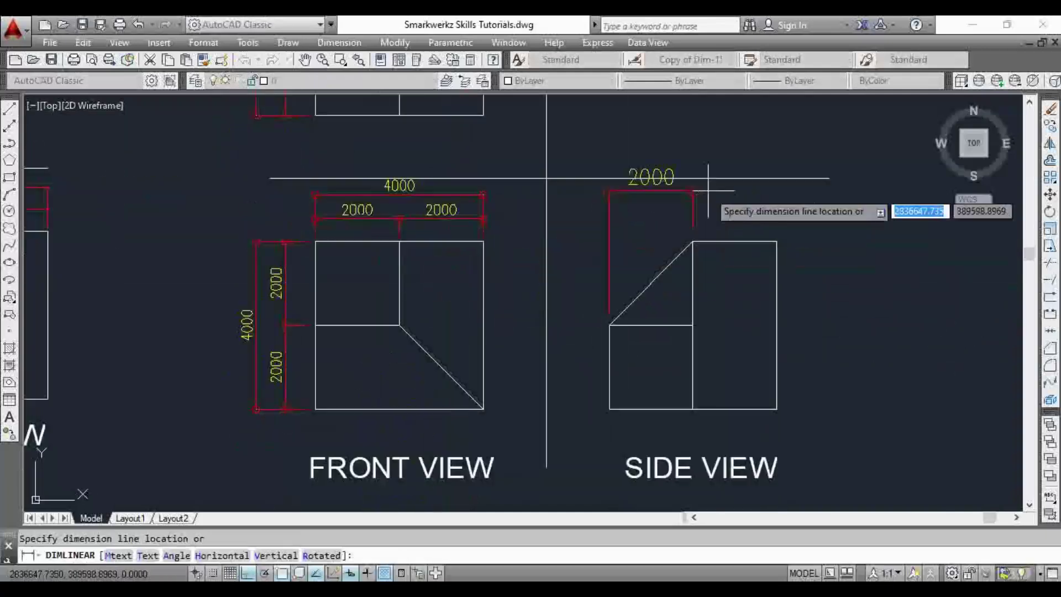
click(702, 219)
Align the side view's sloped-part dimension line with the front view's half-width dimension line
scroll(677, 208, up, 4)
click(658, 207)
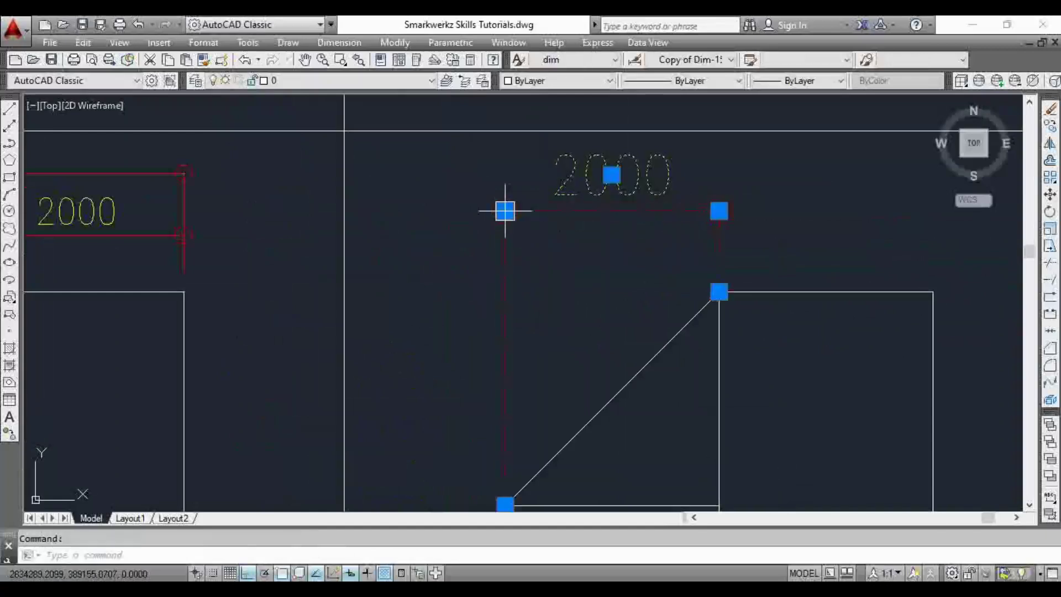
click(608, 209)
click(184, 235)
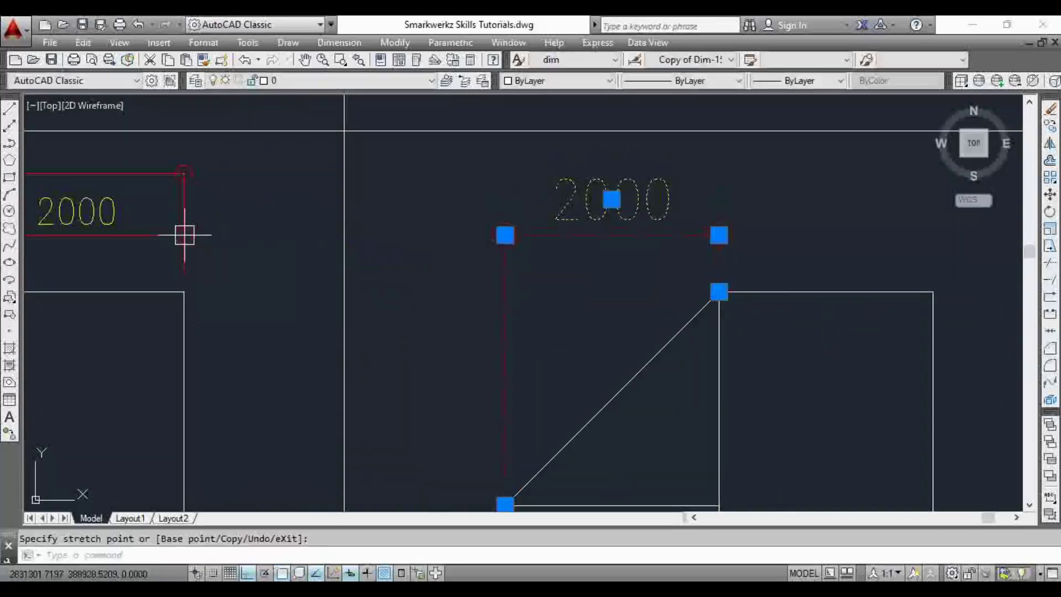
key(Escape)
Add a horizontal linear dimension across the side view's top edge, in line with the neighbouring half-width dimension
text(DLI)
key(Return)
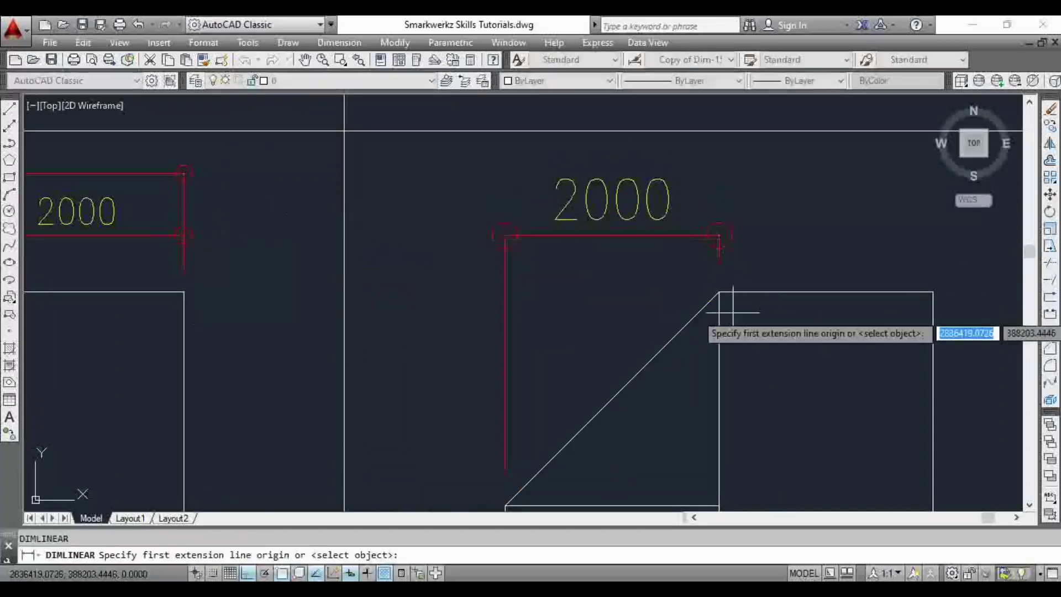
click(719, 291)
click(933, 291)
scroll(680, 238, up, 4)
click(788, 230)
scroll(773, 238, down, 5)
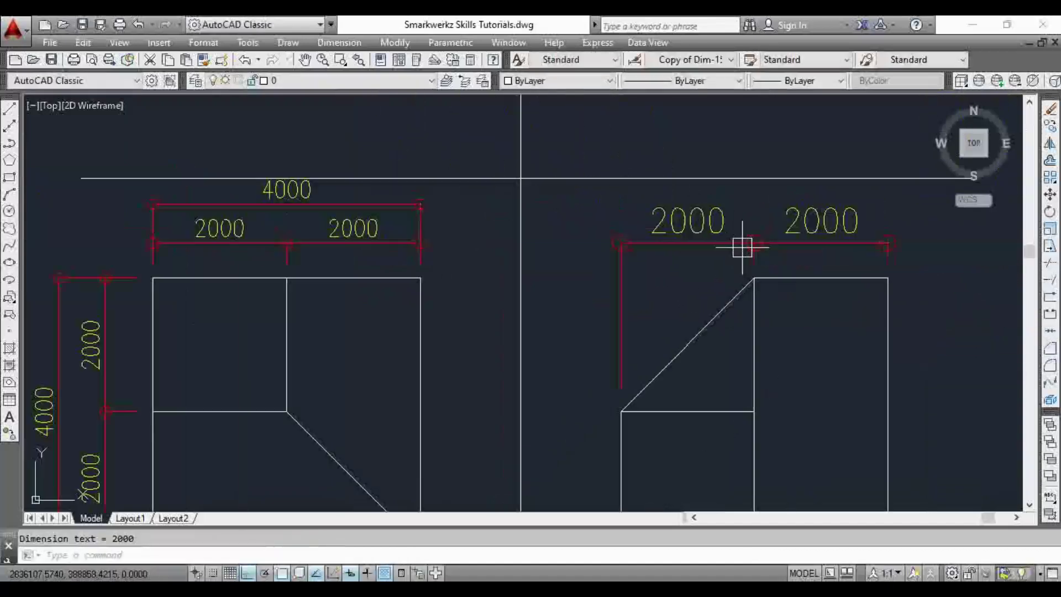
Add an overall horizontal dimension for the side view's full width, level with the front view's overall dimension
text(D)
key(Return)
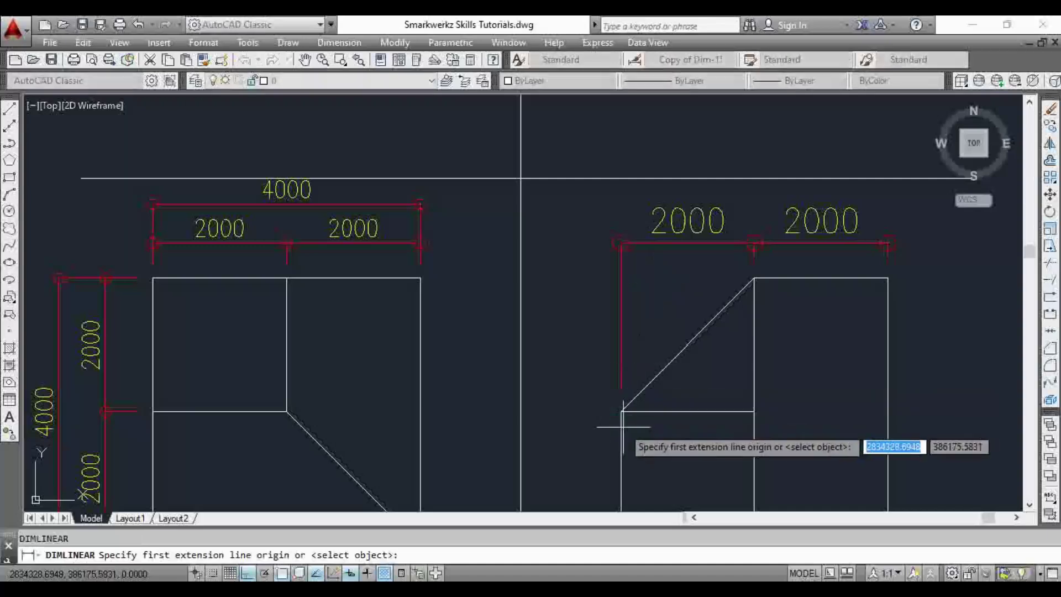
click(622, 412)
click(888, 279)
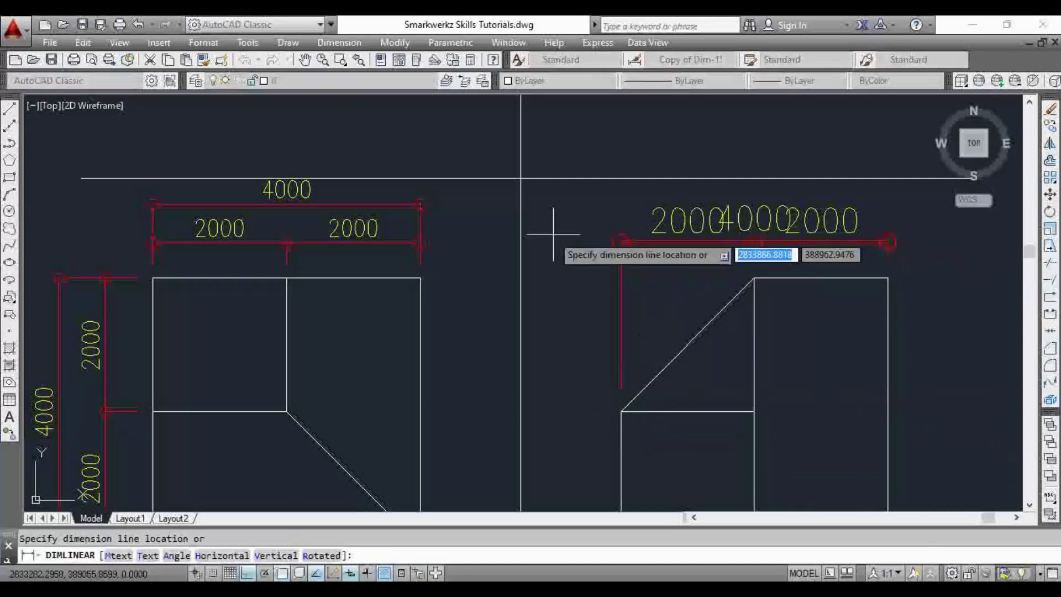
scroll(422, 206, up, 4)
click(421, 203)
scroll(432, 193, down, 4)
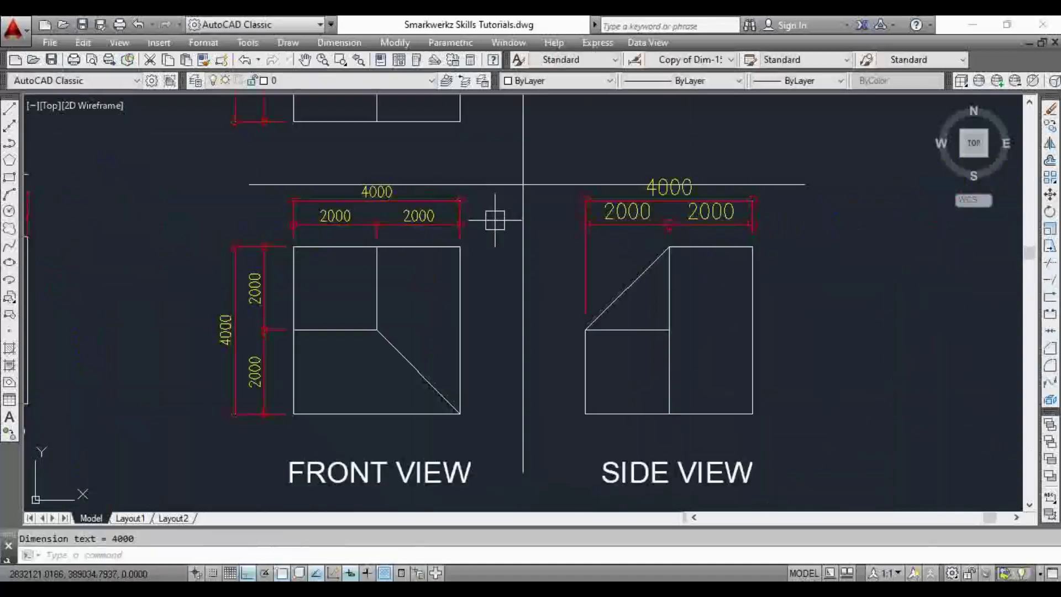
Match the properties of the front view's overall horizontal dimension onto the side view's three horizontal dimensions
key(BackSpace)
key(BackSpace)
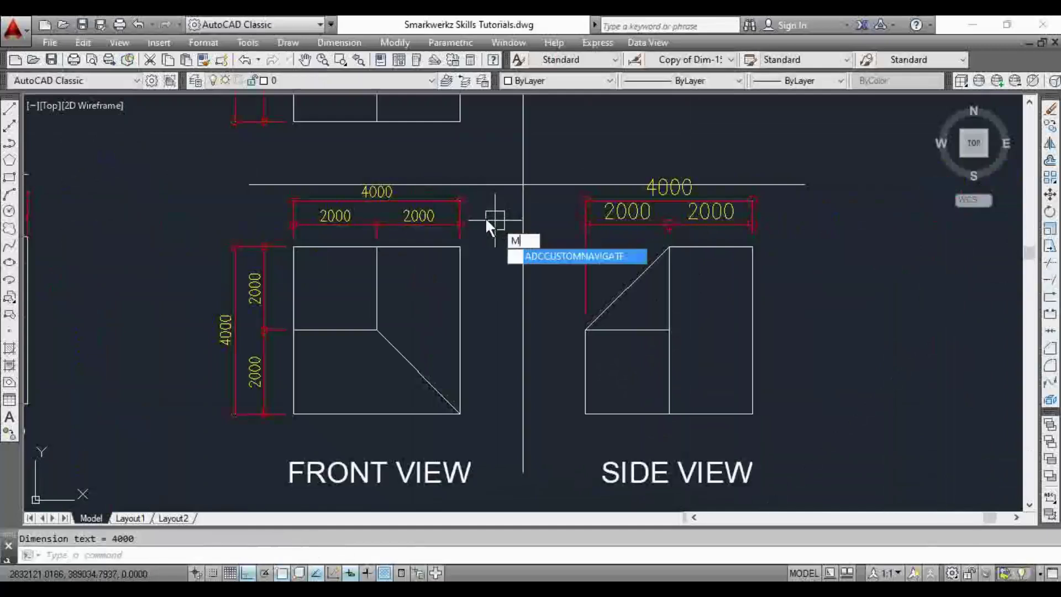
text(a)
key(Return)
click(462, 217)
click(721, 205)
click(711, 220)
click(621, 221)
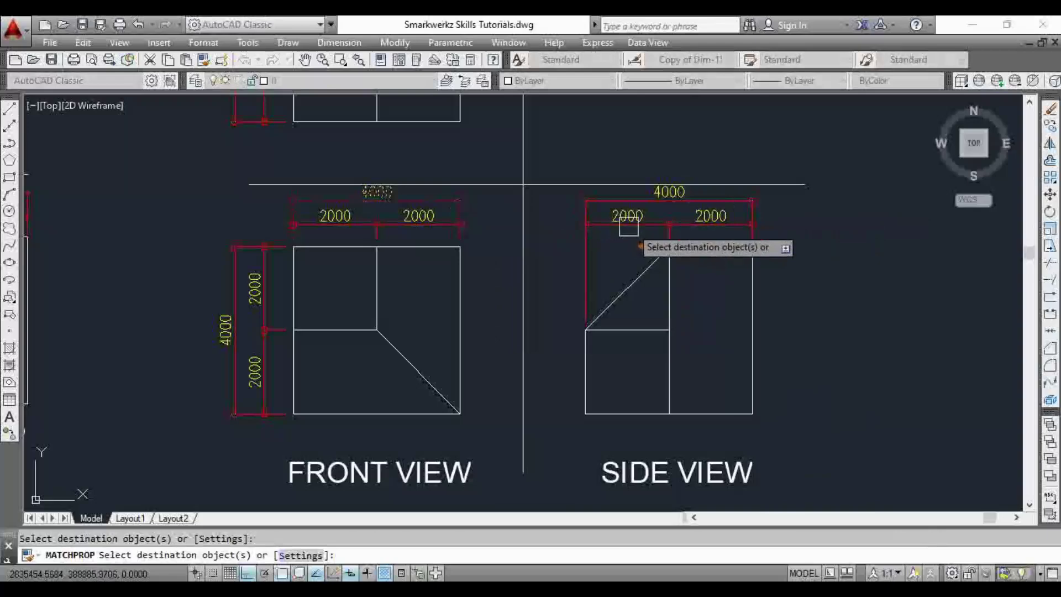
key(Escape)
Copy the new drawing's SIDE VIEW label about 2080 units straight down
scroll(662, 207, down, 4)
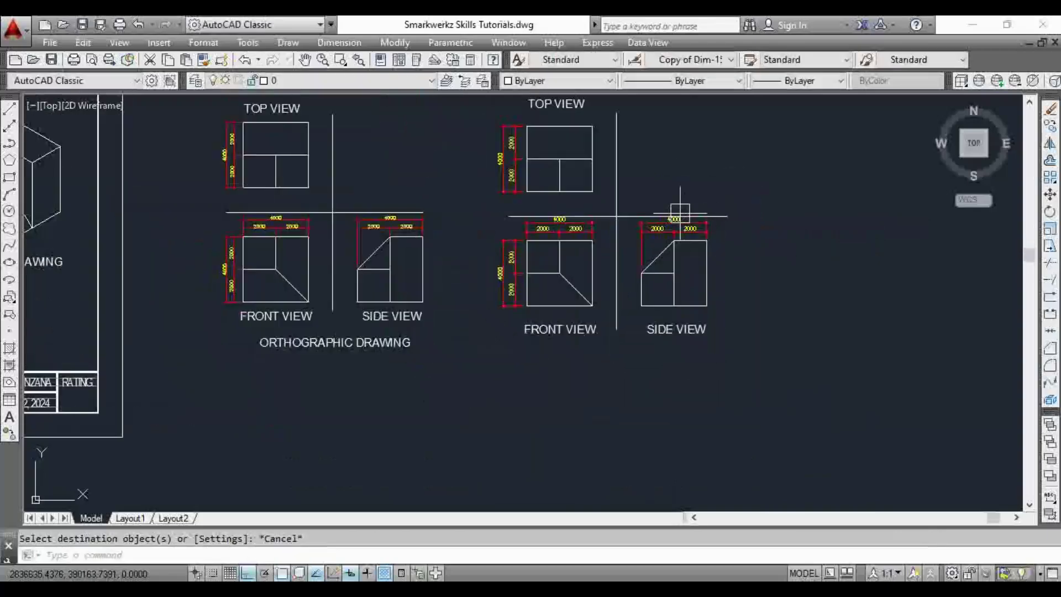
key(Escape)
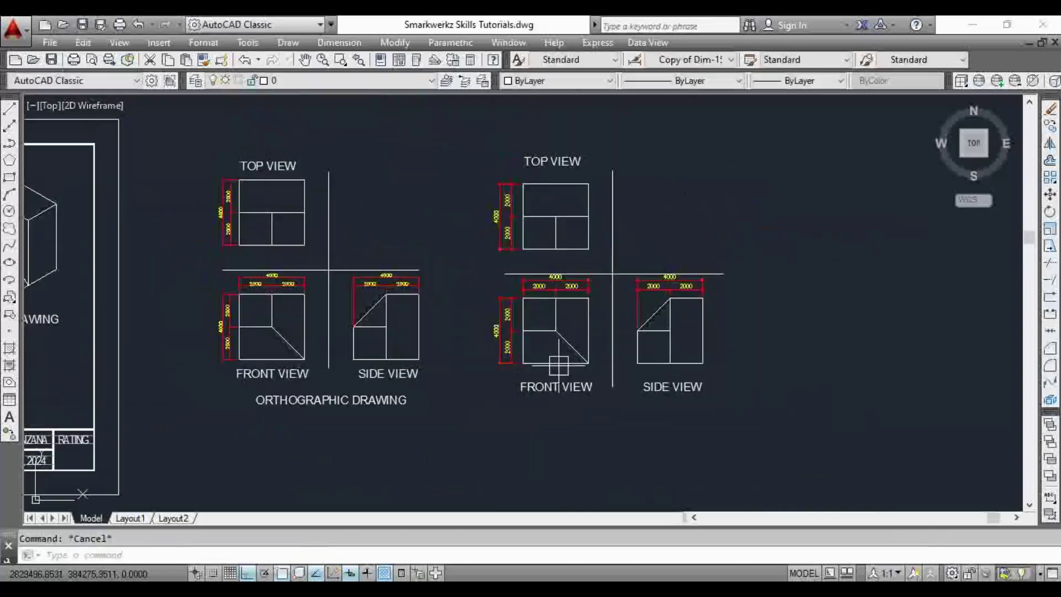
middle_drag(556, 362, 571, 288)
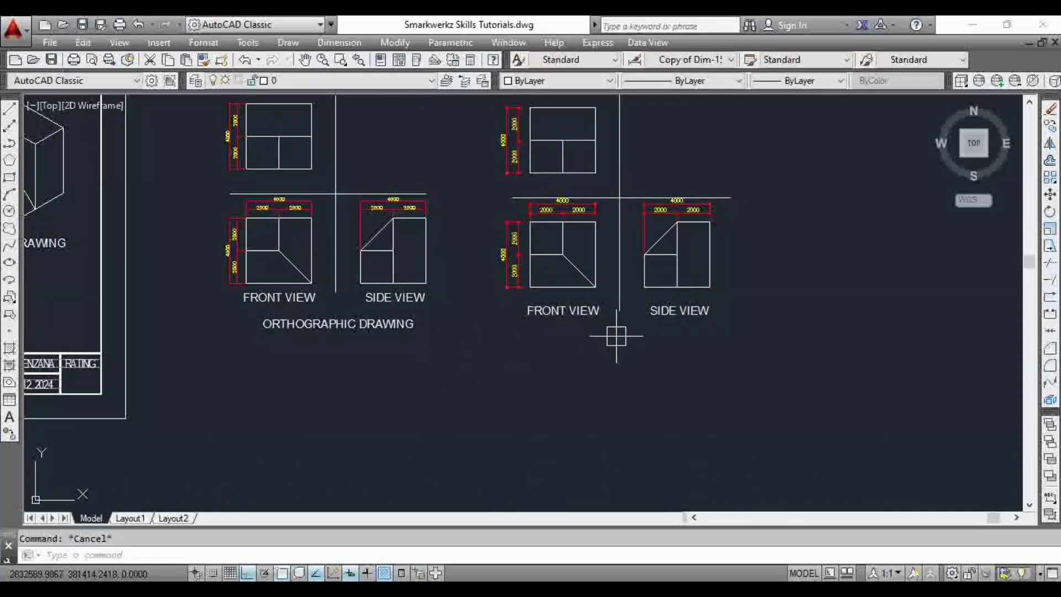
scroll(645, 321, up, 2)
click(699, 303)
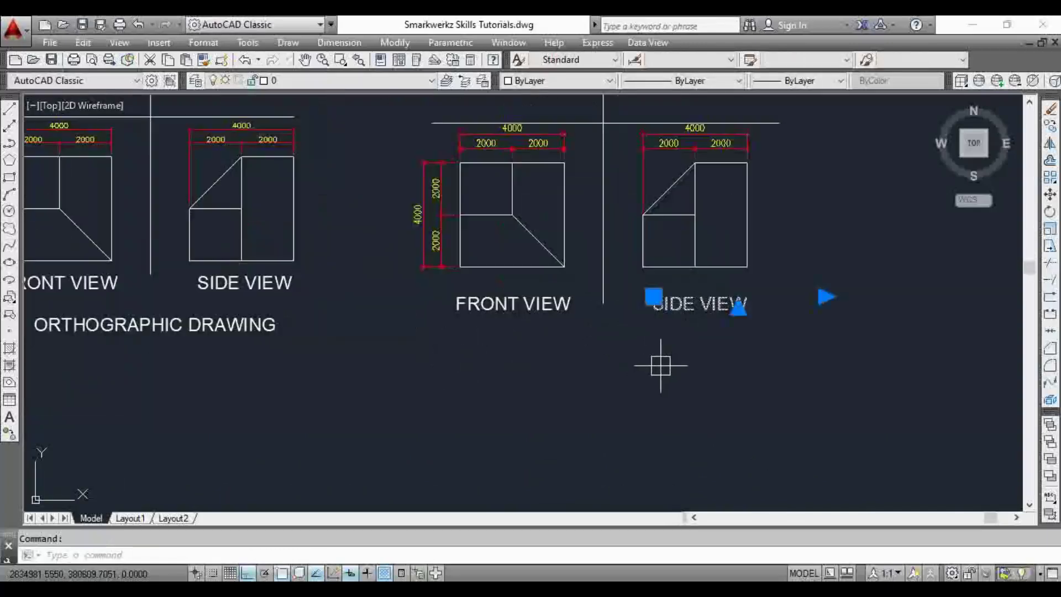
text(CO)
key(Return)
click(670, 351)
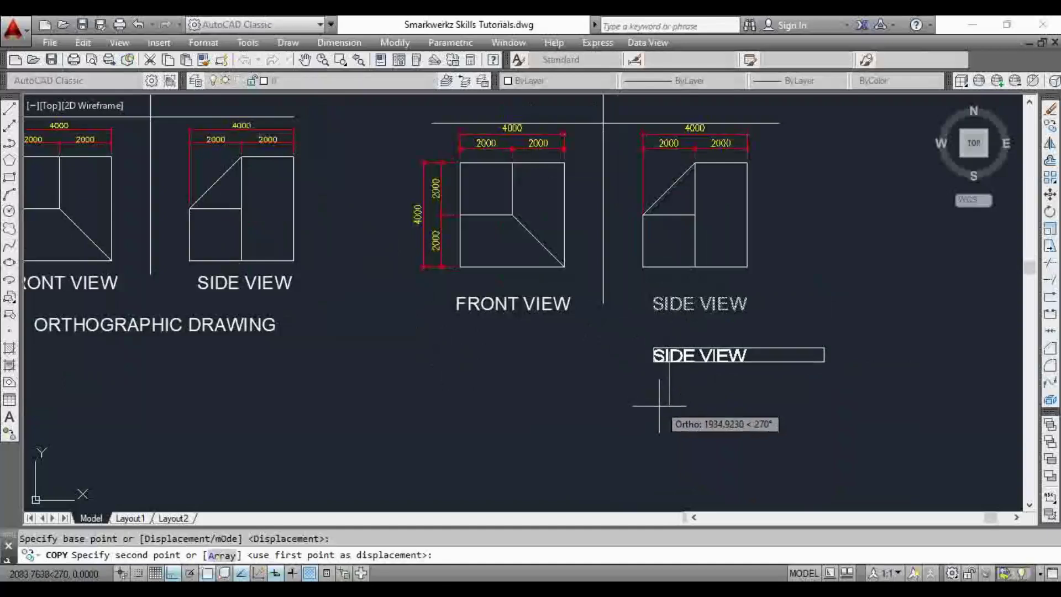
click(658, 406)
key(Escape)
Move the copied label horizontally to the space below and between the FRONT VIEW and SIDE VIEW labels
click(688, 362)
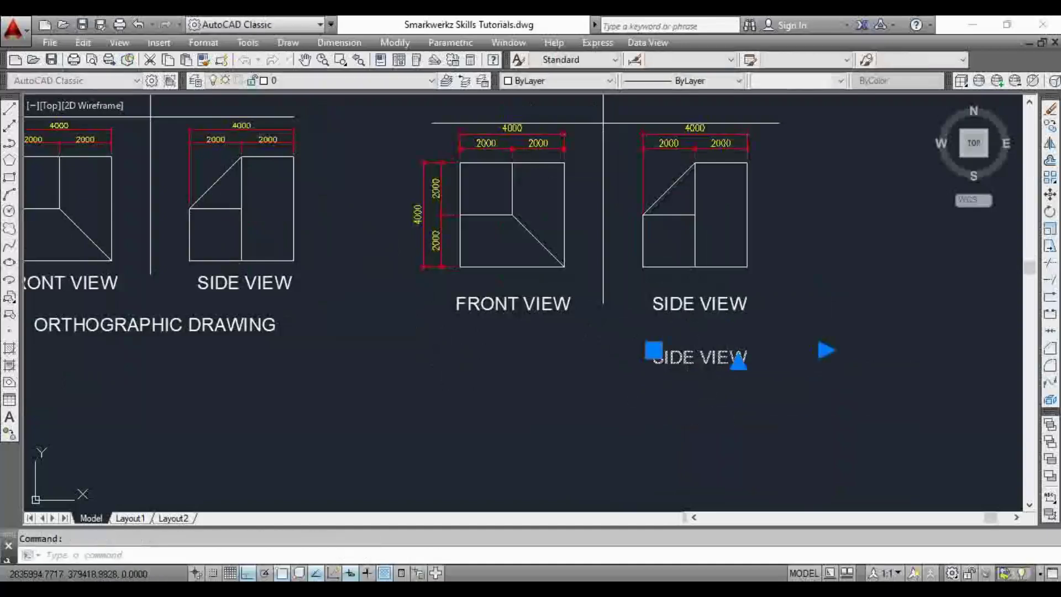
text(m)
key(Return)
click(698, 412)
click(609, 413)
Change the copied label's text to ORTHOGRAPHIC DRAWING
click(630, 353)
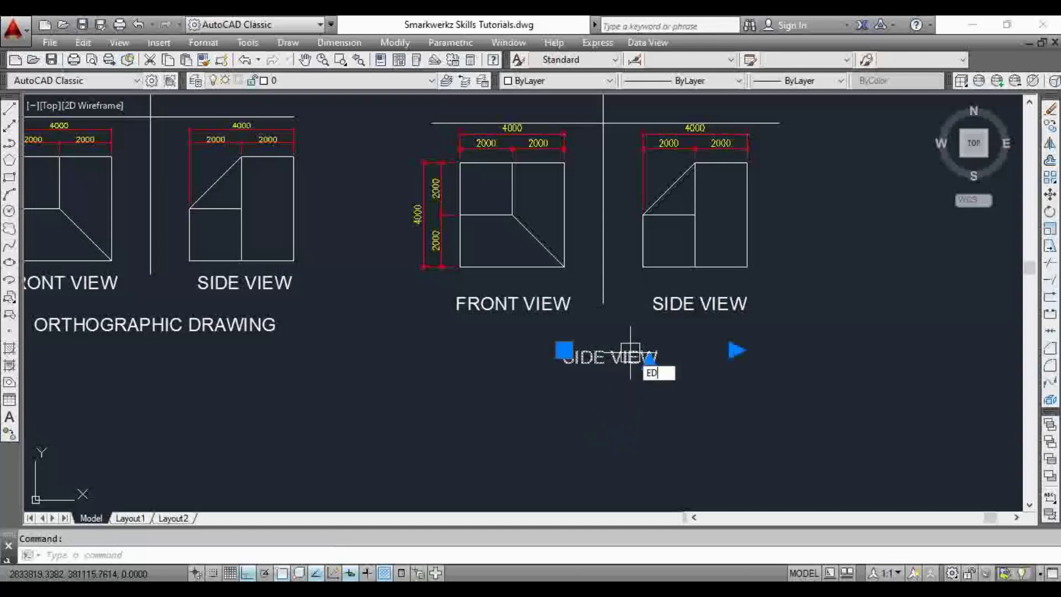
text(ED)
key(Return)
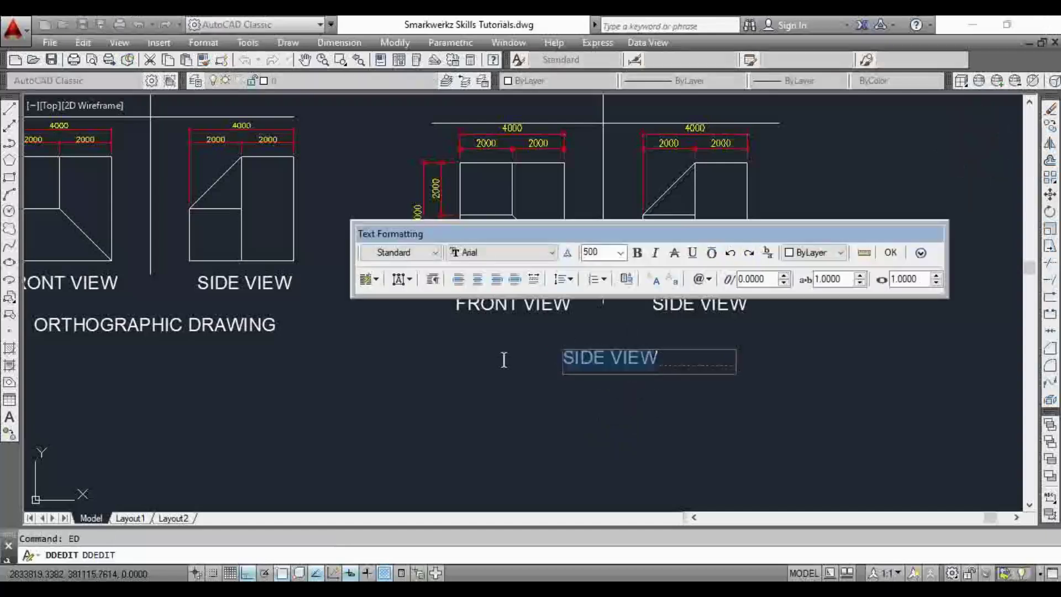
text(ORTH)
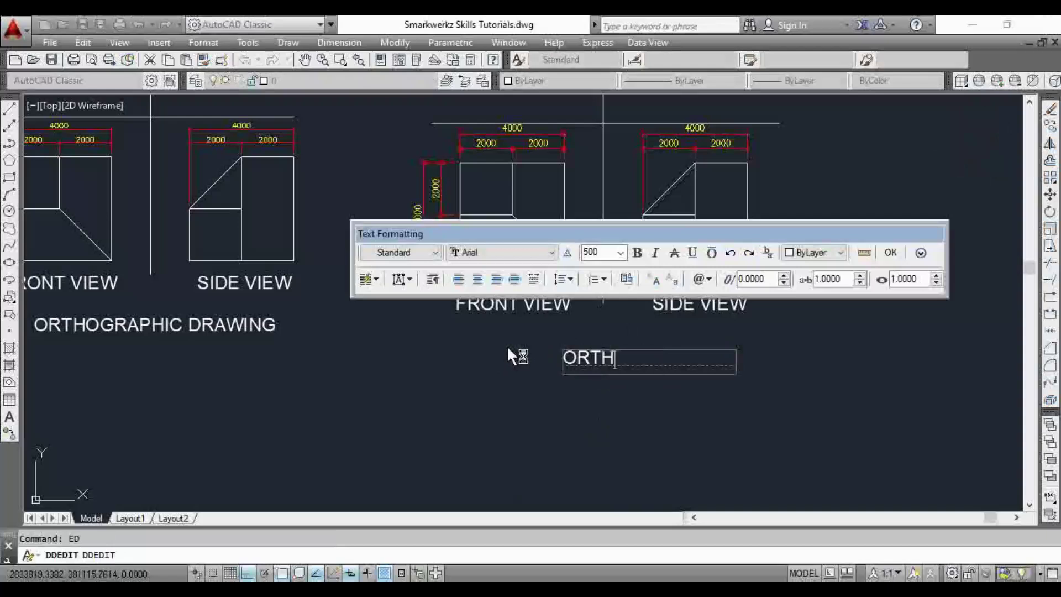
text(OGRAPHIC )
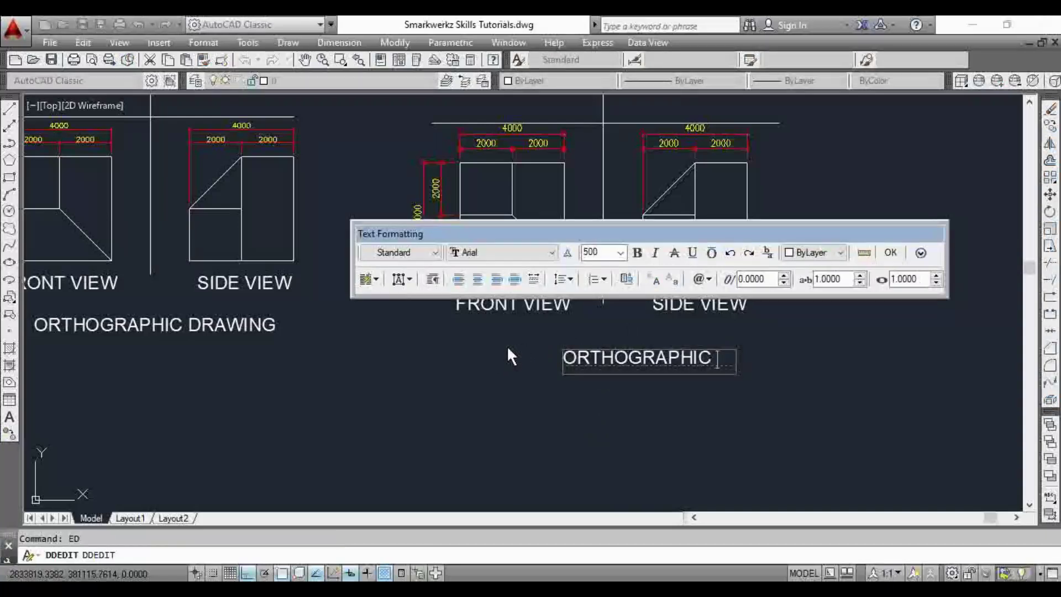
text(DRAWING)
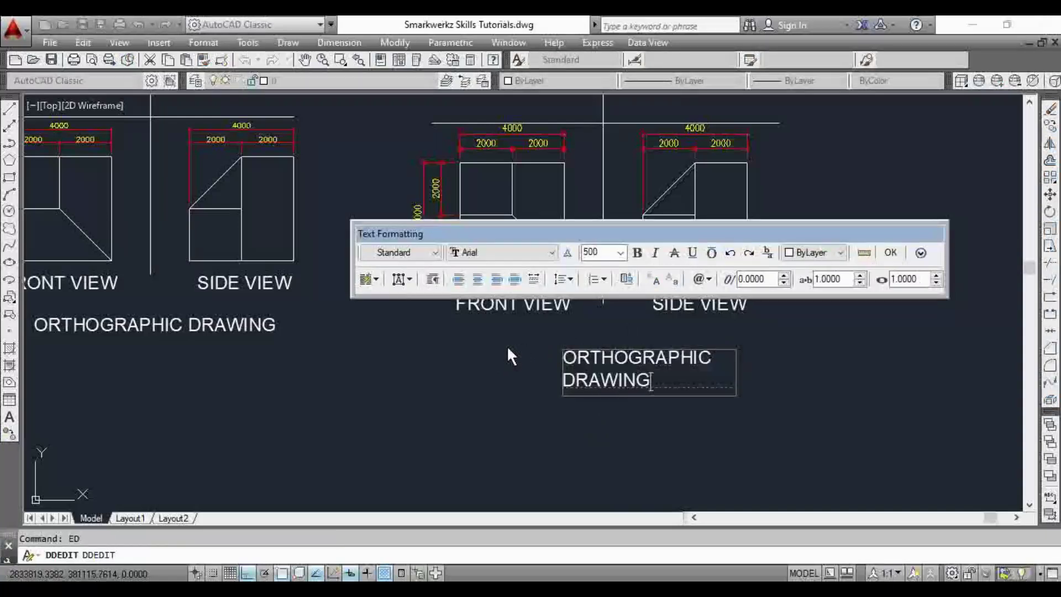
click(890, 252)
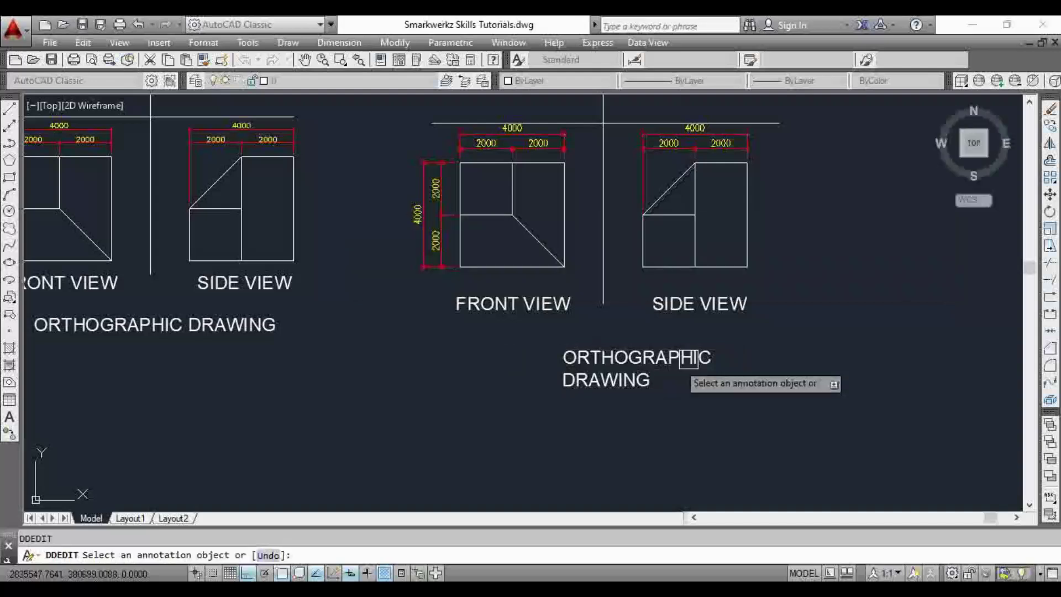
key(Escape)
Widen the new ORTHOGRAPHIC DRAWING title's text frame so that the title fits on a single line
click(639, 356)
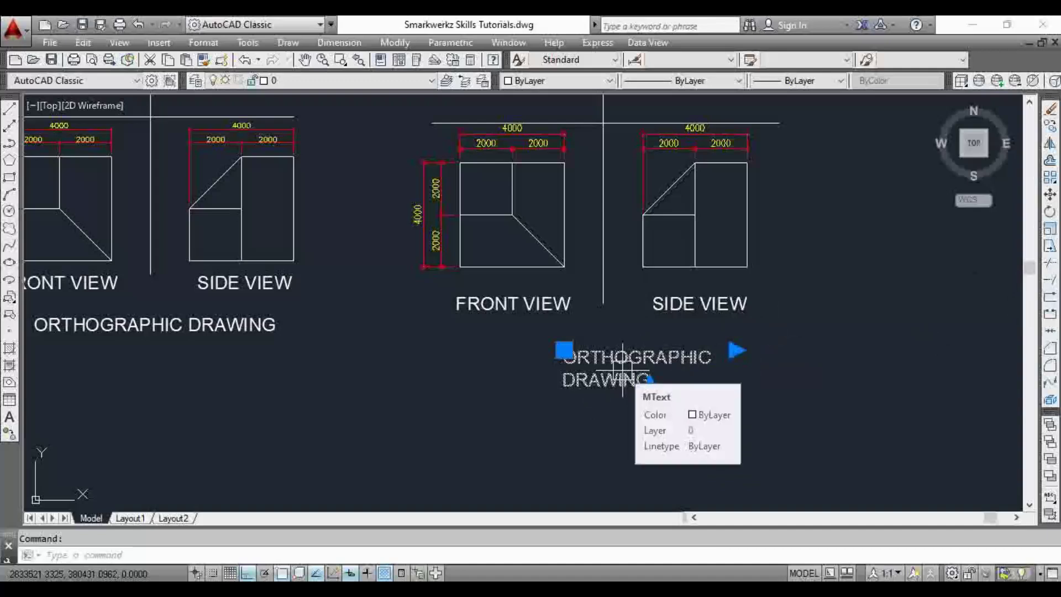
click(734, 349)
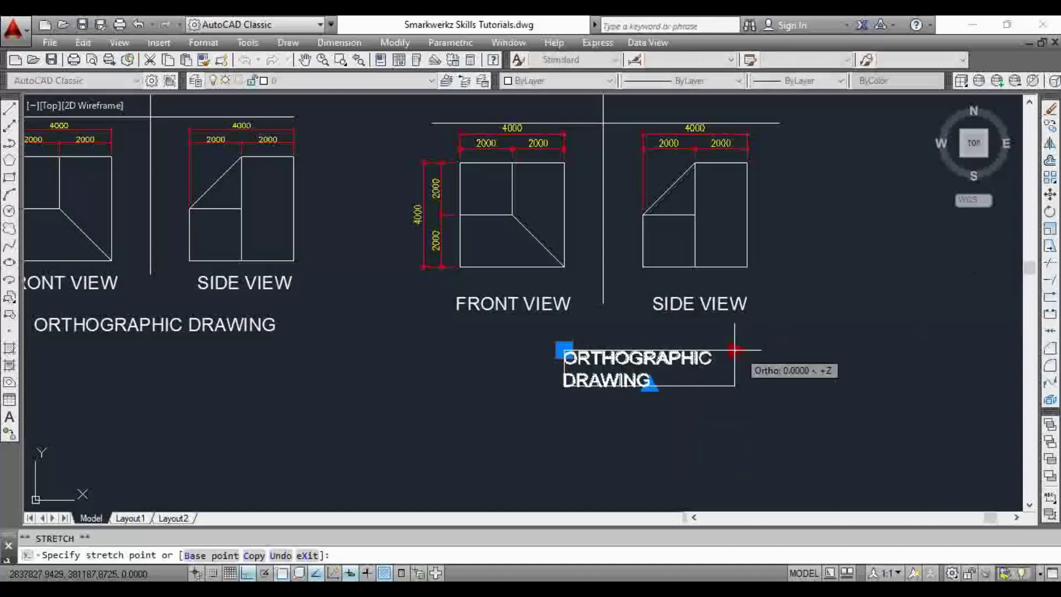
click(935, 339)
key(Escape)
Move the ORTHOGRAPHIC DRAWING title horizontally to the left, to below the FRONT VIEW and SIDE VIEW labels
click(705, 353)
text(M)
key(Return)
click(701, 425)
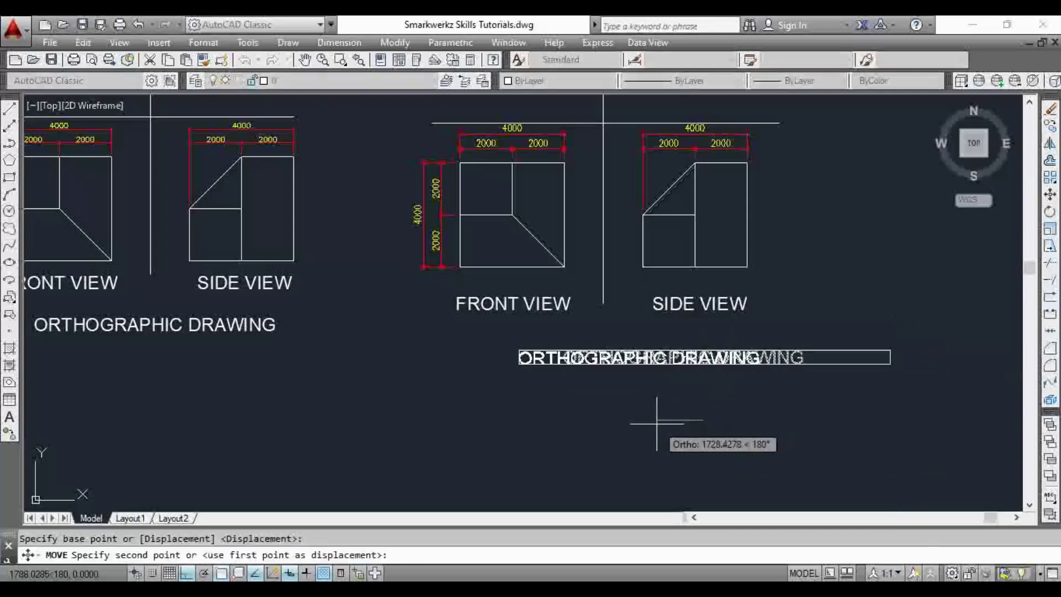
click(642, 424)
scroll(645, 355, down, 2)
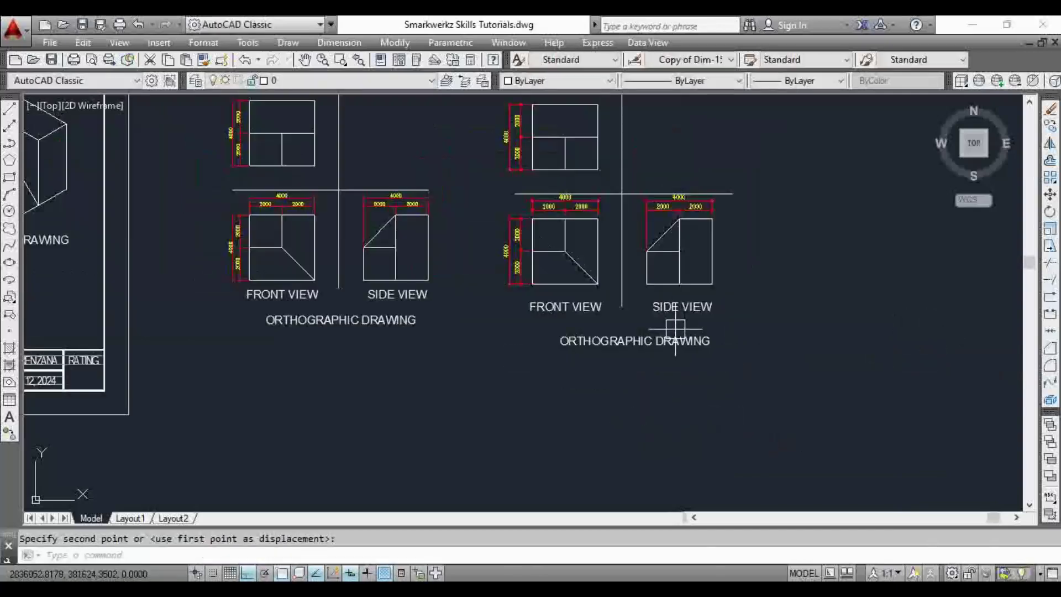
Shift the title slightly farther left to centre it beneath the front and side views
scroll(645, 355, up, 2)
click(641, 335)
text(m)
key(Return)
click(629, 366)
scroll(624, 349, down, 2)
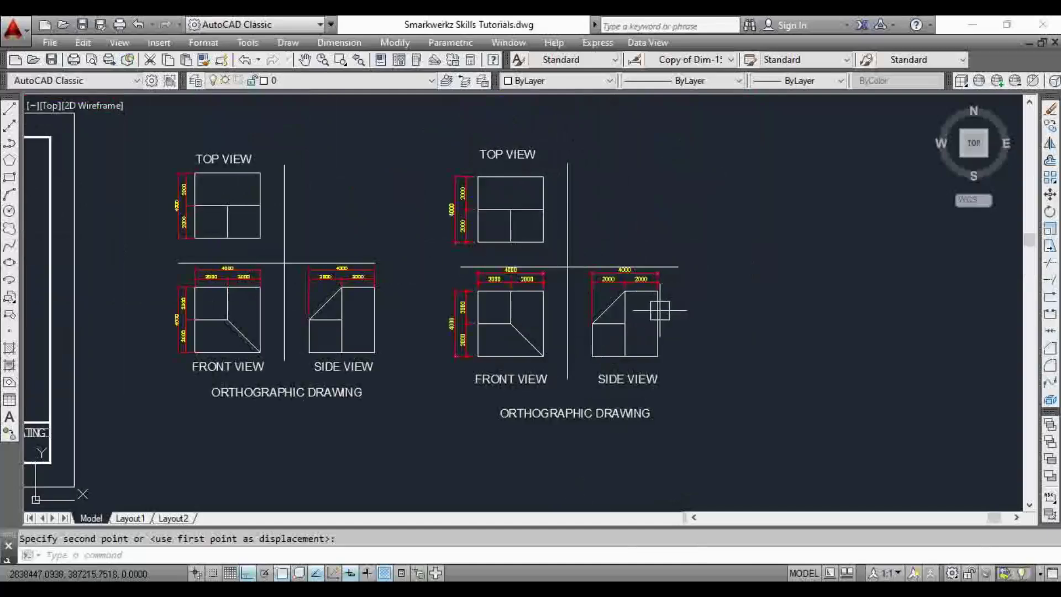
Examine the reference isometric drawing and compare its shape with the redrawn orthographic views
scroll(486, 310, down, 3)
scroll(225, 273, up, 5)
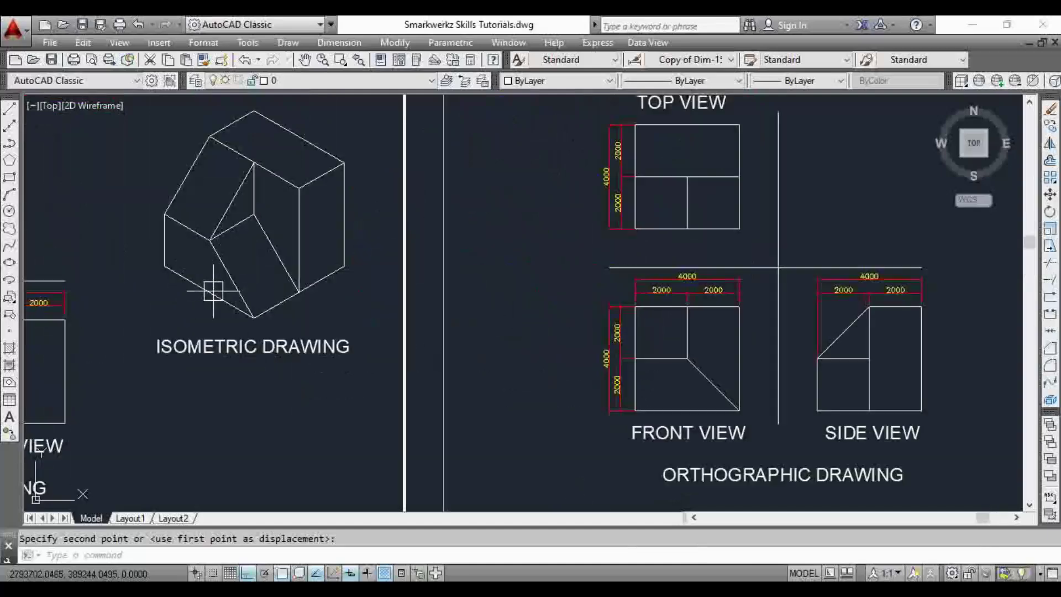
scroll(236, 312, down, 5)
scroll(443, 332, up, 5)
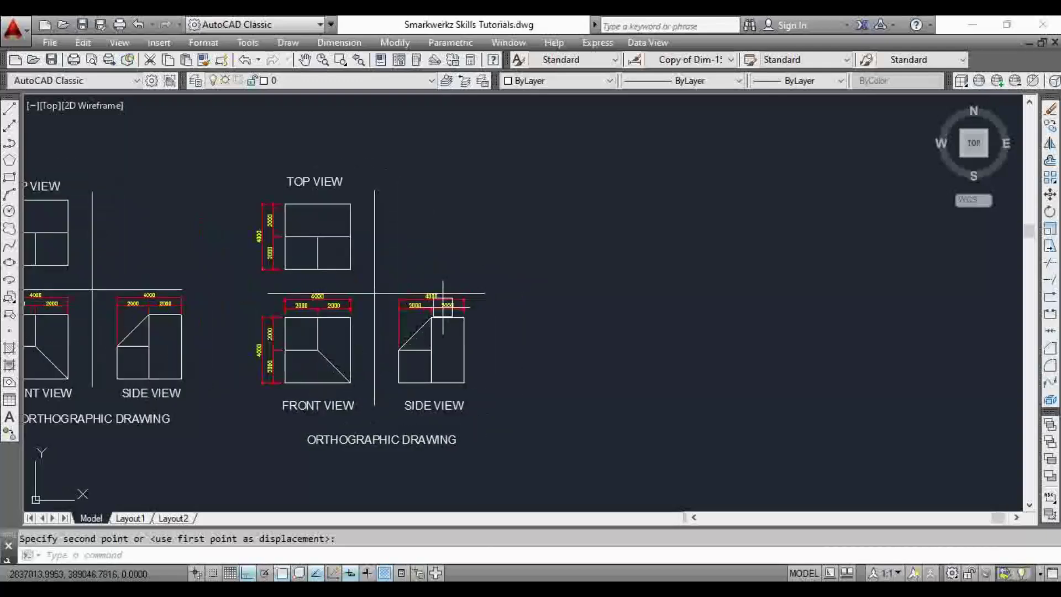
scroll(256, 218, up, 4)
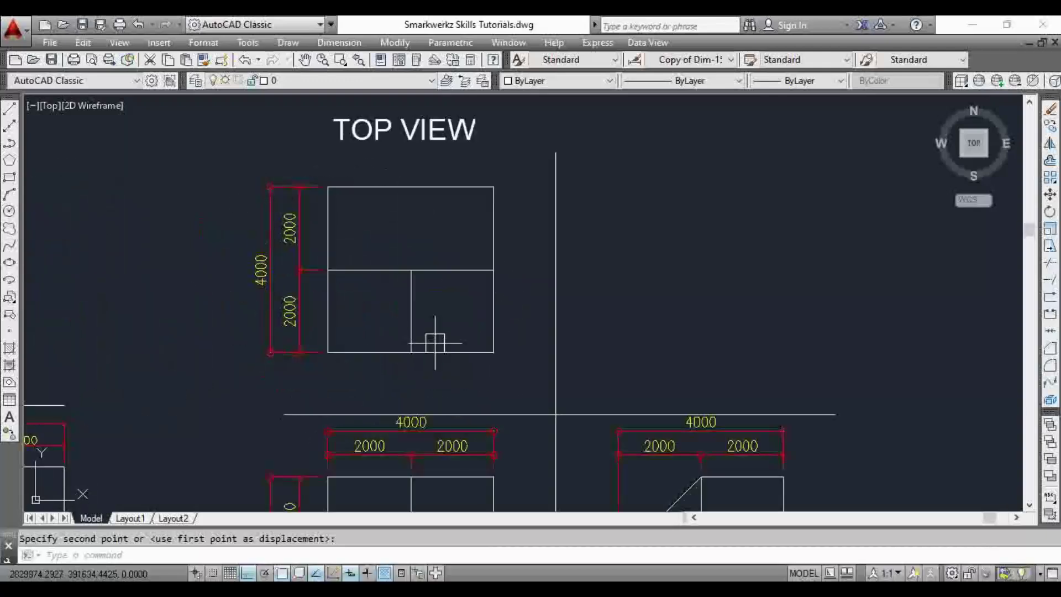
scroll(445, 267, down, 2)
middle_drag(694, 293, 573, 315)
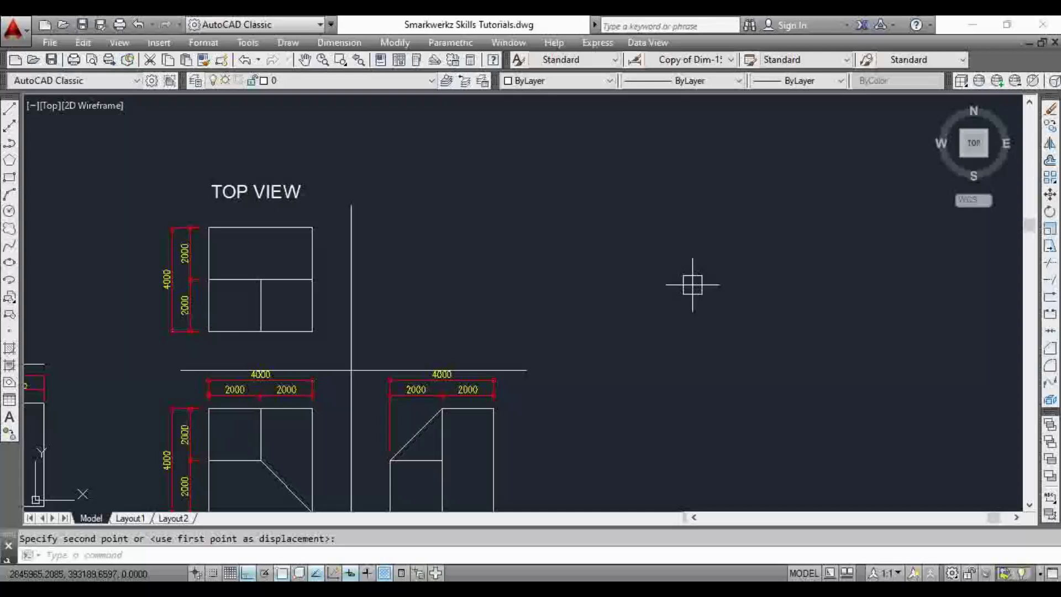
scroll(635, 229, down, 3)
scroll(654, 263, up, 1)
key(Escape)
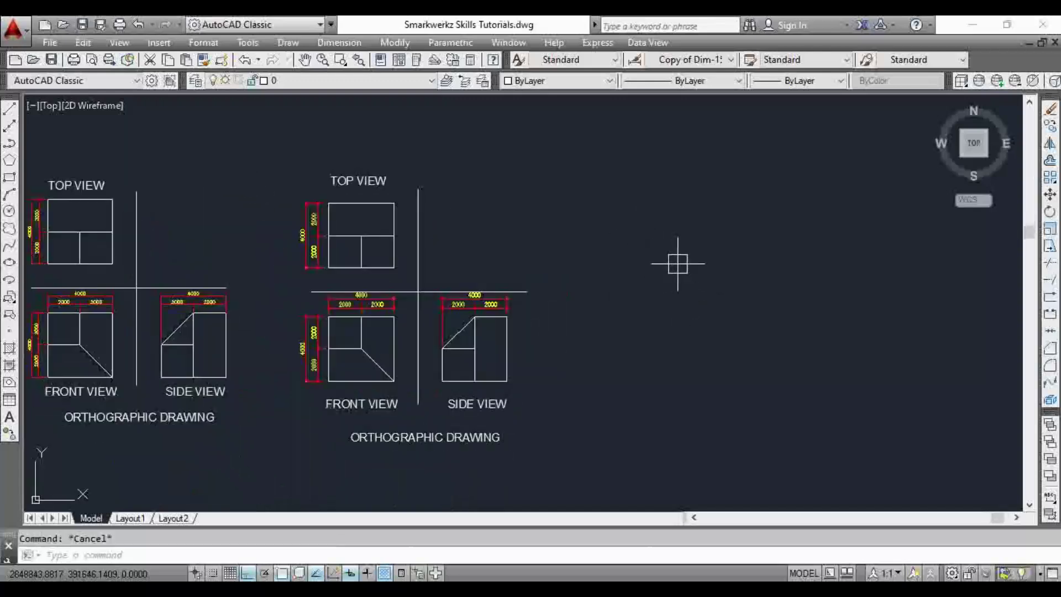
Draw a vertical line 4000 units long in the empty space to the right of the new orthographic views
text(L)
key(Return)
click(671, 307)
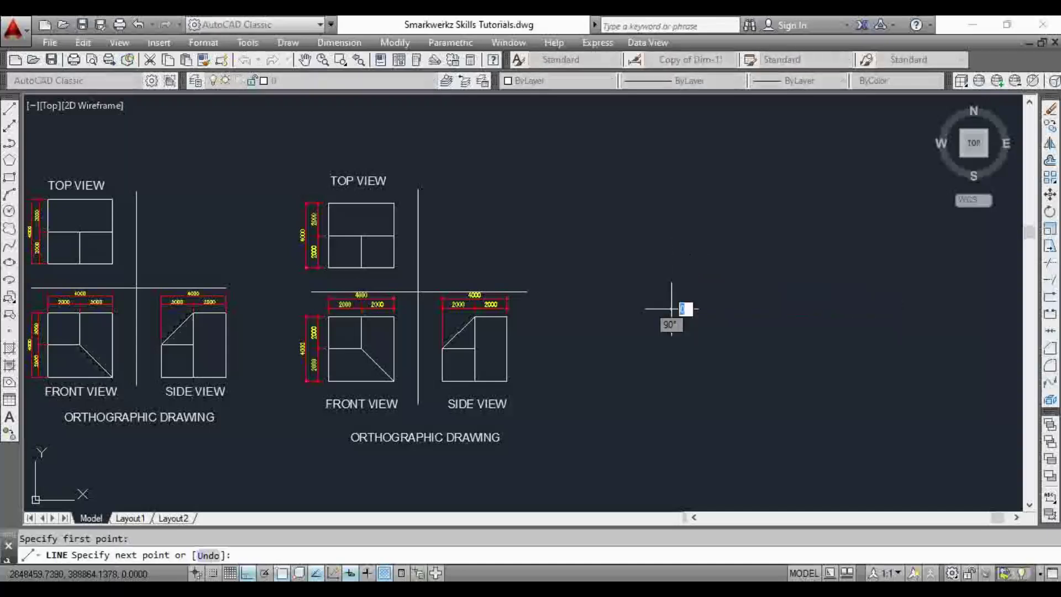
text(4)
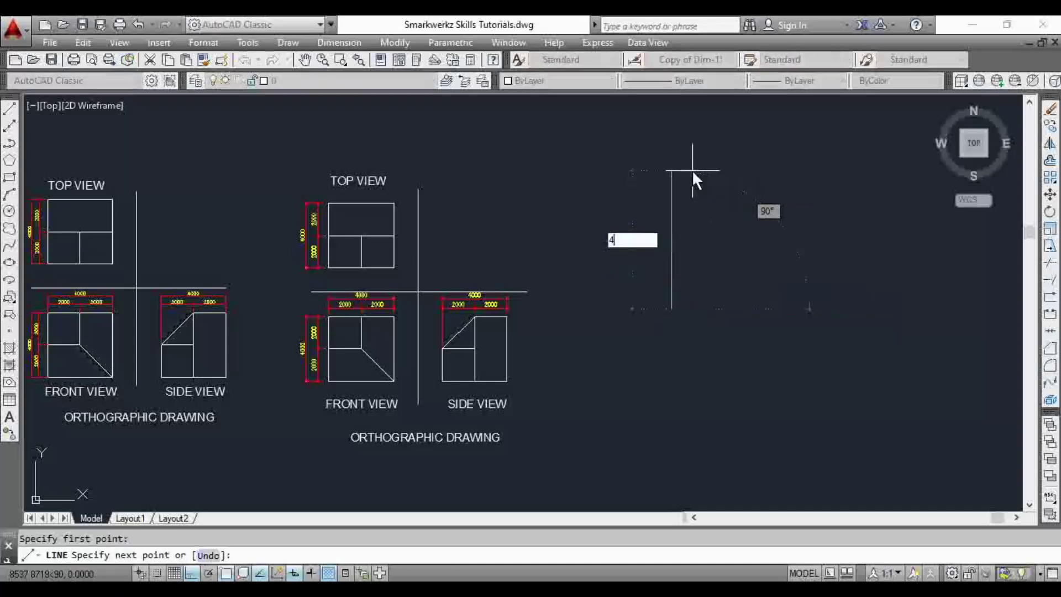
text(000)
key(Return)
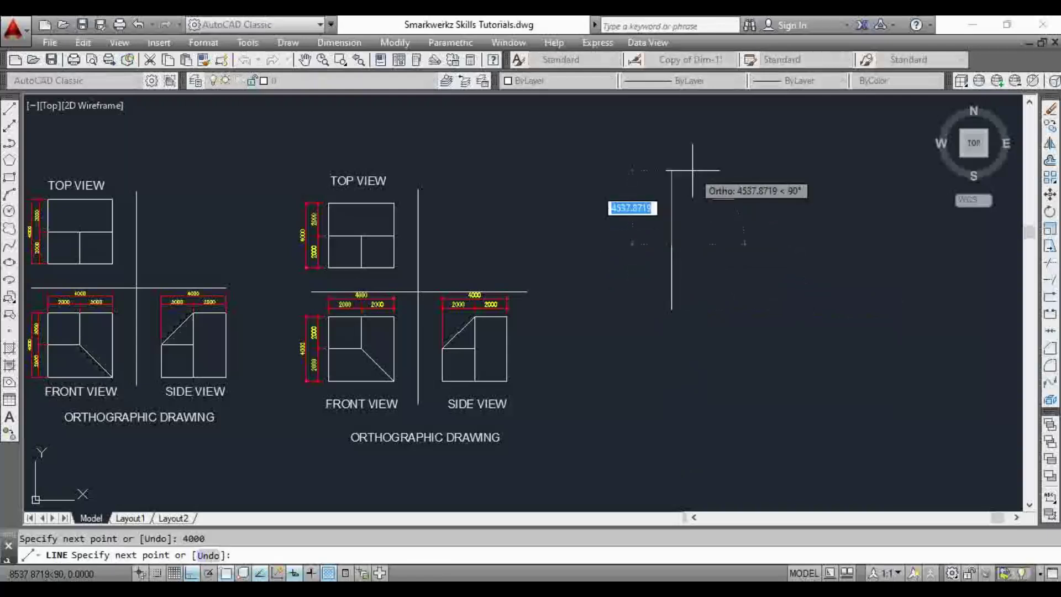
key(Escape)
Draw a 4000-unit line at 30 degrees from the lower end of the vertical line, rising to the right
scroll(682, 281, up, 3)
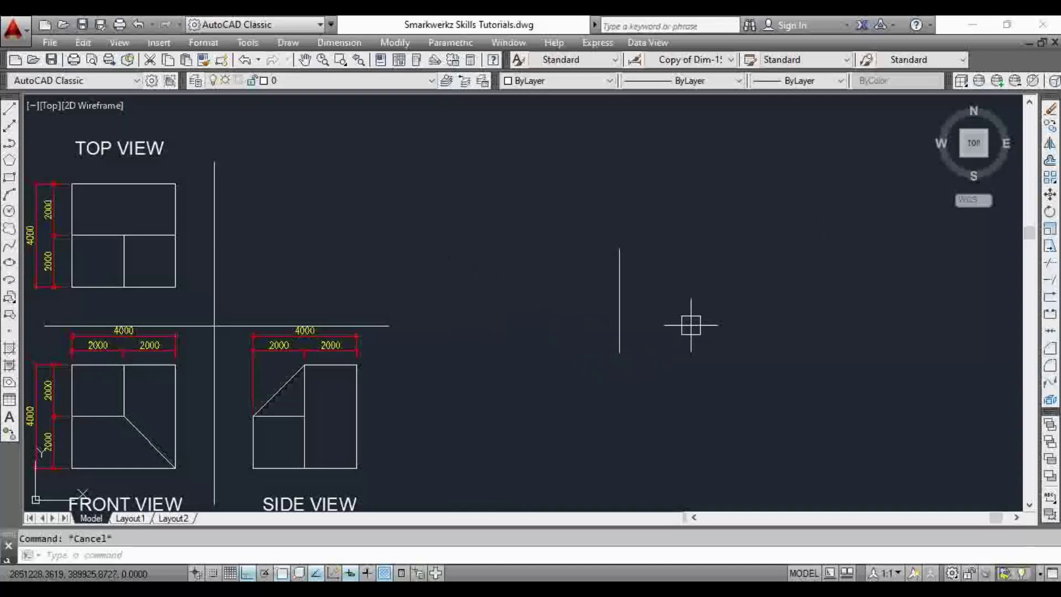
middle_drag(691, 325, 643, 324)
key(Return)
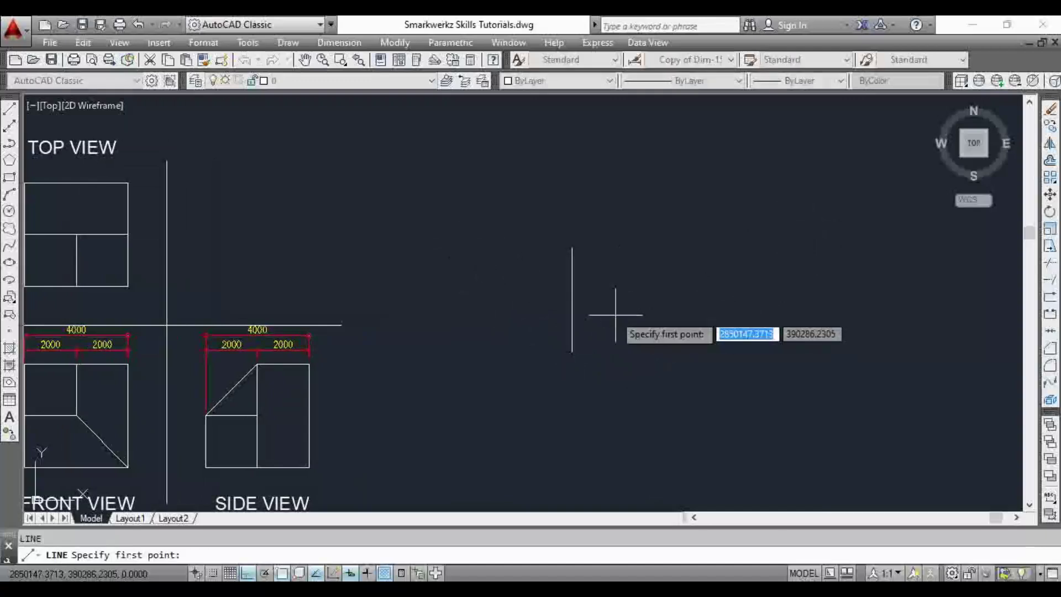
click(572, 351)
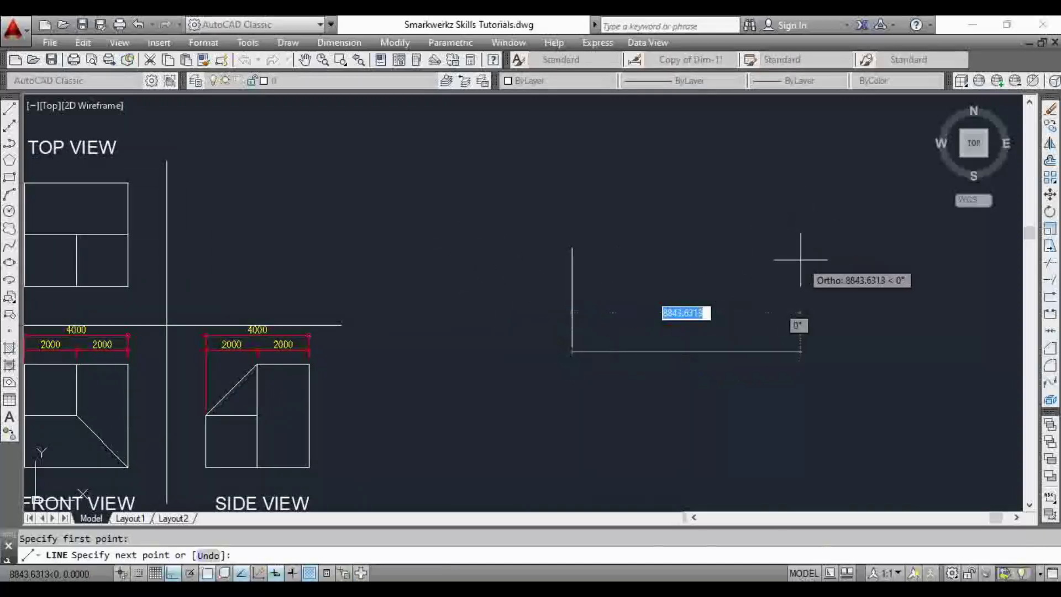
key(F8)
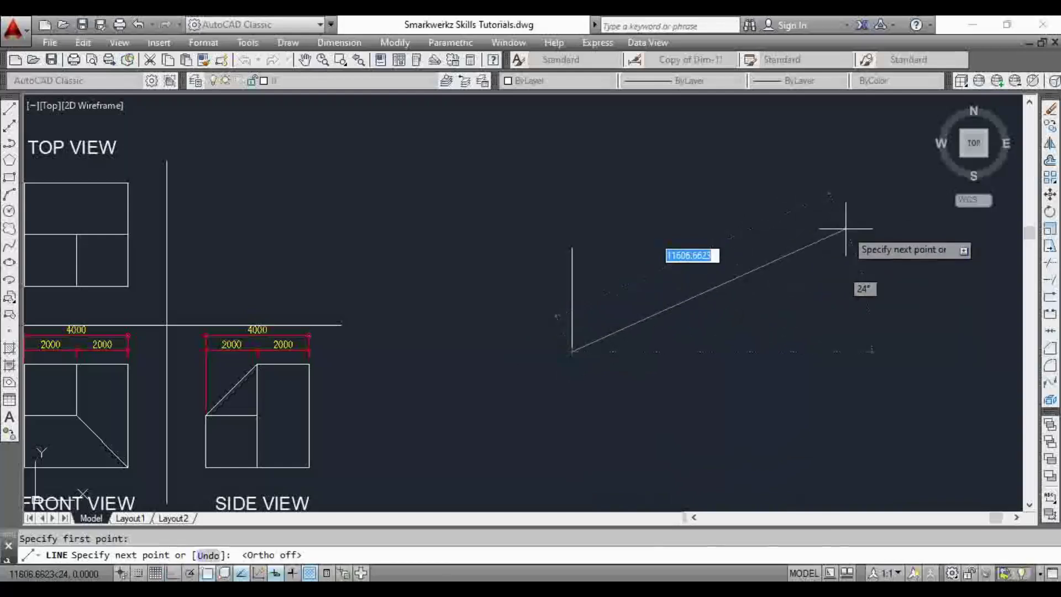
key(F8)
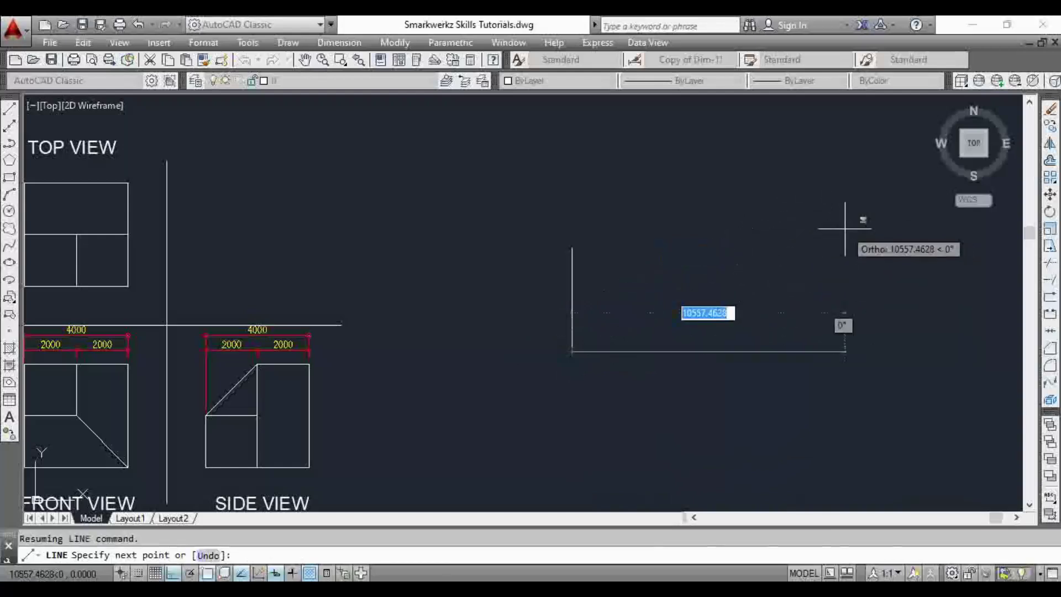
text(<)
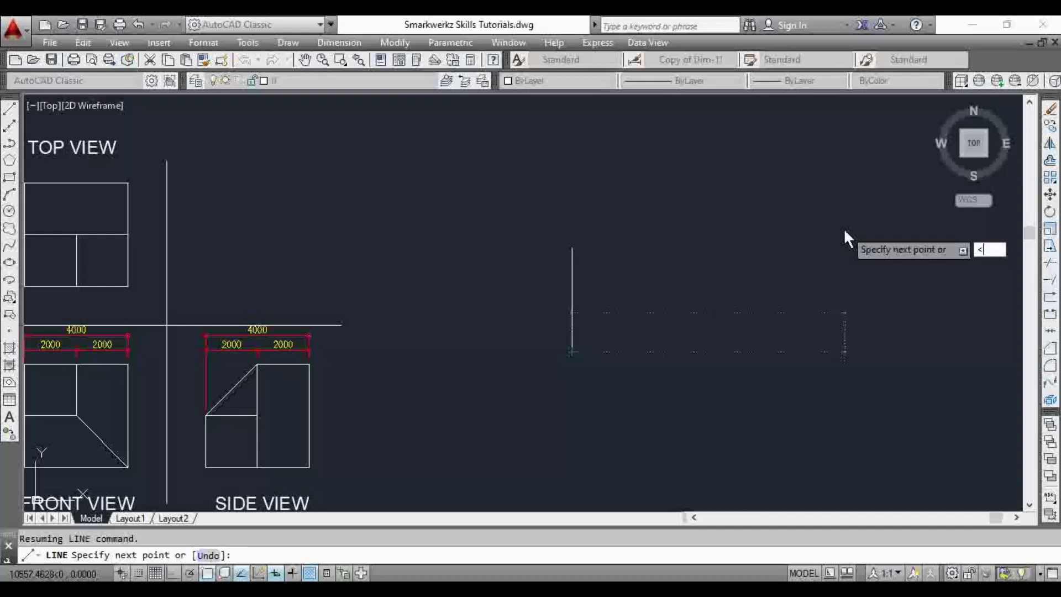
text(30)
key(Return)
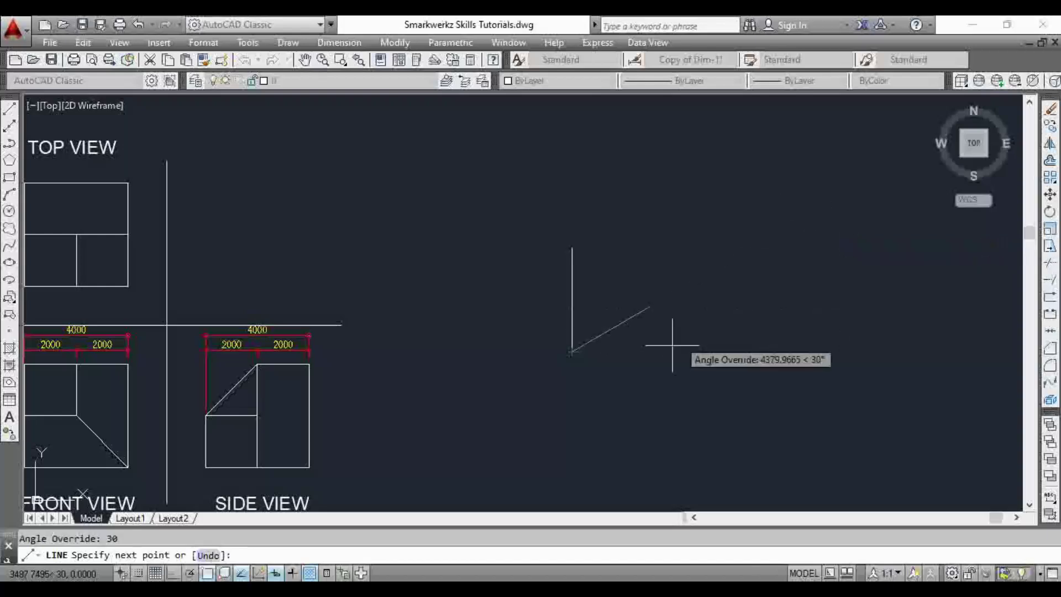
middle_drag(797, 244, 649, 330)
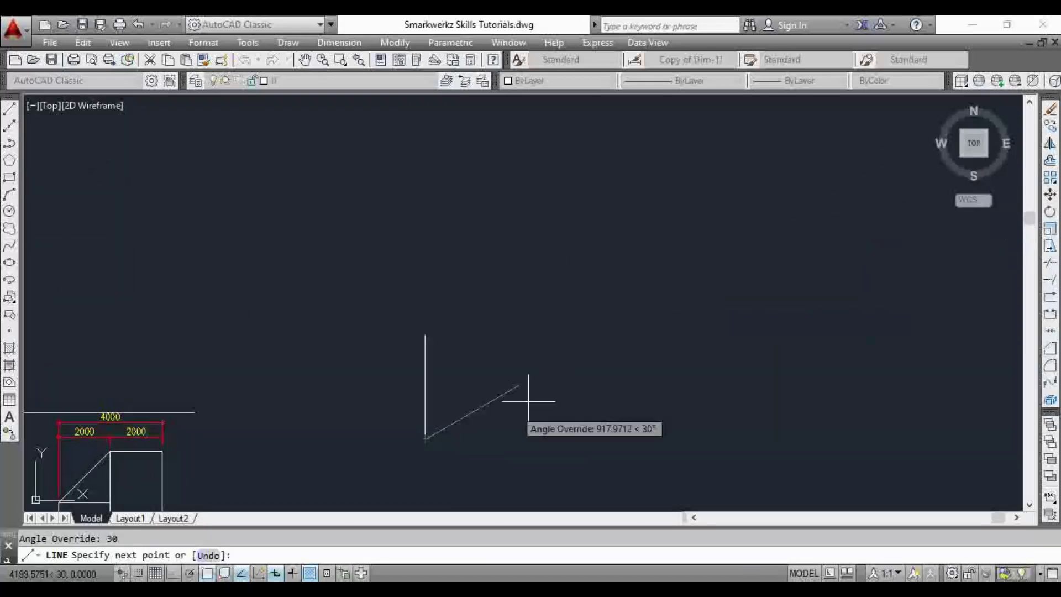
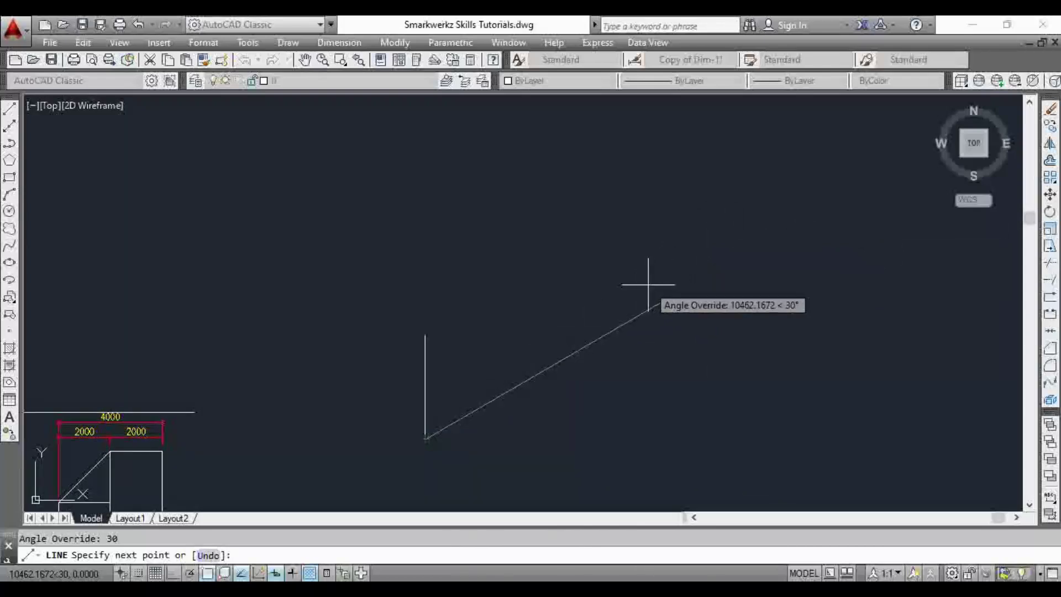
text(4000)
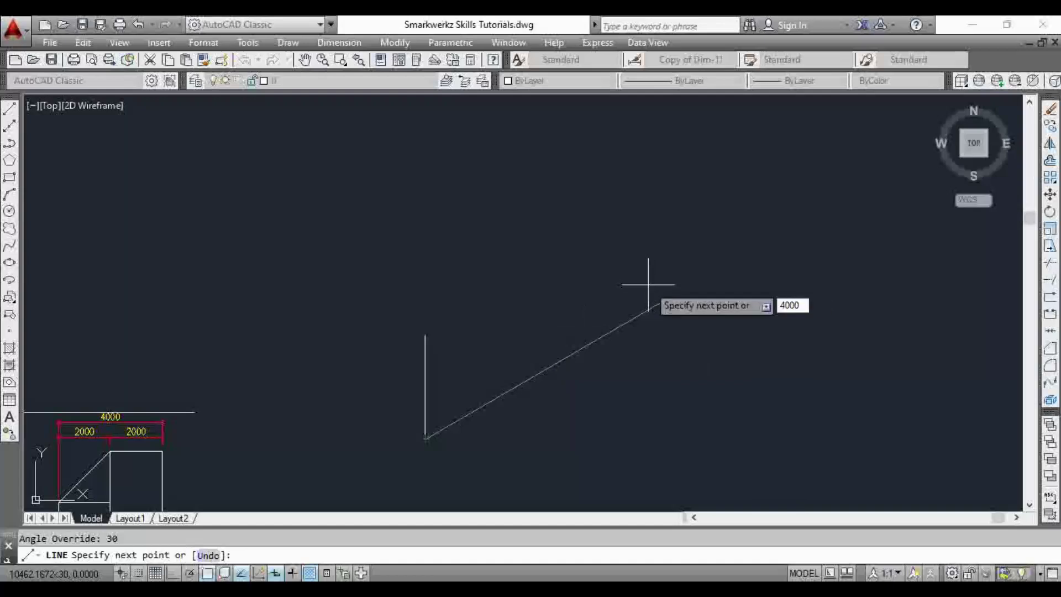
key(Return)
key(Escape)
Mirror the 30-degree line about the vertical line, keeping the source line
scroll(509, 433, up, 2)
middle_drag(468, 450, 654, 348)
click(652, 291)
key(Escape)
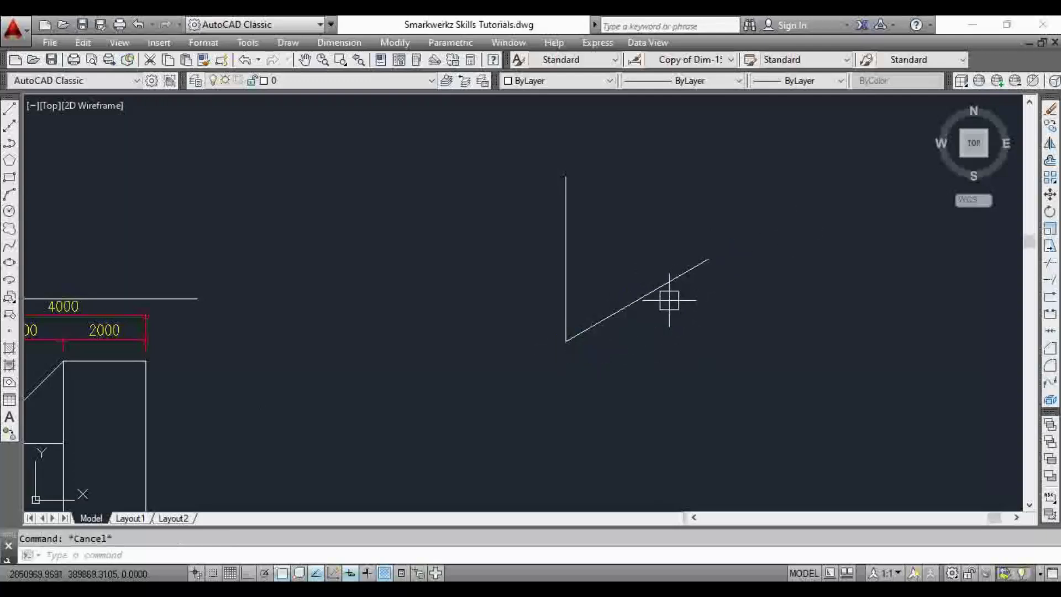
middle_drag(658, 313, 675, 350)
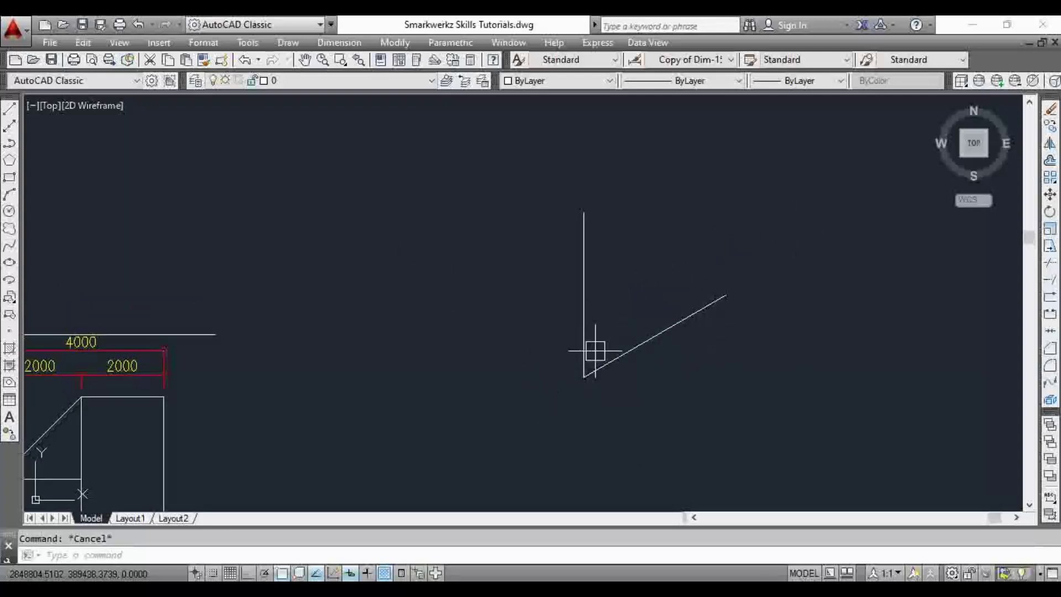
click(634, 341)
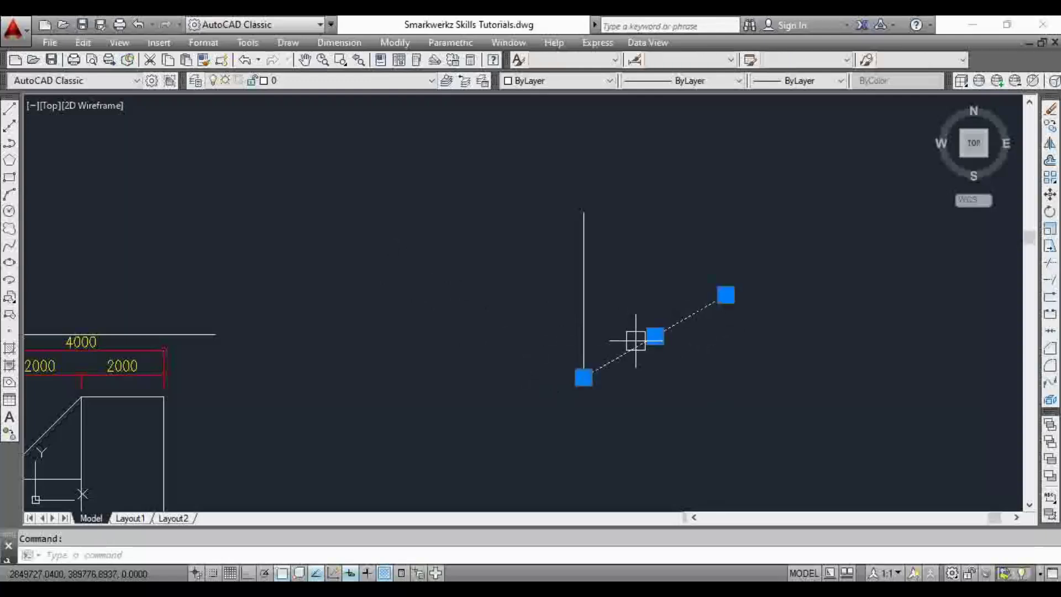
key(Return)
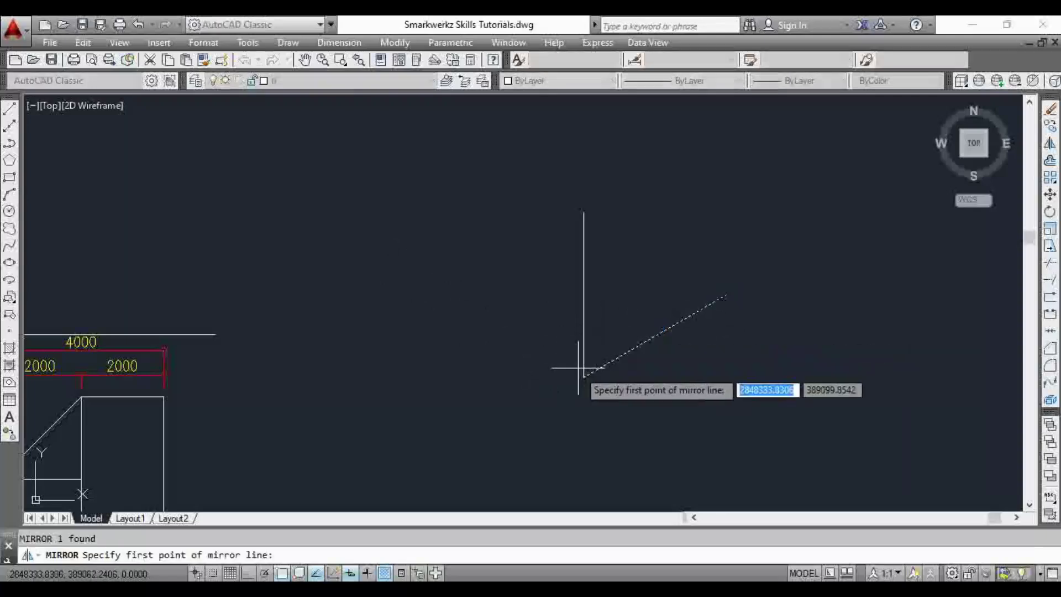
click(583, 377)
key(F8)
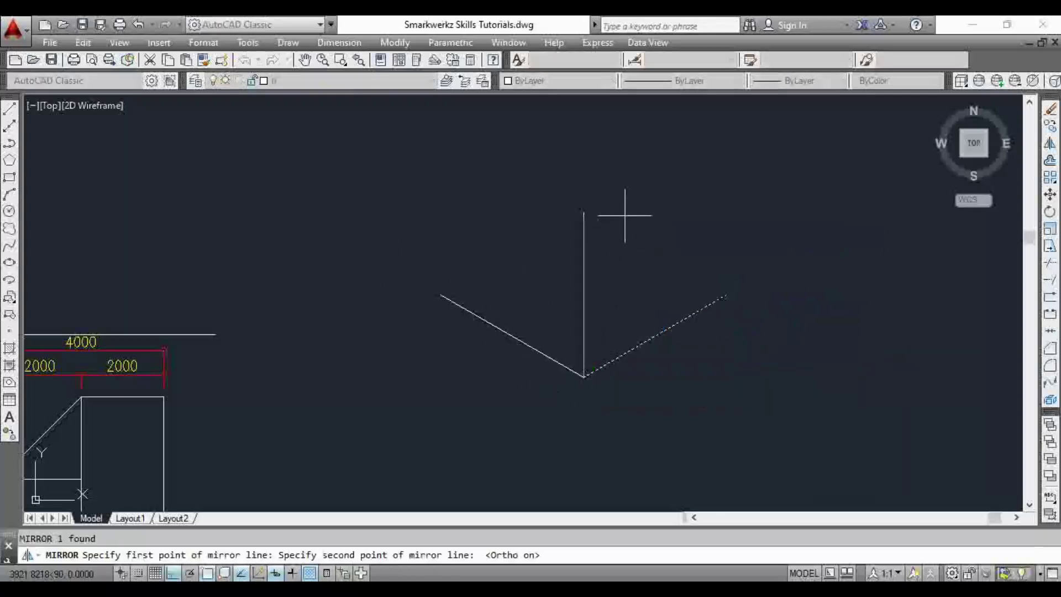
click(611, 156)
key(Return)
Copy both inclined base lines from the lower end to the upper end of the vertical line
scroll(586, 287, down, 5)
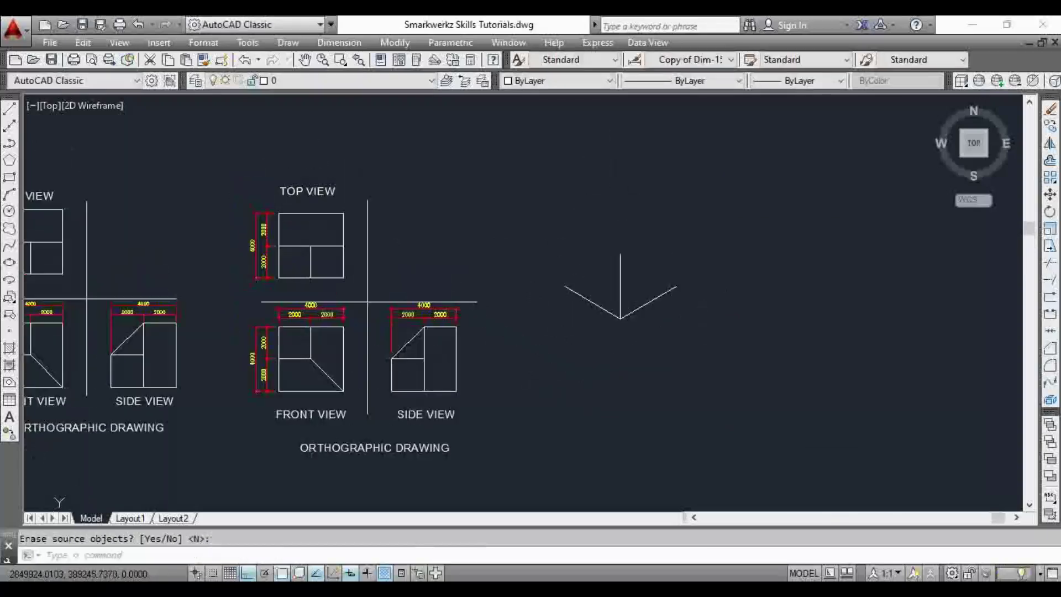
scroll(615, 277, up, 5)
click(575, 272)
click(518, 347)
click(692, 348)
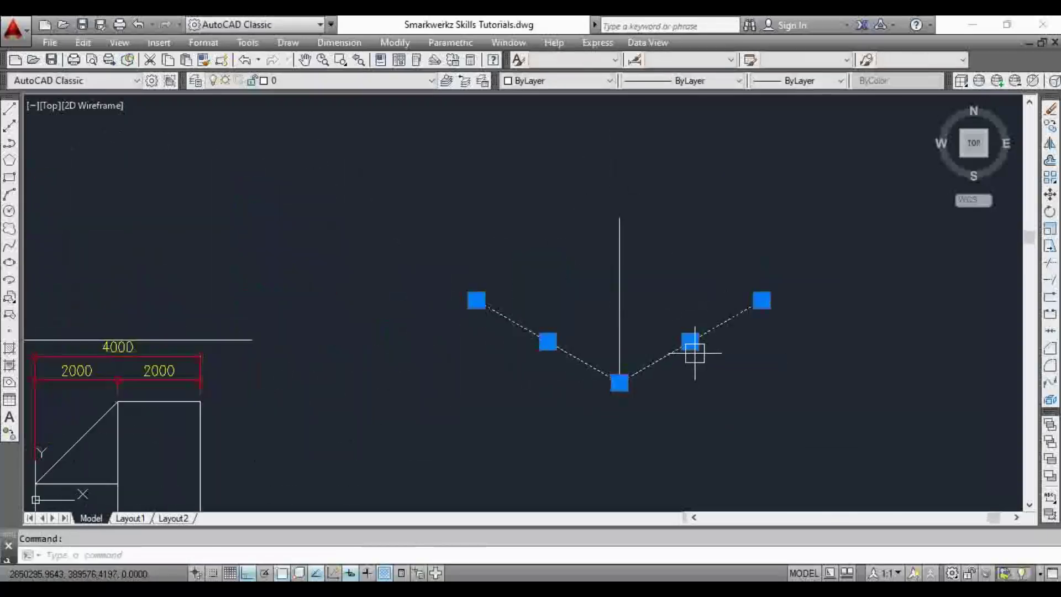
text(co)
key(Return)
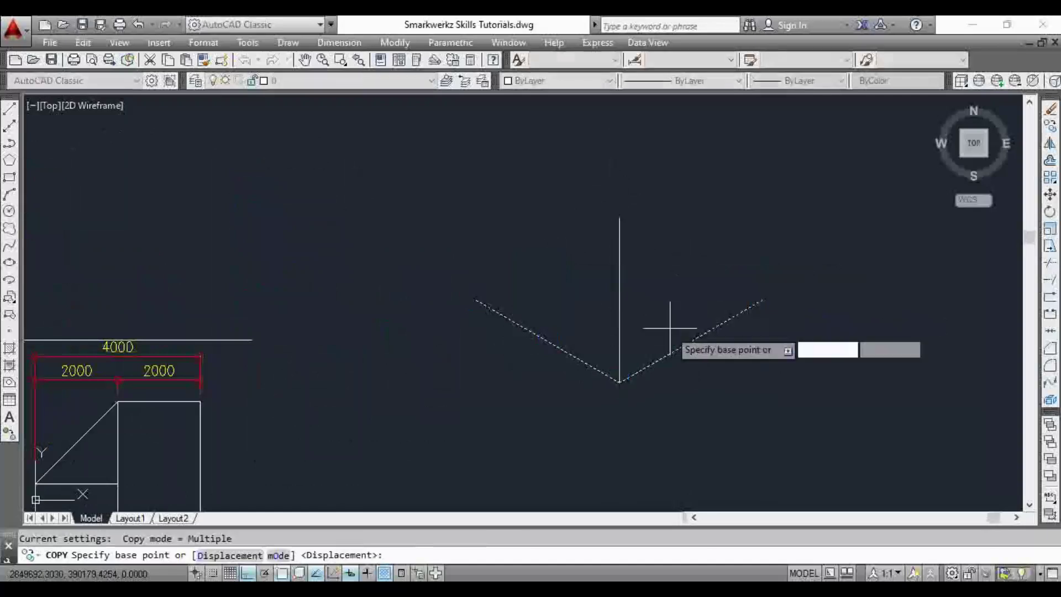
click(619, 381)
click(619, 218)
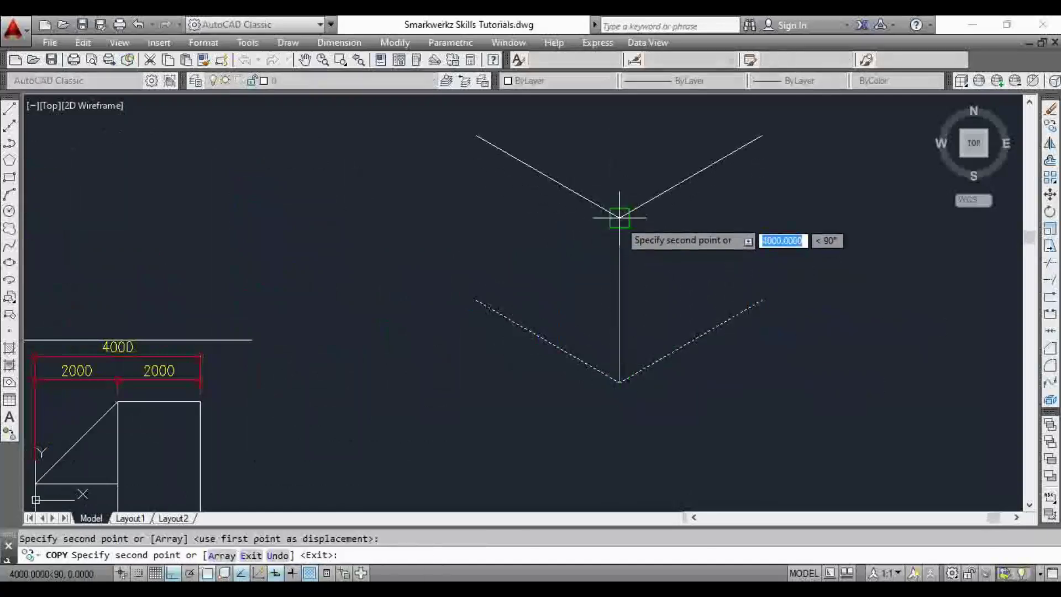
middle_drag(619, 217, 622, 270)
key(Escape)
Draw the left and right vertical edges joining the outer ends of the upper and lower inclined lines
scroll(508, 277, down, 2)
text(l)
key(Return)
click(491, 219)
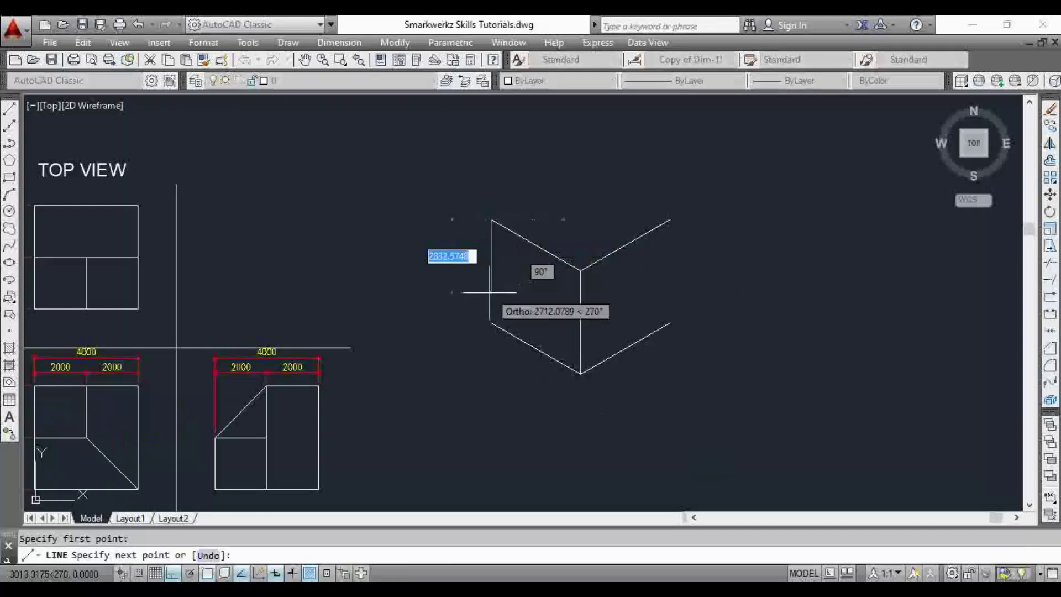
click(491, 323)
key(Escape)
key(Return)
click(670, 220)
click(670, 324)
key(Escape)
Copy the upper right inclined edge from the front corner to the left vertical edge's upper end
middle_drag(636, 302, 651, 330)
click(647, 315)
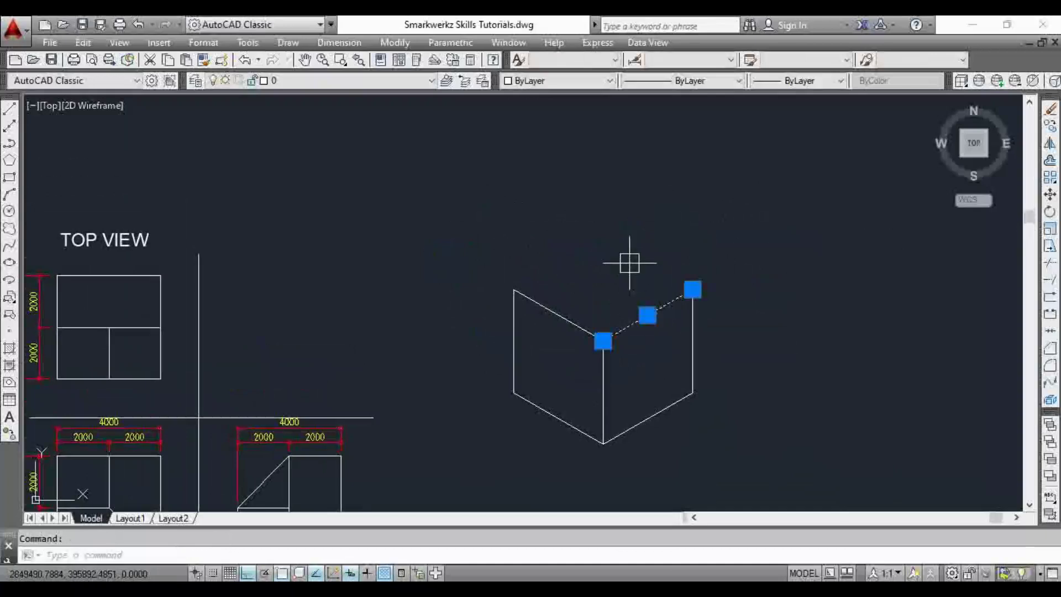
text(co)
key(Return)
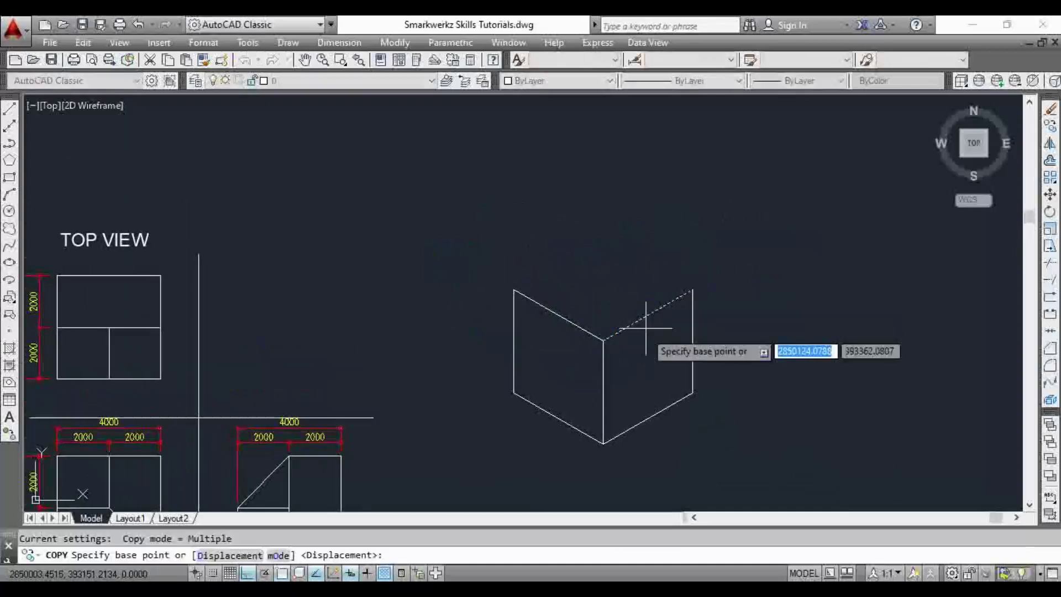
click(603, 340)
click(513, 290)
key(Escape)
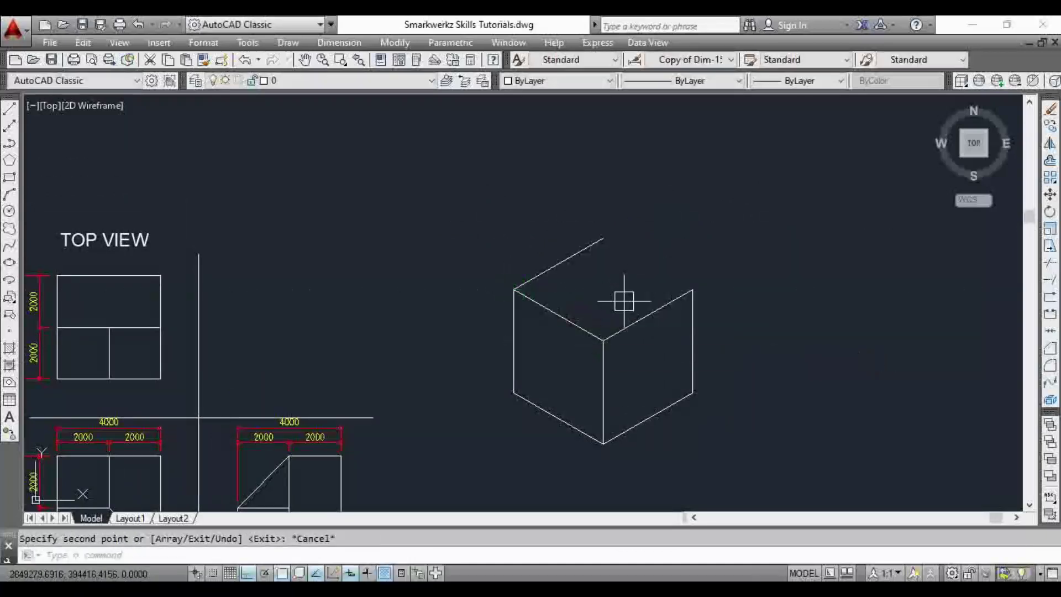
Copy the upper left inclined edge from the front corner to the right vertical edge's upper end, closing the cube's top face
click(557, 315)
text(co)
key(Return)
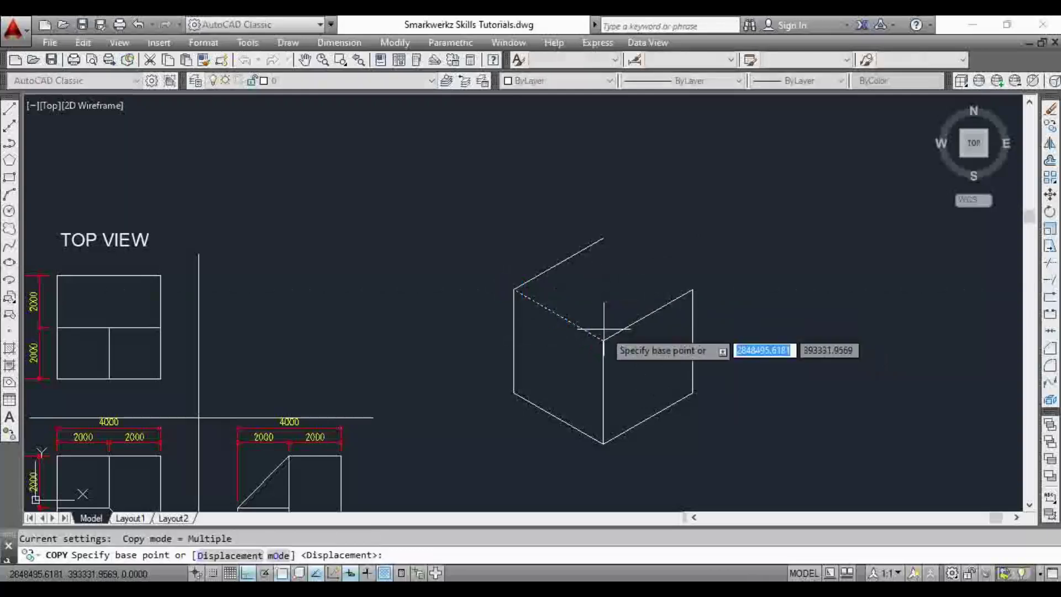
click(603, 340)
click(692, 288)
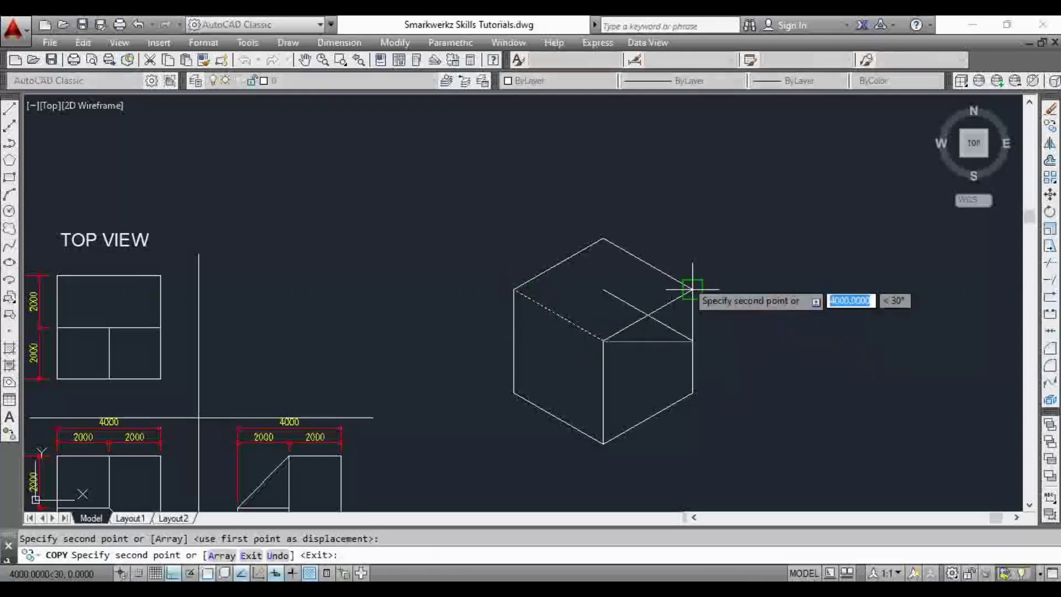
key(Escape)
middle_drag(645, 331, 734, 260)
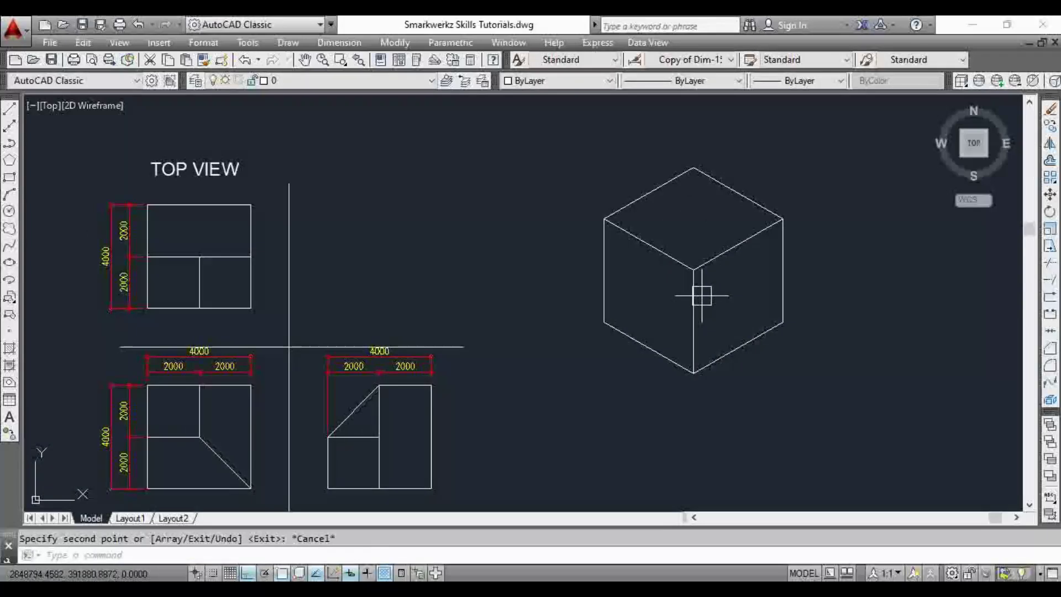
Draw a vertical line joining the midpoints of the upper and lower edges of the isometric cube's left face
scroll(704, 279, down, 2)
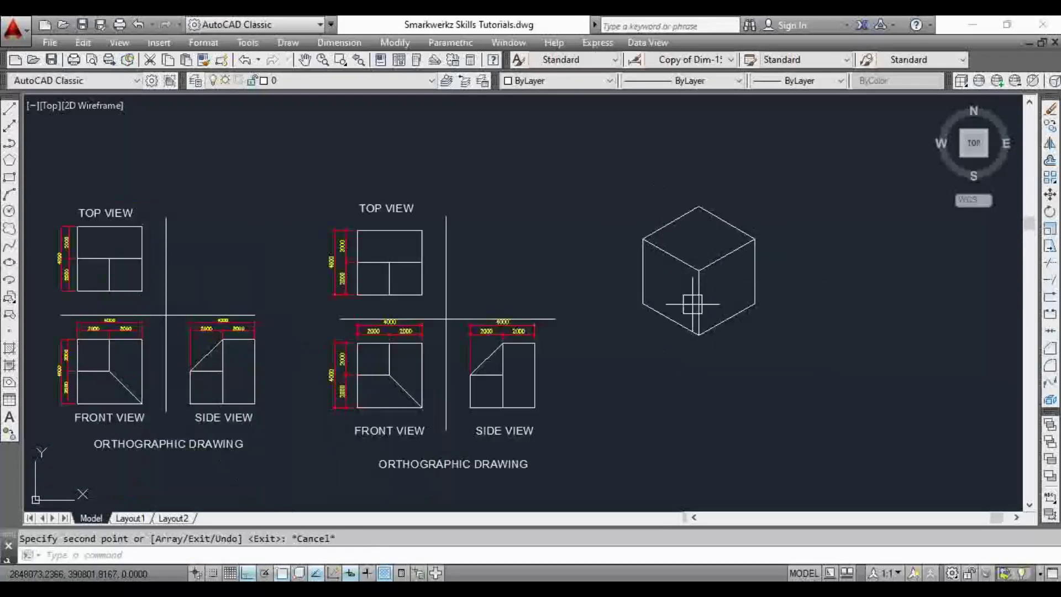
scroll(676, 261, up, 2)
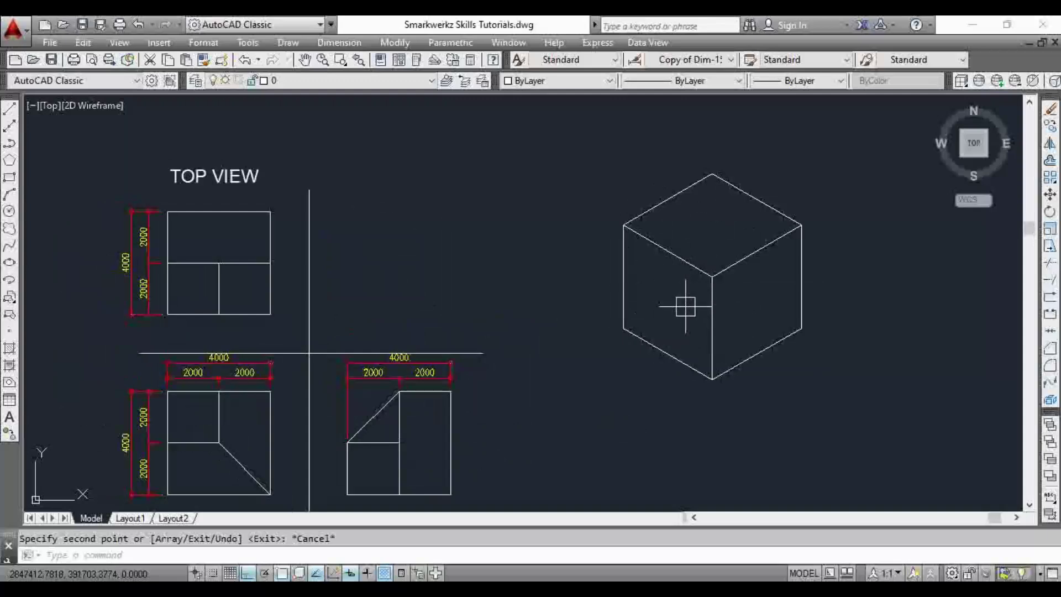
middle_drag(563, 352, 578, 288)
middle_drag(654, 242, 638, 296)
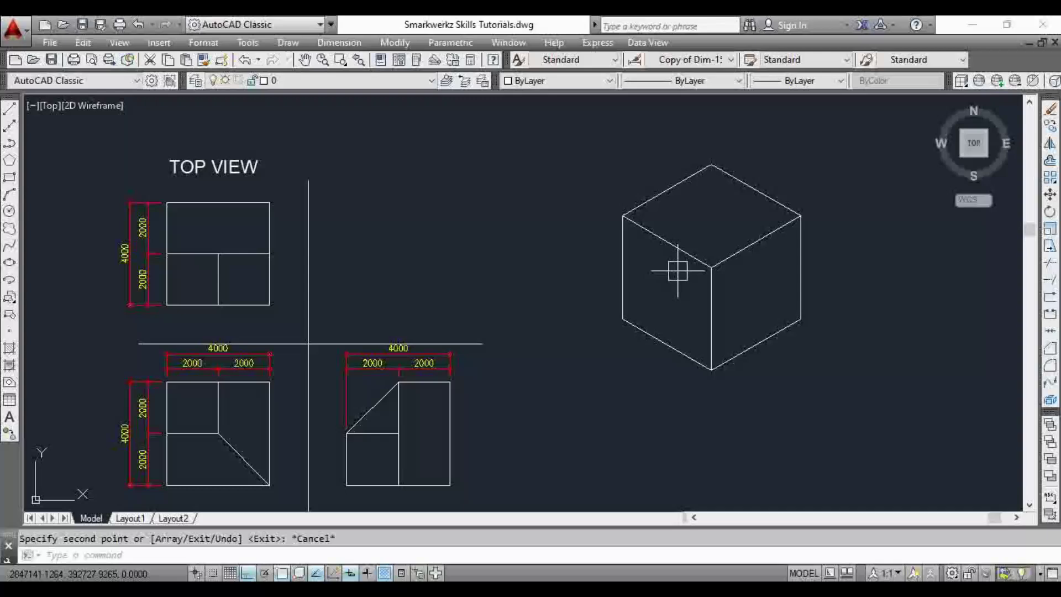
mouse_move(688, 290)
middle_down()
mouse_move(671, 298)
mouse_move(686, 267)
middle_up()
text(l)
key(Return)
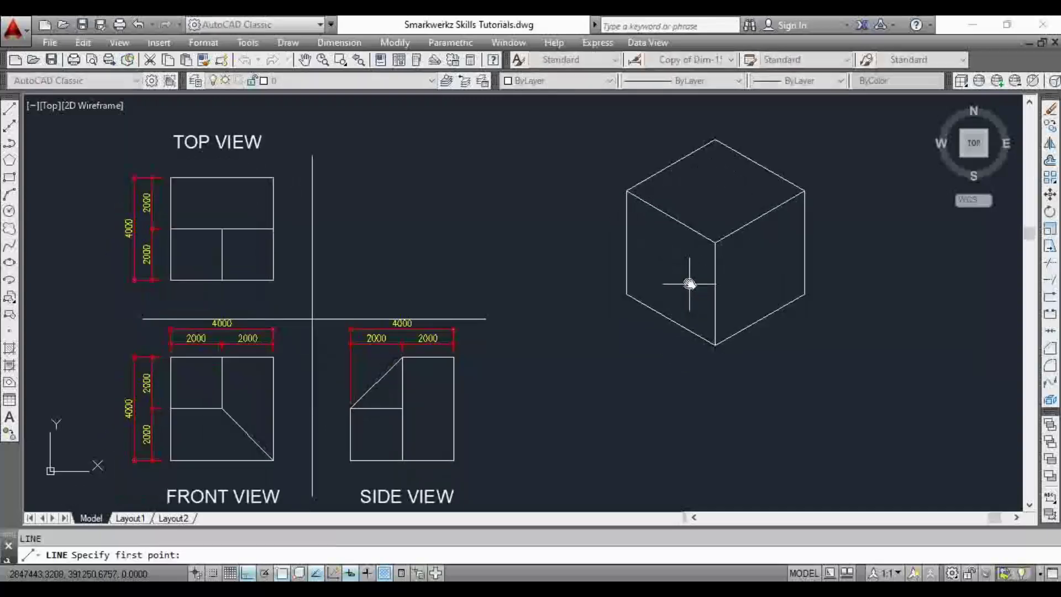
click(671, 210)
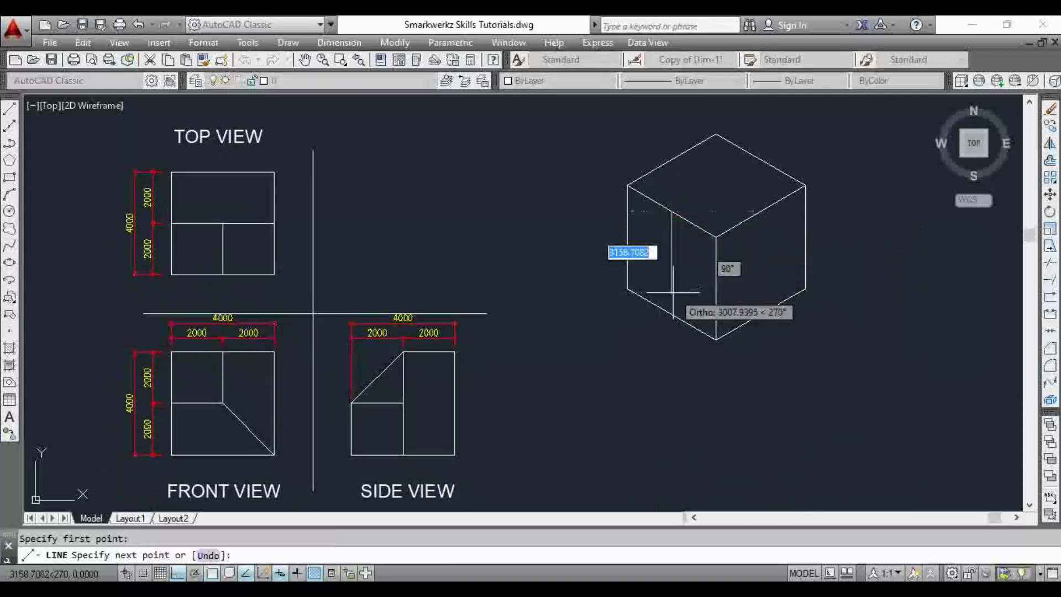
click(671, 313)
key(Escape)
middle_drag(671, 313, 663, 316)
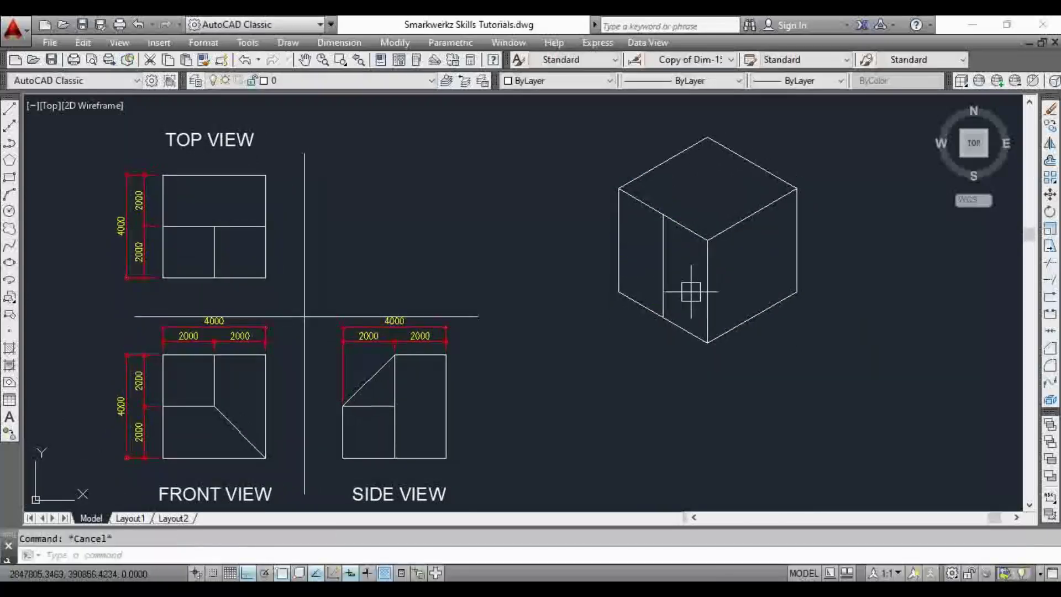
key(Return)
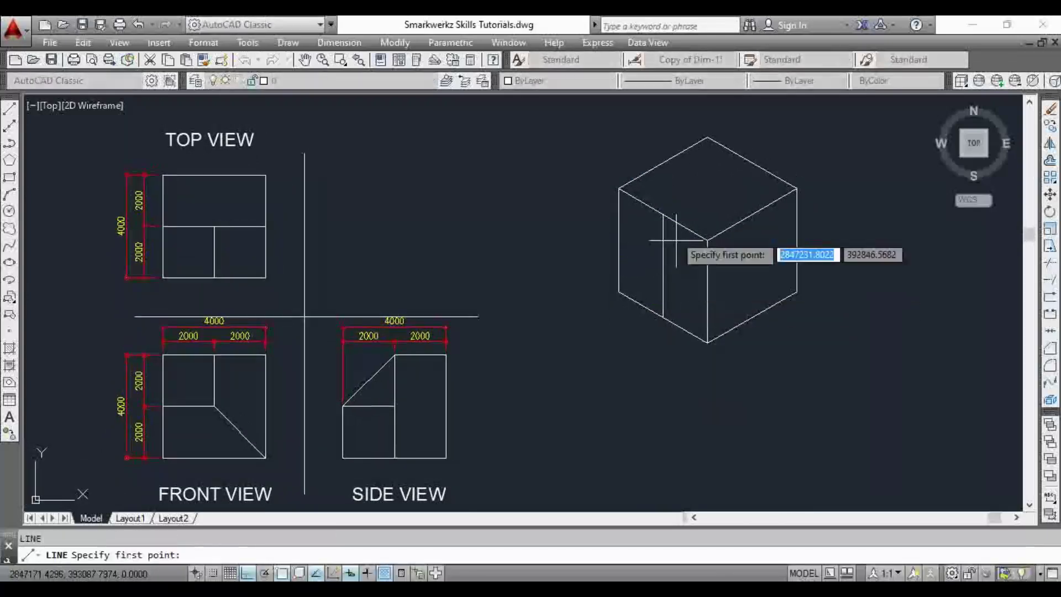
middle_drag(680, 229, 675, 237)
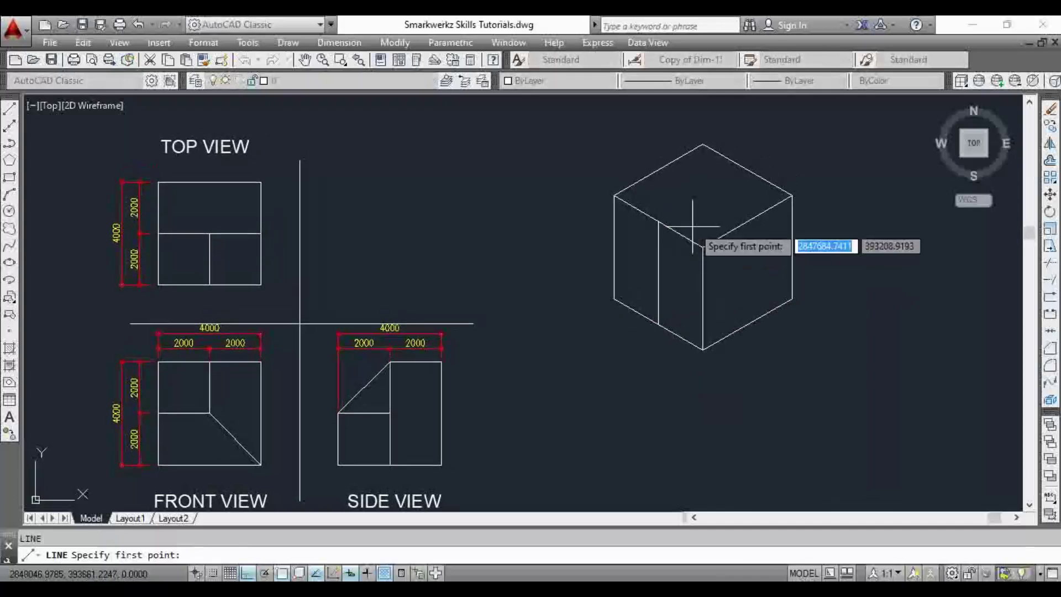
click(657, 171)
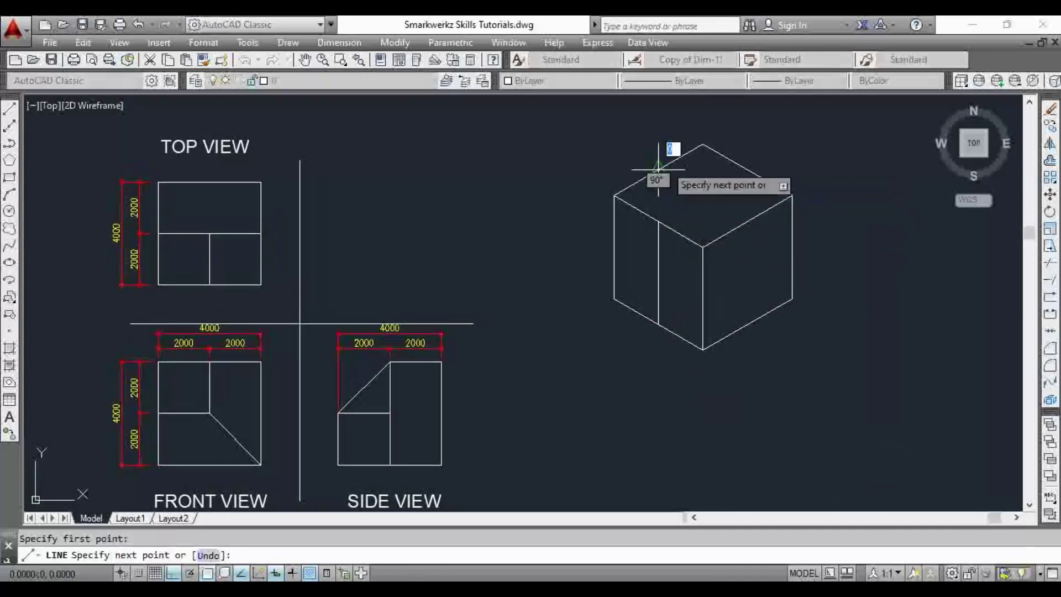
key(Escape)
Draw connected lines from the left vertical edge's midpoint to the left face's centre and on to the cube's bottom front corner
key(space)
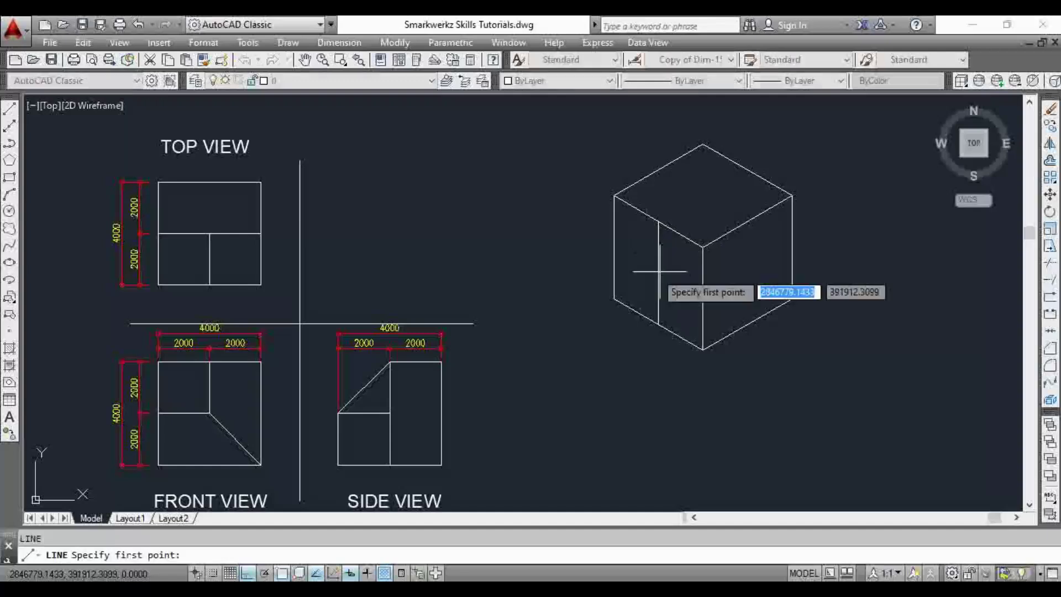
click(615, 246)
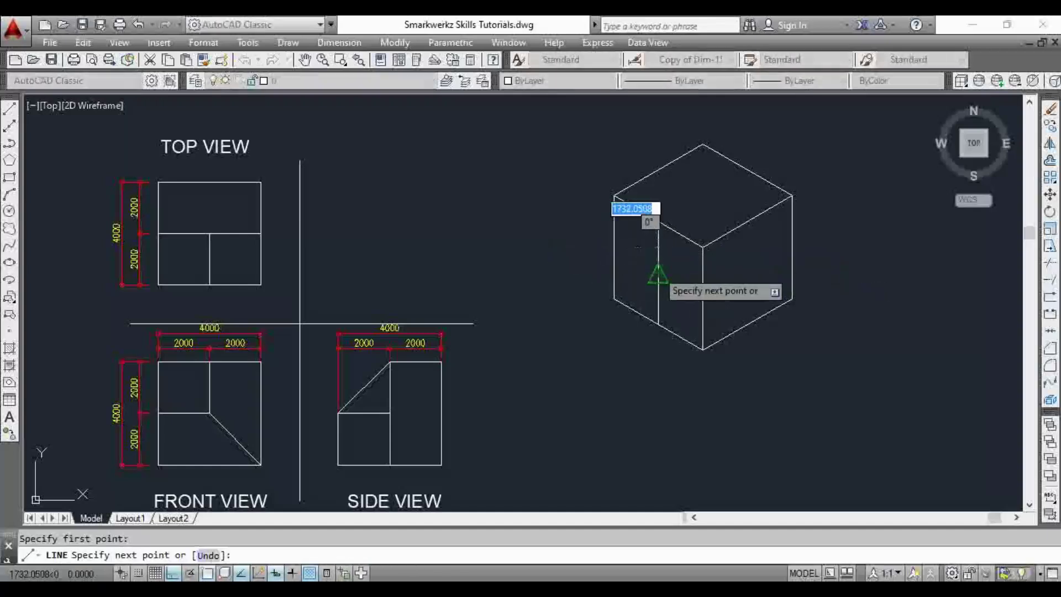
click(657, 270)
click(702, 347)
key(Escape)
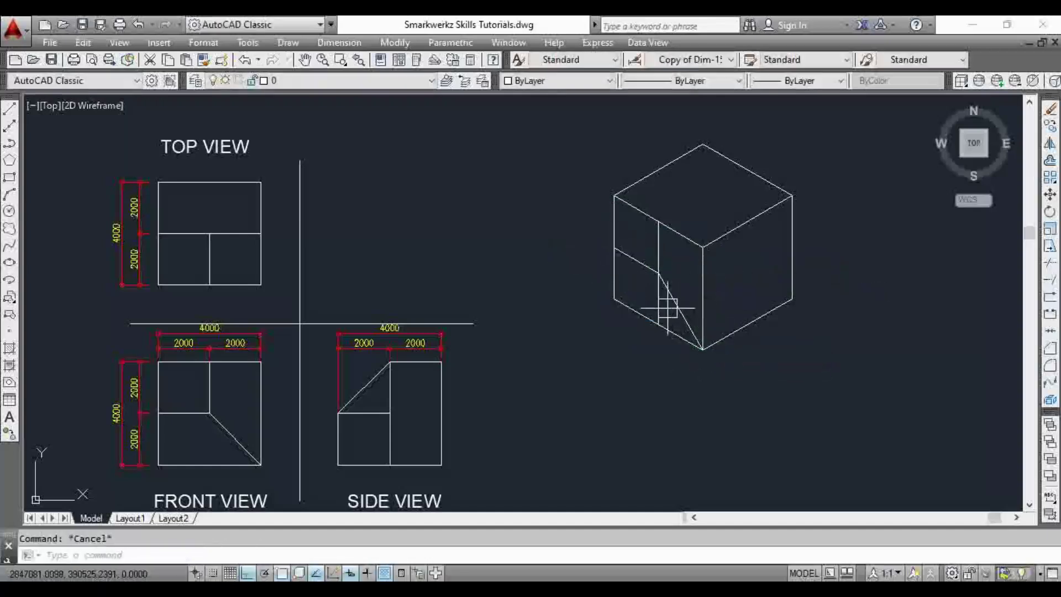
Trim away the lower half of the left face's vertical middle line, below the face centre
text(tr)
key(space)
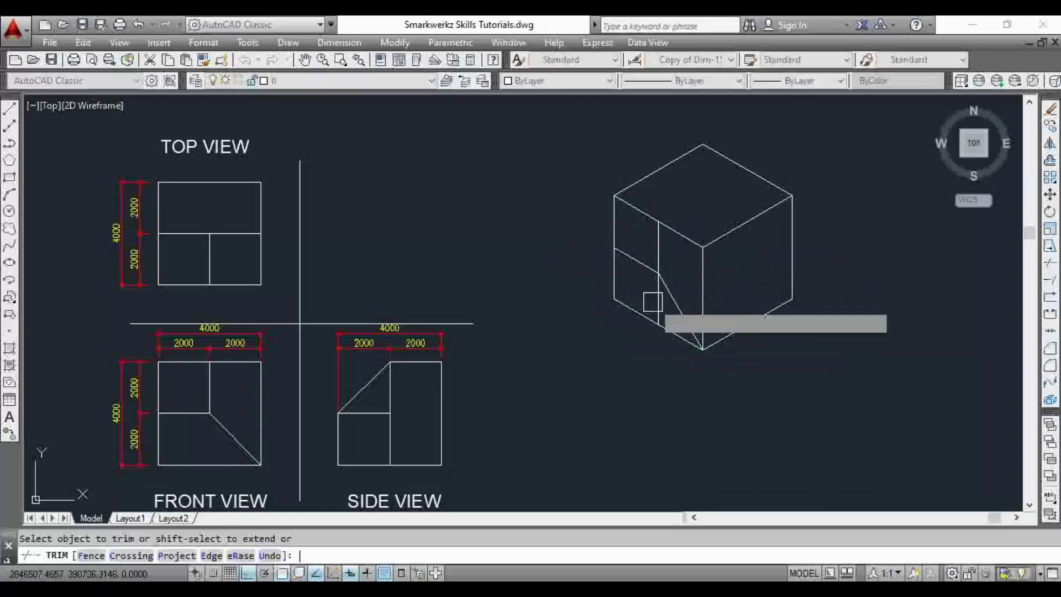
scroll(660, 300, up, 5)
key(Escape)
scroll(663, 272, down, 5)
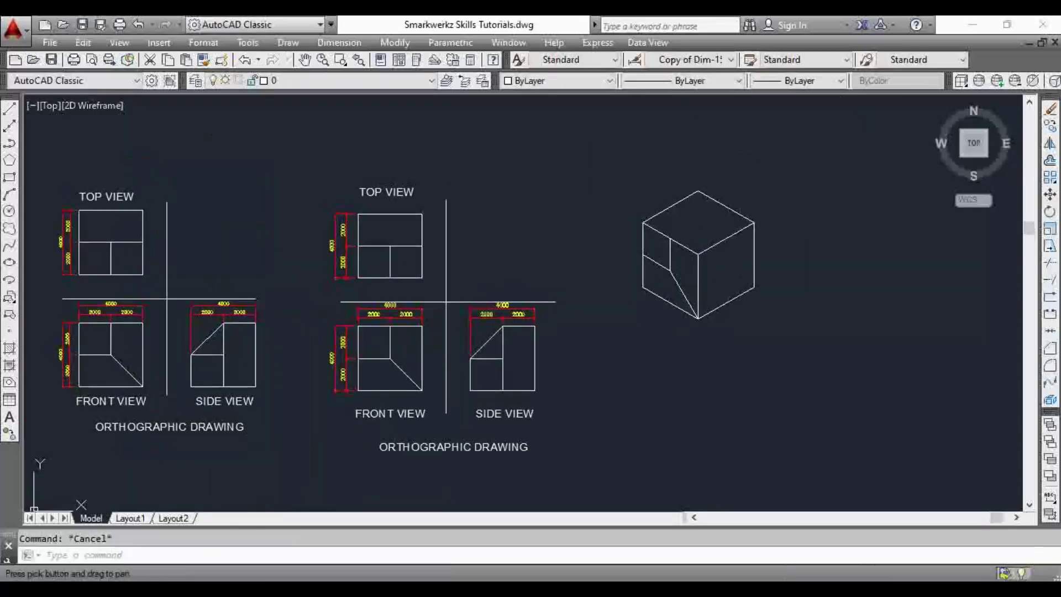
scroll(699, 240, up, 2)
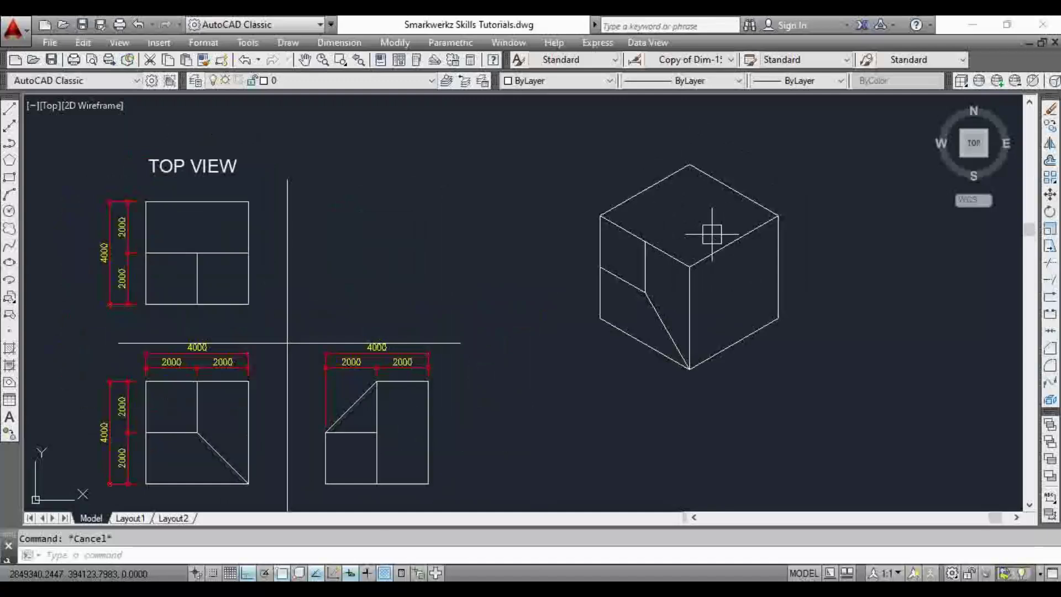
Draw a line across the top face between the midpoints of its back left and front right edges
text(l)
key(space)
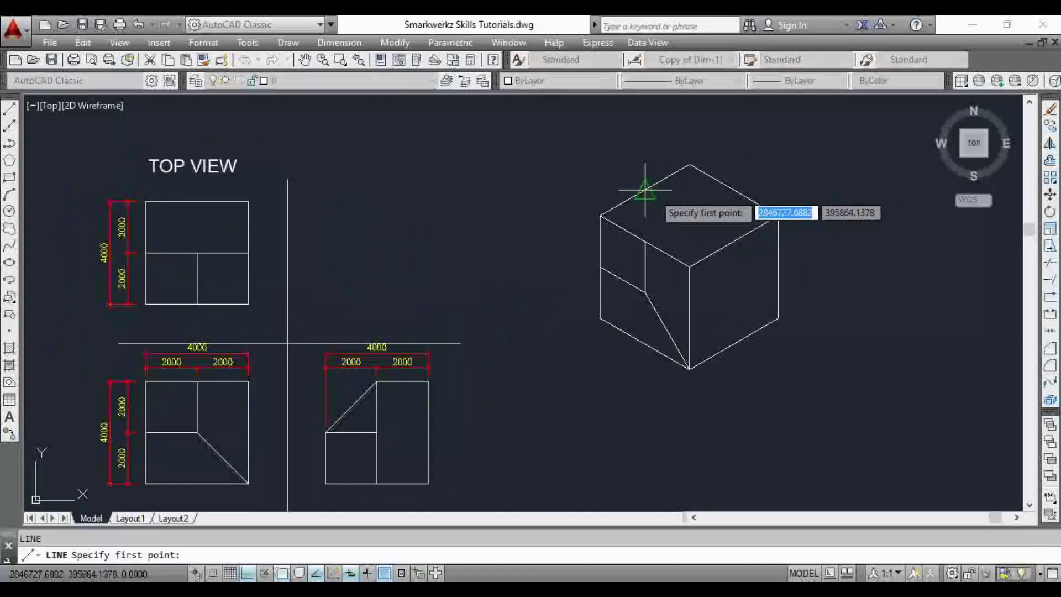
click(646, 189)
click(732, 241)
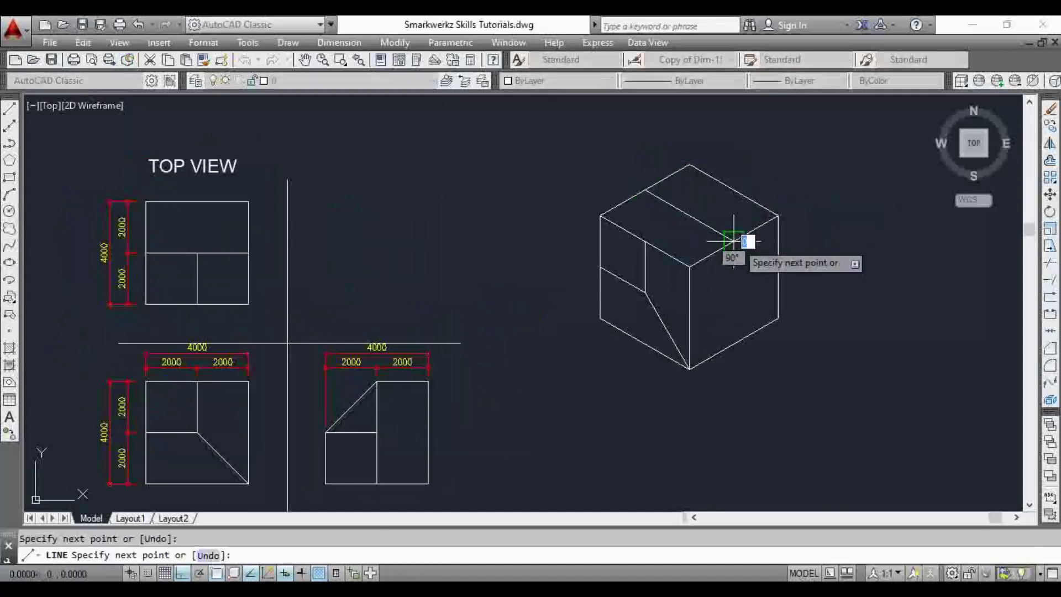
key(Escape)
middle_drag(680, 263, 707, 245)
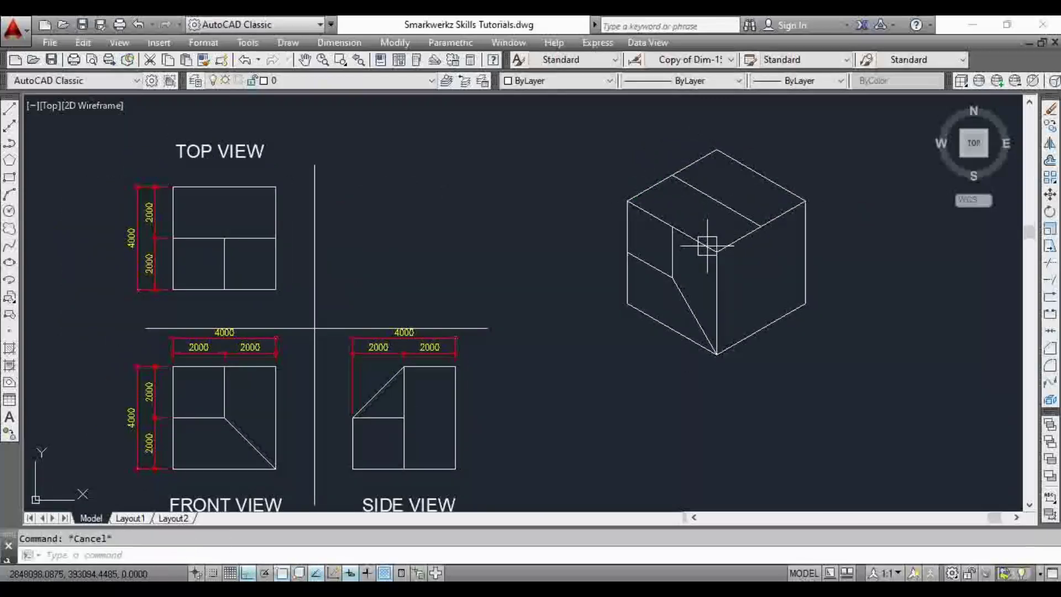
Draw a line from the midpoint of the top face's front left edge to the midpoint of the top face's dividing line
text(l)
key(space)
click(716, 251)
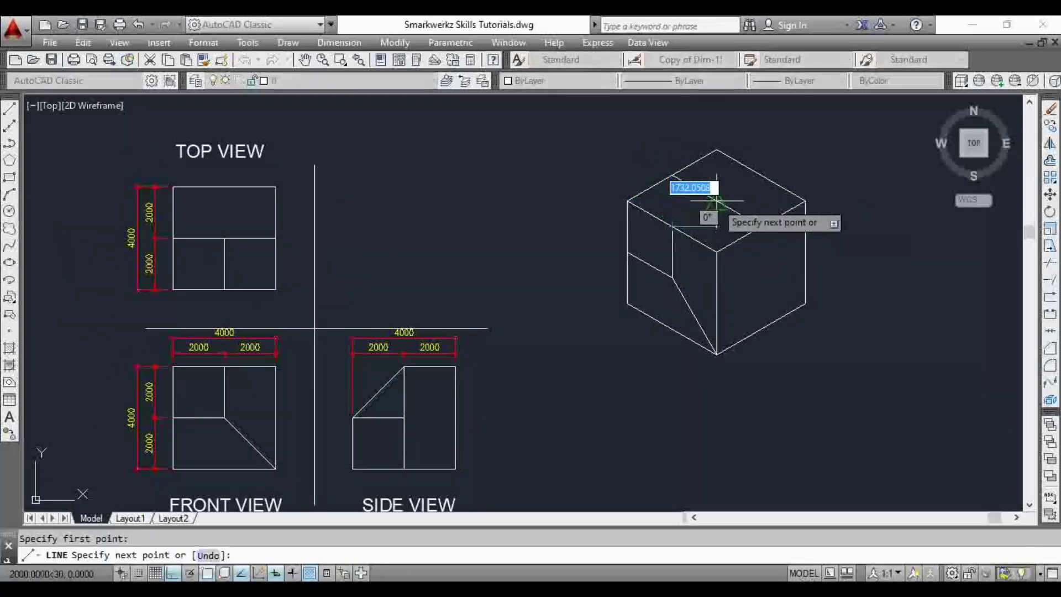
key(Escape)
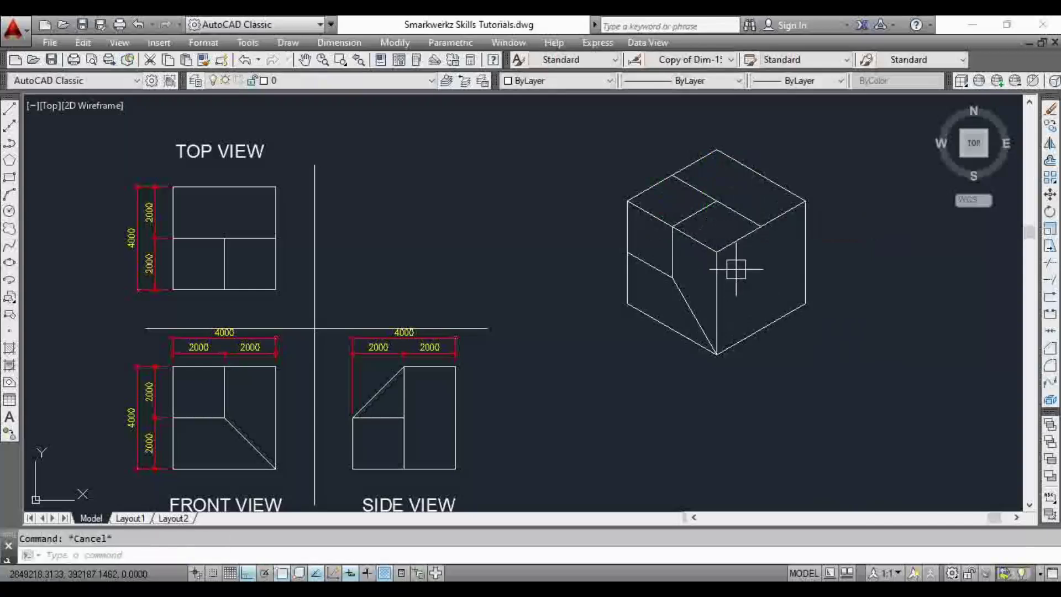
Draw a vertical line joining the midpoints of the upper and lower edges of the cube's right face
key(space)
click(760, 226)
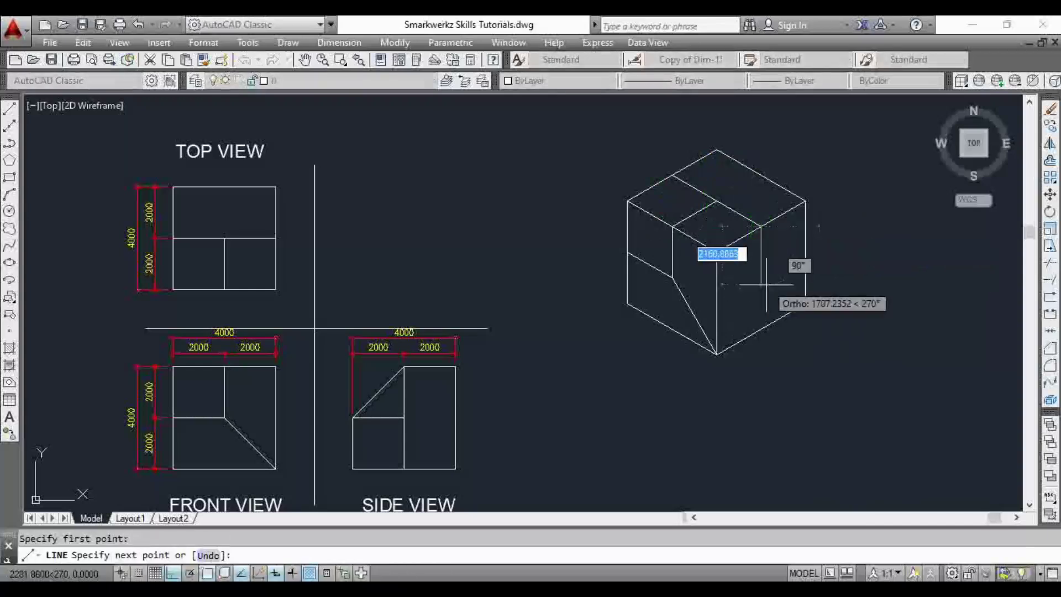
click(761, 330)
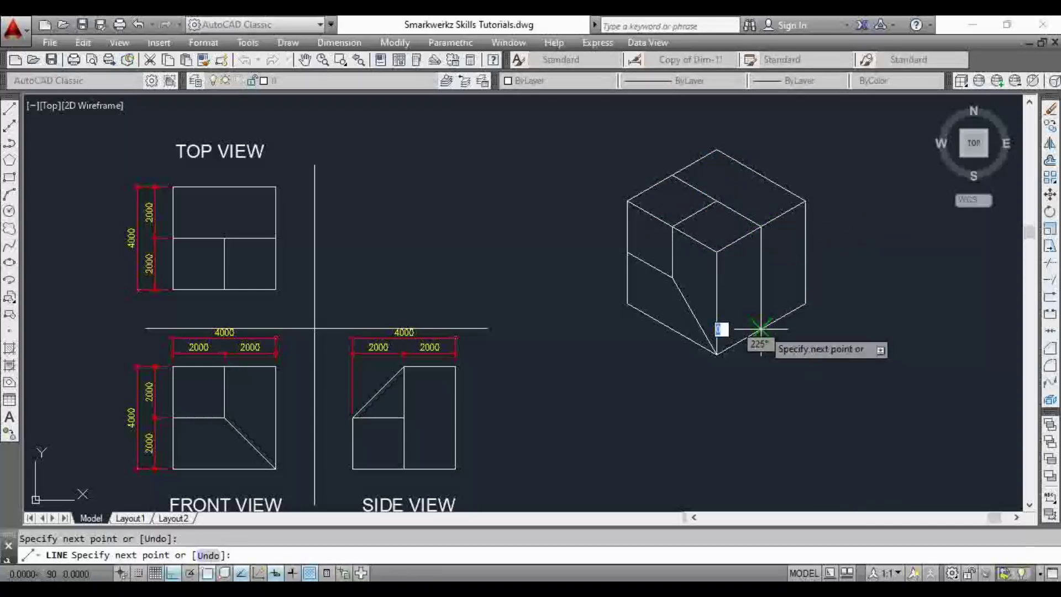
key(Escape)
middle_drag(766, 322, 764, 301)
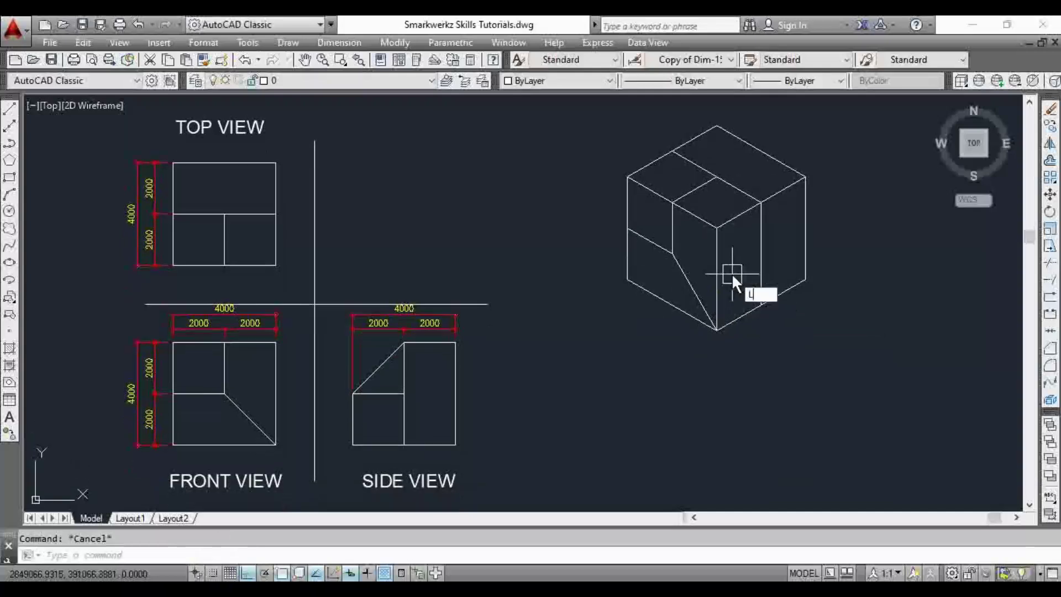
Connect the top face's centre to the cube's upper front corner, and the left face's centre to that same corner
key(space)
click(716, 176)
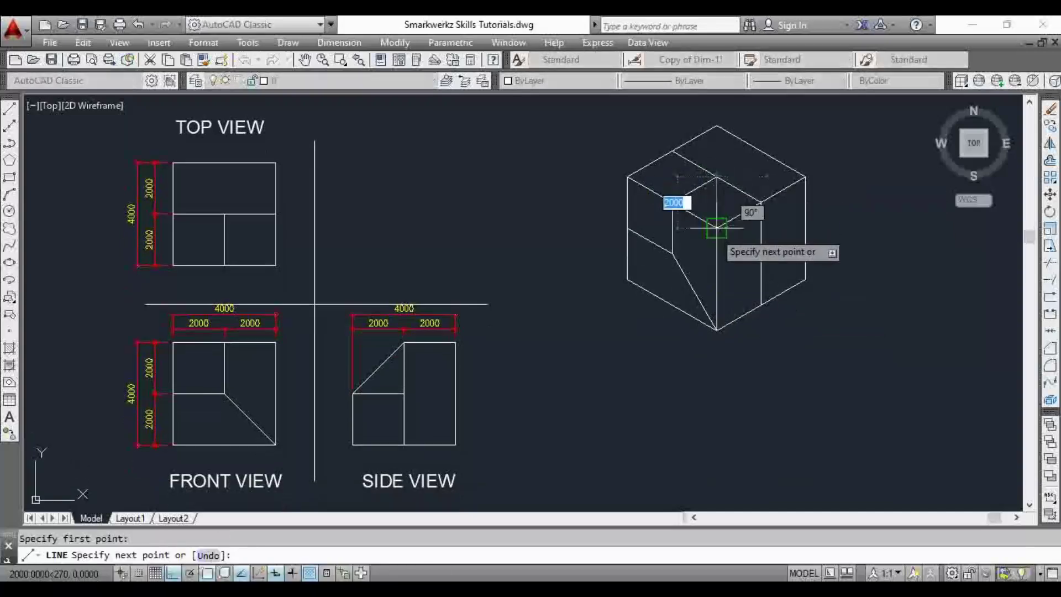
key(Escape)
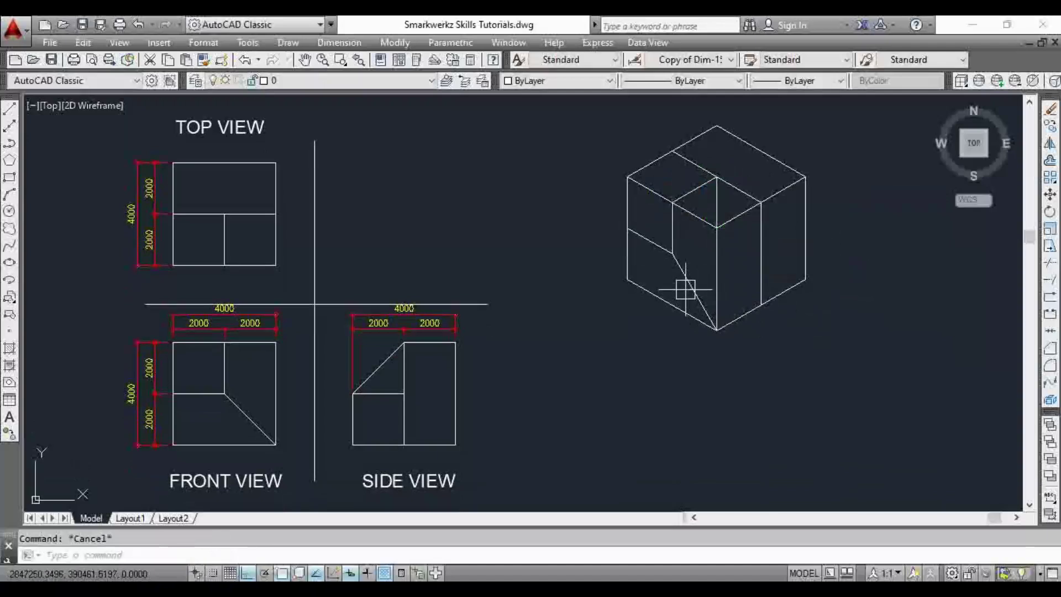
key(space)
click(673, 253)
click(716, 226)
key(Escape)
Draw a sloping line from the upper front corner to the midpoint of the right face's lower edge
key(space)
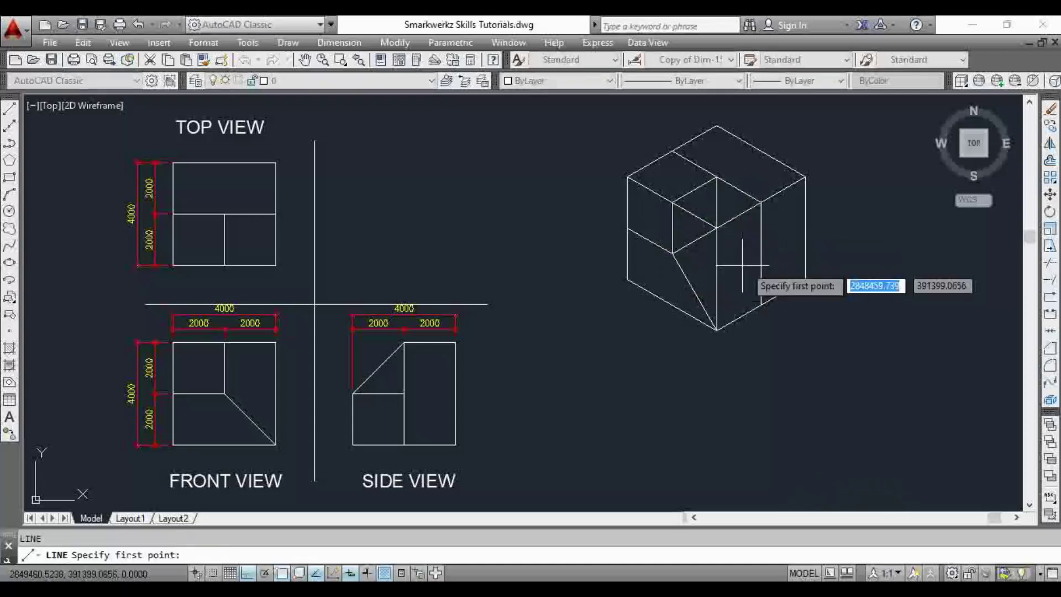
click(716, 226)
click(760, 303)
key(Escape)
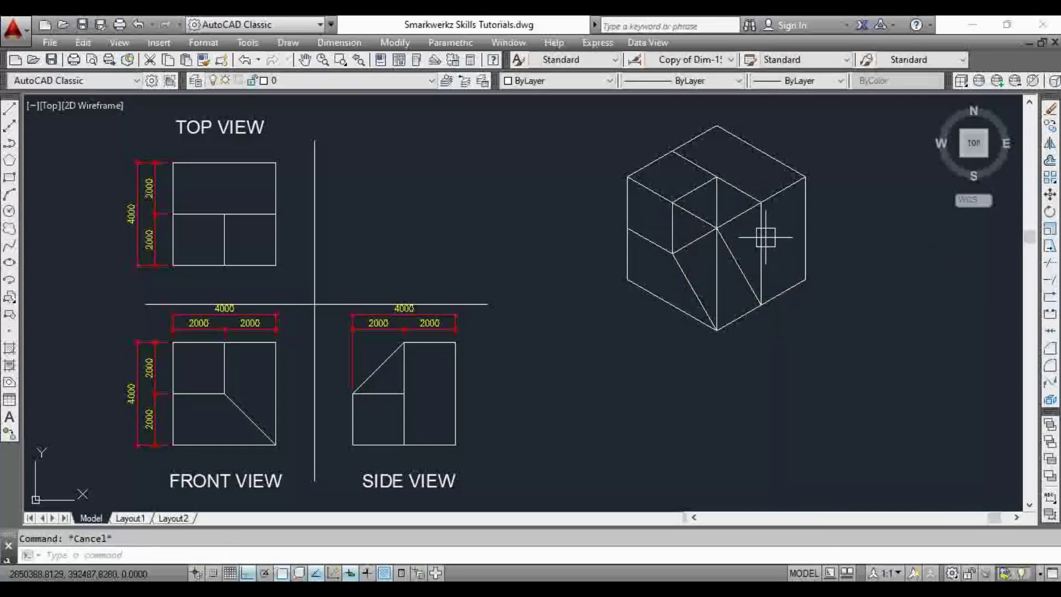
Draw a sloping line from the centre of the cube's top face to the centre of its left face
scroll(765, 238, down, 4)
scroll(765, 241, up, 4)
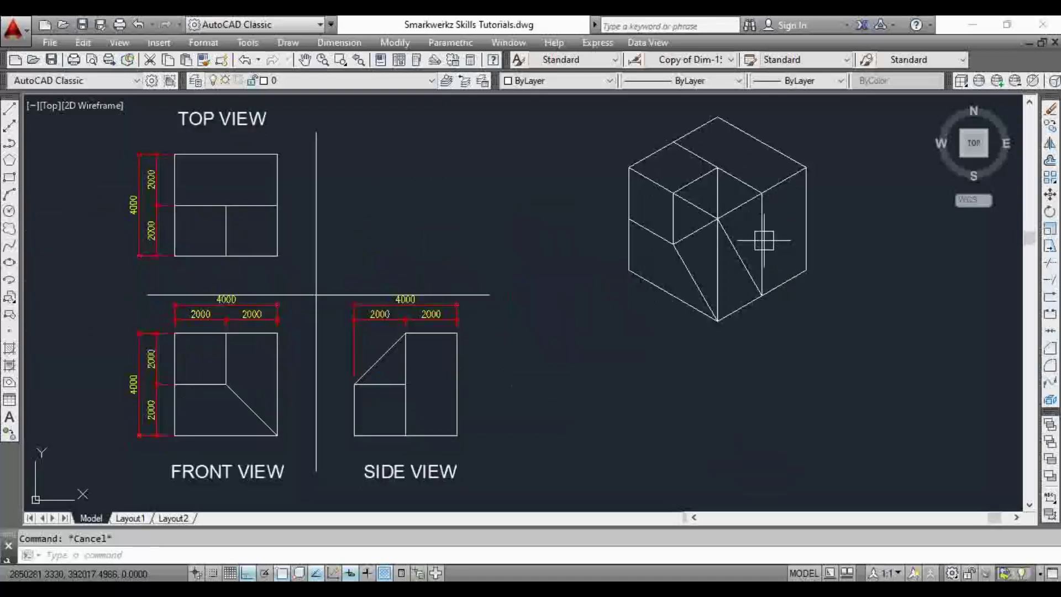
key(Return)
scroll(704, 212, up, 2)
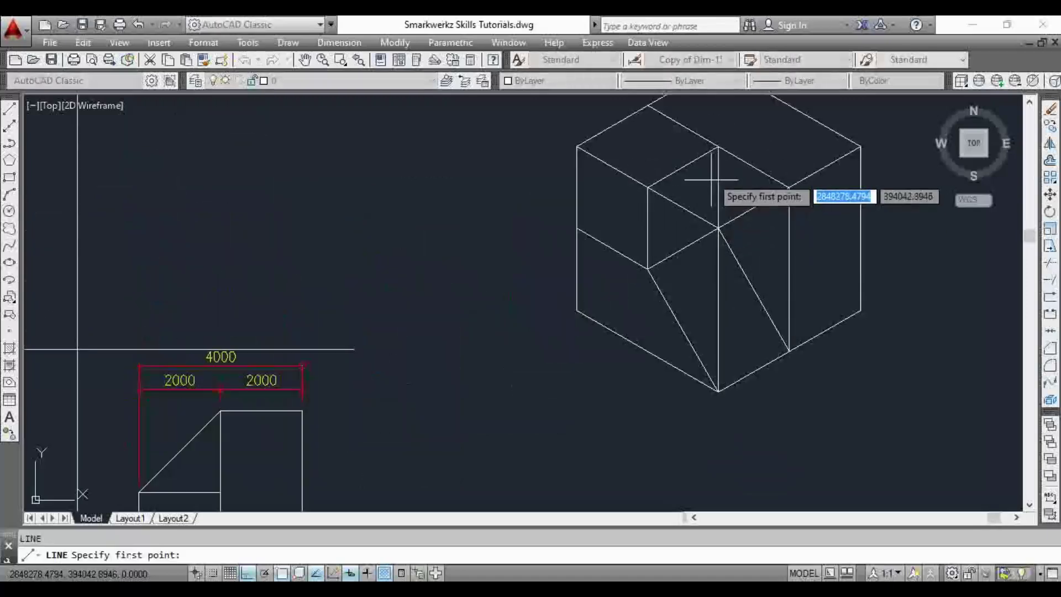
click(718, 147)
click(648, 268)
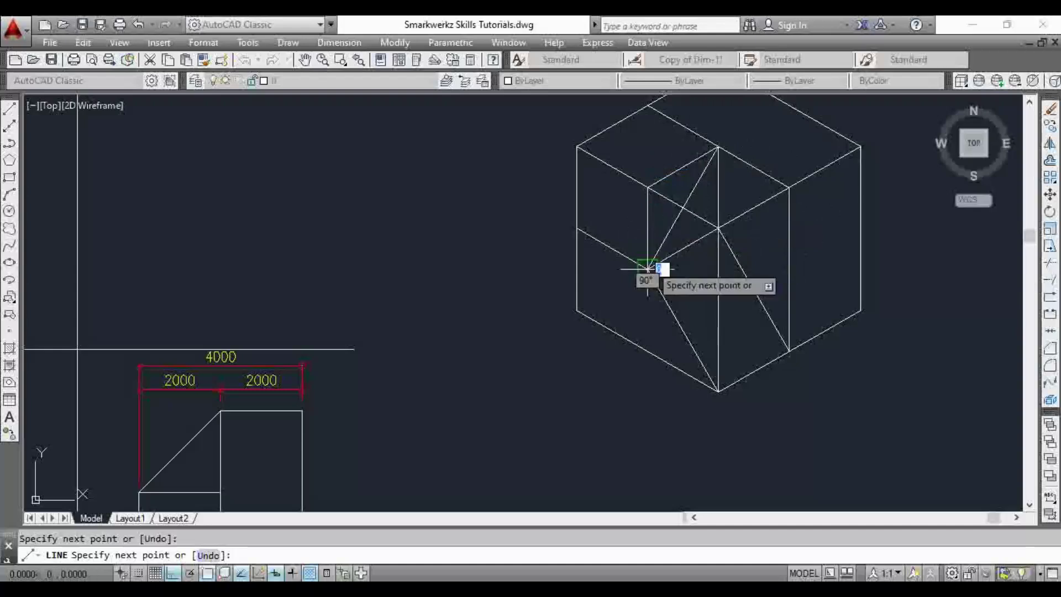
key(Escape)
Draw a parallel sloping line from the midpoint of the top face's back left edge to the midpoint of the left vertical edge
key(Return)
middle_drag(658, 260, 662, 329)
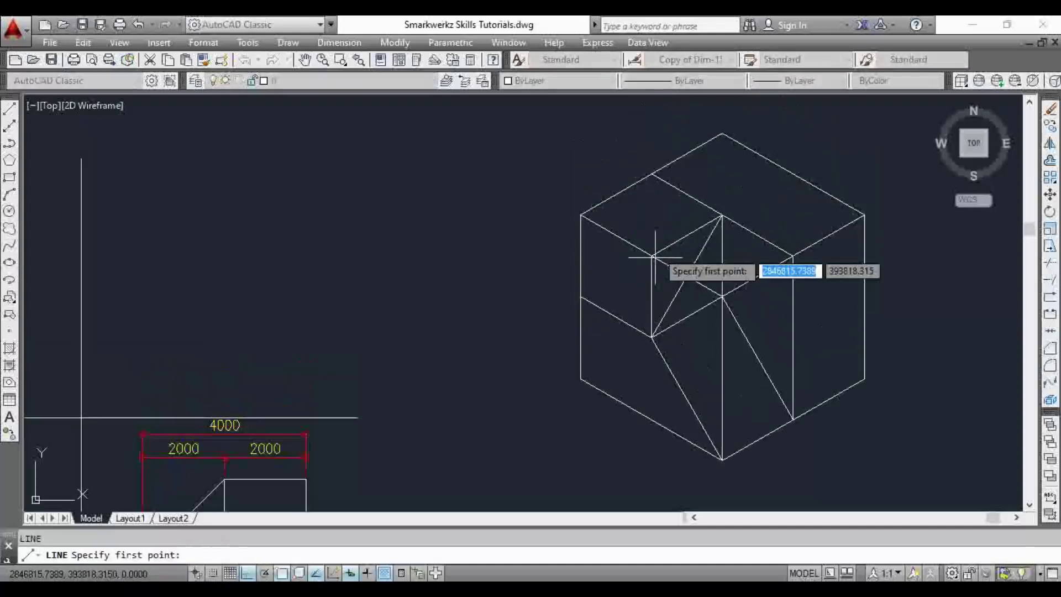
click(651, 173)
click(580, 297)
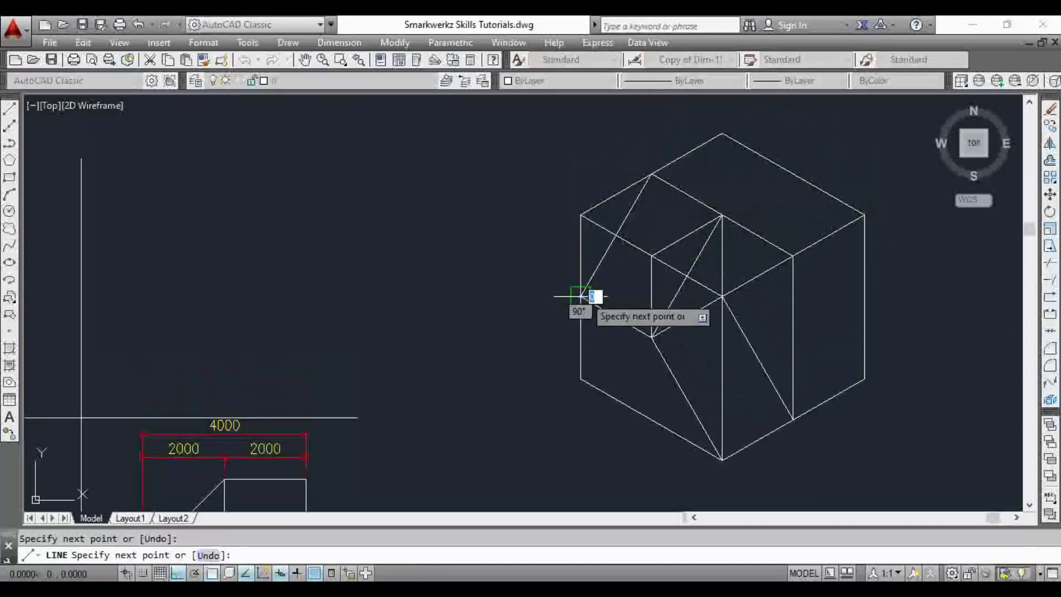
scroll(661, 256, down, 3)
key(Escape)
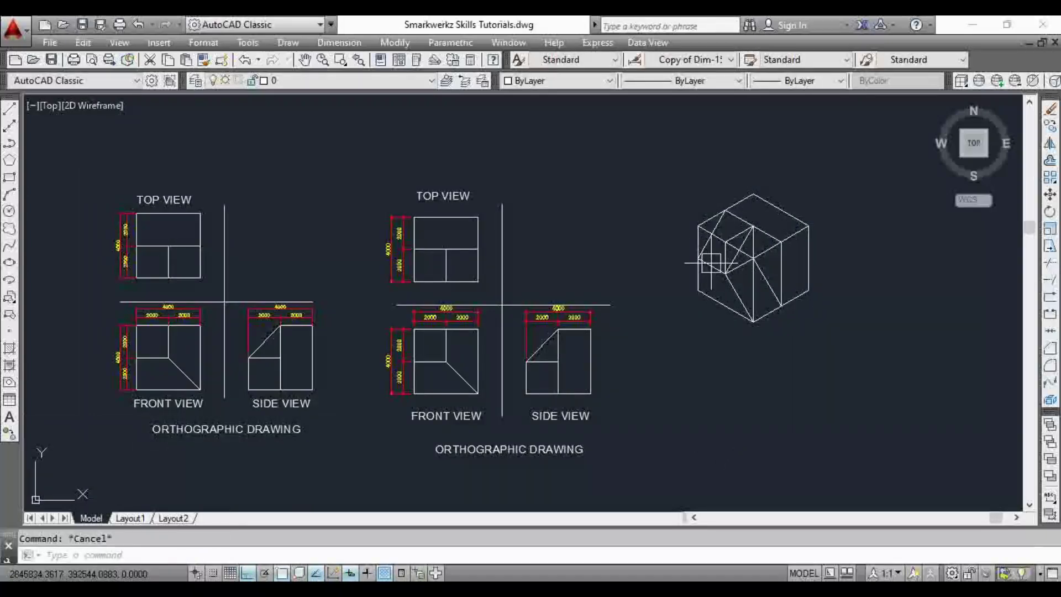
Erase the top face's short dividing line and the left face's upper vertical line above the new slope
scroll(755, 209, up, 4)
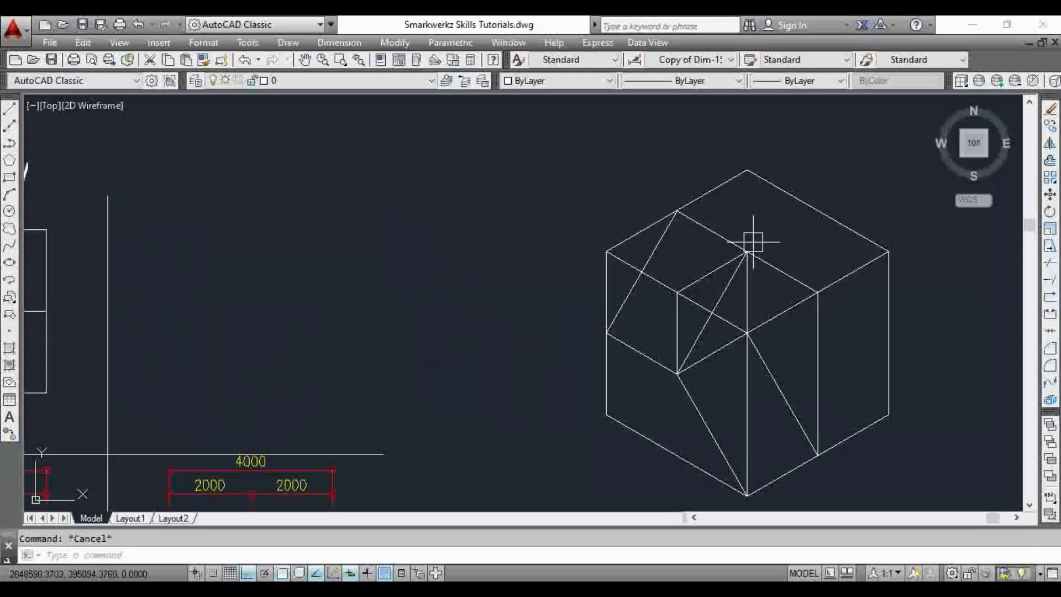
scroll(753, 241, down, 2)
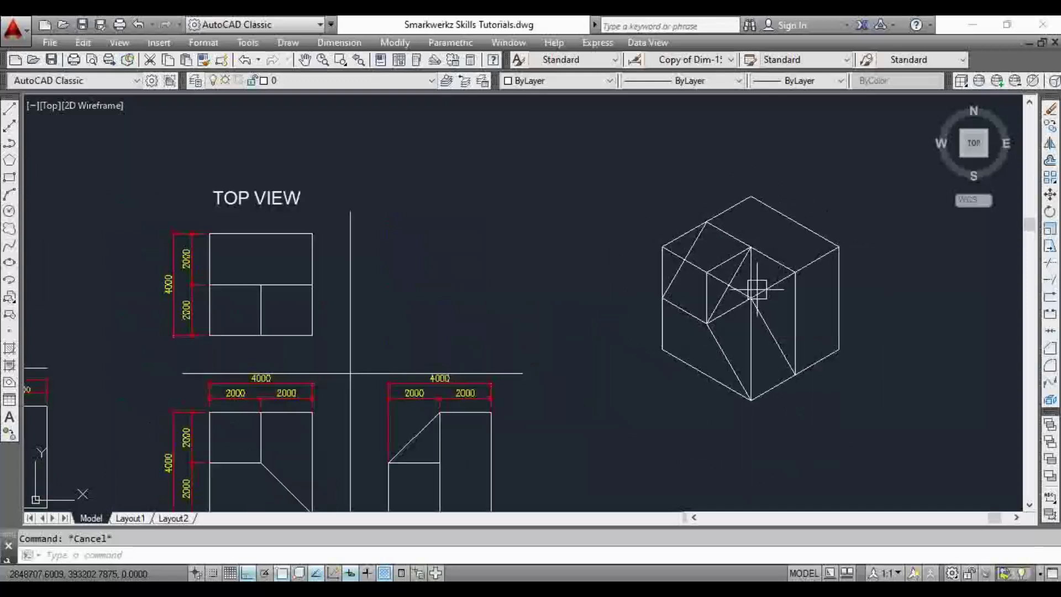
scroll(740, 250, up, 2)
click(721, 266)
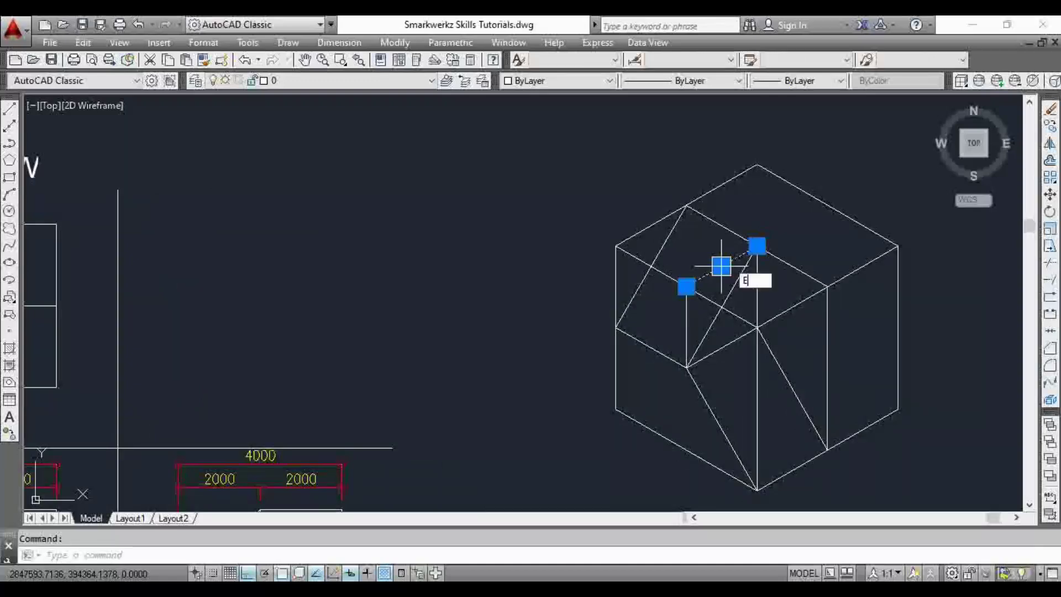
key(Delete)
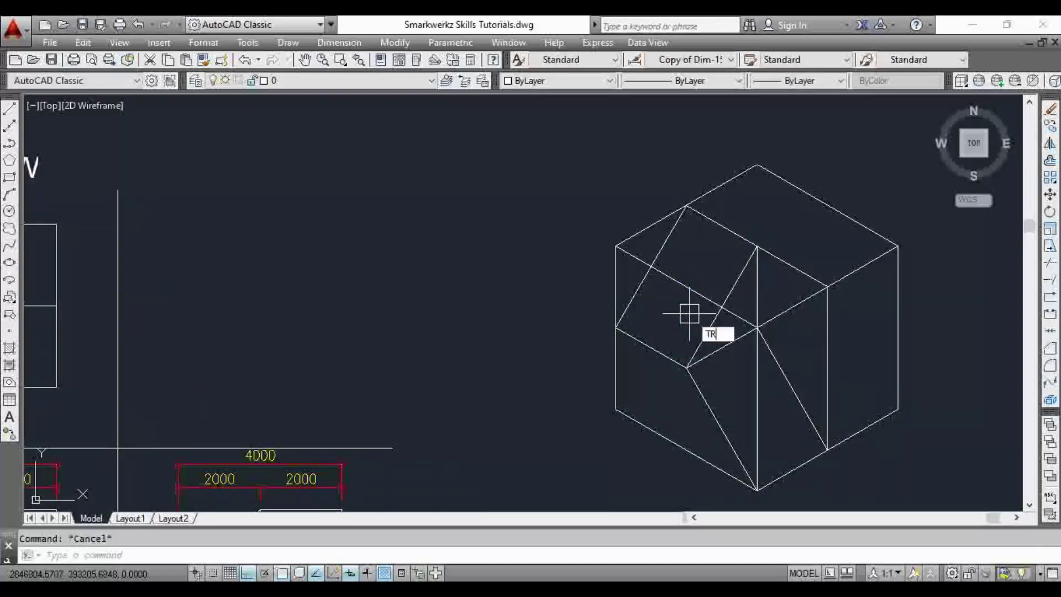
Trim away the cube edges outside the new slope at the left corner, including the top face's front left edge
text(tr)
key(Return)
key(Return)
click(679, 285)
scroll(638, 260, up, 2)
click(635, 254)
key(Return)
key(Escape)
text(tr)
key(Return)
key(Return)
click(635, 220)
click(599, 294)
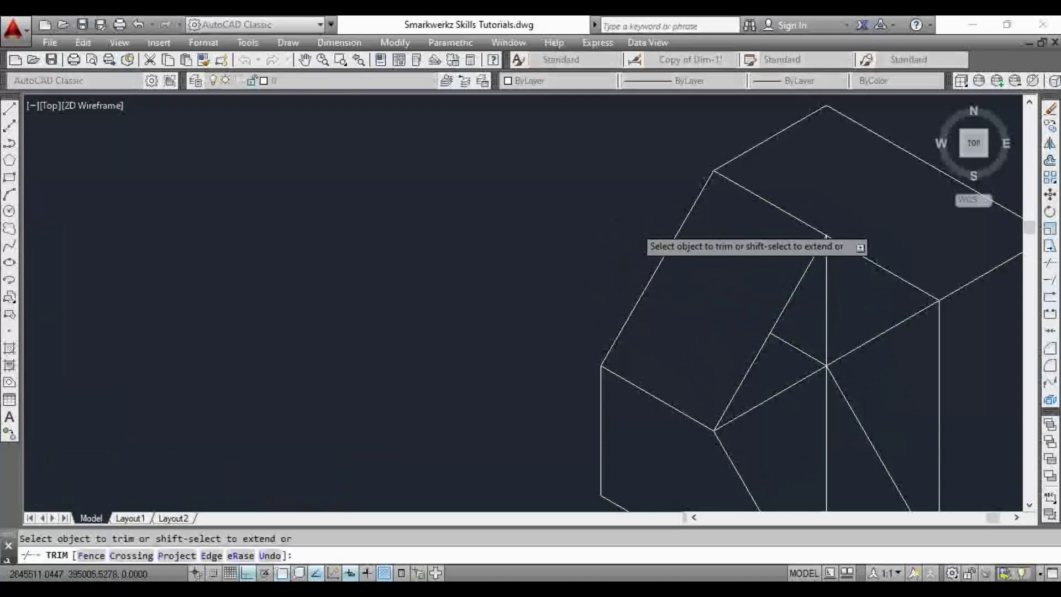
key(Escape)
Remove the leftover top edge pieces meeting at the upper front corner and the vertical front edge below it
scroll(867, 407, up, 2)
click(755, 313)
key(Delete)
scroll(776, 316, down, 2)
text(tr)
key(Return)
key(Return)
click(841, 299)
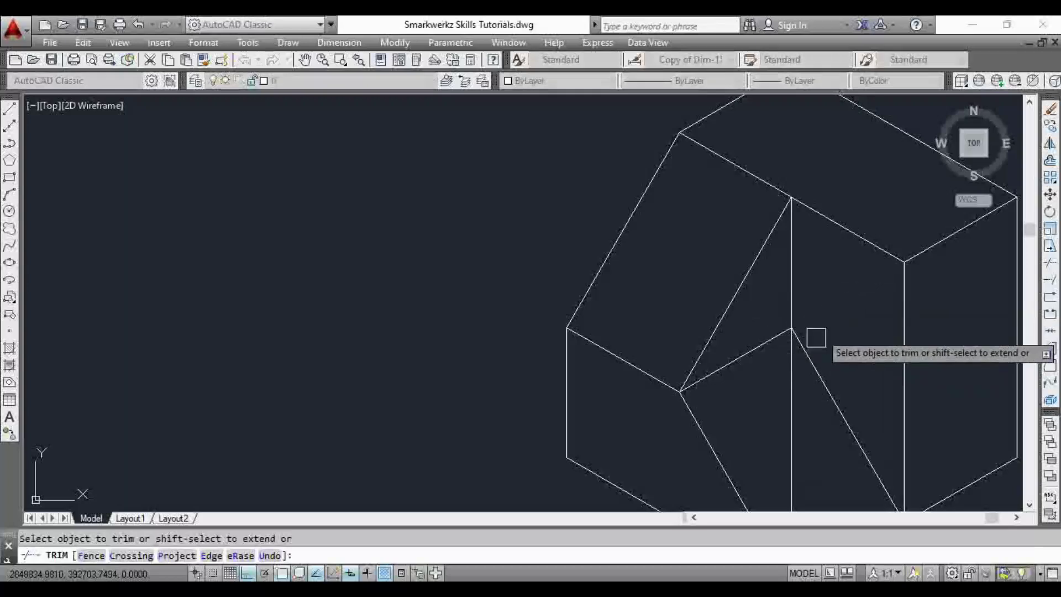
key(Escape)
click(791, 379)
key(Delete)
Copy the ORTHOGRAPHIC DRAWING title from the redrawn views to below the isometric block
scroll(835, 361, down, 4)
scroll(835, 360, down, 4)
scroll(834, 386, up, 2)
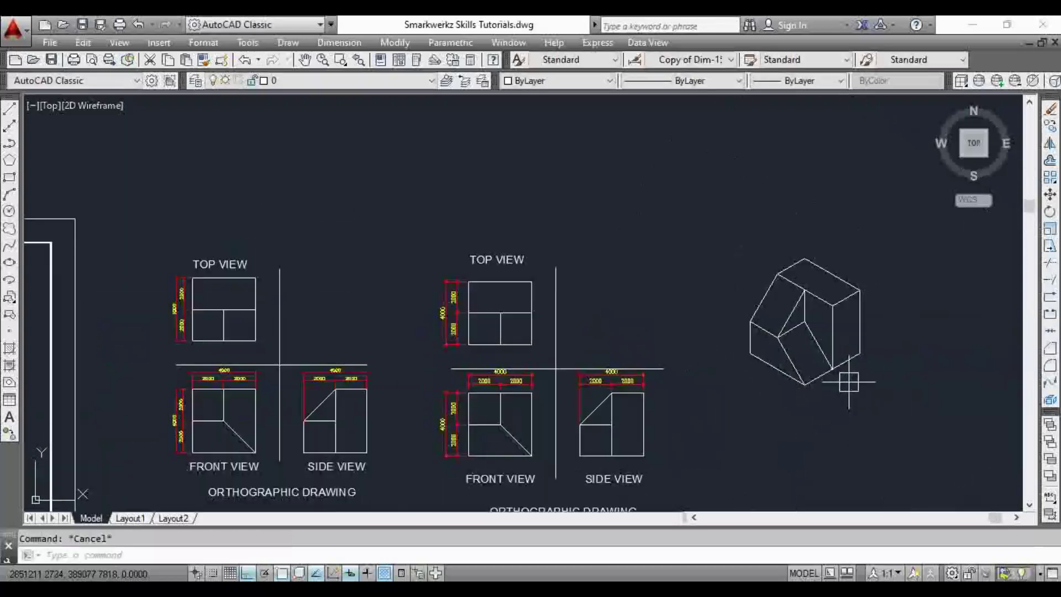
scroll(828, 303, up, 4)
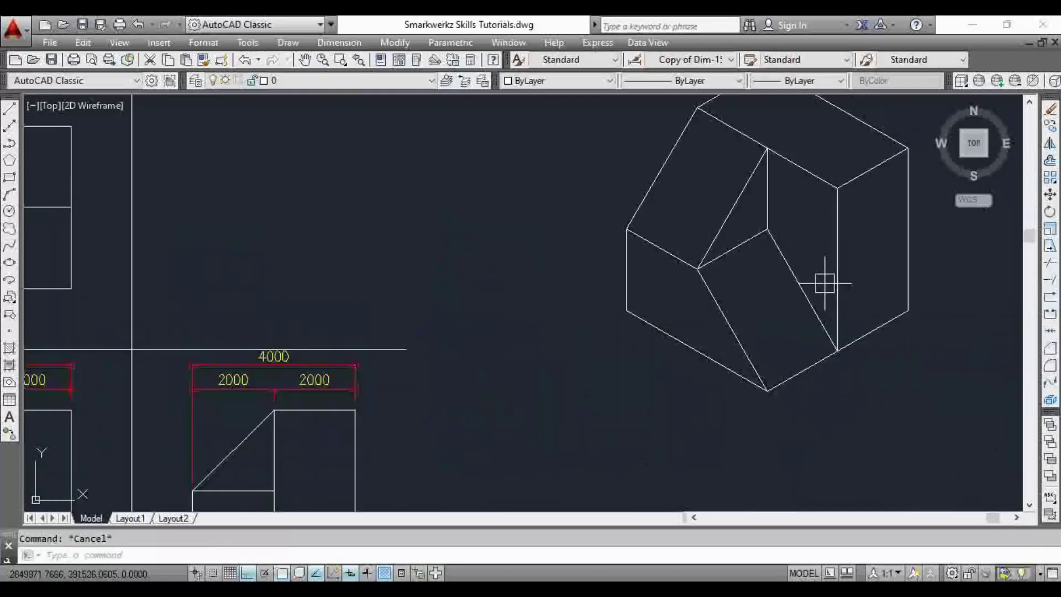
scroll(784, 273, down, 2)
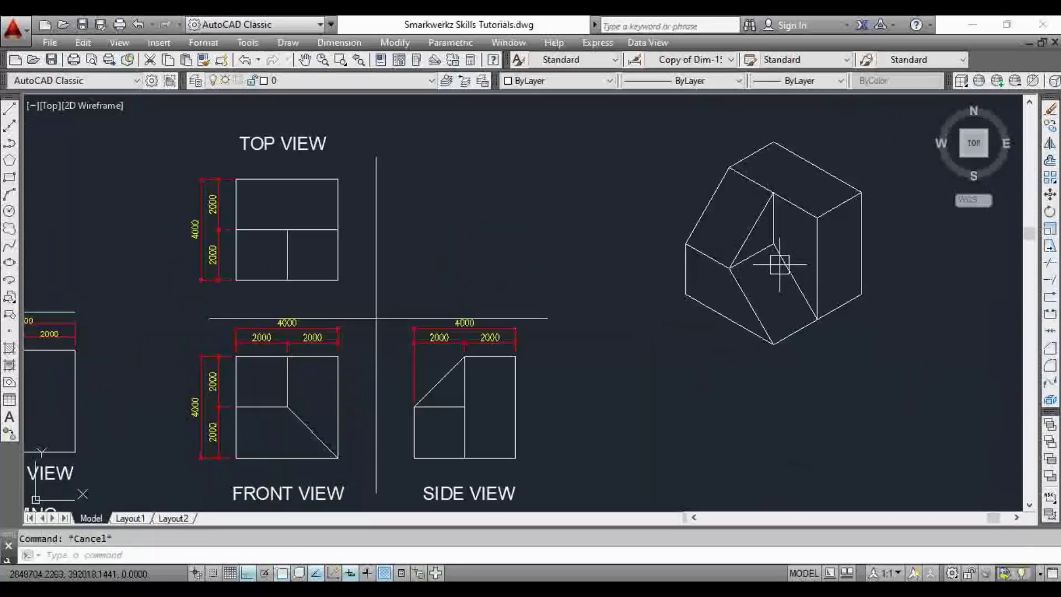
scroll(782, 267, down, 2)
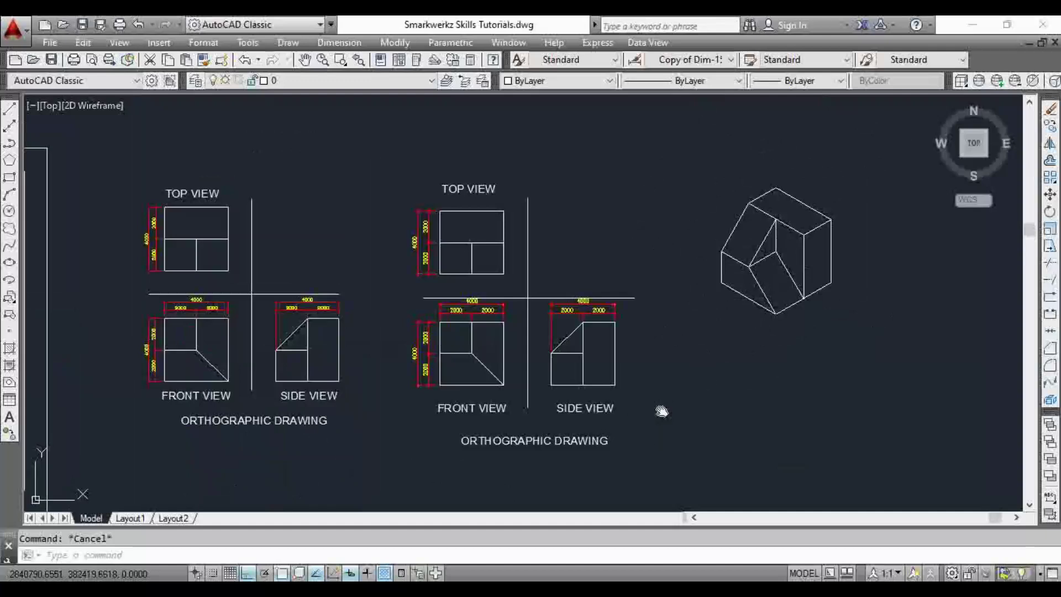
middle_drag(661, 411, 715, 344)
click(586, 374)
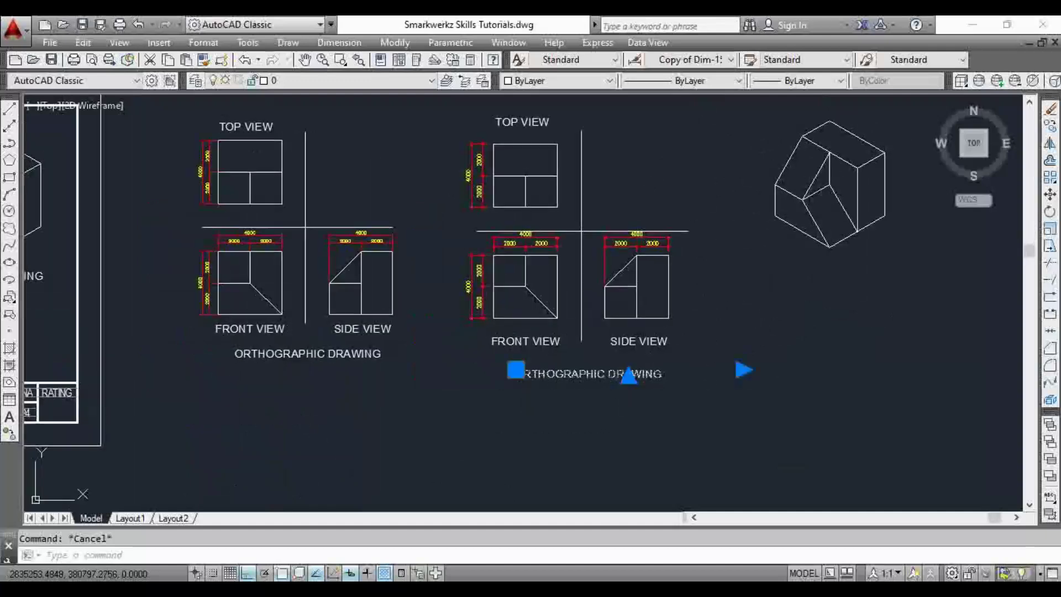
text(co)
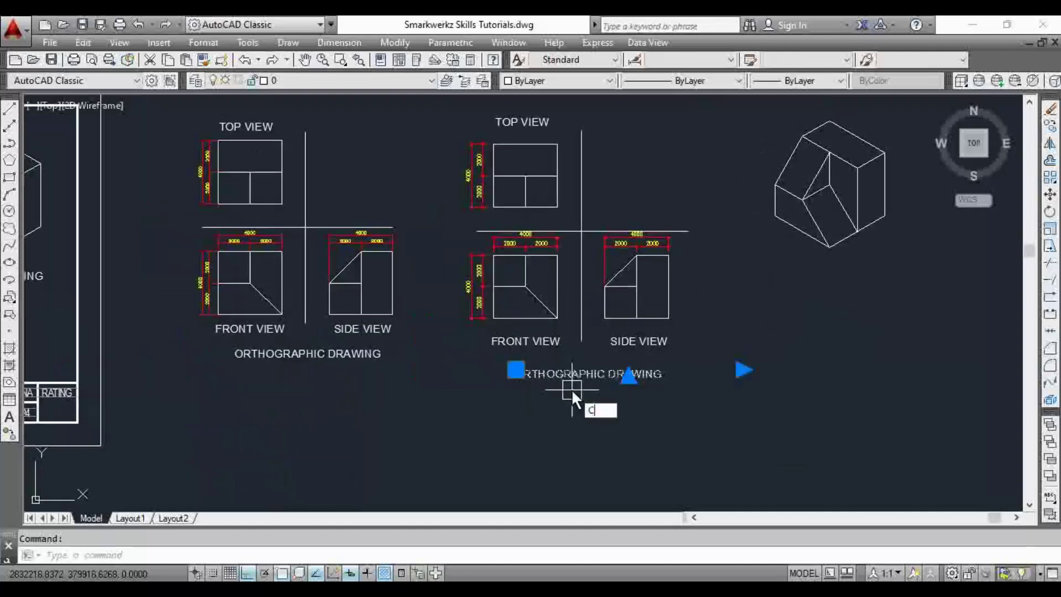
key(Return)
click(585, 412)
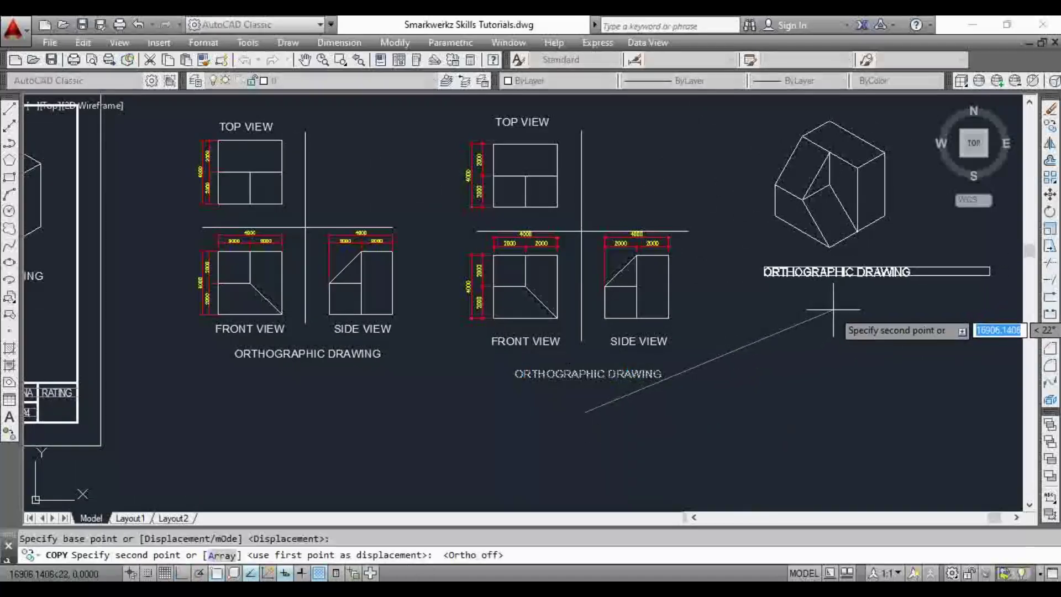
click(833, 308)
key(Escape)
Change the copied title under the isometric block to ISOMETRIC DRAWING
scroll(848, 298, up, 2)
scroll(848, 298, up, 4)
scroll(635, 362, down, 2)
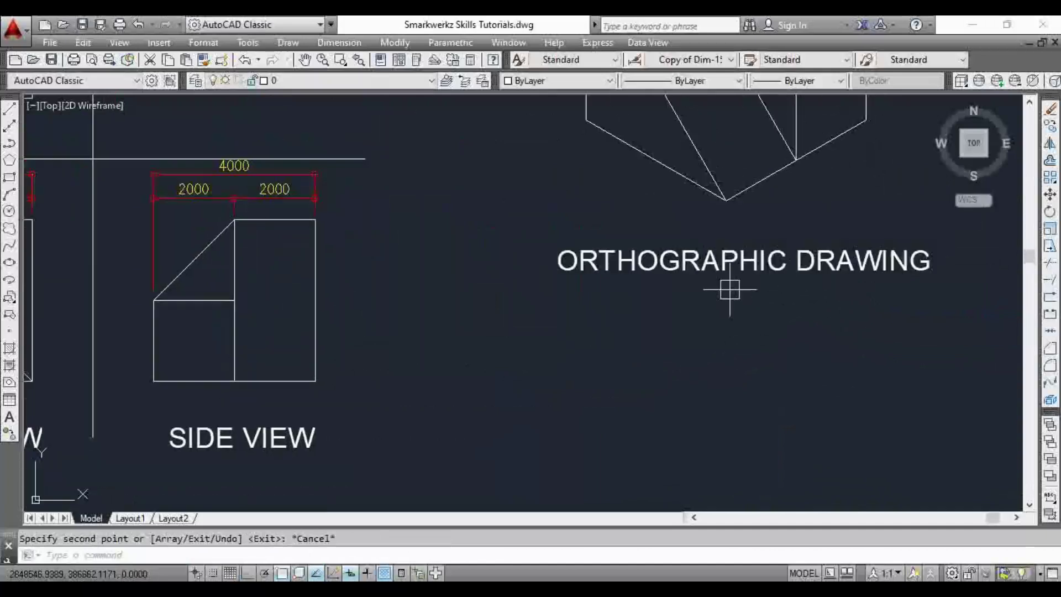
click(729, 259)
double_click(741, 260)
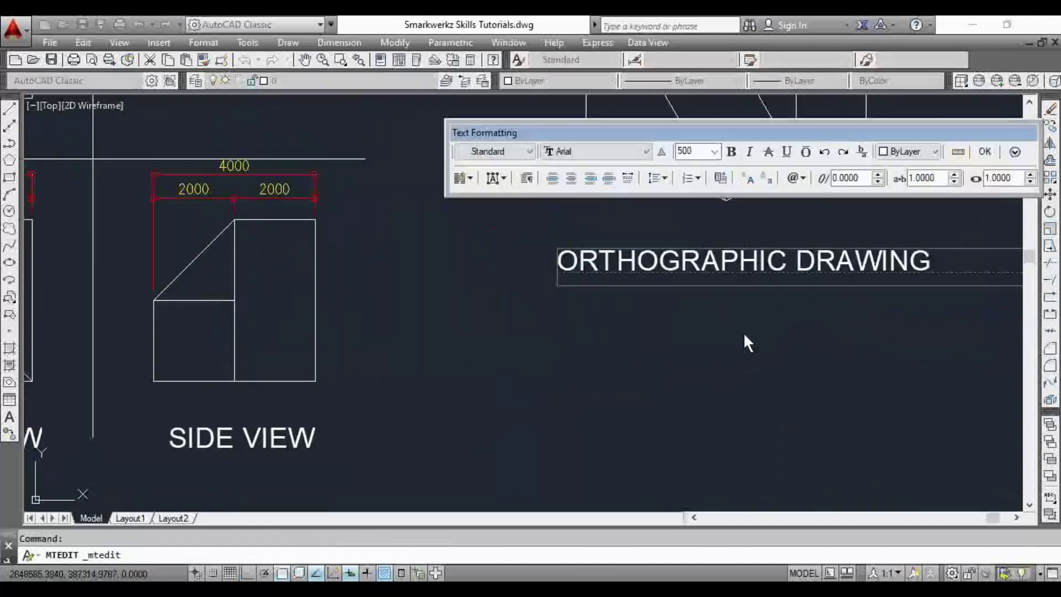
text(ISO)
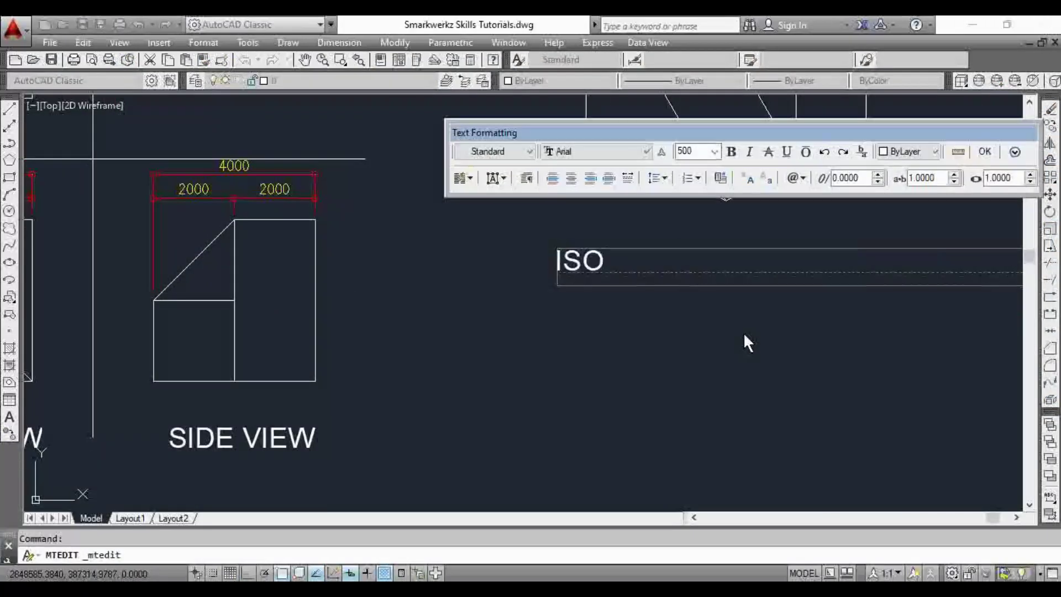
text(METRIC DRAWING)
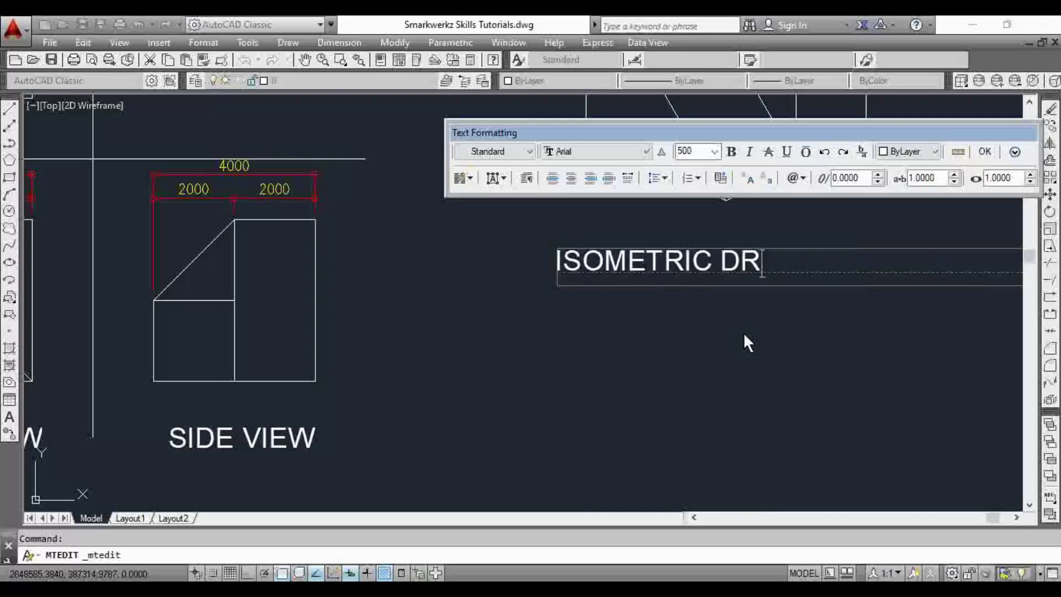
click(985, 151)
Move the ISOMETRIC DRAWING title so that it sits centred beneath the isometric block
click(799, 264)
text(m)
key(Return)
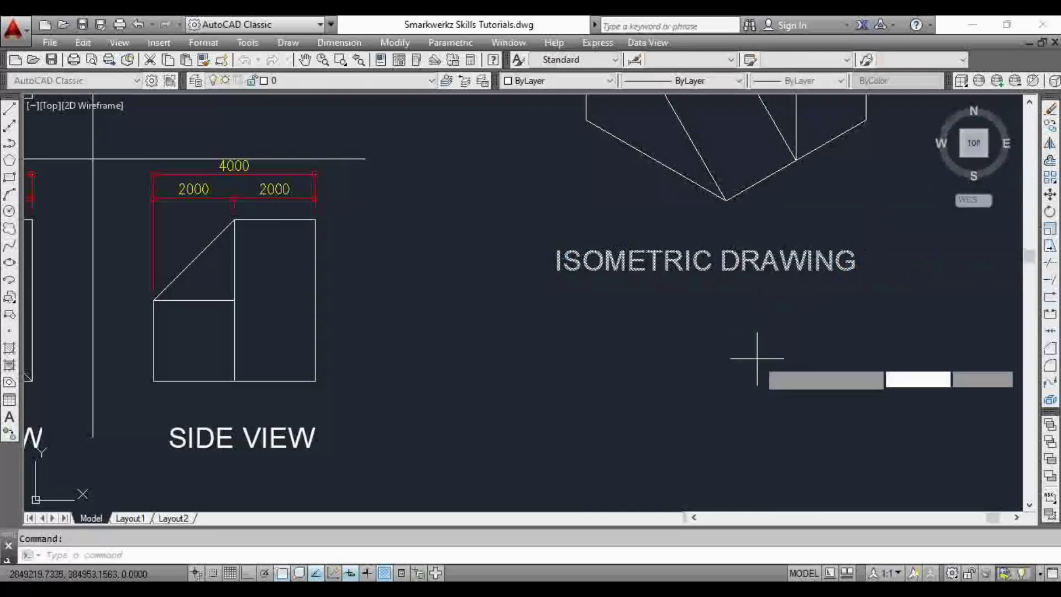
click(761, 337)
click(799, 339)
click(711, 265)
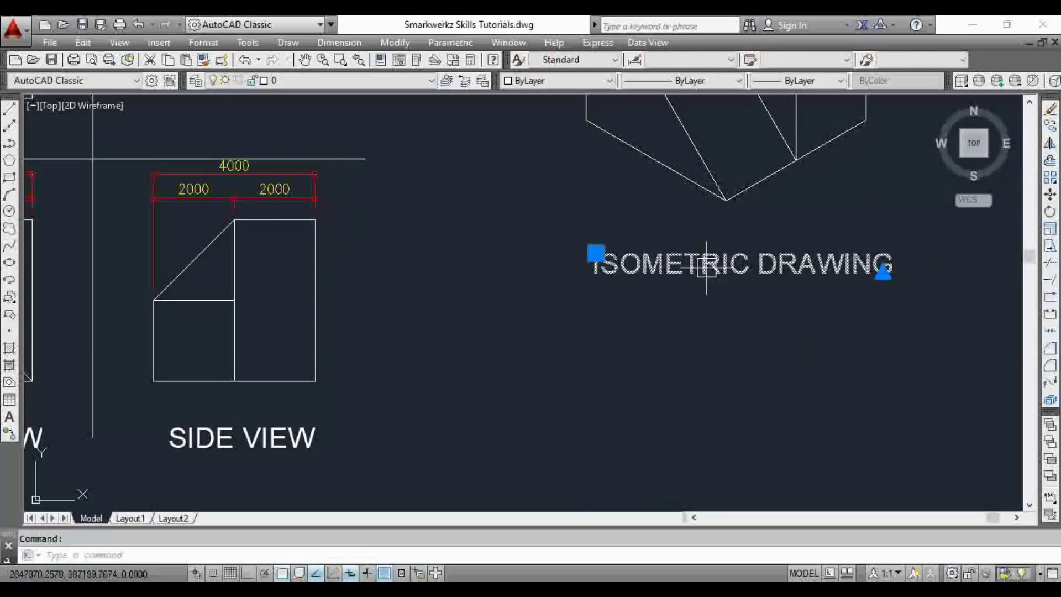
text(m)
key(Return)
click(763, 322)
scroll(740, 277, down, 4)
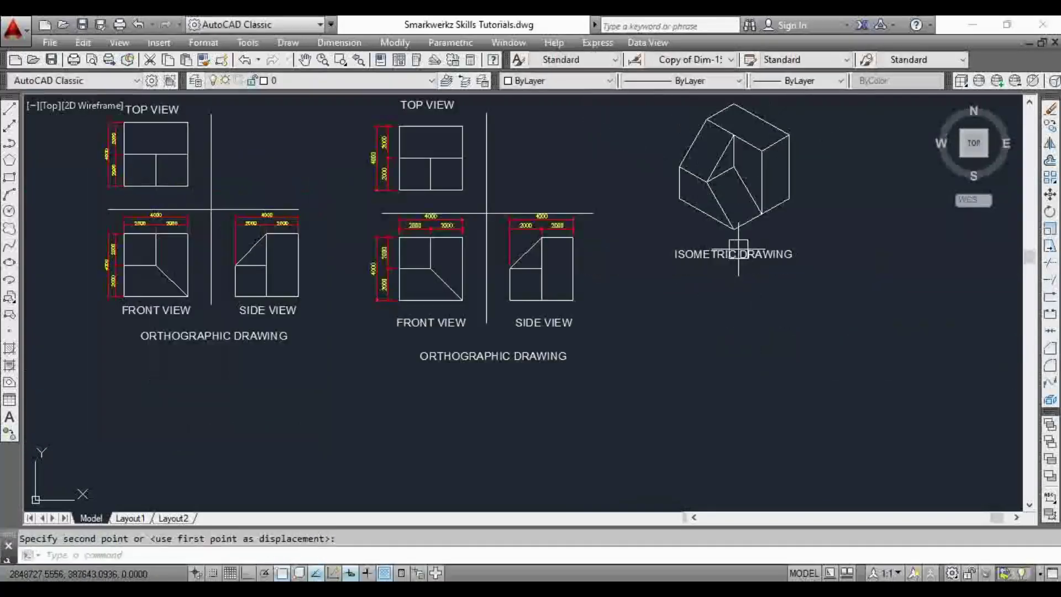
key(Escape)
Move the redrawn orthographic views and the isometric drawing together straight to the right, away from the reference views, with Ortho on
scroll(740, 243, down, 4)
click(821, 160)
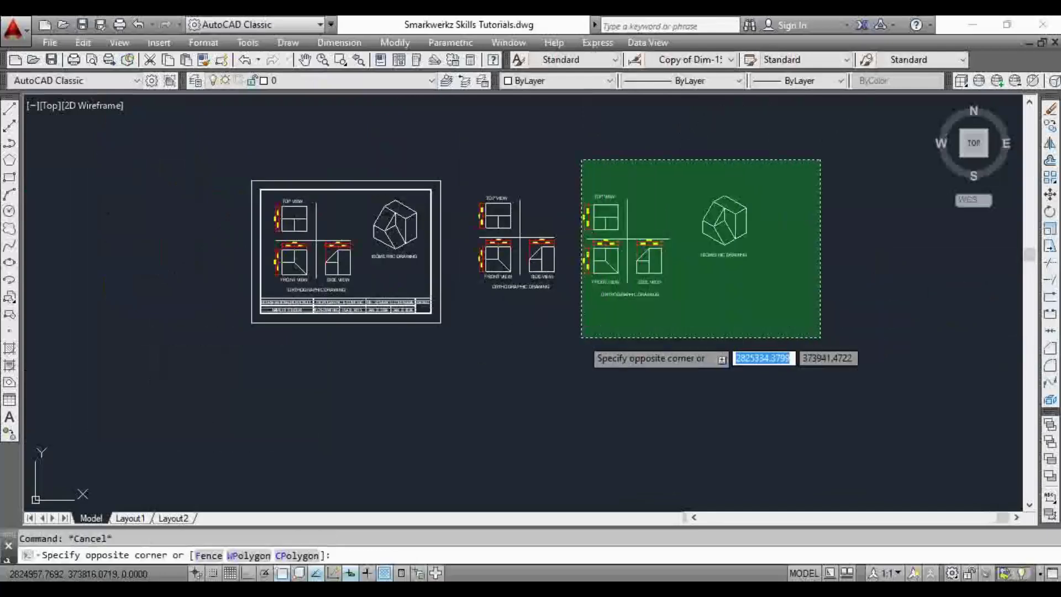
click(580, 337)
text(m)
key(Return)
click(597, 350)
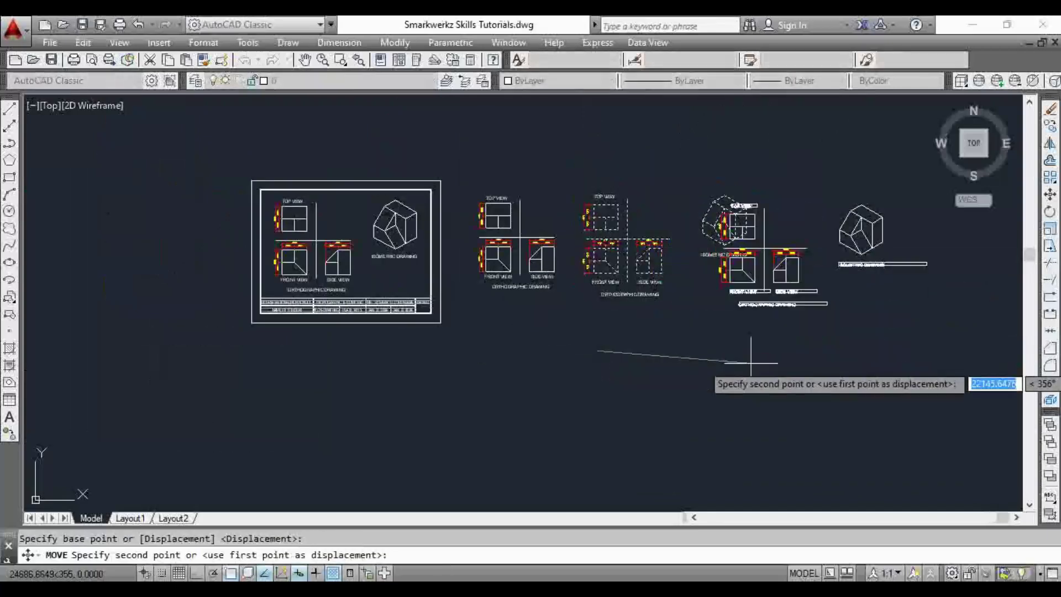
key(F8)
click(773, 360)
scroll(677, 339, up, 4)
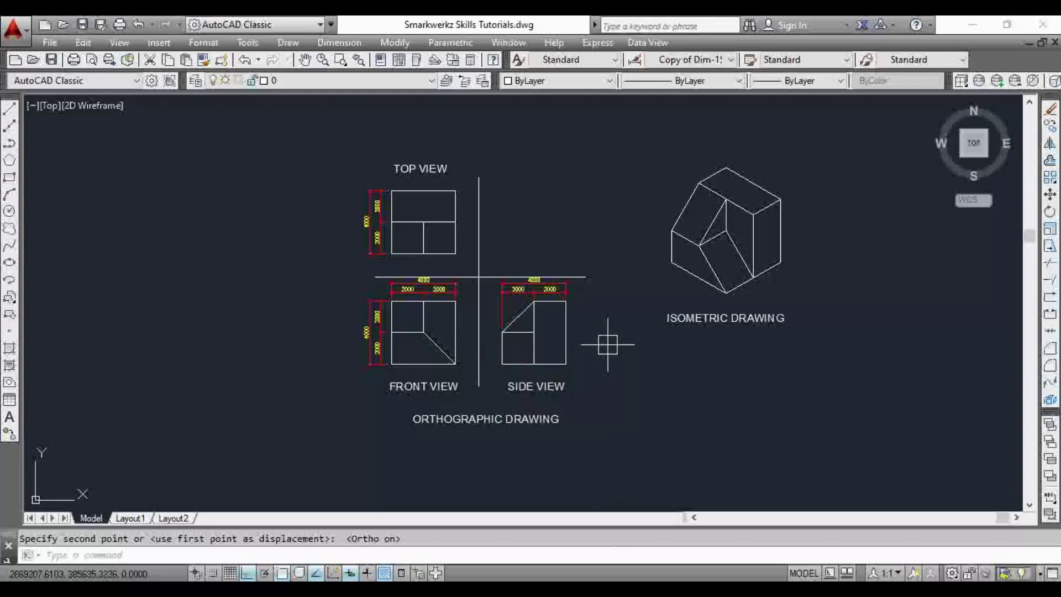
scroll(607, 350, down, 3)
mouse_move(573, 331)
middle_down()
mouse_move(645, 309)
mouse_move(721, 315)
middle_up()
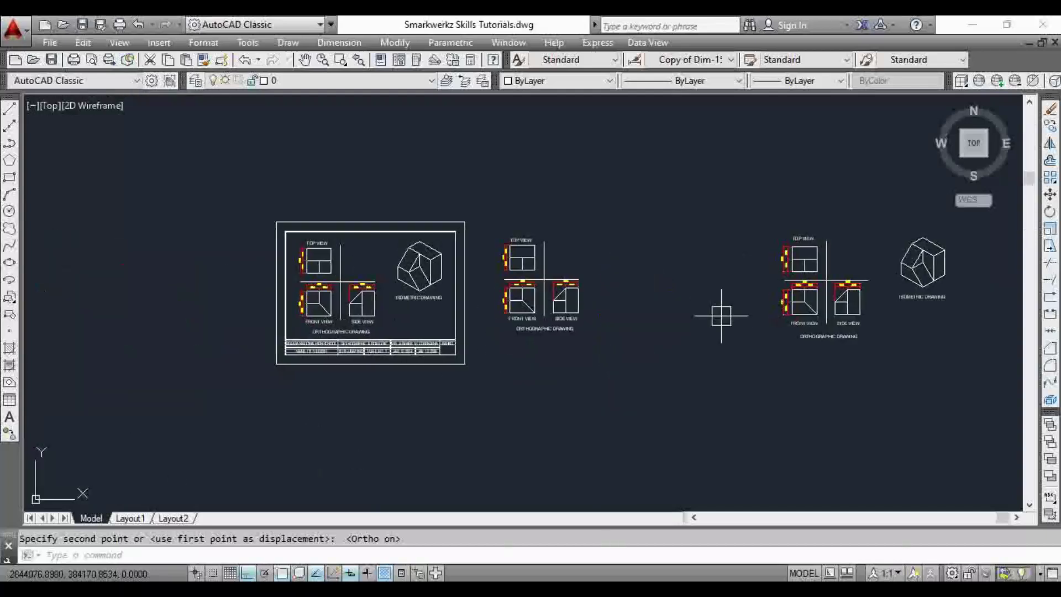
scroll(428, 296, up, 2)
key(Escape)
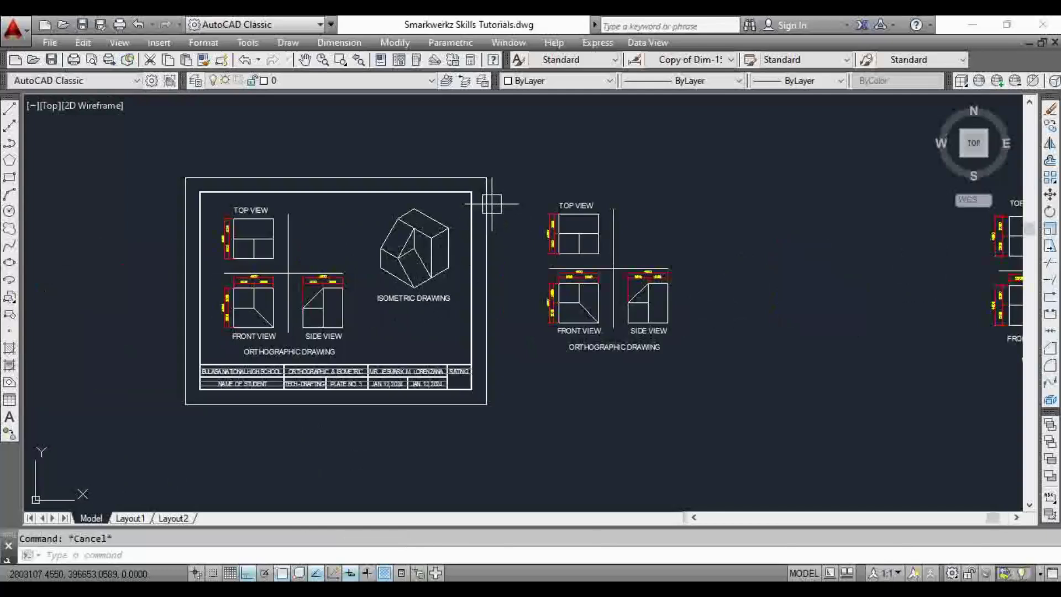
click(516, 156)
key(Escape)
click(515, 157)
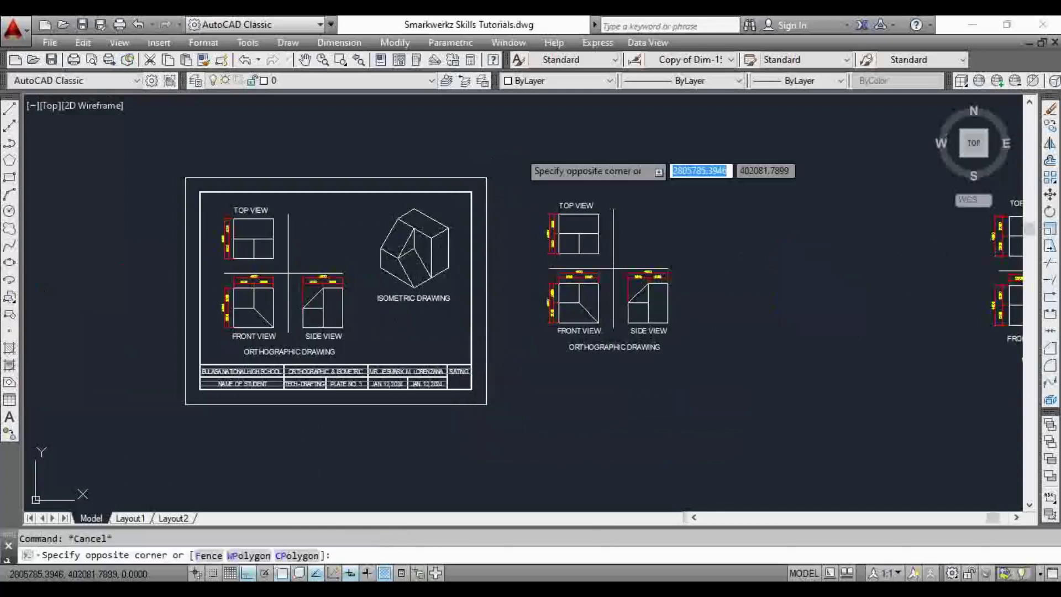
click(466, 210)
key(Escape)
Copy the sheet border and title block from the reference sheet straight to the right so they frame the redrawn views
click(518, 148)
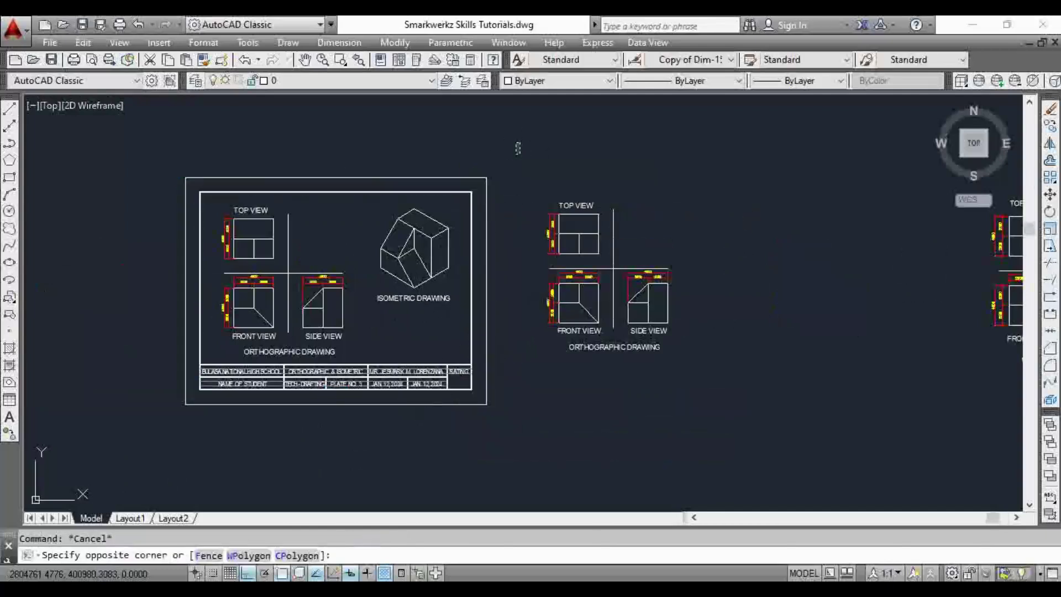
click(464, 194)
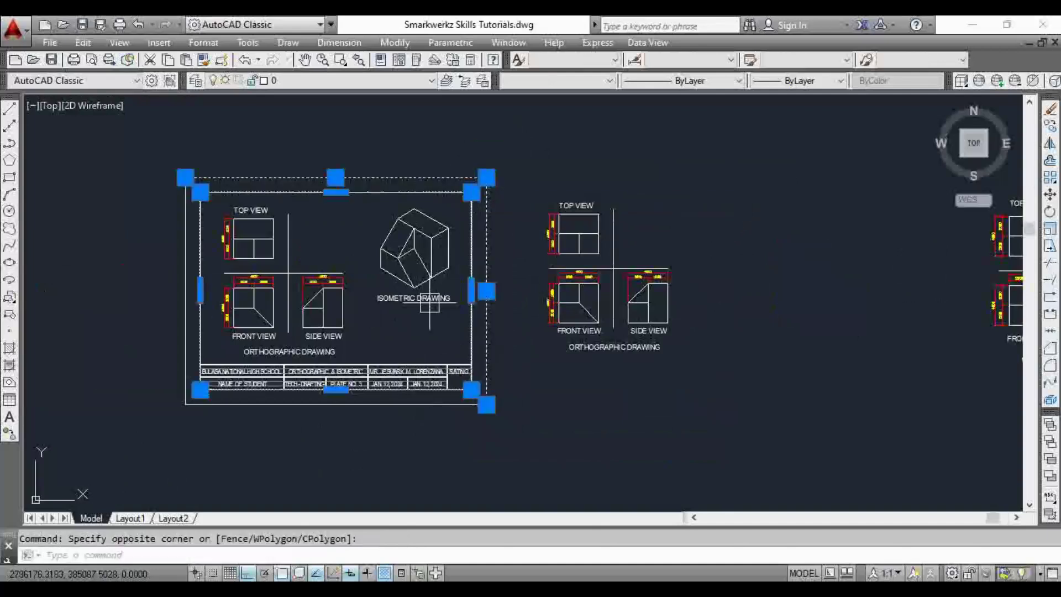
click(513, 358)
click(164, 451)
text(co)
key(Return)
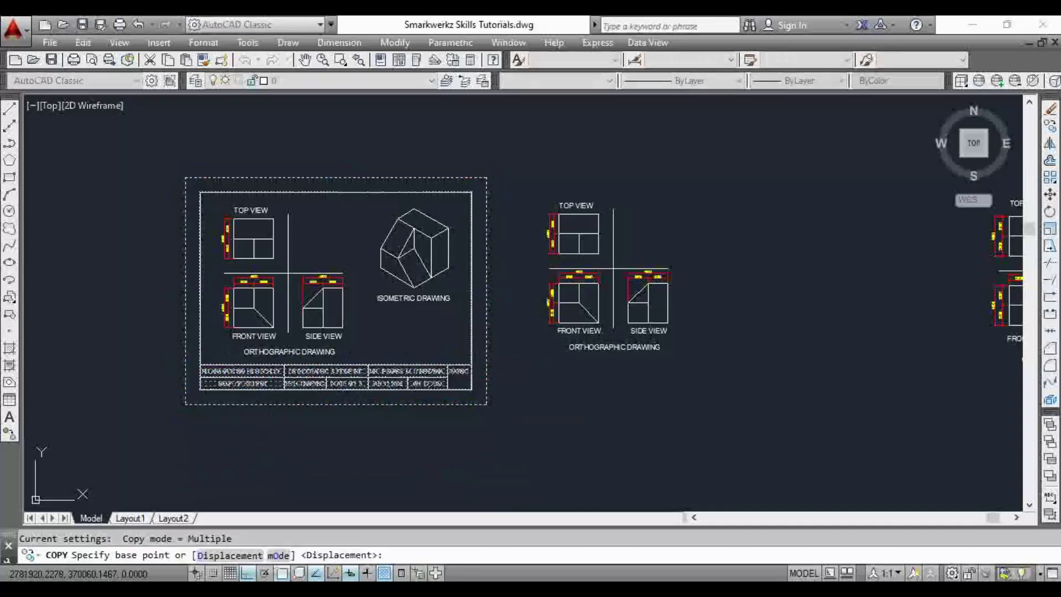
click(282, 466)
middle_drag(727, 457, 297, 445)
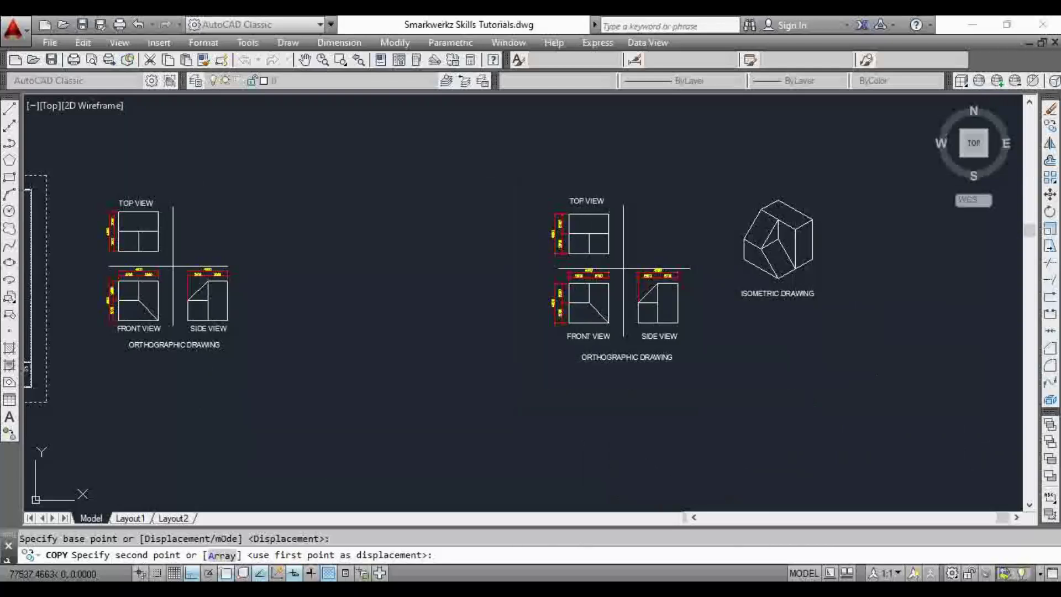
click(611, 462)
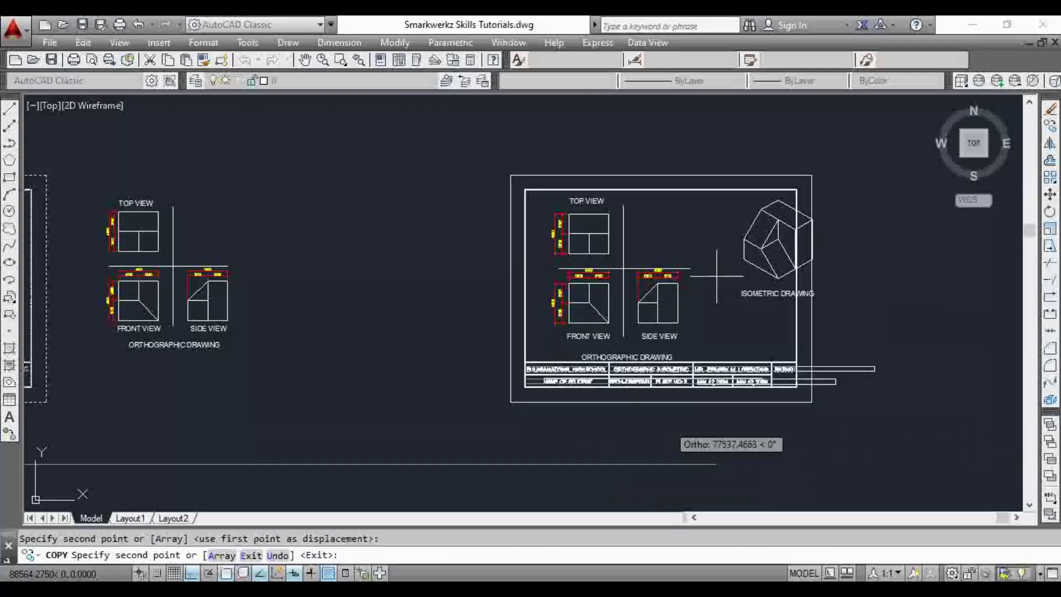
key(Escape)
Move the isometric block and its ISOMETRIC DRAWING title straight left so both sit inside the copied sheet's inner border
scroll(754, 166, up, 3)
click(693, 153)
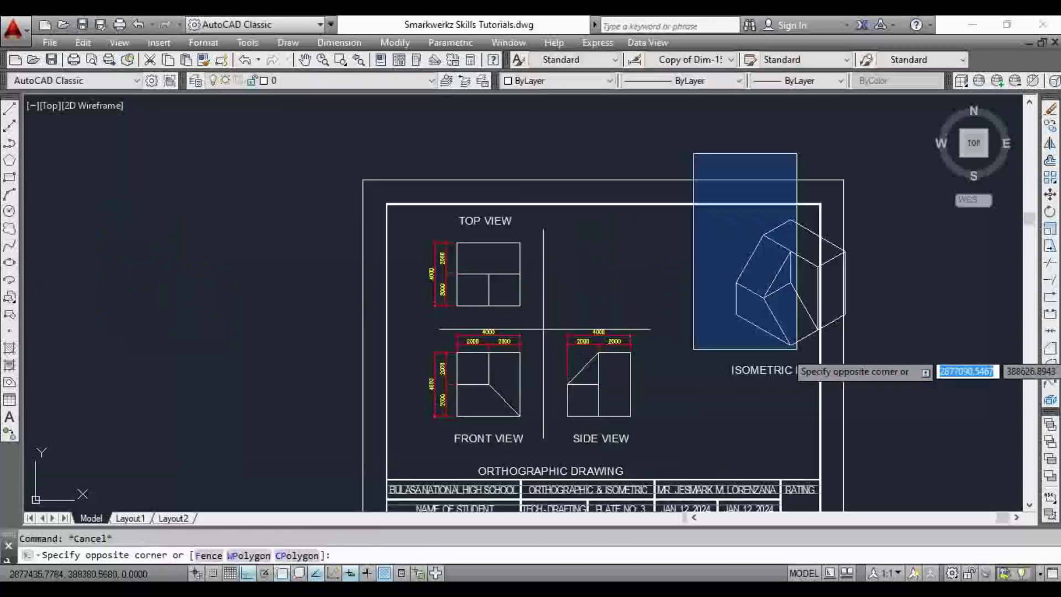
click(876, 395)
scroll(689, 422, up, 2)
text(m)
key(Return)
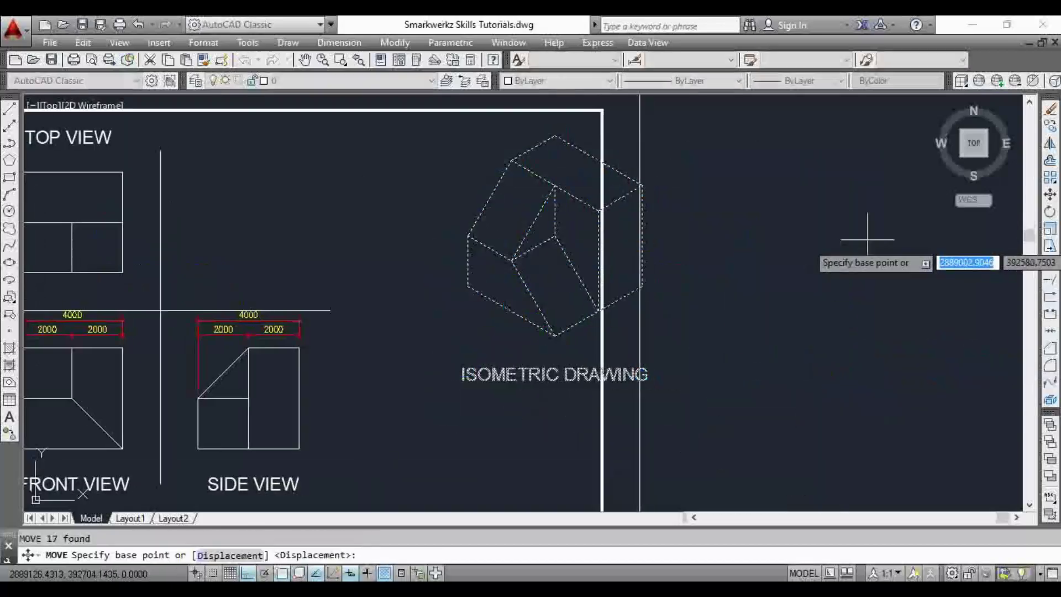
click(867, 240)
click(786, 250)
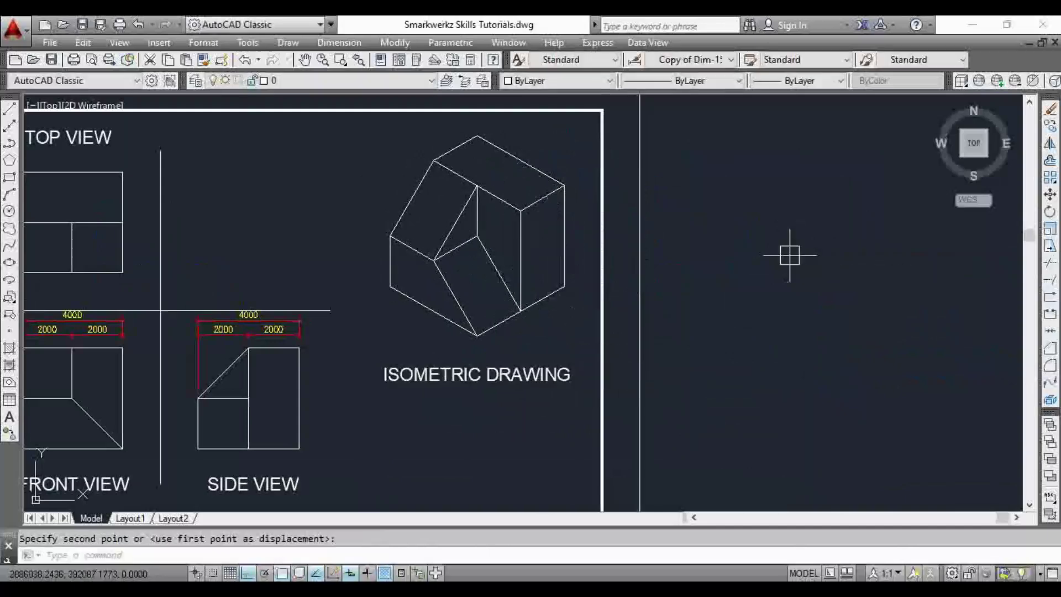
middle_drag(486, 366, 749, 363)
scroll(651, 305, down, 3)
key(Escape)
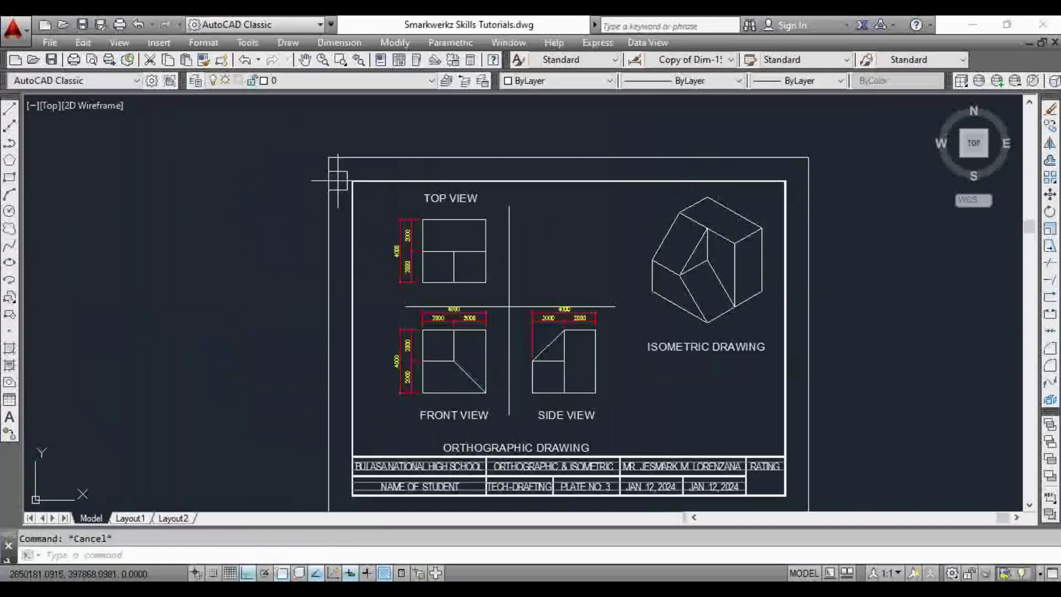
Move the ORTHOGRAPHIC DRAWING title slightly straight up, clear of the title block's upper edge
scroll(580, 437, up, 2)
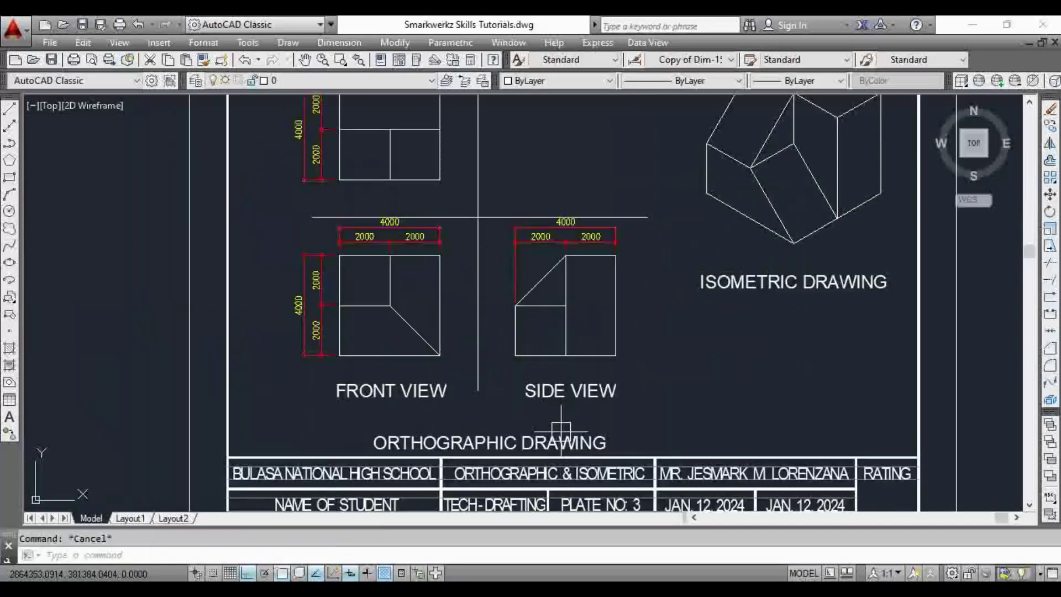
click(560, 442)
text(m)
key(Return)
click(698, 379)
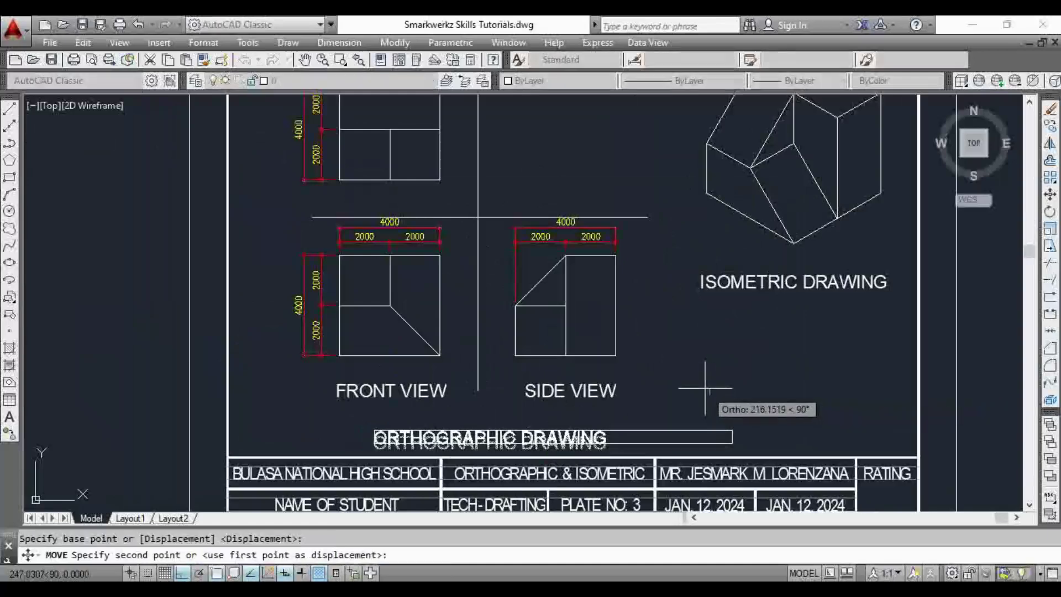
Examine the completed sheet and zoom to a window spanning the corners of its outer border
scroll(592, 434, down, 4)
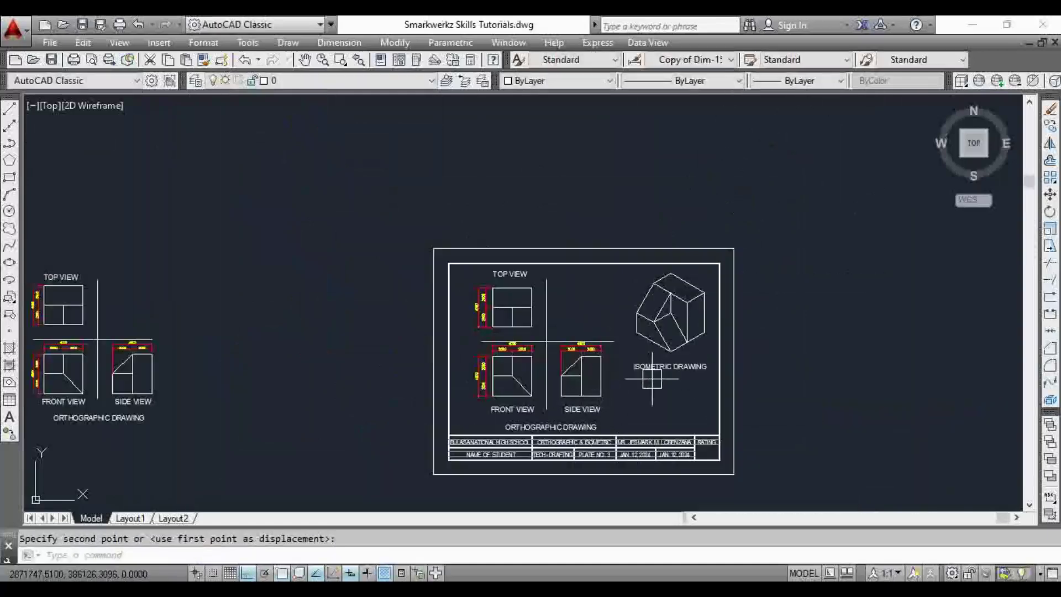
scroll(649, 381, up, 2)
middle_drag(643, 394, 651, 352)
scroll(627, 438, down, 1)
scroll(630, 442, up, 2)
middle_drag(619, 468, 630, 450)
scroll(594, 436, down, 2)
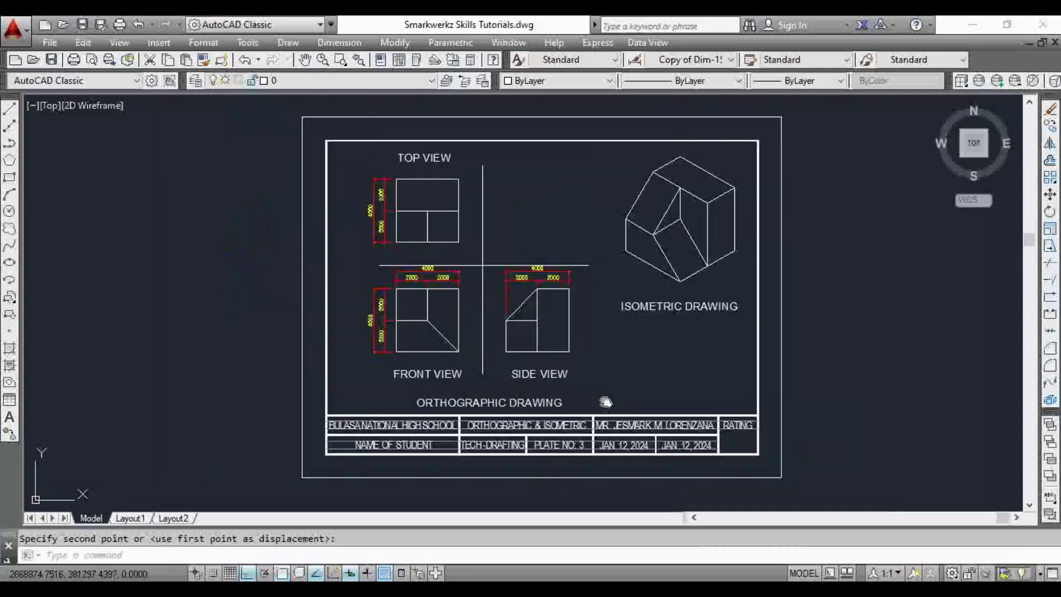
text('z)
key(Return)
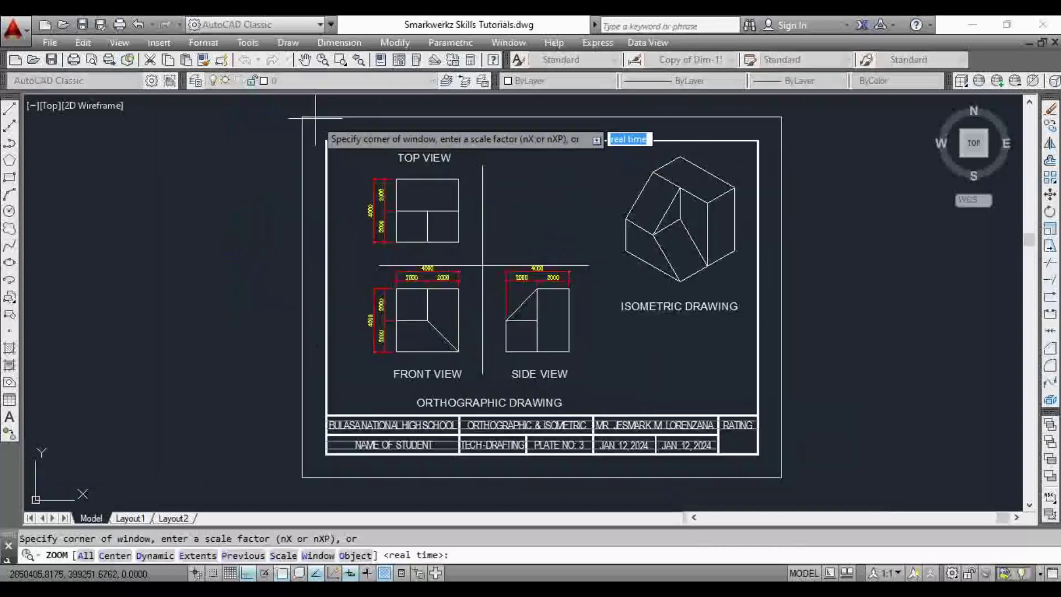
click(298, 117)
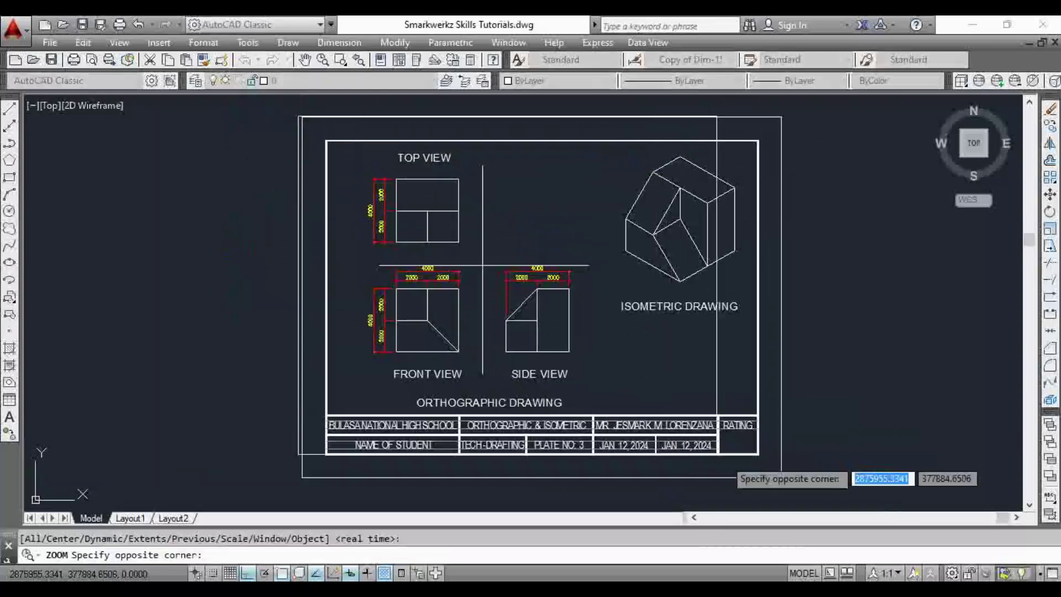
click(782, 478)
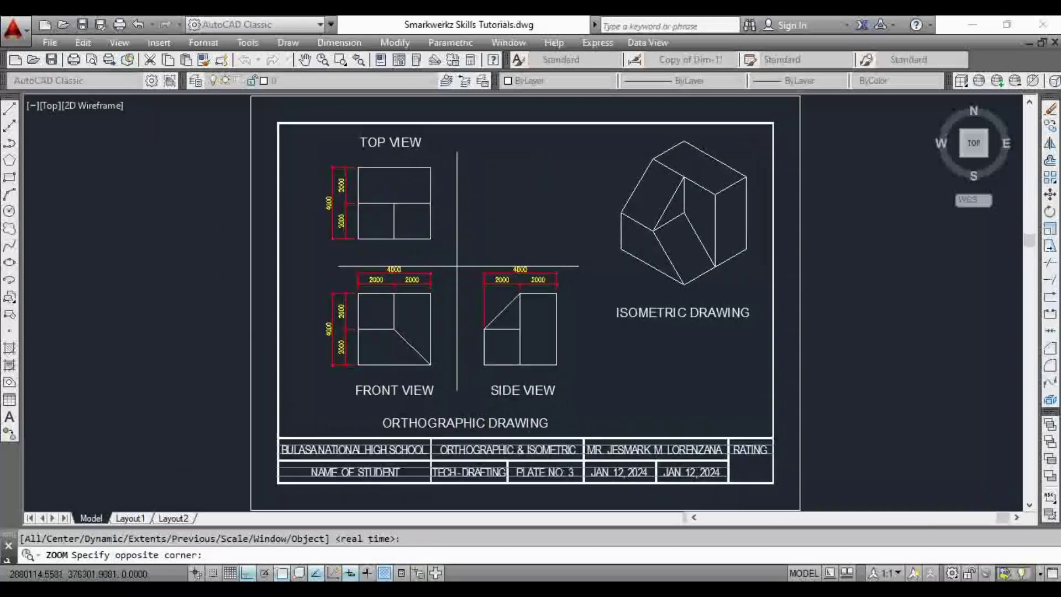